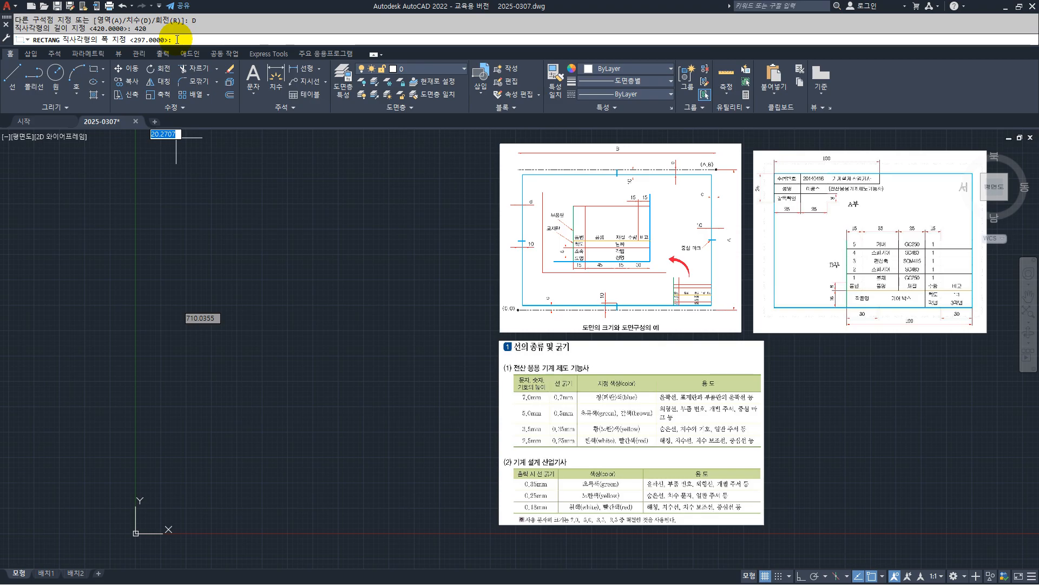
- Finish the sheet outline as a rectangle 420 long and 297 wide near the origin
key("Return")
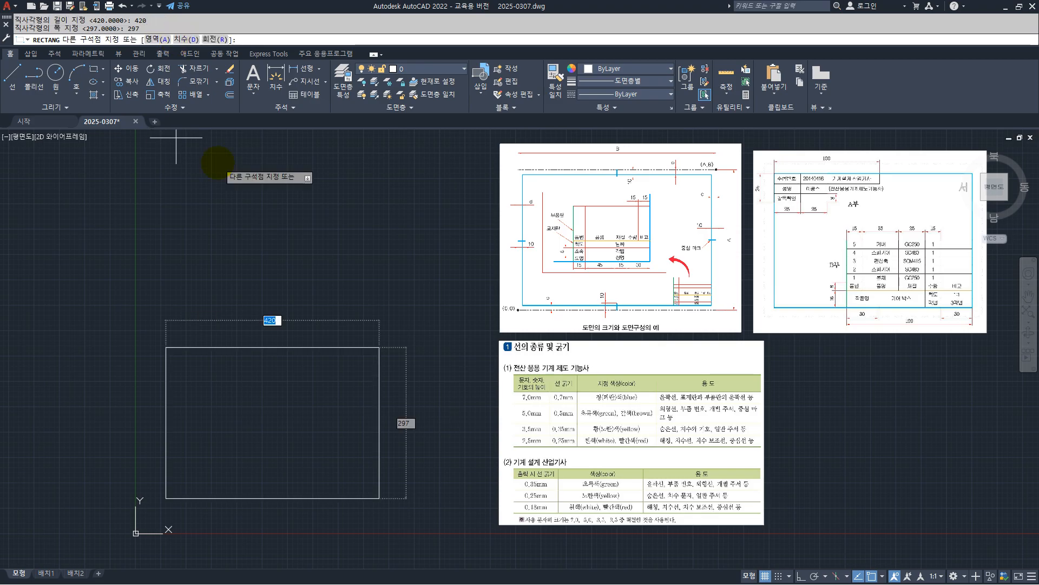
left_click(474, 433)
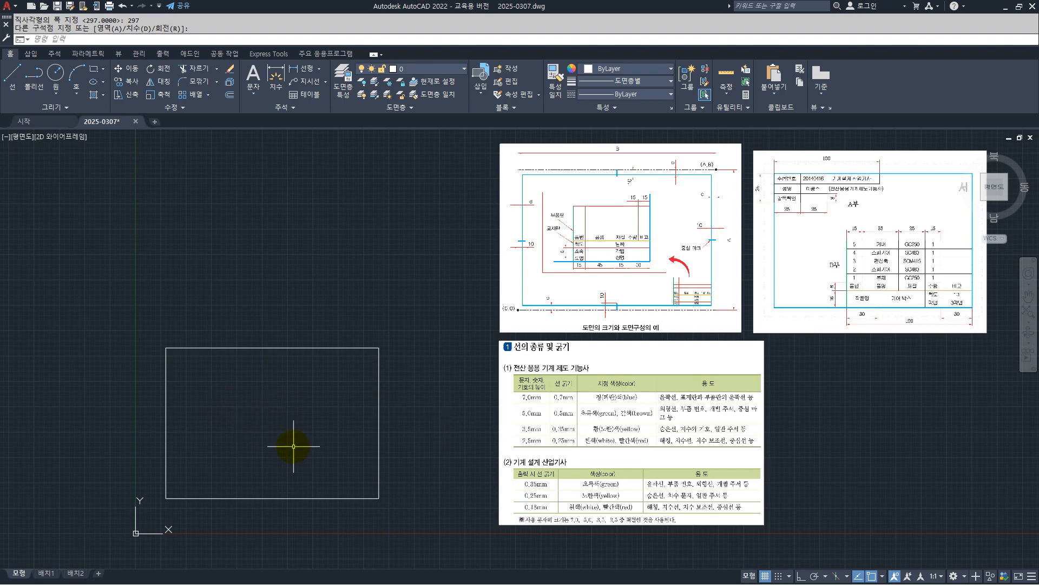
- Add linear dimensions to the top edge and the right edge of the sheet rectangle
left_click(298, 69)
left_click(166, 347)
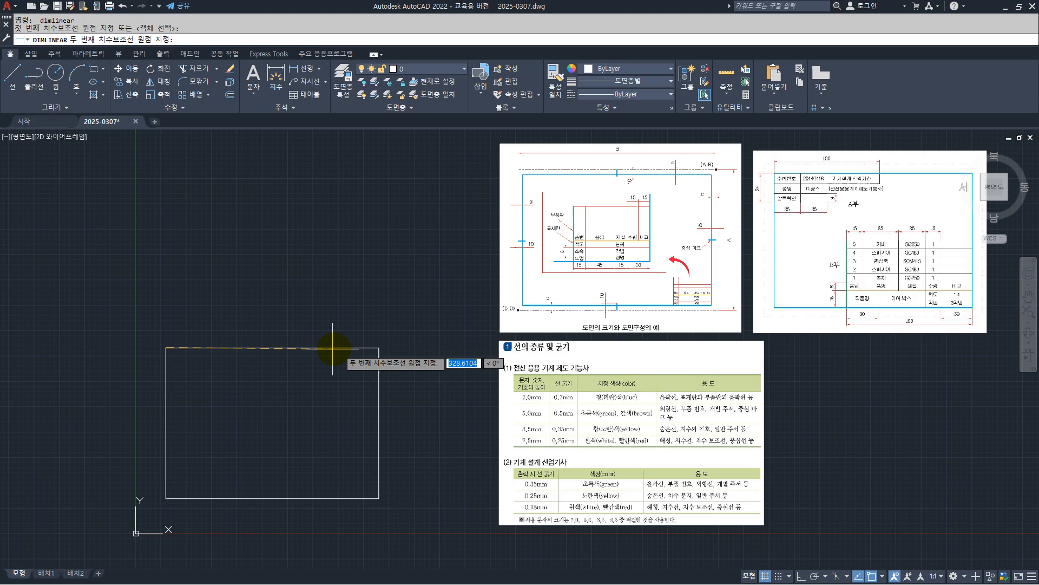
left_click(378, 347)
left_click(351, 337)
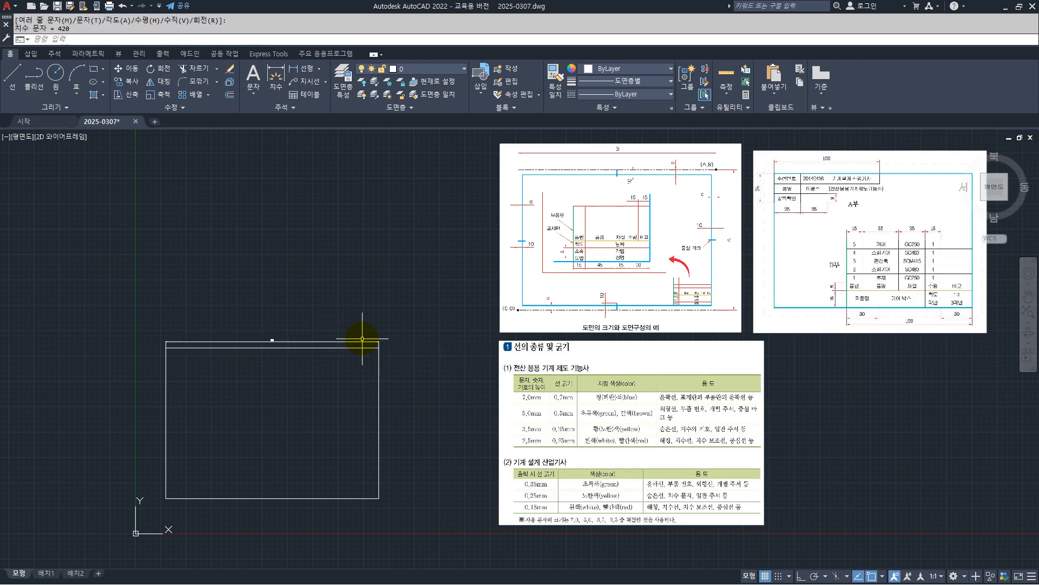
key("space")
left_click(379, 347)
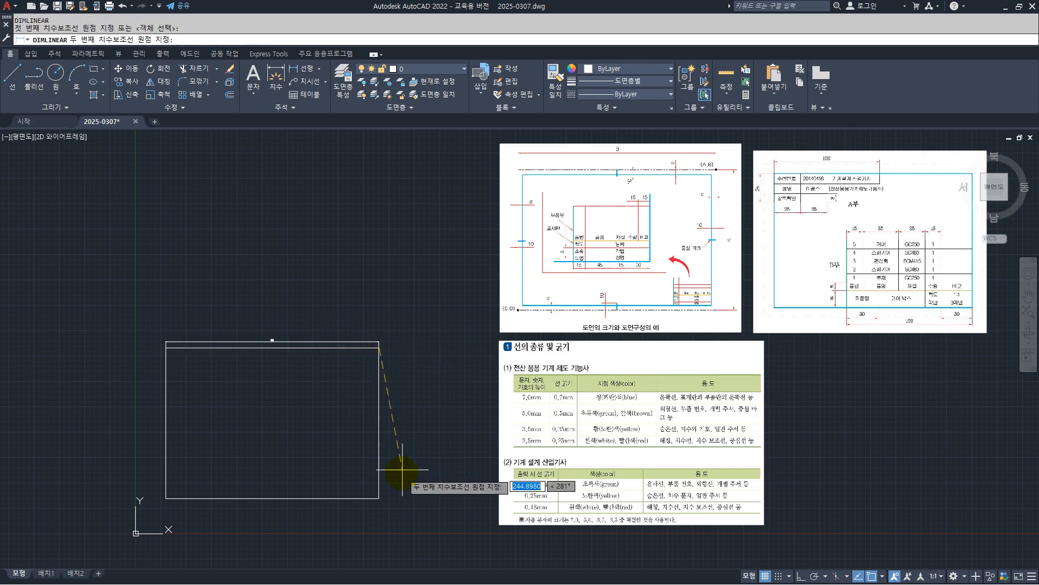
left_click(379, 497)
left_click(388, 487)
- Offset the sheet rectangle 10 inward to create the inner border frame
scroll(303, 346, "up", 4)
scroll(313, 441, "up", 5)
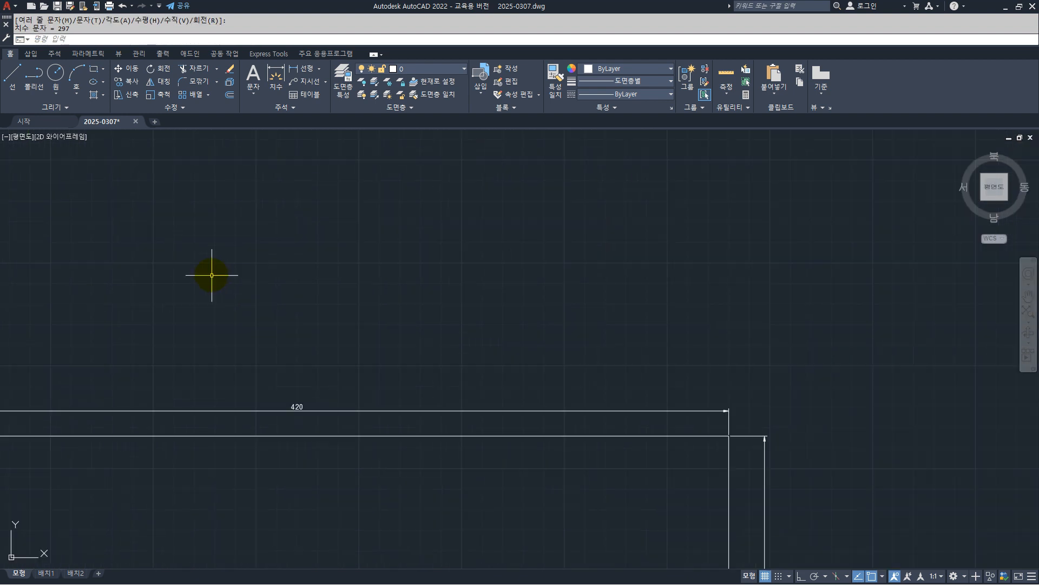
scroll(286, 341, "down", 8)
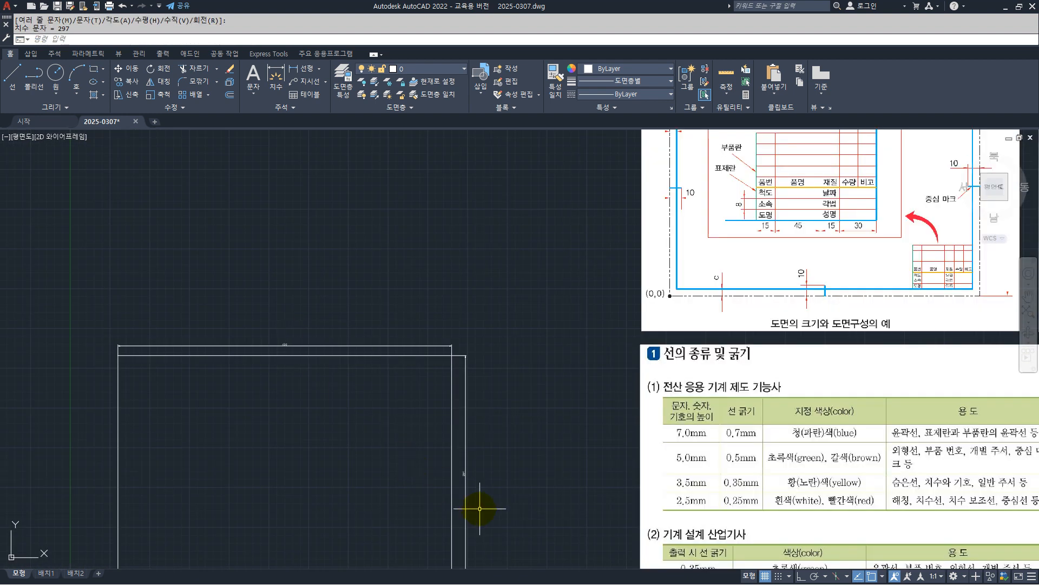
scroll(472, 504, "up", 8)
scroll(387, 388, "down", 8)
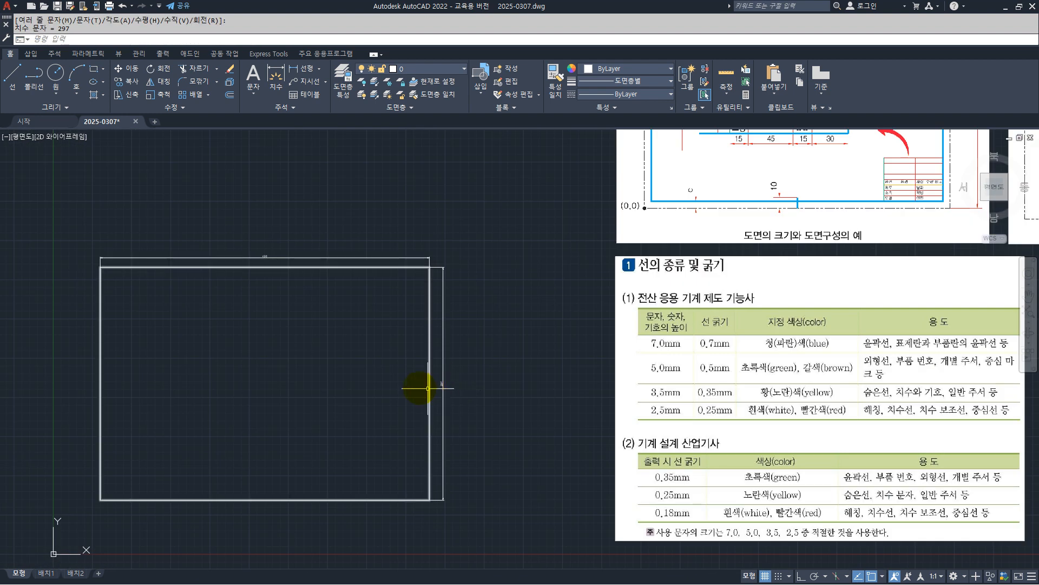
middle_click_drag(434, 388, 463, 396)
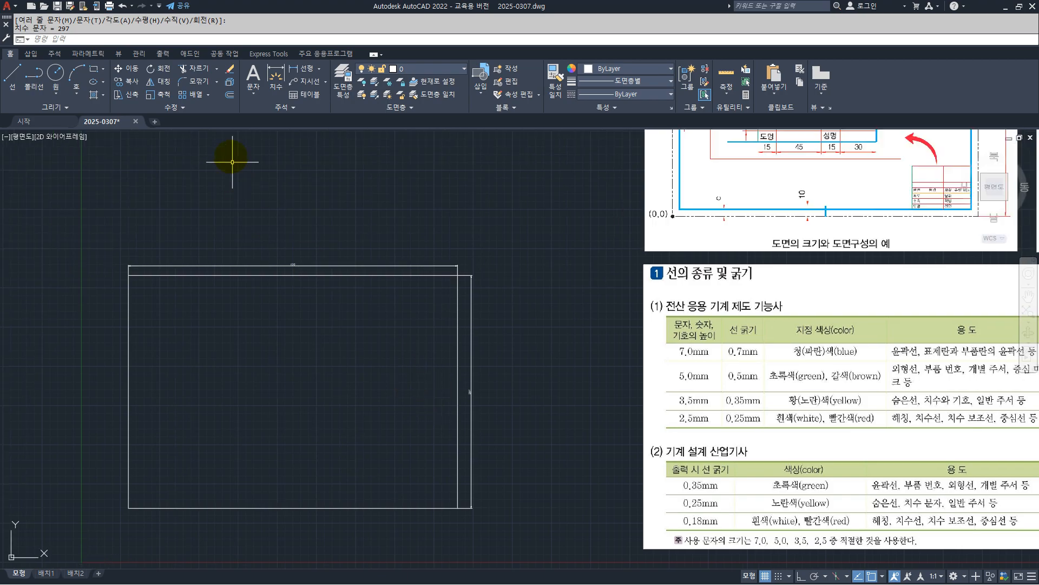
left_click(229, 97)
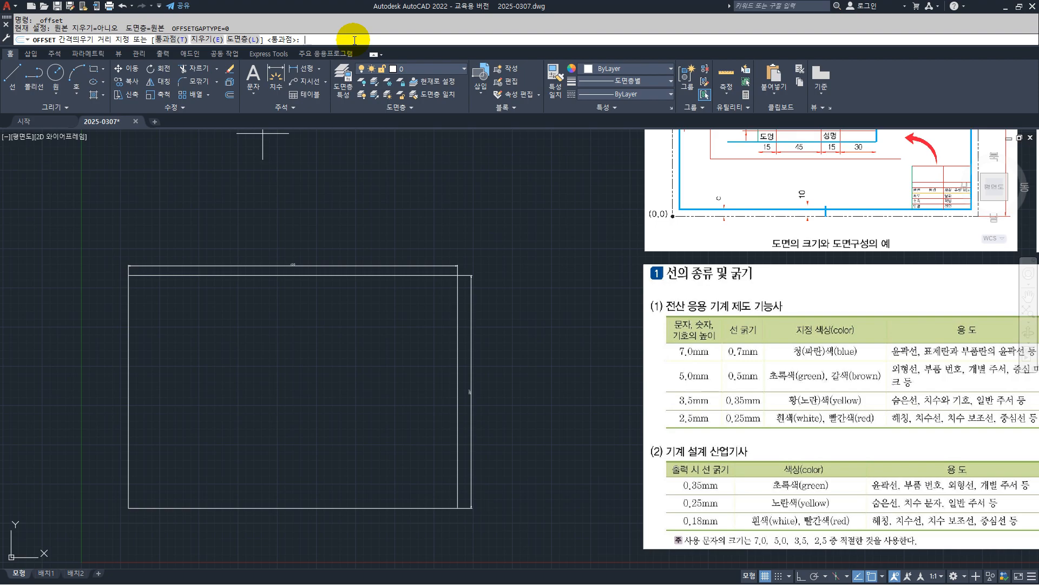
type("10")
key("Return")
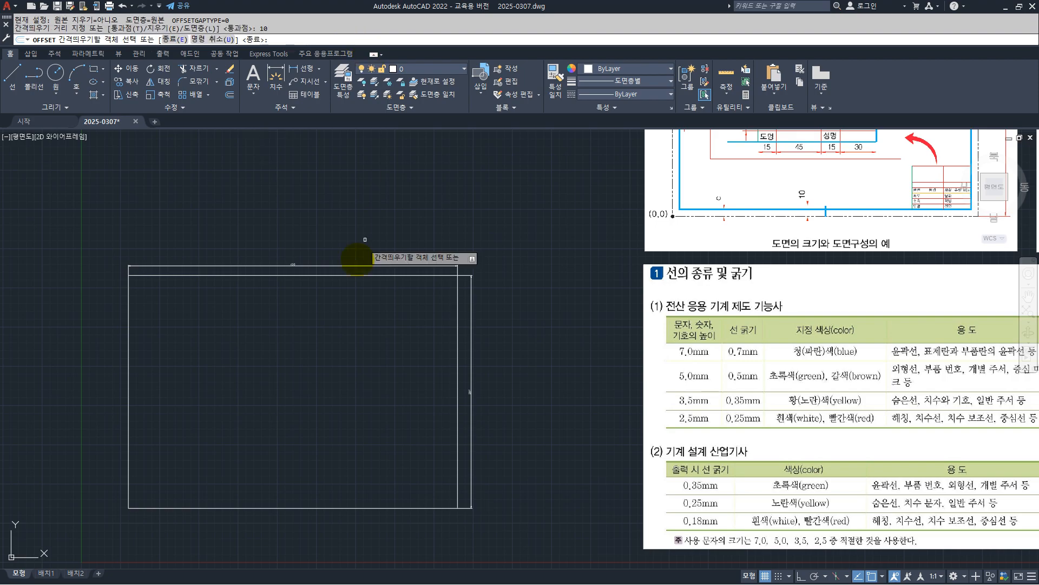
left_click(351, 274)
left_click(347, 299)
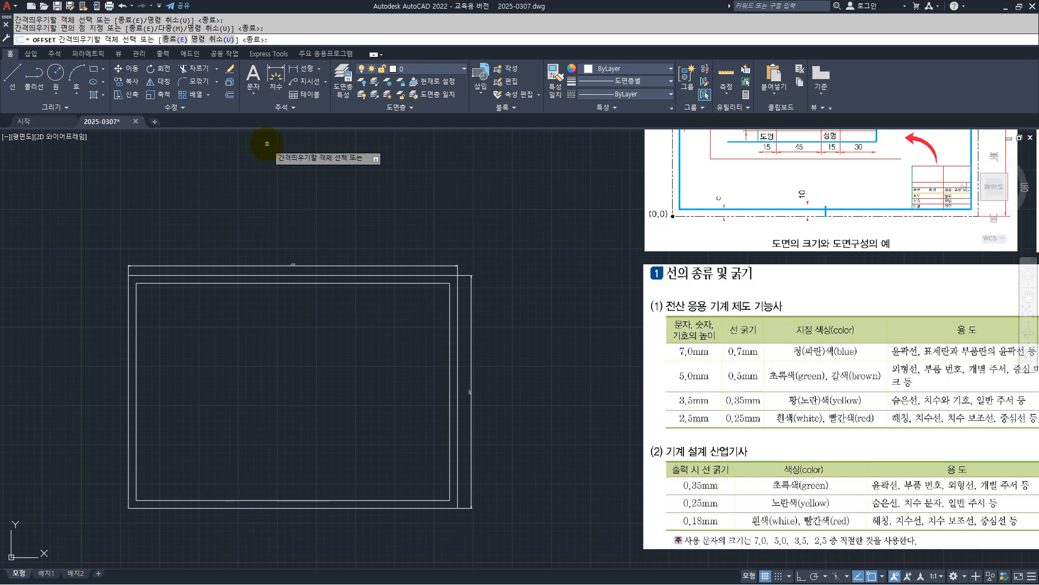
- Explode the inner border rectangle into separate lines
left_click(230, 86)
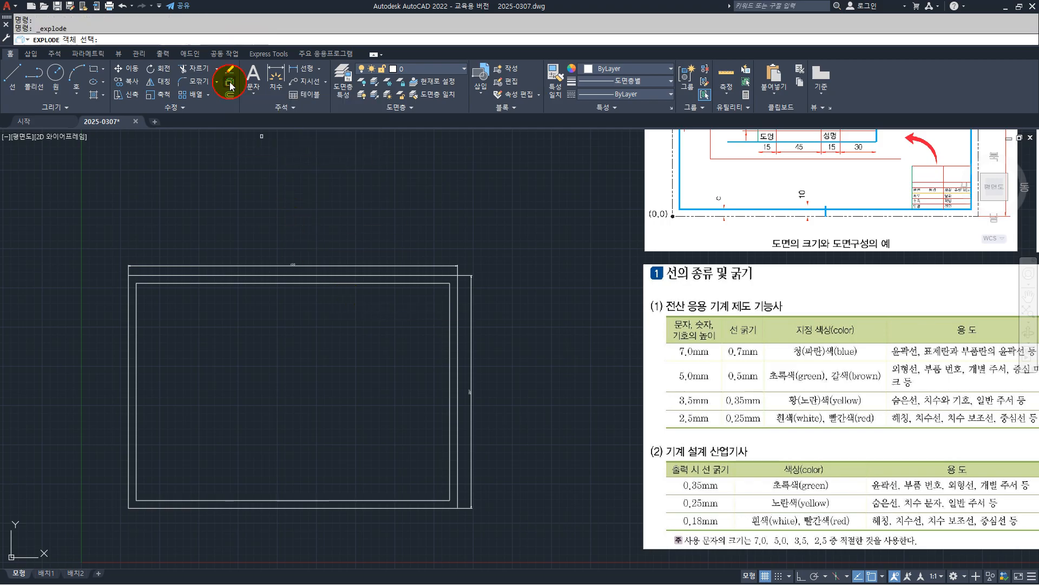
left_click(442, 498)
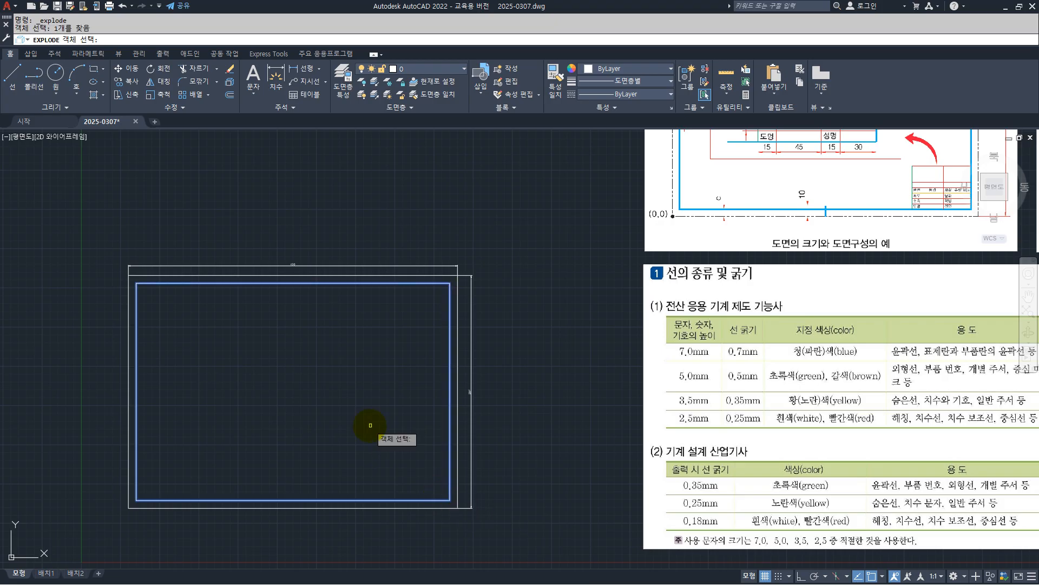
key("Return")
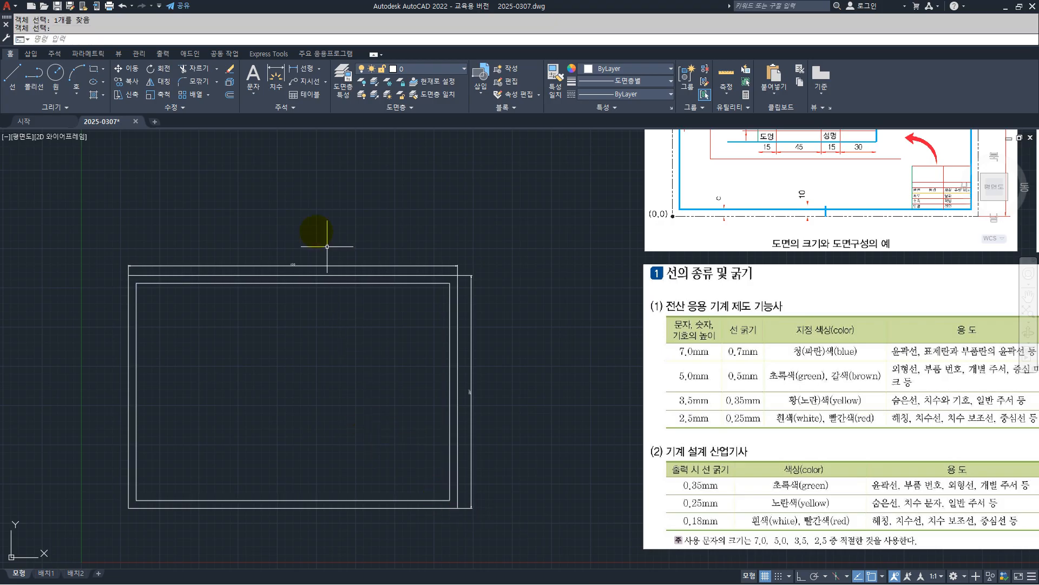
- With Offset started, examine the title block's column widths and row heights in area B부 of the reference sheet
left_click(231, 97)
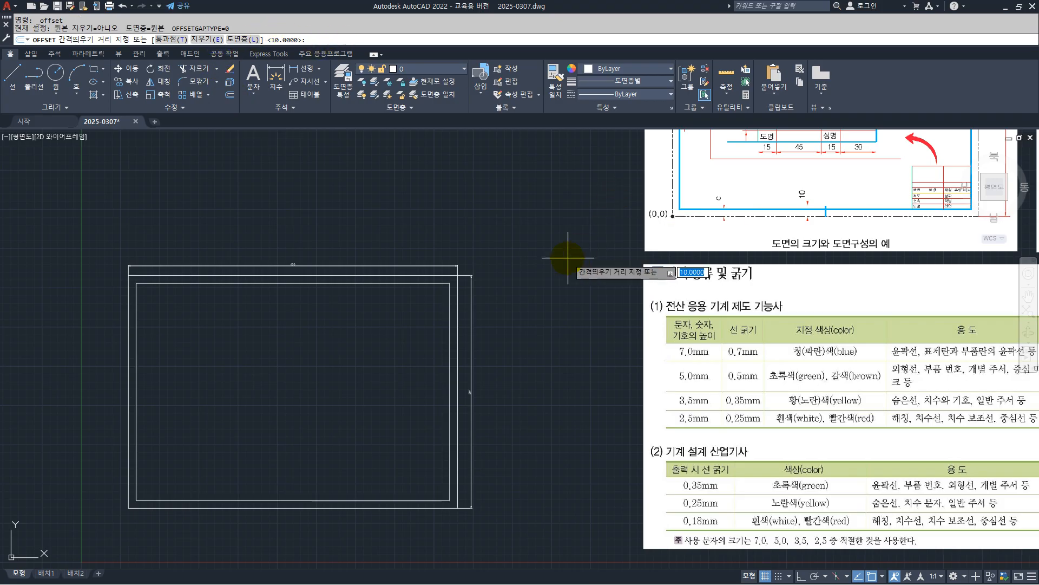
scroll(557, 260, "down", 5)
scroll(881, 231, "up", 2)
scroll(881, 231, "up", 2)
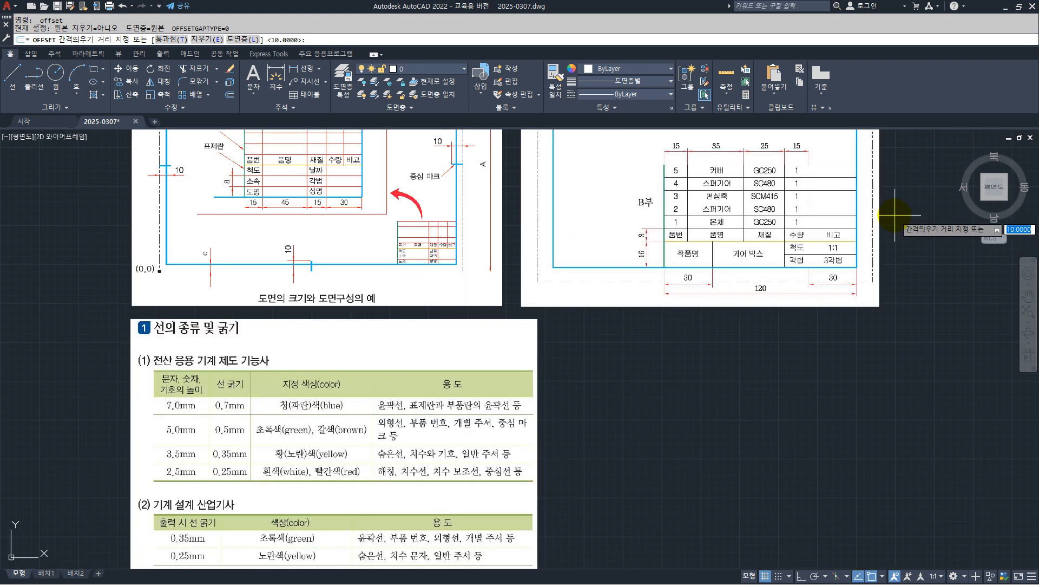
scroll(765, 238, "down", 2)
scroll(820, 197, "up", 4)
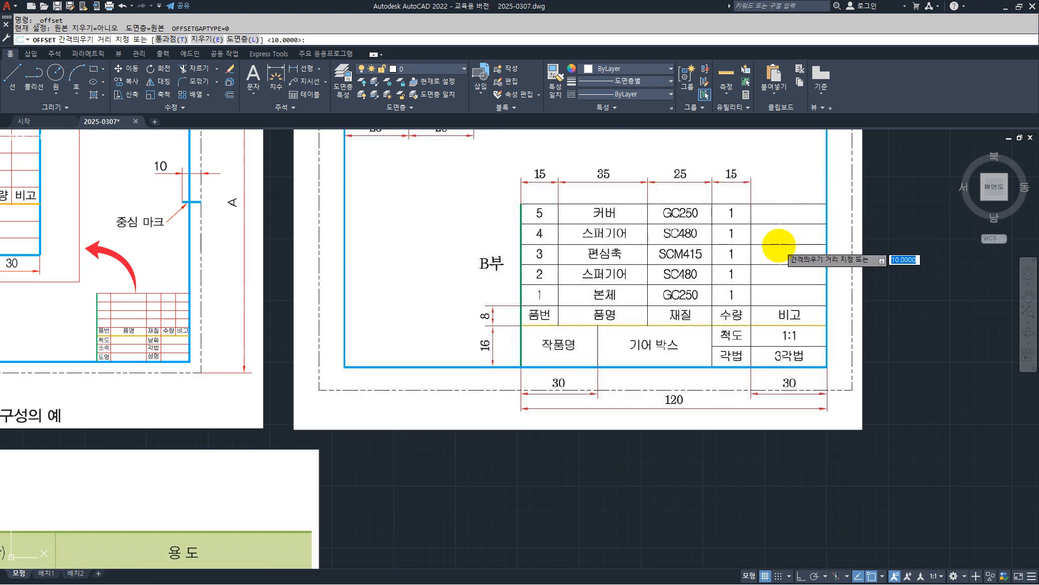
middle_click_drag(789, 239, 736, 299)
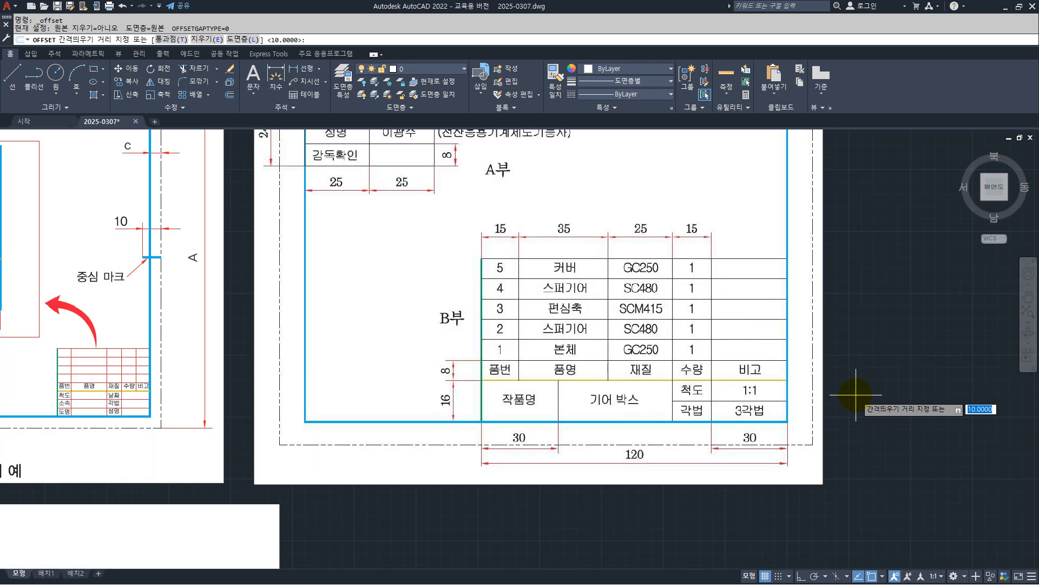
mouse_move(668, 474)
left_mouse_down()
mouse_move(622, 476)
mouse_move(661, 466)
left_mouse_up()
left_click_drag(472, 437, 484, 401)
mouse_move(507, 262)
left_mouse_down()
mouse_move(699, 228)
mouse_move(698, 270)
left_mouse_up()
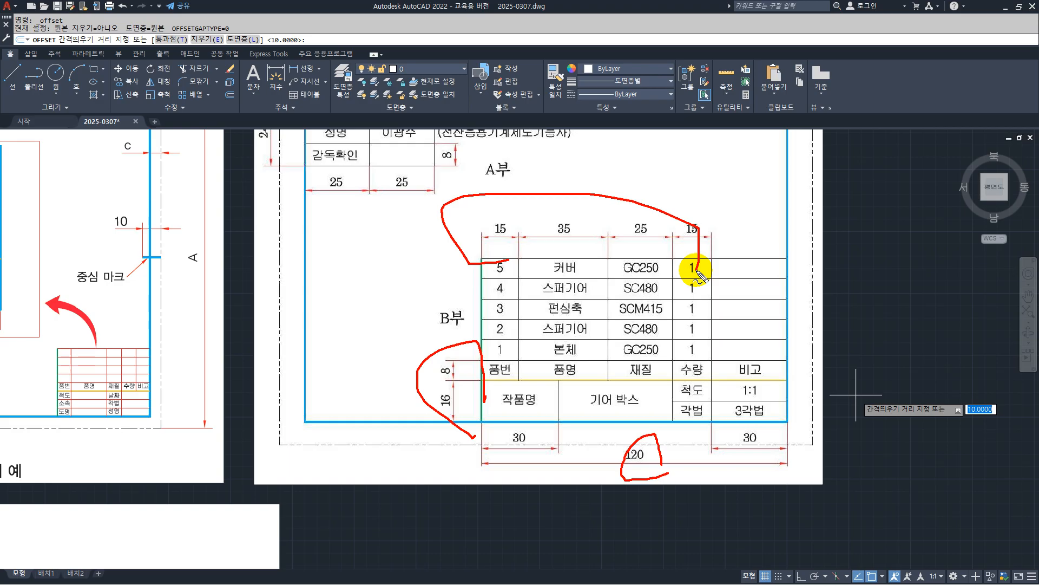
left_click_drag(490, 357, 789, 358)
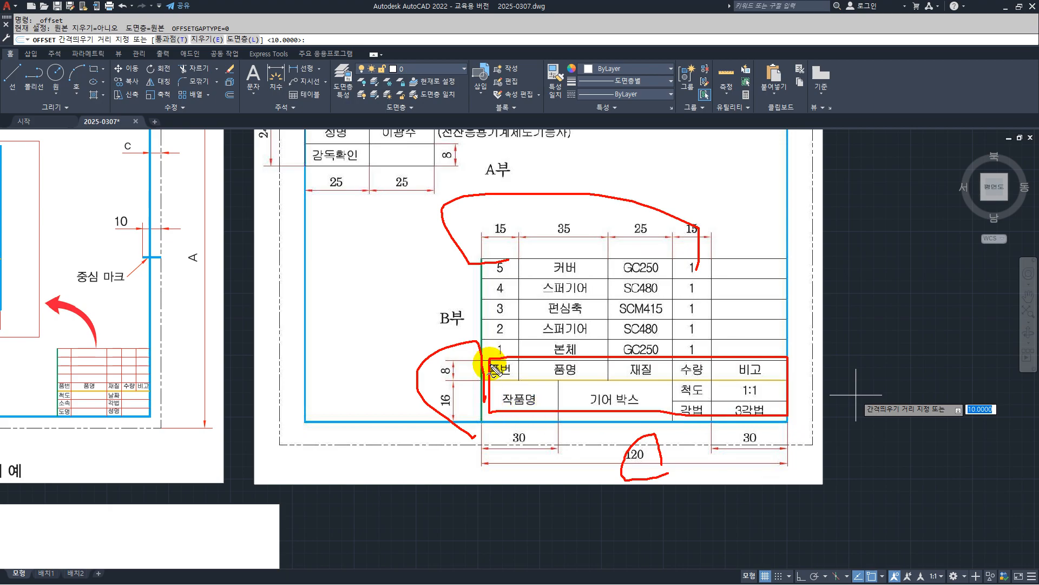
key("F11")
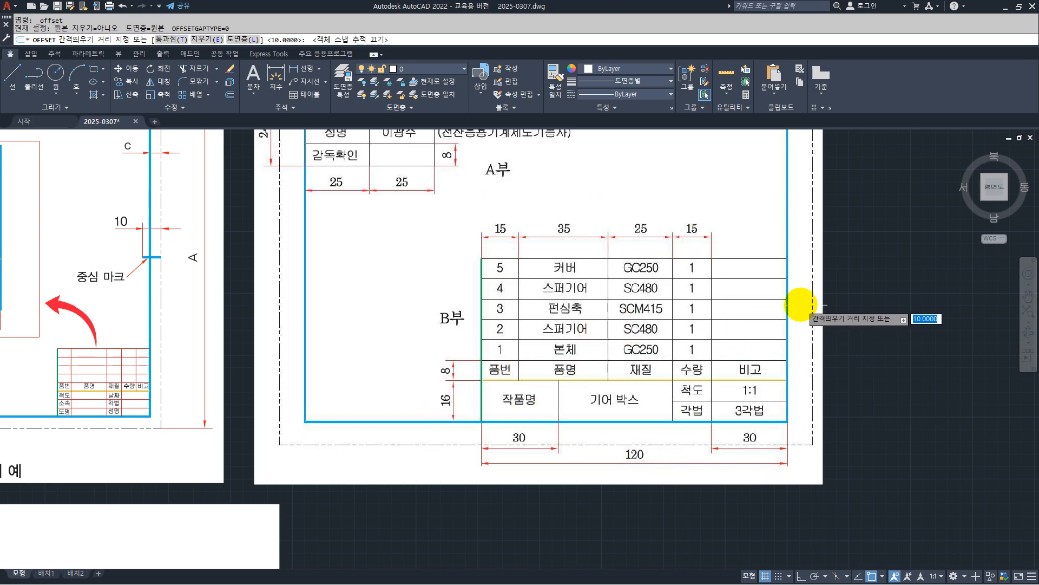
scroll(800, 304, "down", 6)
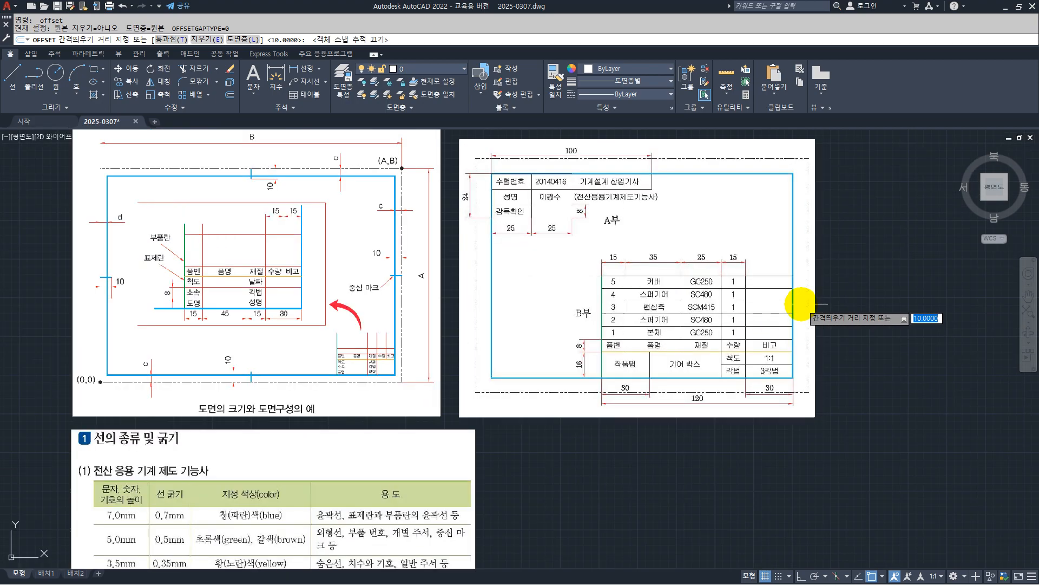
- Offset the right line of the inner border 120 inward as the title block's left edge
scroll(428, 445, "up", 5)
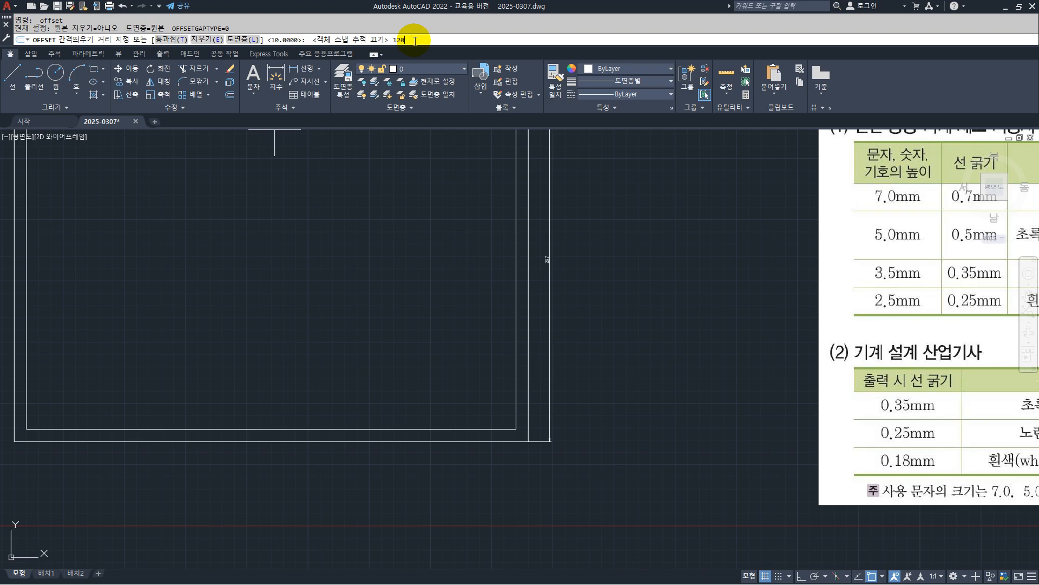
key("Return")
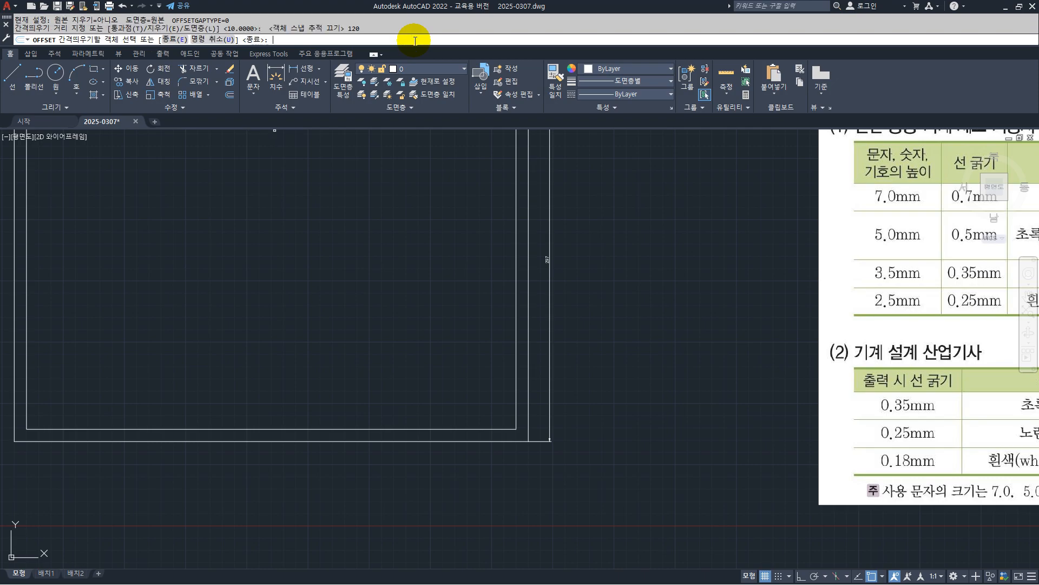
left_click(516, 323)
left_click(246, 267)
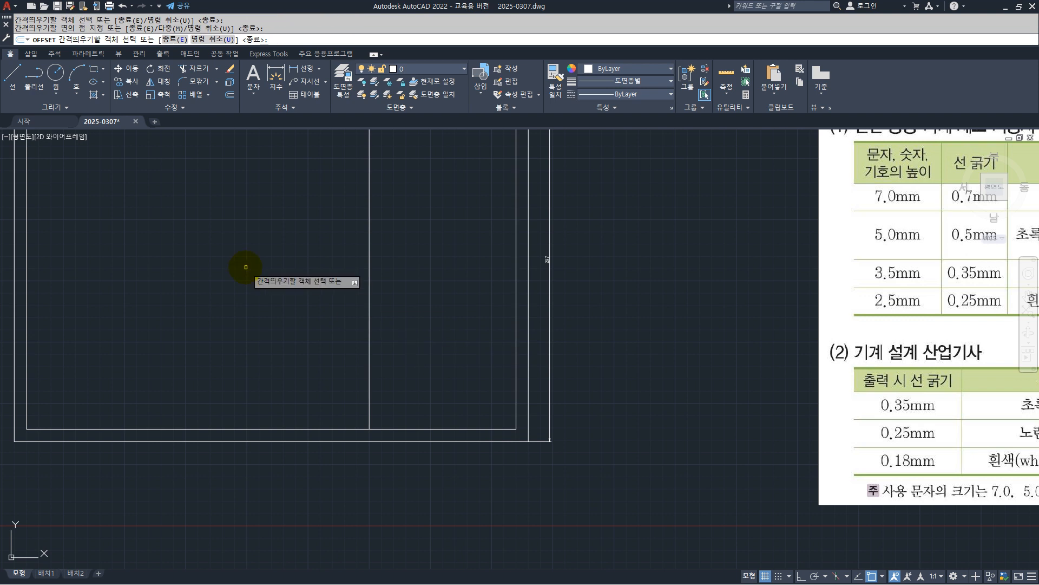
key("Return")
- Offset the title block's left edge and the border's right line 30 each toward the inside of the block
key("Return")
type("3")
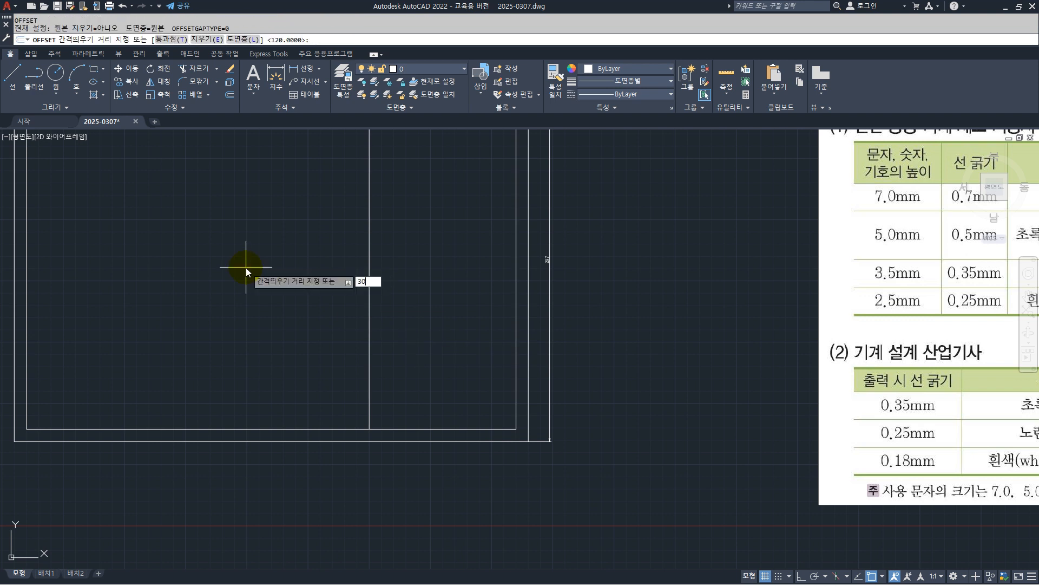
type("0")
key("Return")
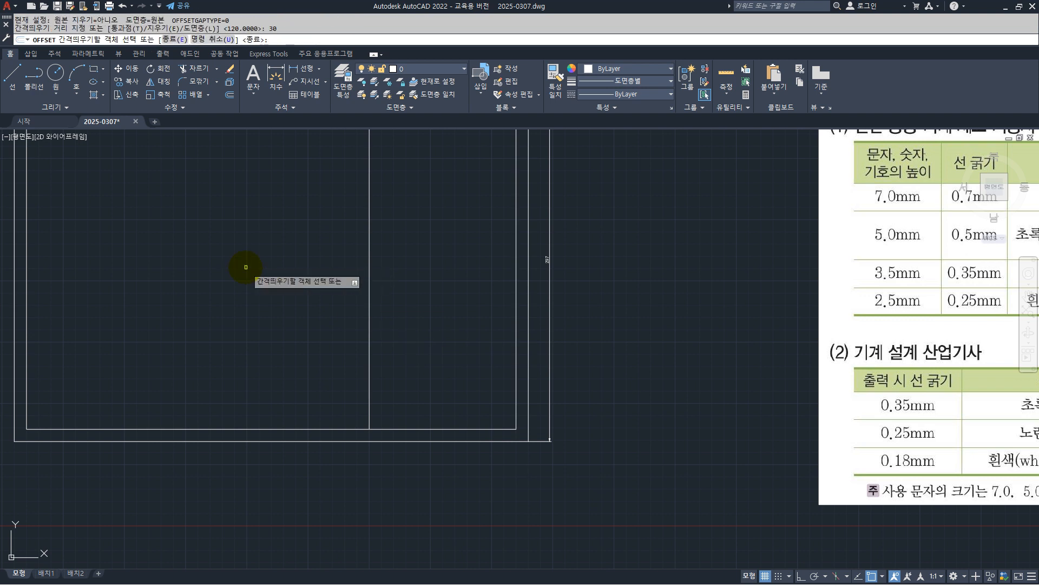
left_click(368, 350)
left_click(405, 384)
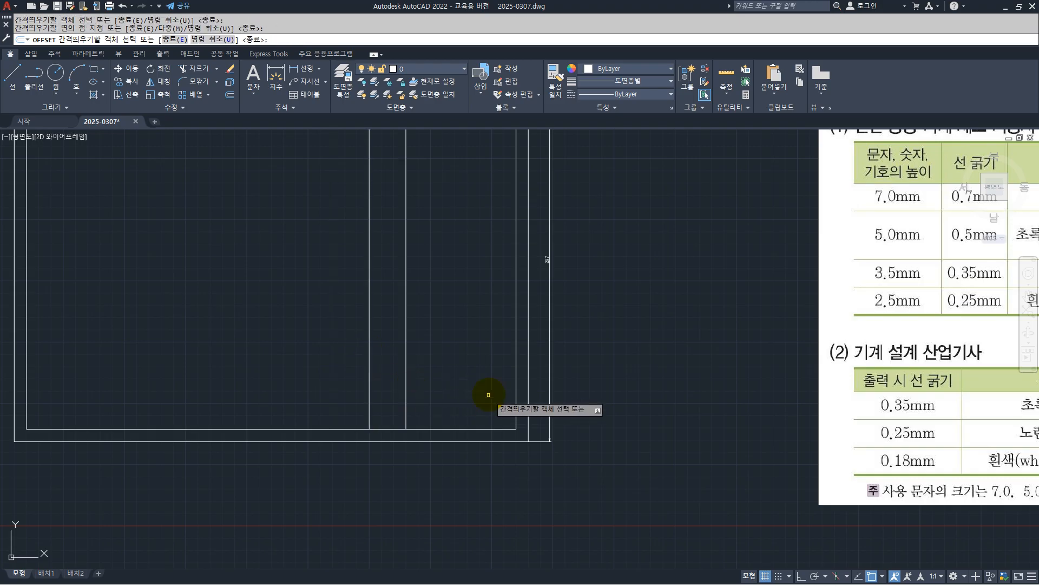
left_click(515, 384)
left_click(455, 394)
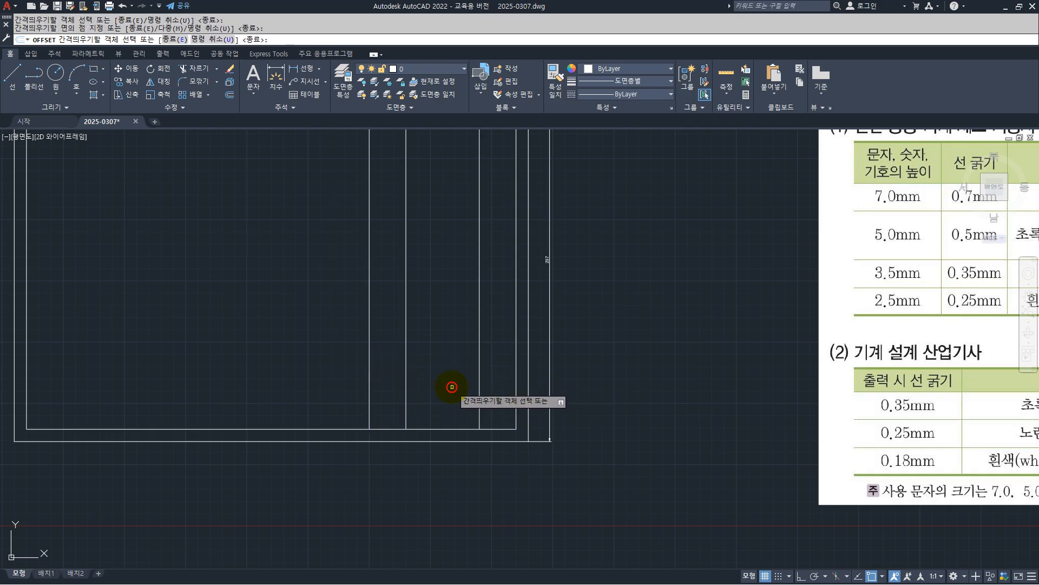
key("Return")
- Offset the border's bottom line upward three times at a spacing of 8 to form the title block rows
key("Return")
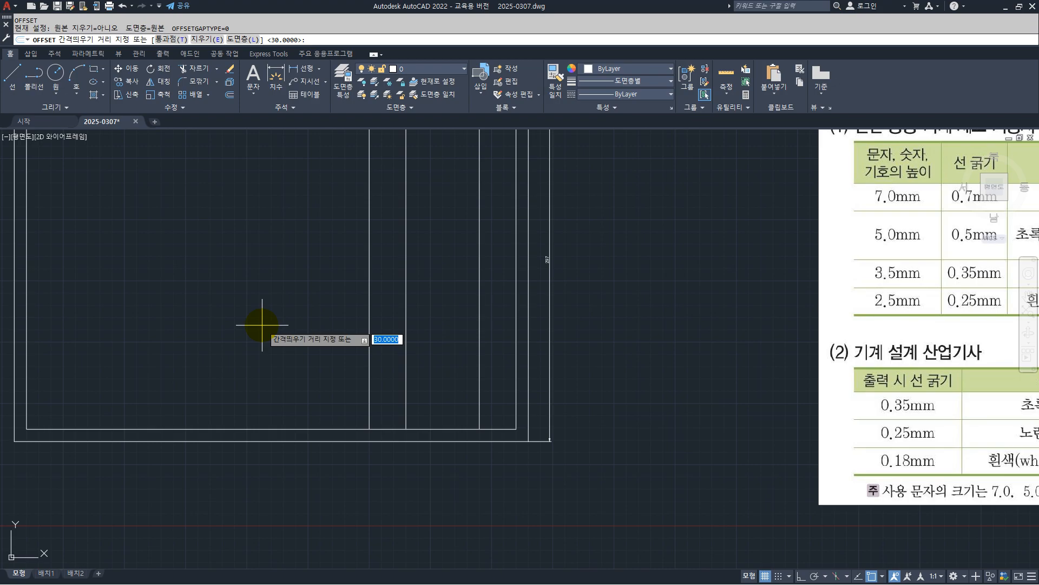
key("Return")
left_click(337, 428)
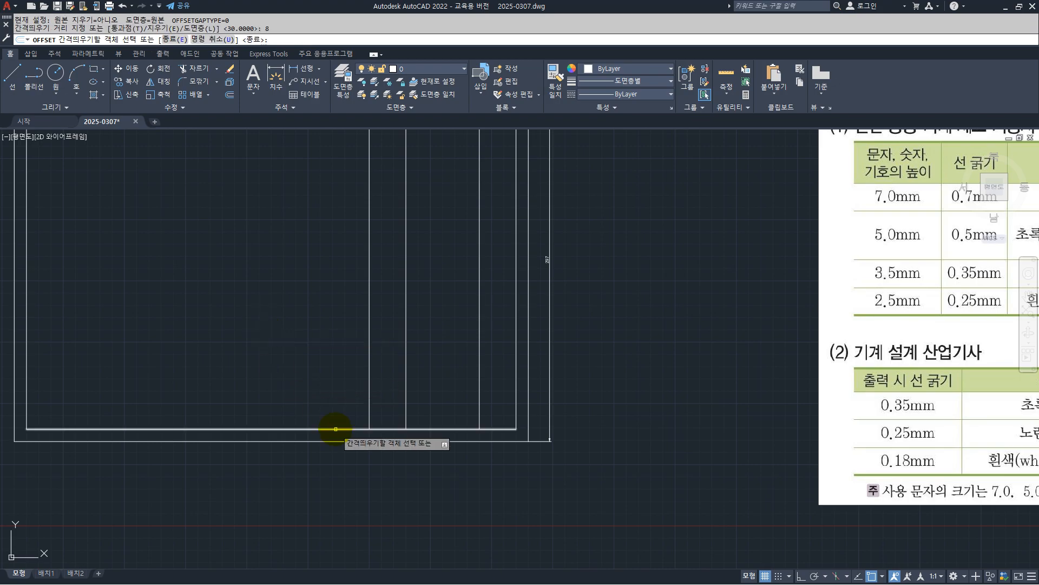
left_click(343, 402)
left_click(343, 420)
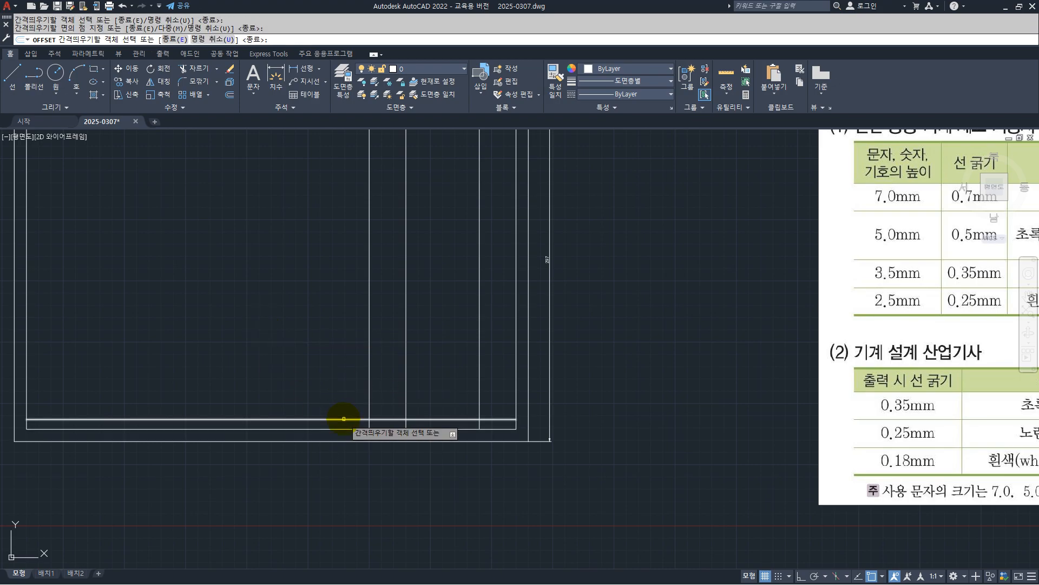
left_click(354, 370)
left_click(339, 408)
left_click(351, 368)
- Trim the vertical lines above the top row and the row lines extending left of the title block
scroll(391, 400, "up", 2)
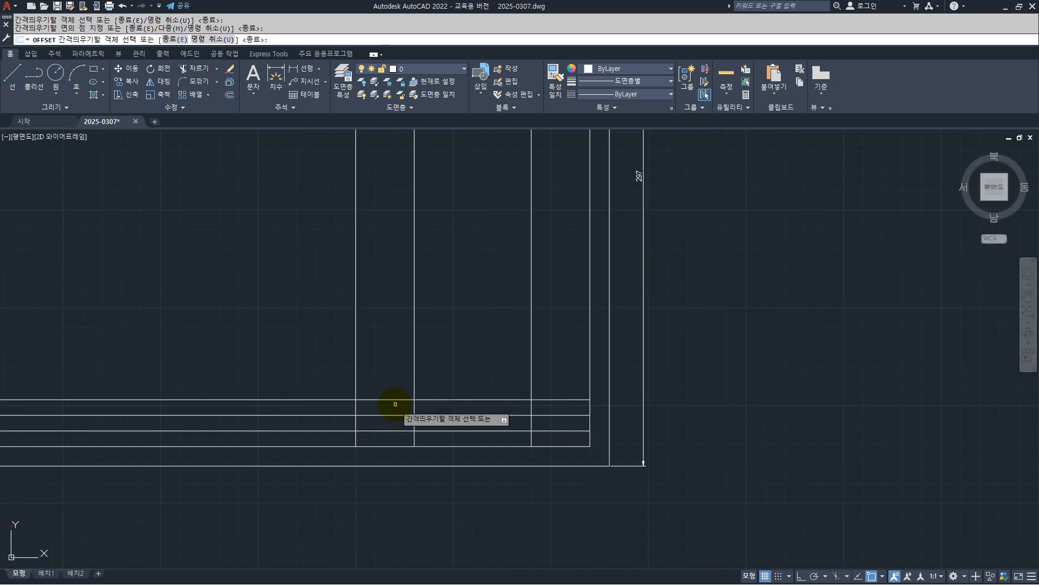
left_click(206, 70)
mouse_move(557, 353)
left_mouse_down()
mouse_move(308, 326)
mouse_move(312, 426)
mouse_move(296, 391)
left_mouse_up()
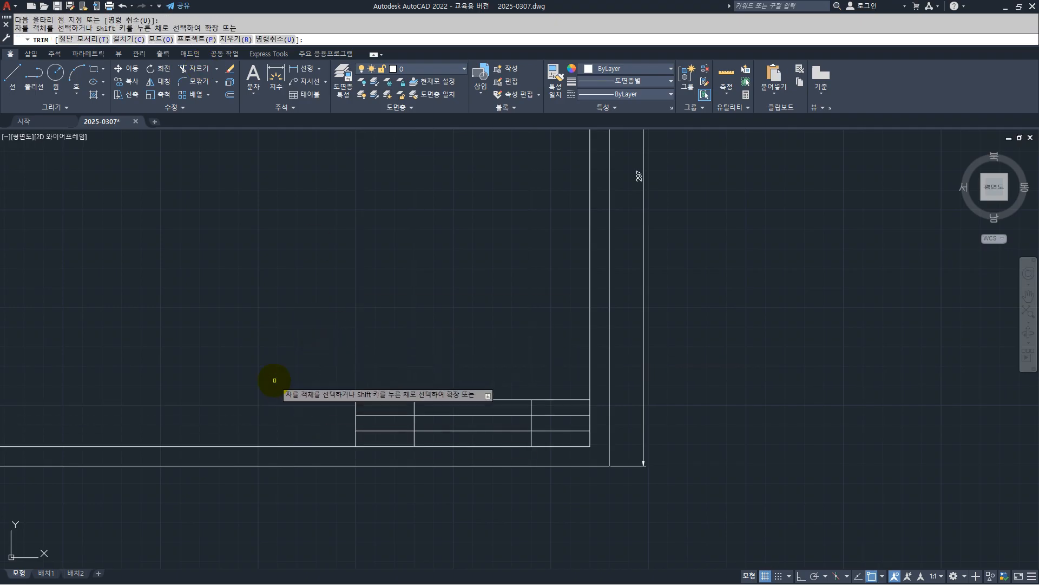
- Examine the column widths and row heights of the parts list and title block in the reference layout
scroll(259, 365, "down", 4)
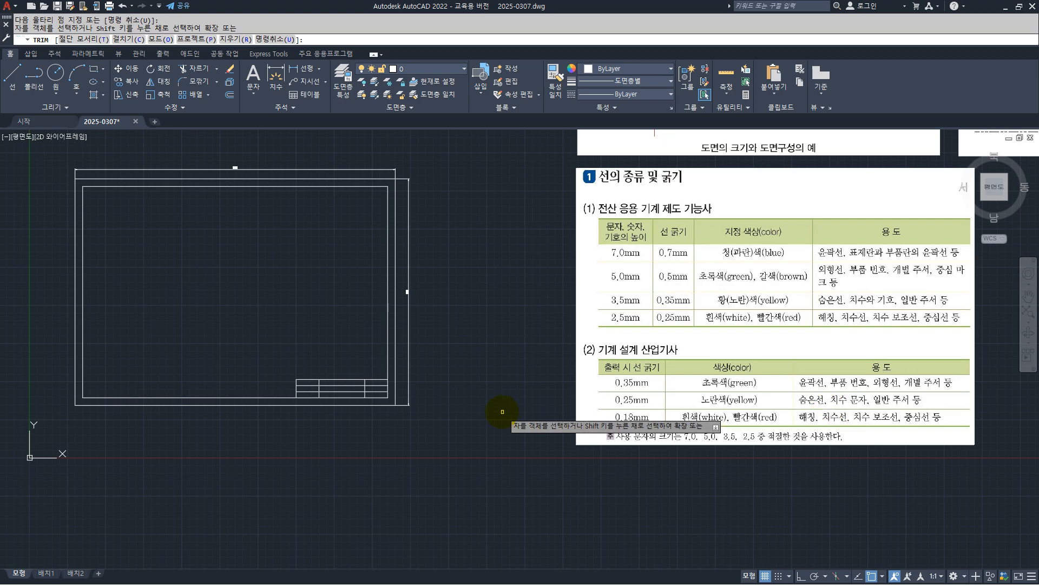
scroll(541, 400, "down", 2)
scroll(969, 209, "up", 3)
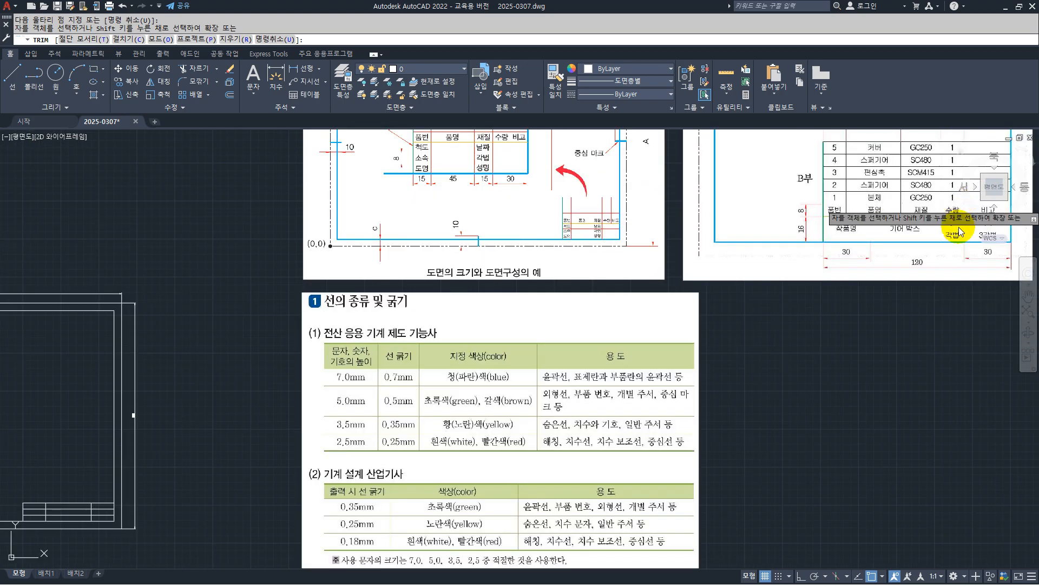
scroll(931, 293, "up", 4)
middle_click_drag(924, 295, 584, 549)
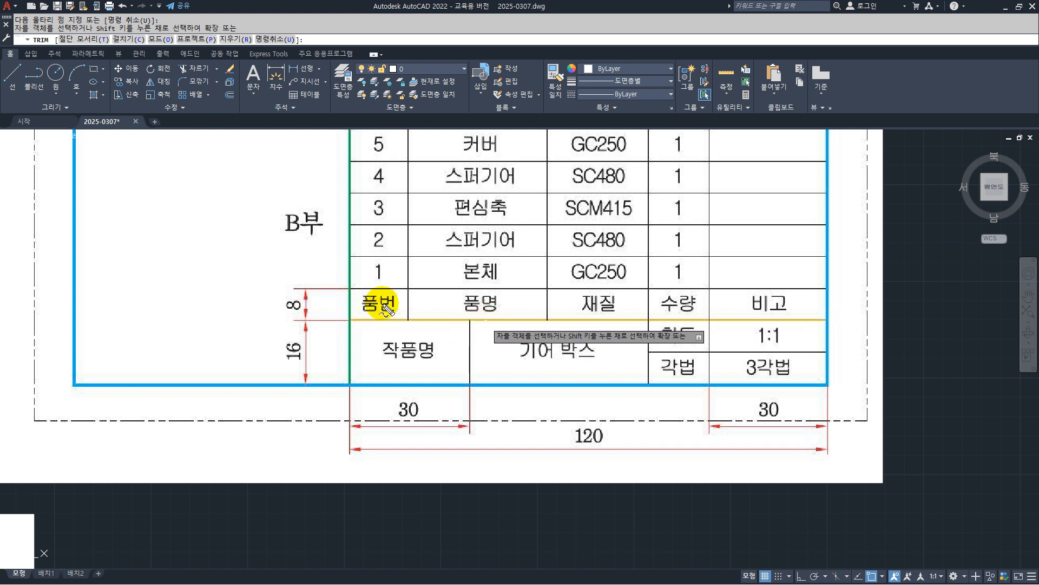
mouse_move(312, 366)
left_mouse_down()
mouse_move(295, 352)
mouse_move(308, 366)
left_mouse_up()
left_click_drag(313, 329, 324, 281)
left_click_drag(593, 476, 598, 476)
mouse_move(436, 423)
left_mouse_down()
mouse_move(371, 401)
mouse_move(534, 430)
left_mouse_up()
left_click_drag(789, 427, 774, 417)
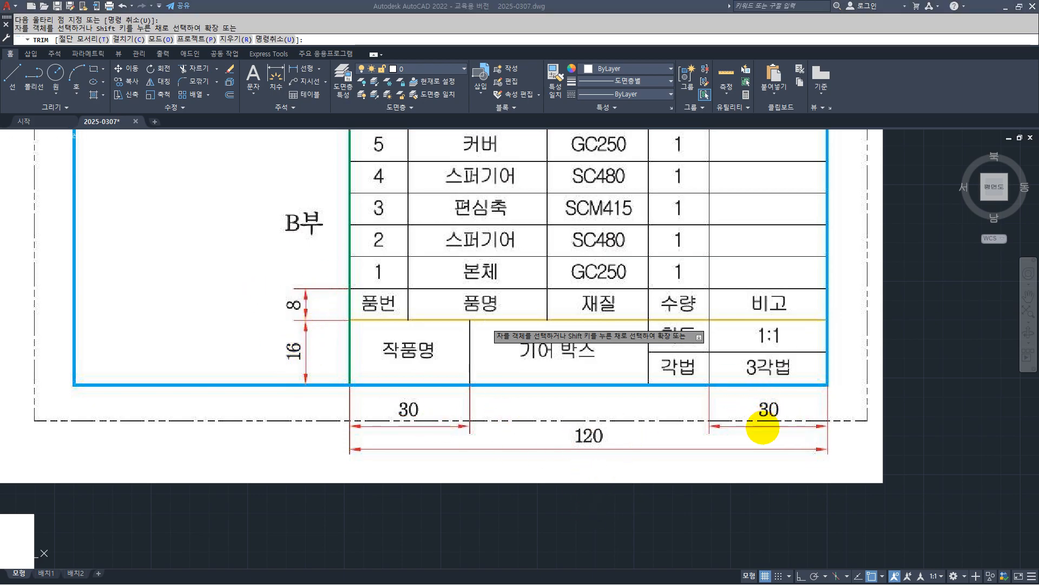
scroll(650, 435, "down", 5)
scroll(552, 295, "up", 3)
mouse_move(552, 295)
left_mouse_down()
mouse_move(542, 281)
mouse_move(609, 303)
mouse_move(747, 300)
mouse_move(742, 309)
left_mouse_up()
key("Escape")
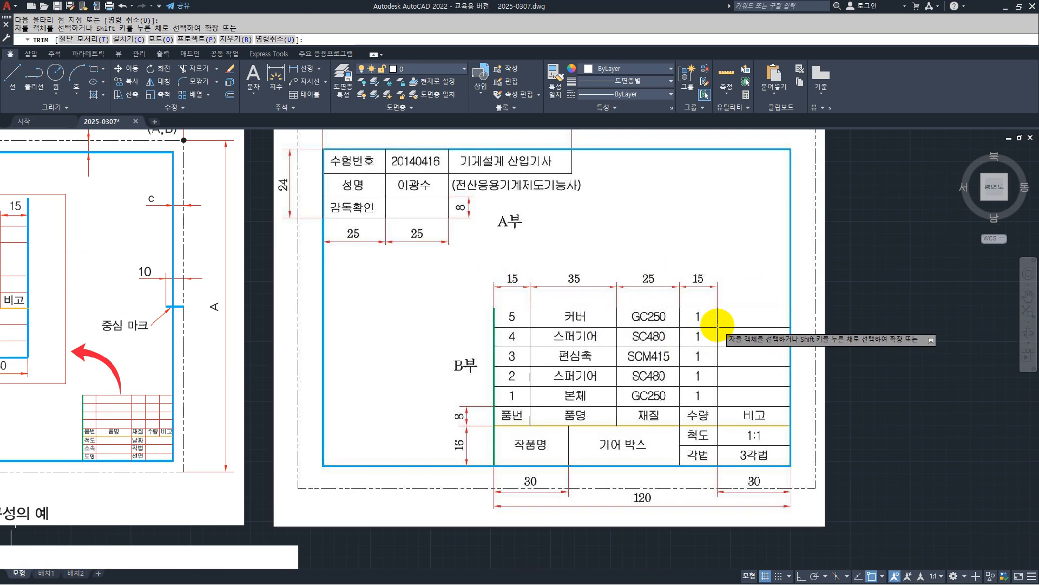
- Trim the two inner vertical lines out of the title block's top row
scroll(717, 327, "down", 2)
scroll(492, 351, "down", 1)
scroll(268, 482, "up", 1)
scroll(265, 483, "up", 8)
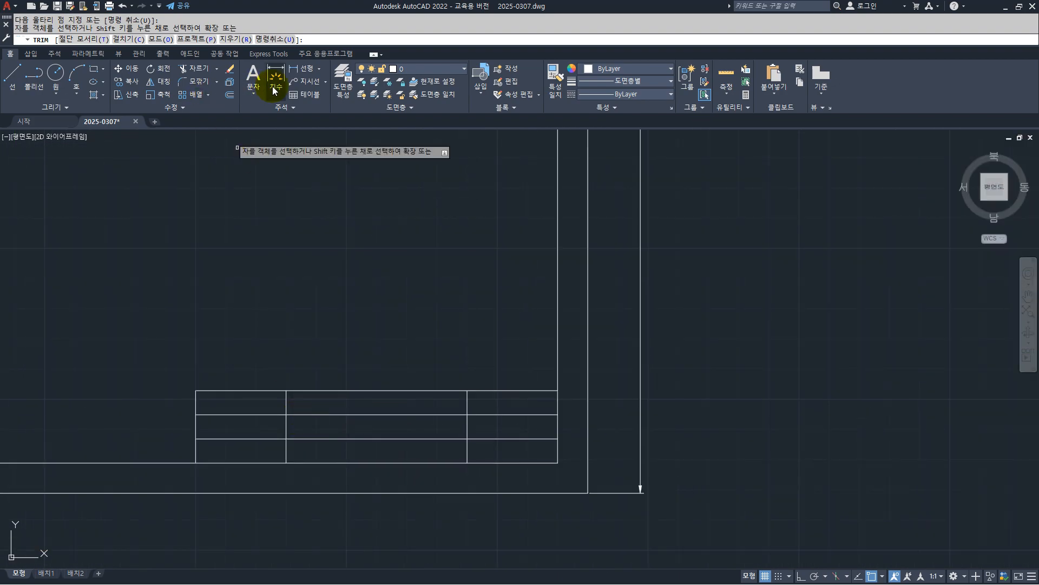
left_click_drag(477, 404, 272, 403)
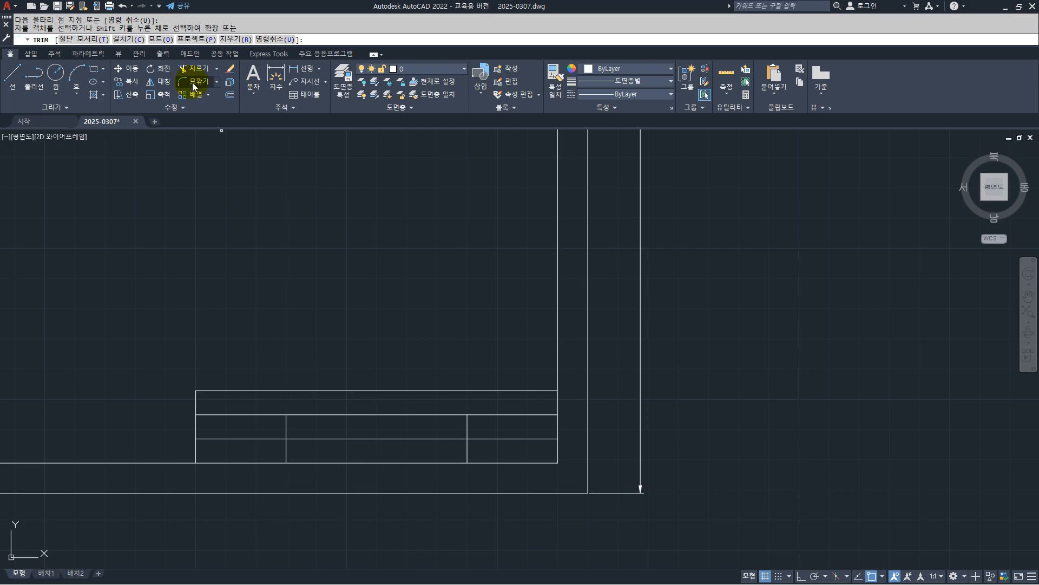
- Offset the title block's left edge 15 inward to form the first column of the top row
left_click(229, 96)
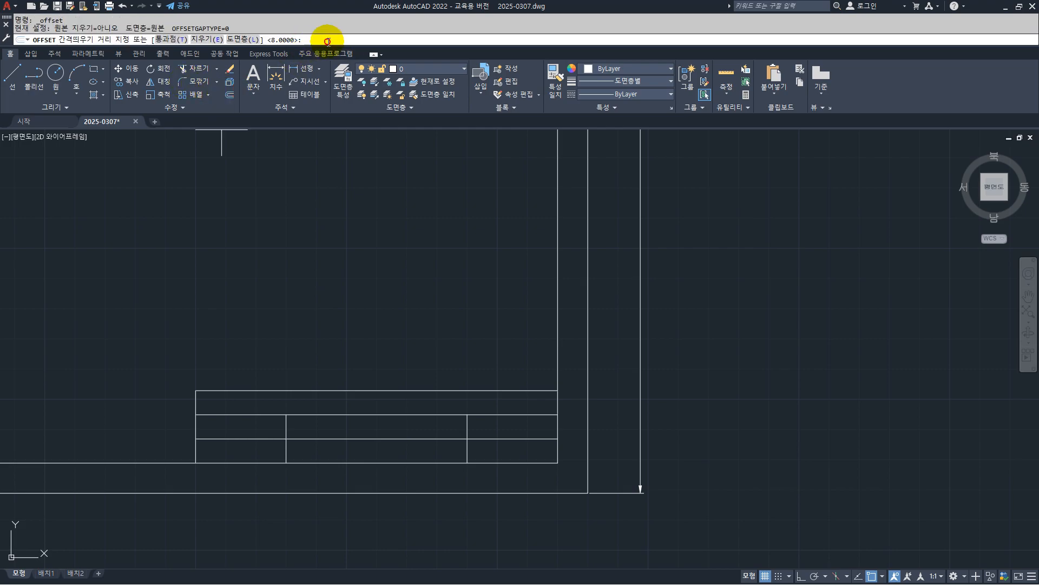
key("Return")
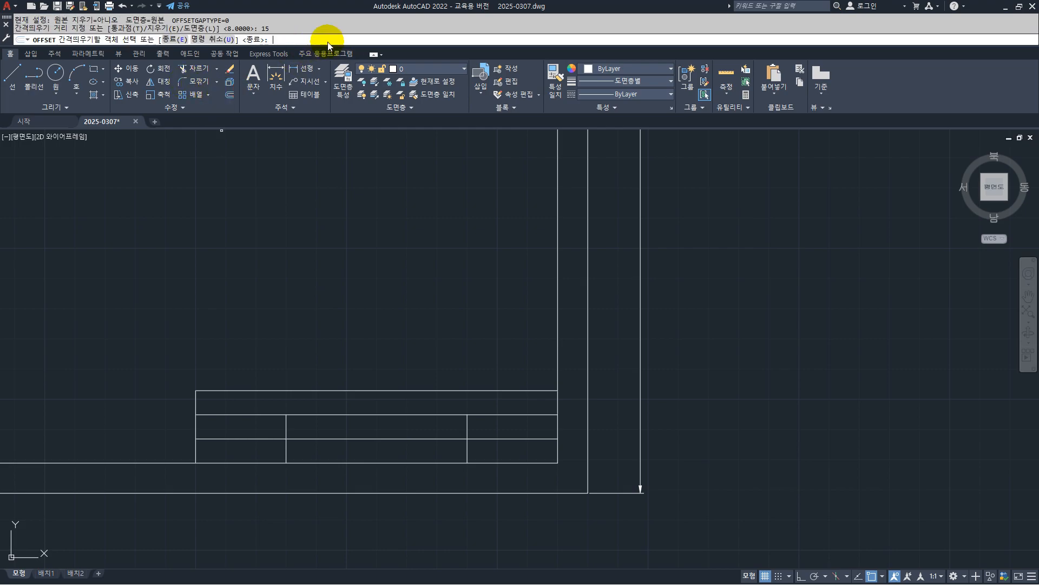
left_click(195, 403)
left_click(232, 402)
key("Return")
- Offset the first column line 35 to the right to form the second column
key("Return")
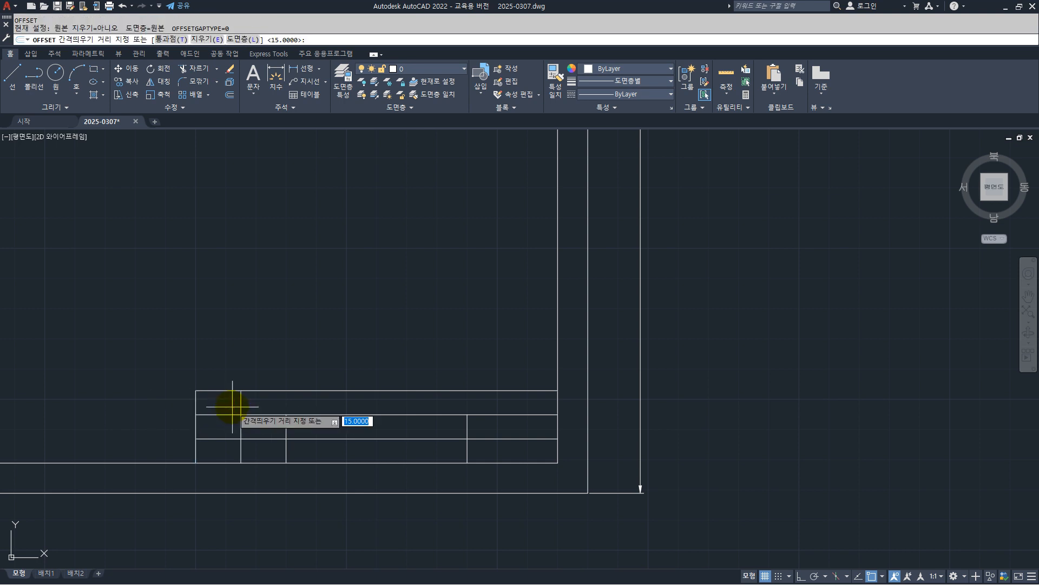
type("35")
key("Return")
left_click(239, 403)
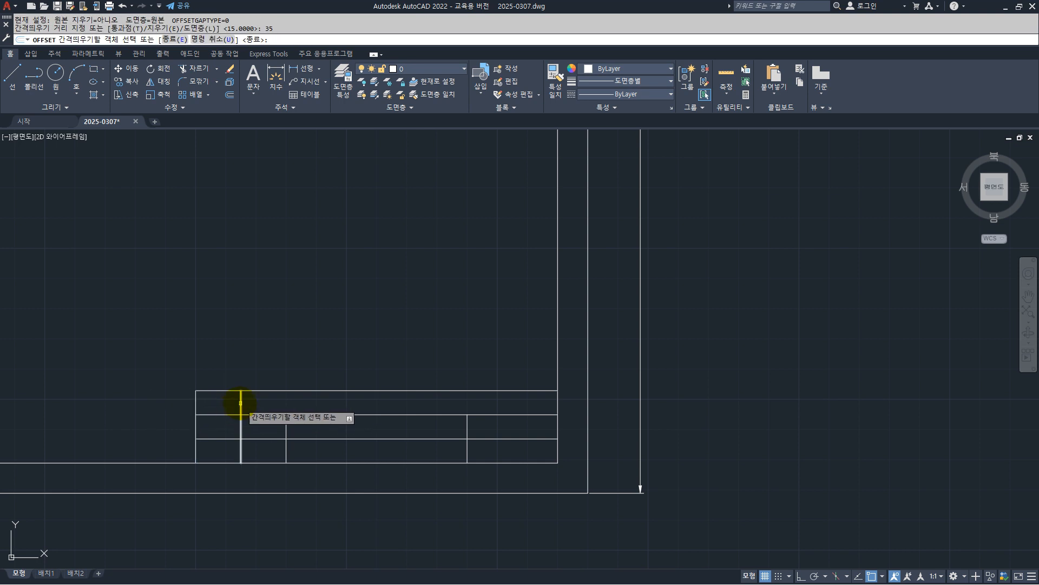
left_click(324, 405)
key("Return")
- Offset the second column line 25 to the right to form the third column
key("Return")
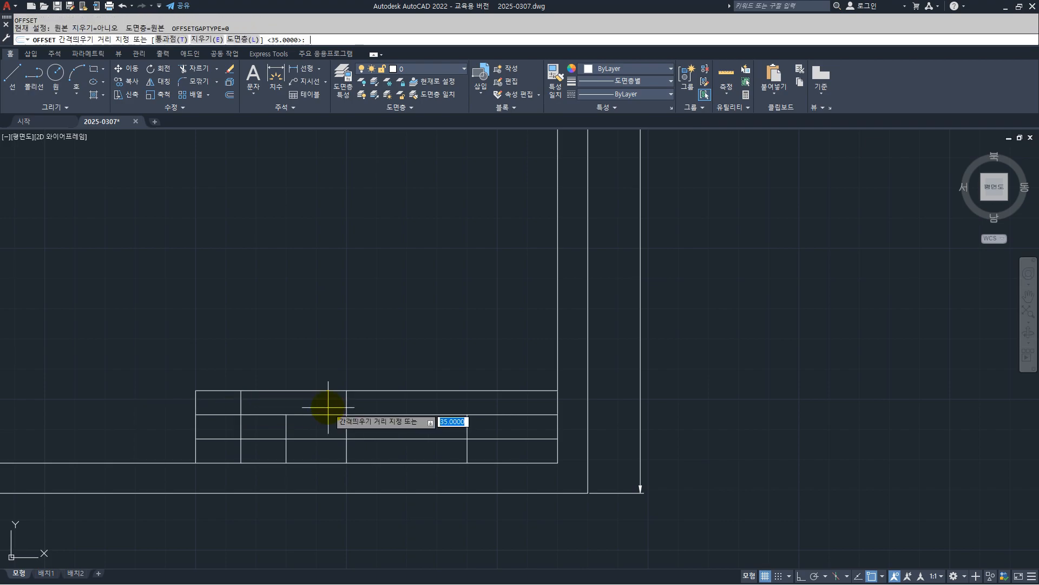
type("25")
key("Return")
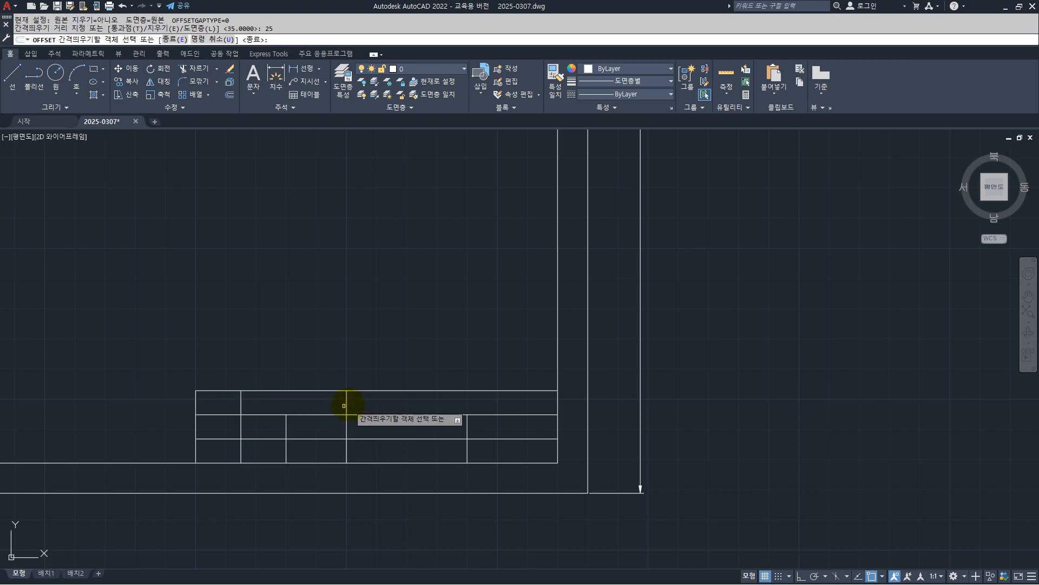
left_click(346, 406)
left_click(423, 412)
key("Return")
key("Return")
type("15")
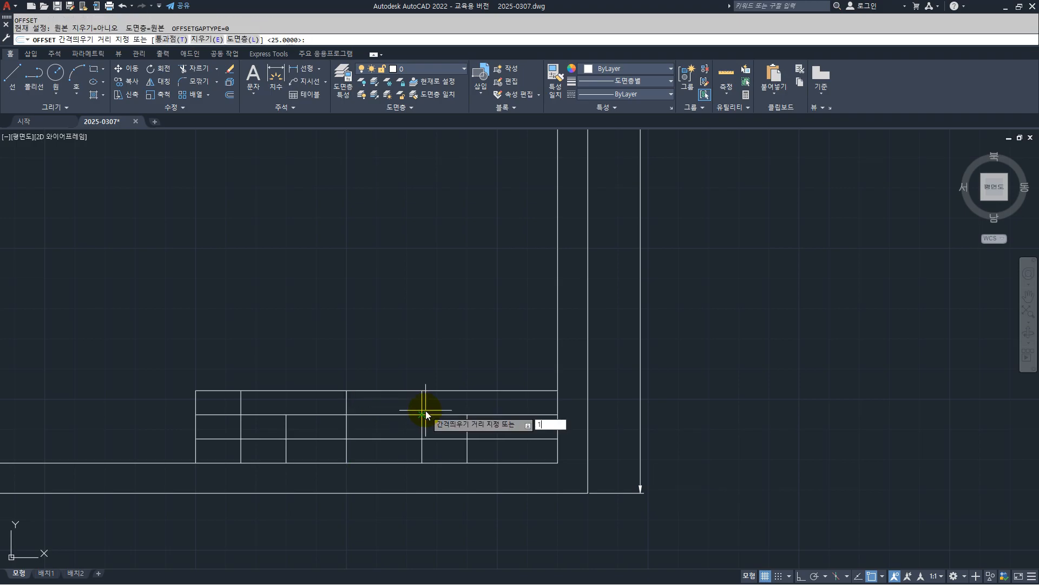
key("Return")
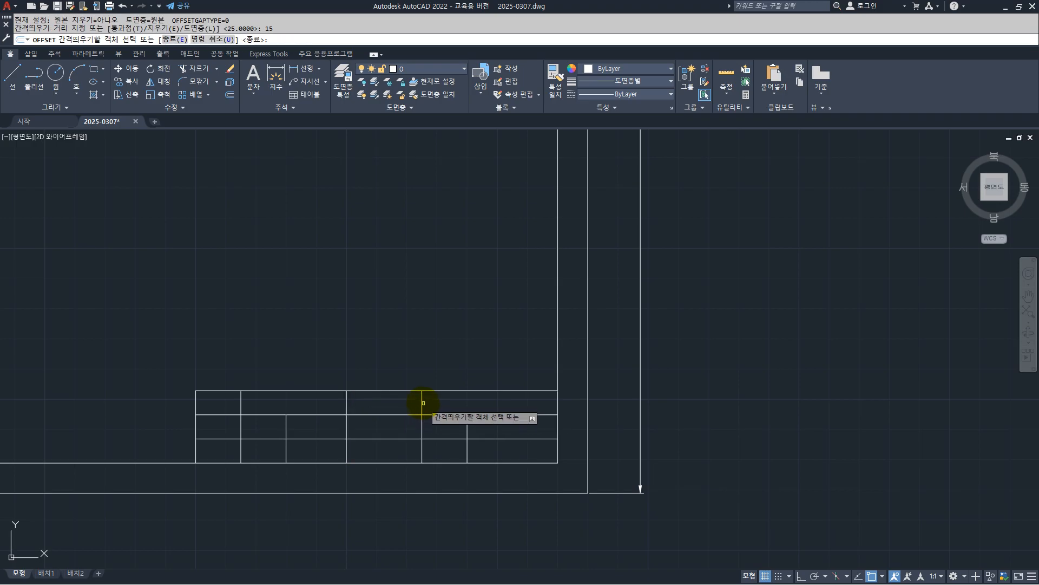
left_click(422, 404)
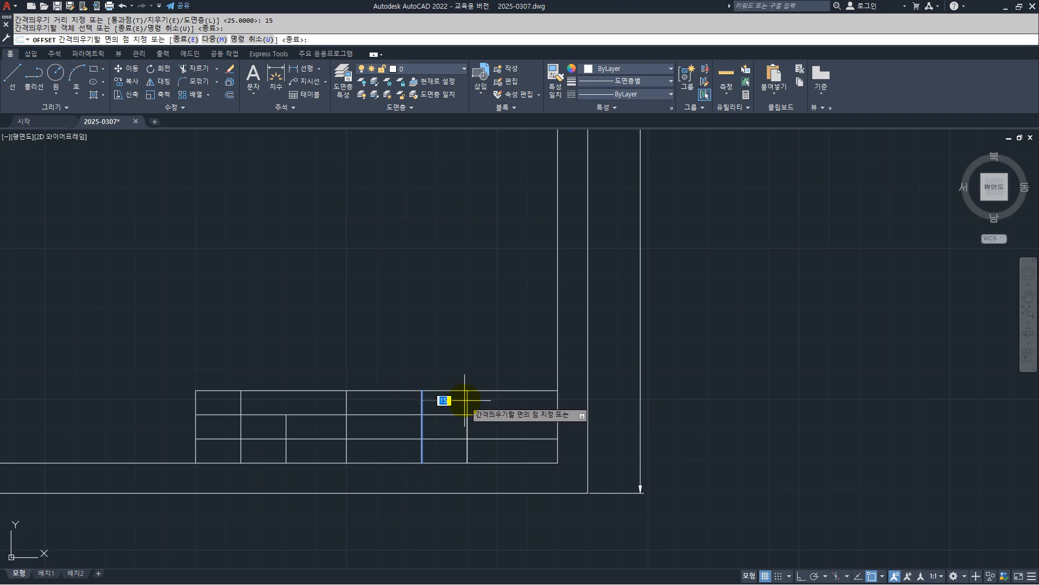
key("Escape")
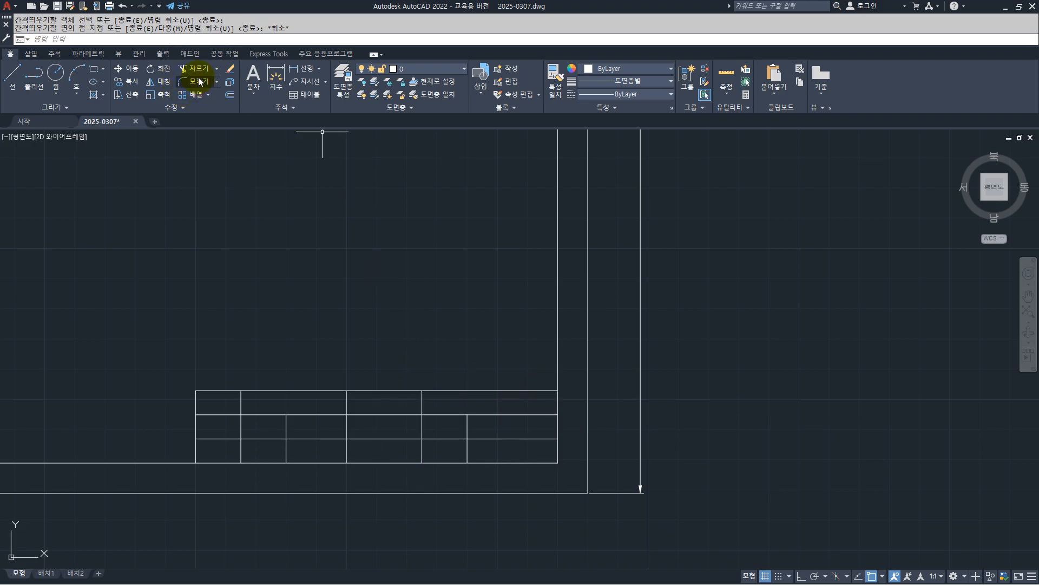
- Extend the rightmost inner vertical line upward to the top line of the title block
left_click(218, 72)
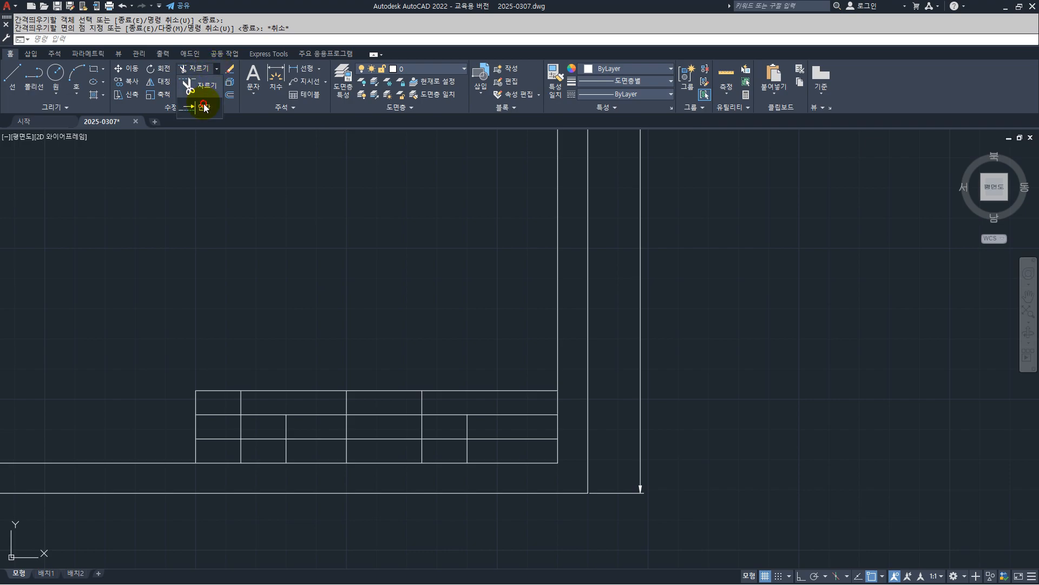
left_click(203, 104)
left_click(467, 420)
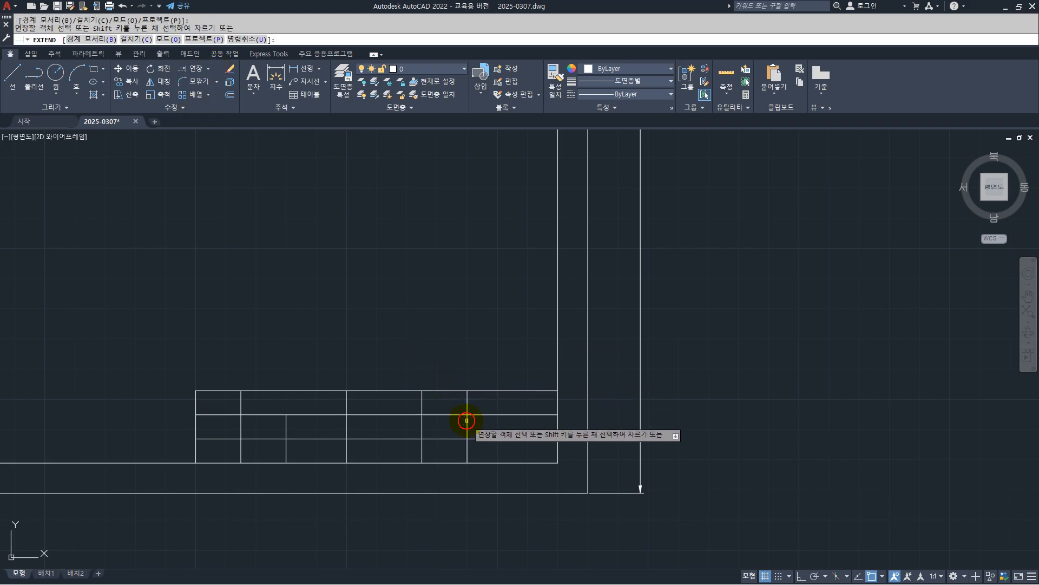
key("Escape")
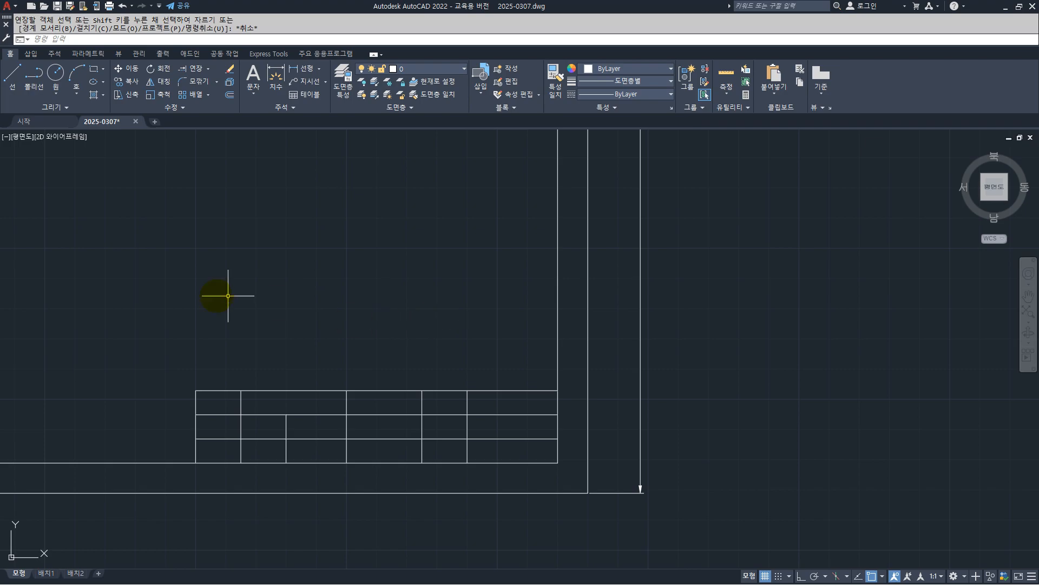
- Trim the row line and the first column line out of the two lower rows to merge the lower-left cell
scroll(294, 305, "down", 8)
scroll(761, 145, "up", 2)
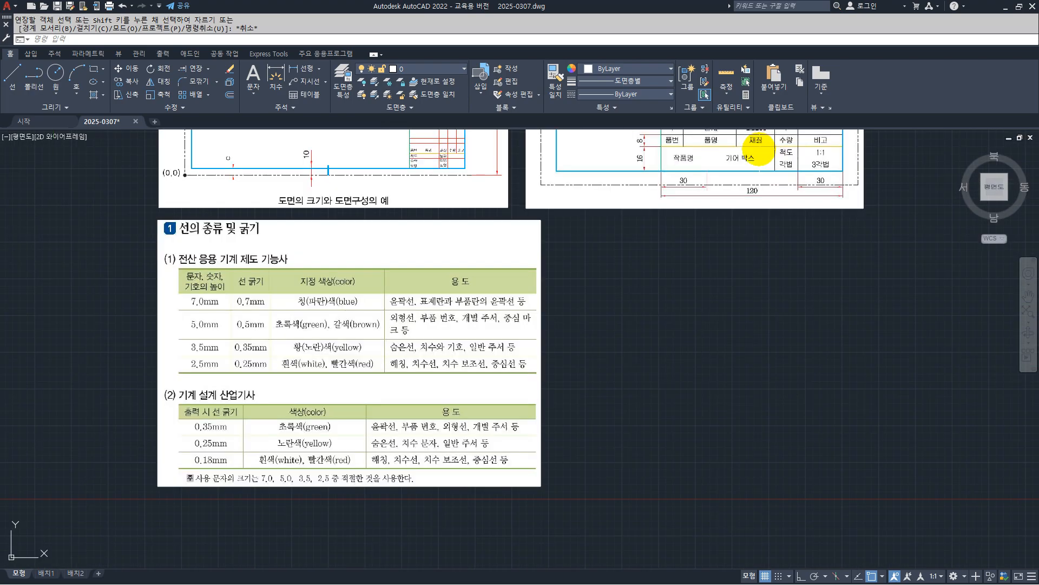
scroll(736, 242, "down", 2)
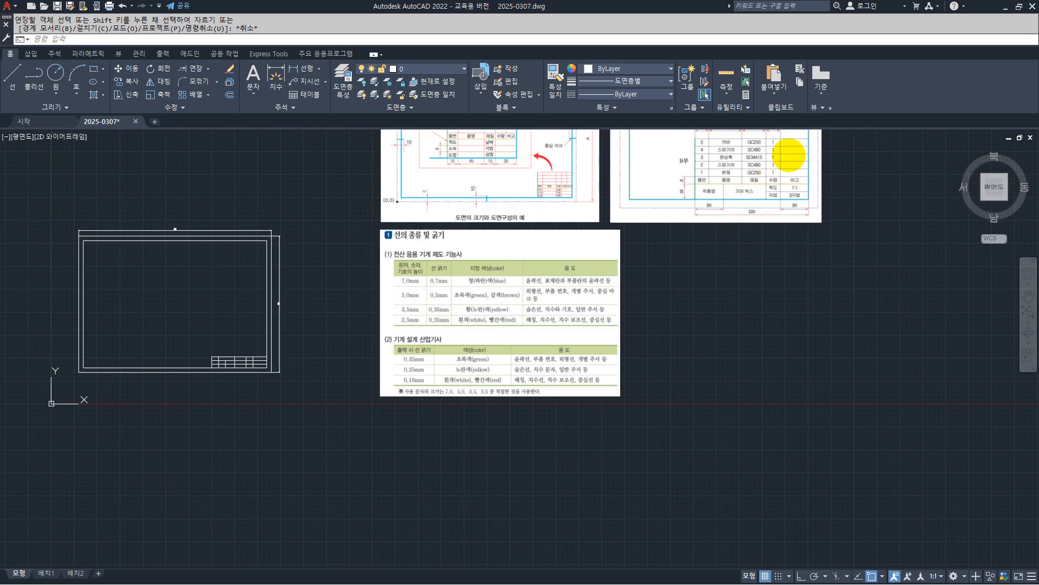
scroll(788, 157, "up", 4)
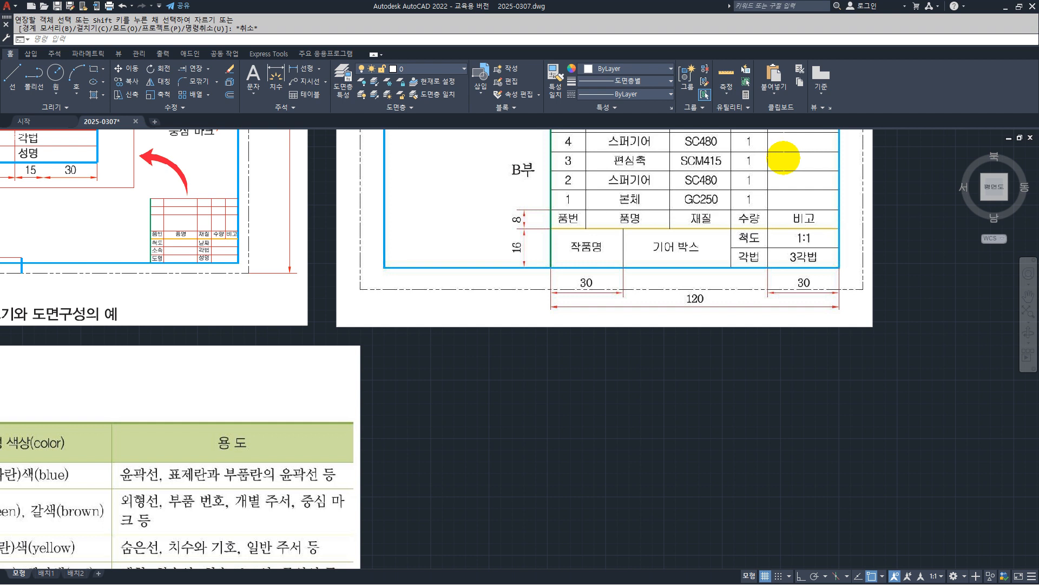
scroll(783, 157, "down", 4)
scroll(225, 330, "up", 10)
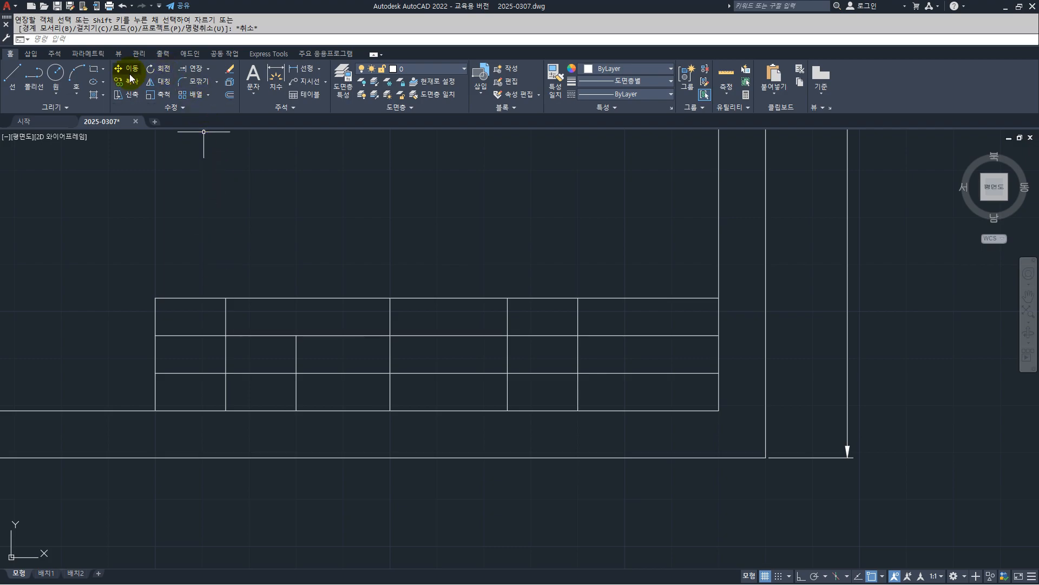
left_click(208, 69)
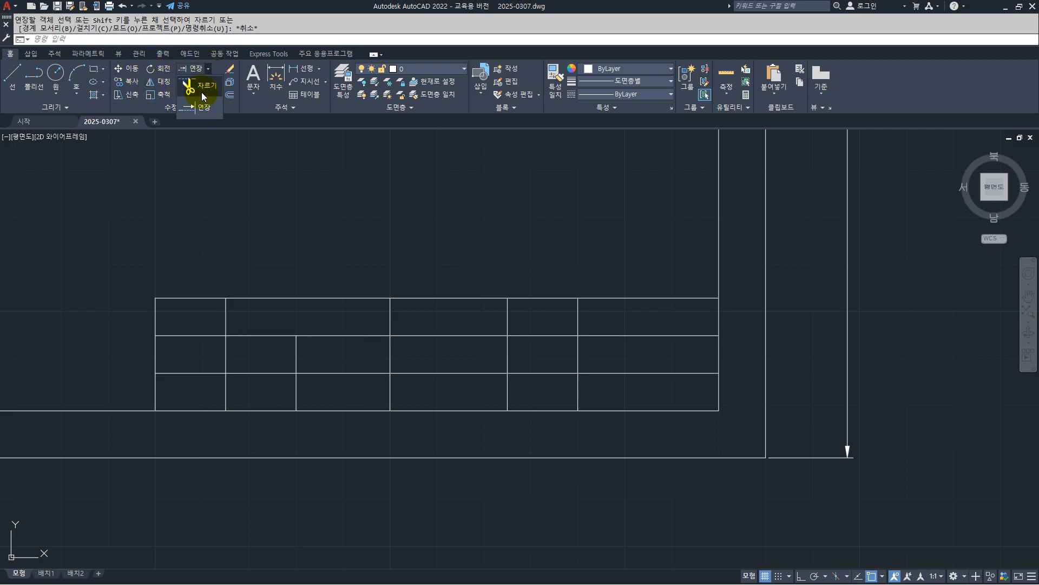
left_click(202, 91)
left_click(231, 355)
left_click(204, 359)
left_click(232, 391)
left_click(207, 364)
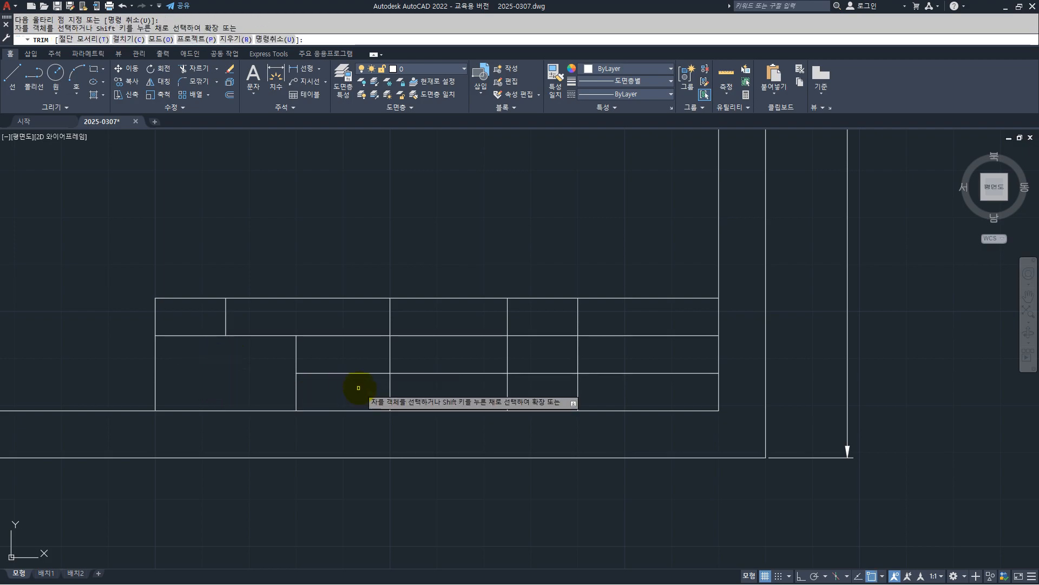
- Trim the column line and row line out of the lower middle area to merge it into one cell
left_click(402, 385)
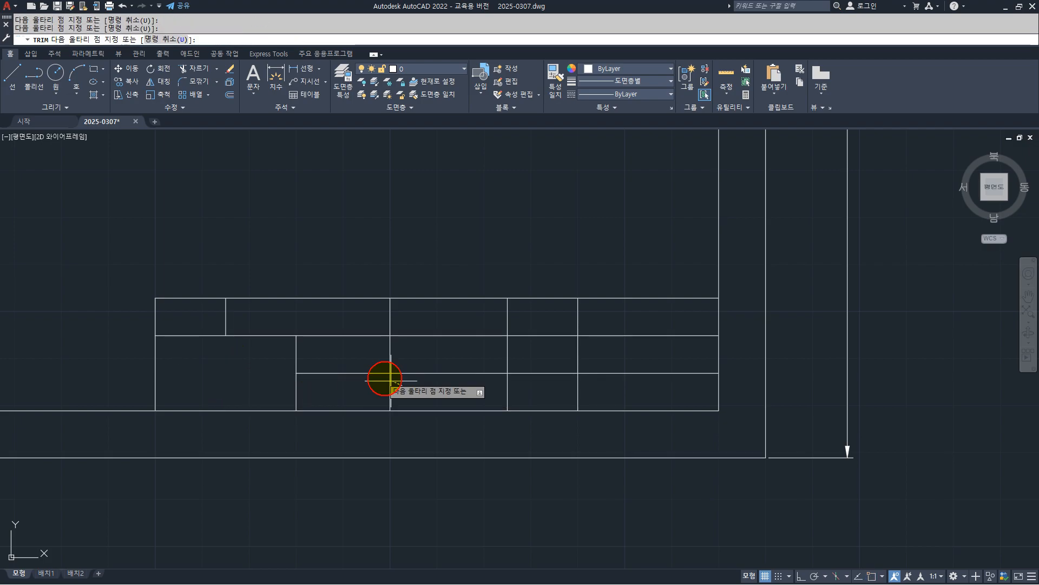
left_click(360, 360)
left_click(381, 364)
key("Return")
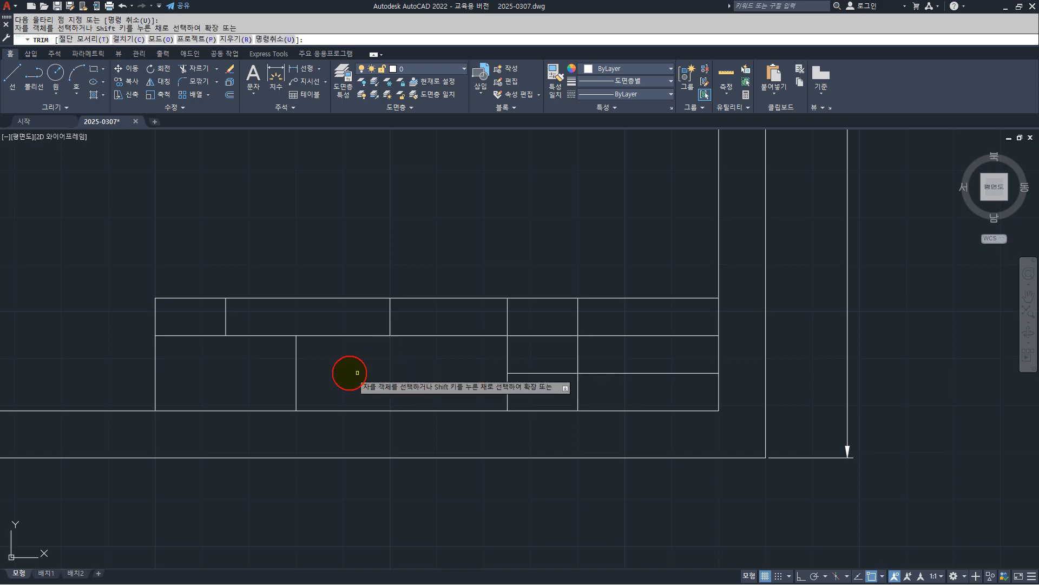
- Move the parts list and title block reference image onto the sheet, just above the drawn title block
scroll(264, 373, "down", 6)
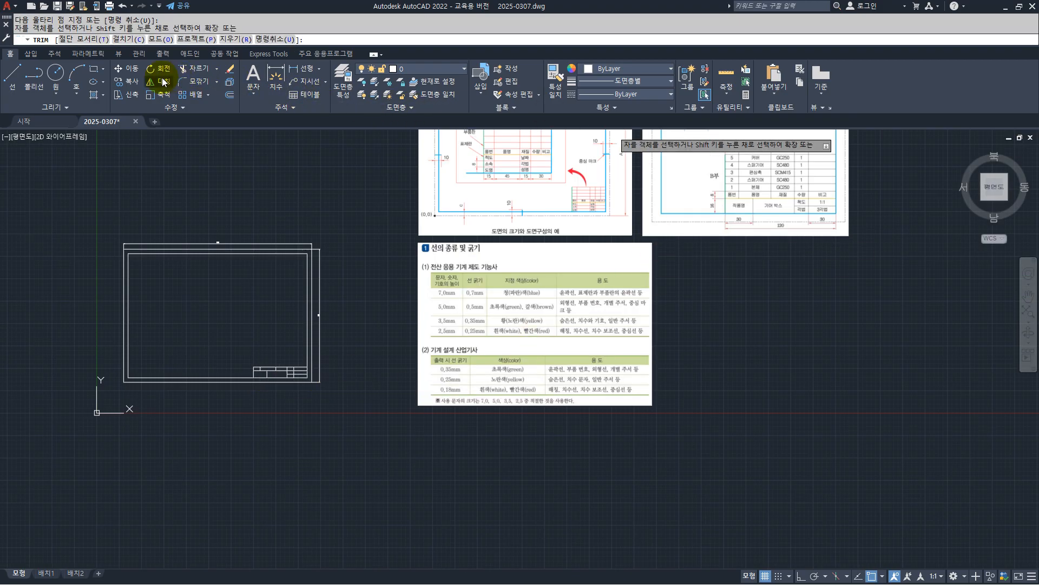
left_click(130, 68)
left_click(780, 292)
left_click(709, 214)
key("Return")
left_click(779, 223)
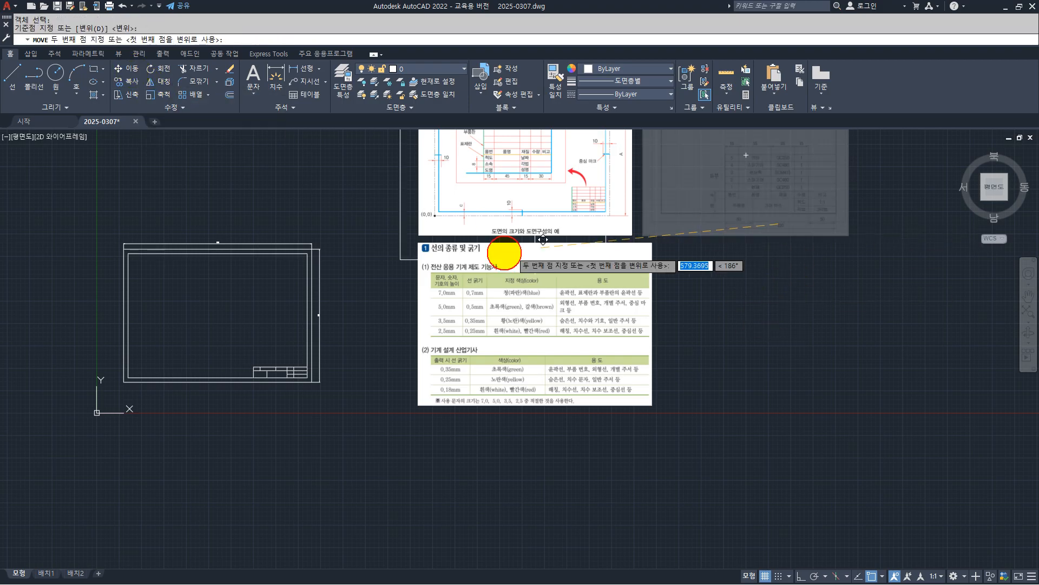
left_click(238, 355)
- Set the font of the Standard text style to 굴림체
scroll(249, 387, "up", 5)
scroll(285, 367, "down", 3)
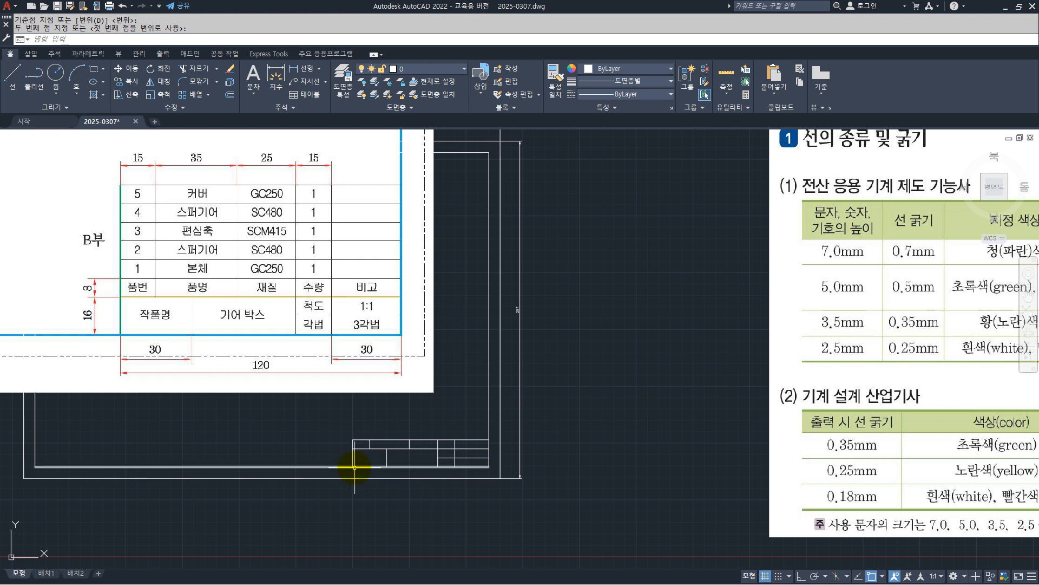
scroll(355, 466, "up", 2)
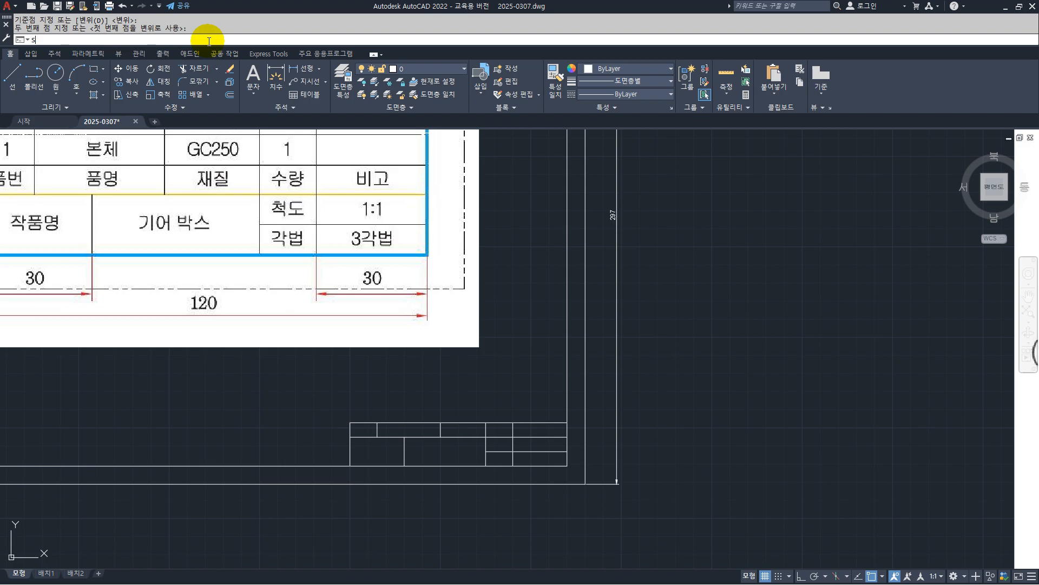
type("tyle")
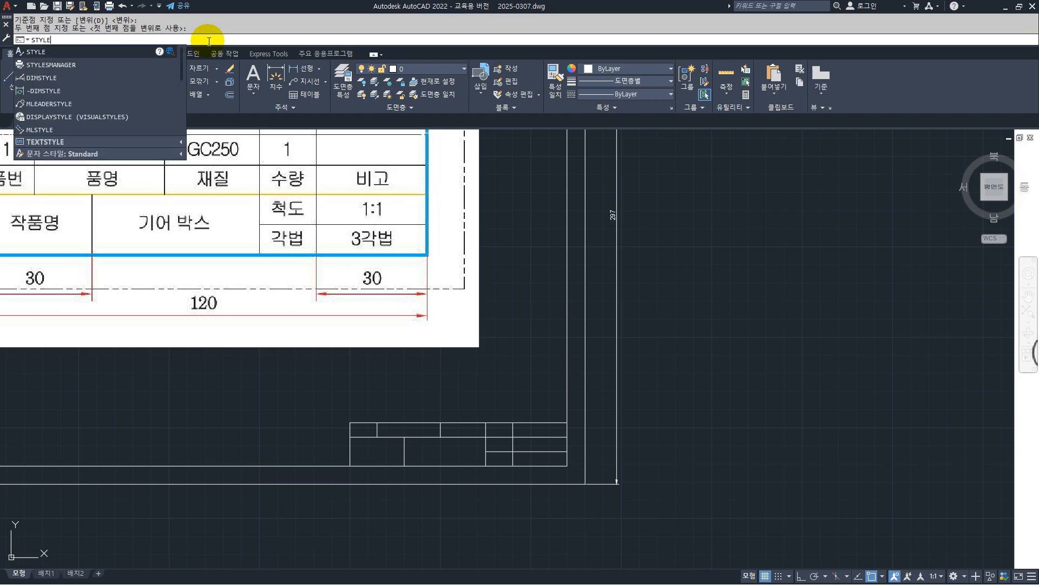
key("Return")
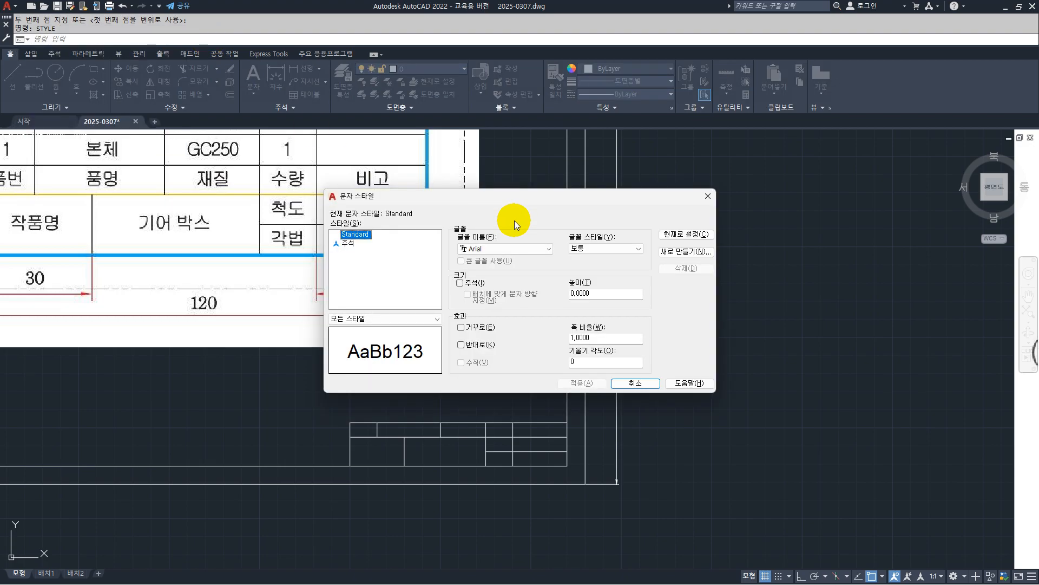
left_click(550, 248)
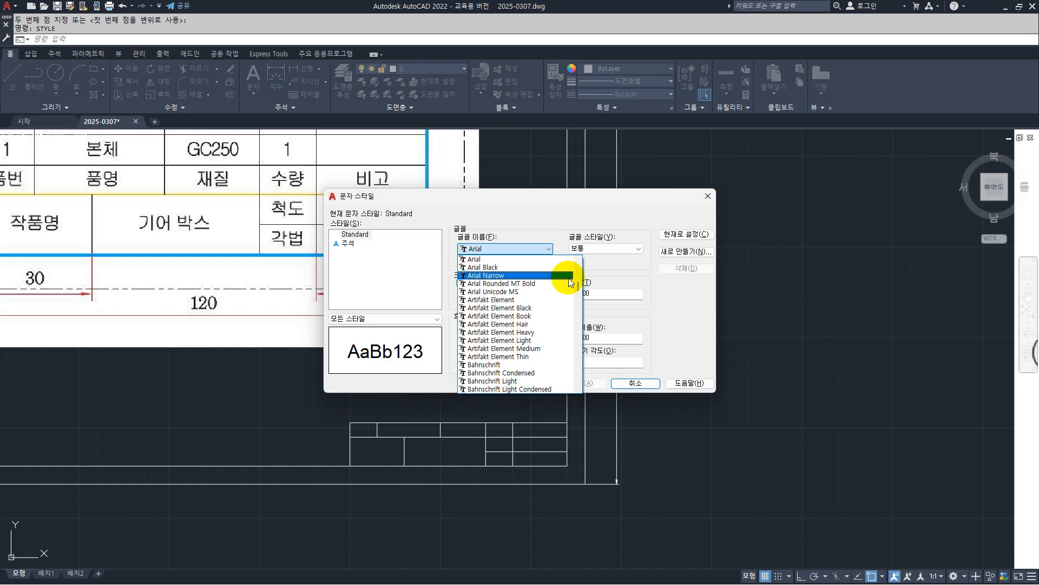
left_click_drag(578, 284, 573, 378)
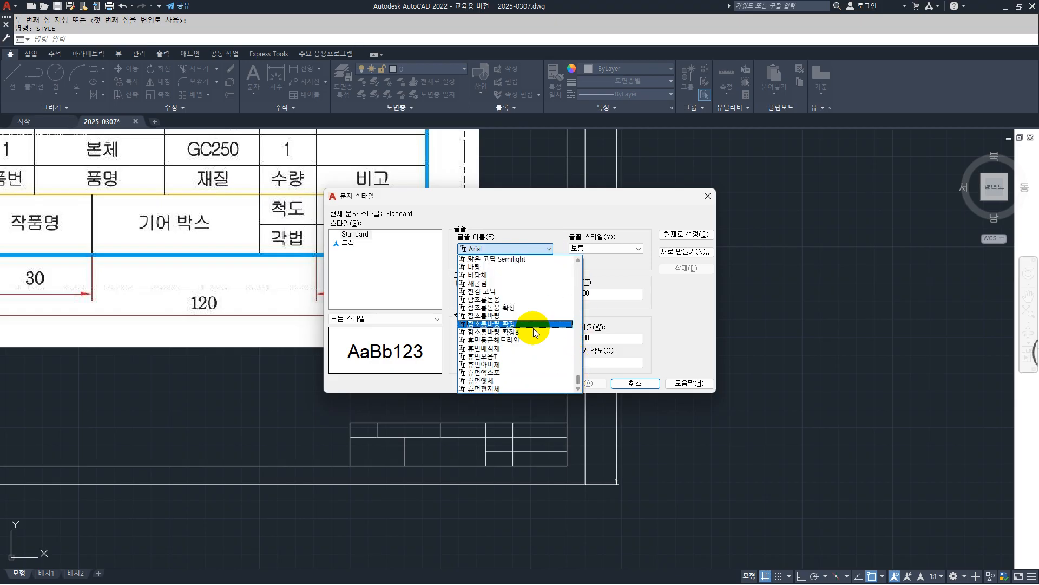
scroll(522, 322, "up", 1)
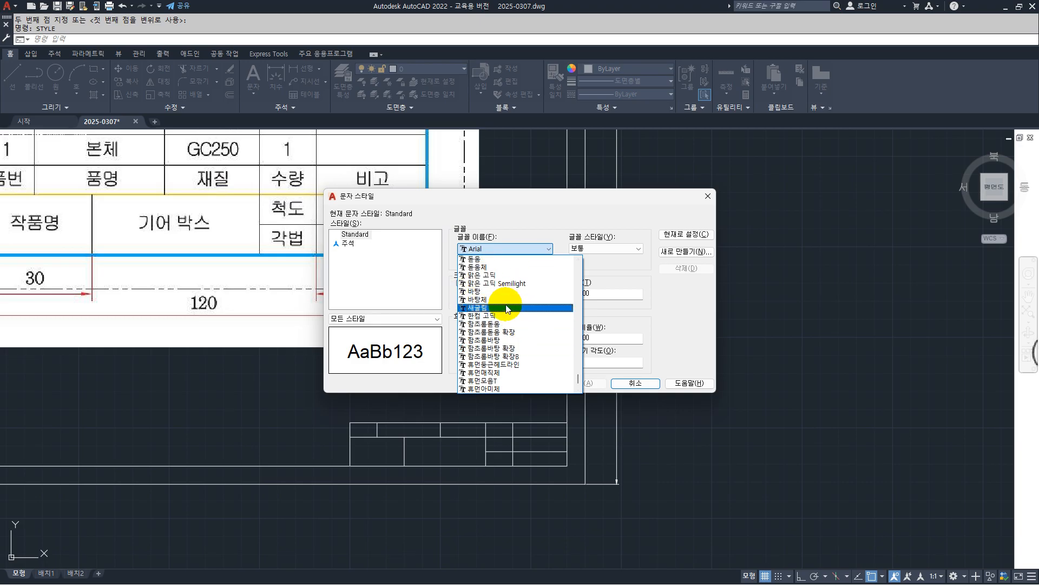
scroll(505, 305, "up", 2)
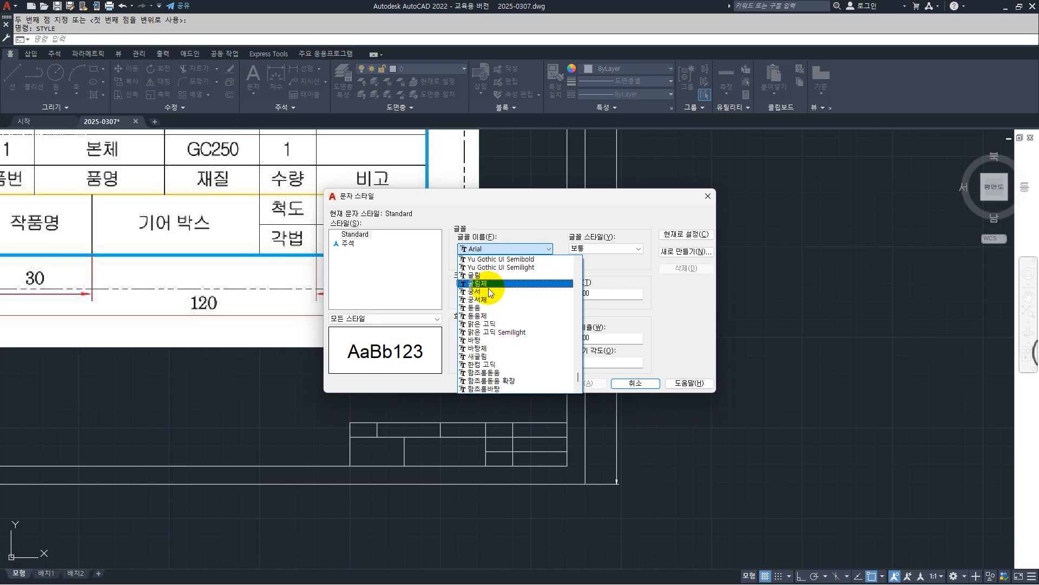
left_click(496, 308)
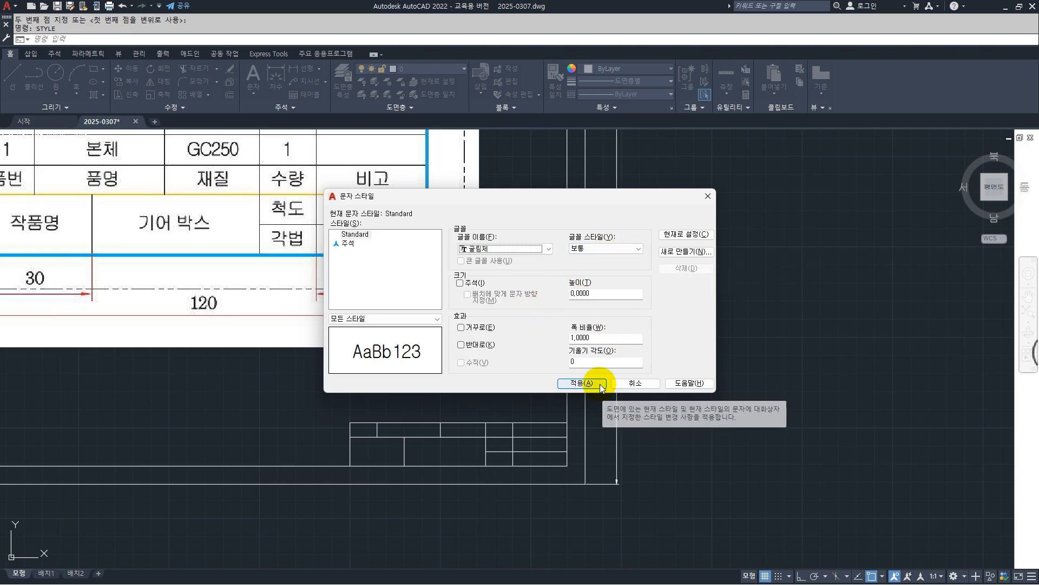
- Set the Standard text style's height to 3.5 and apply the style changes
double_click(605, 293)
type("3")
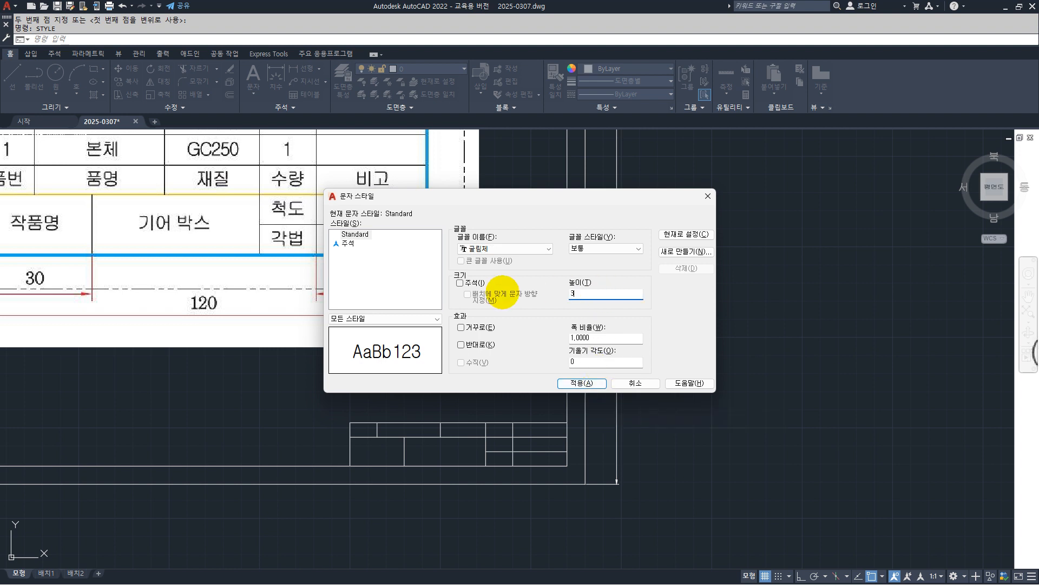
type(",5")
key("Return")
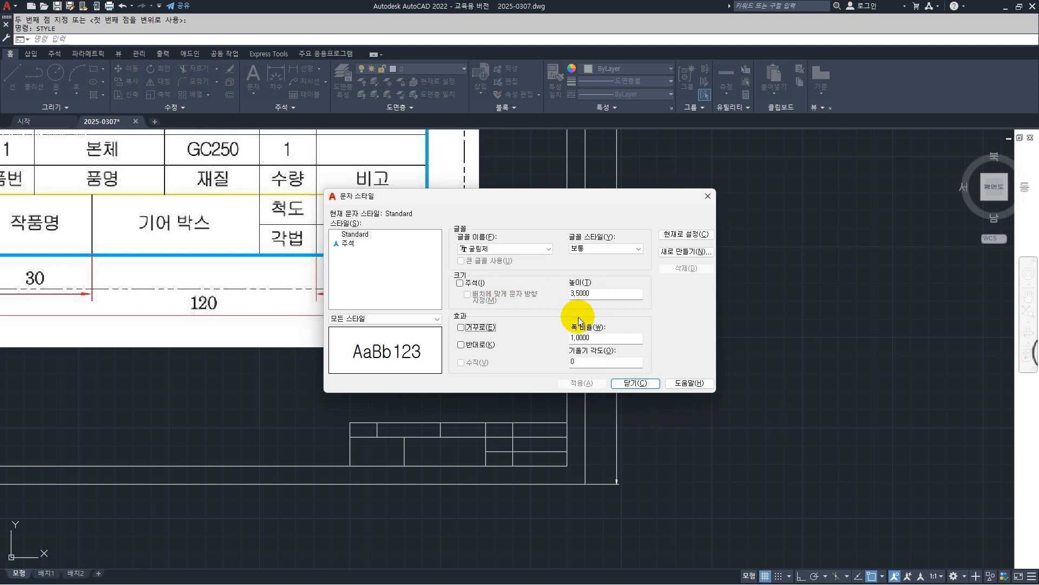
left_click(643, 383)
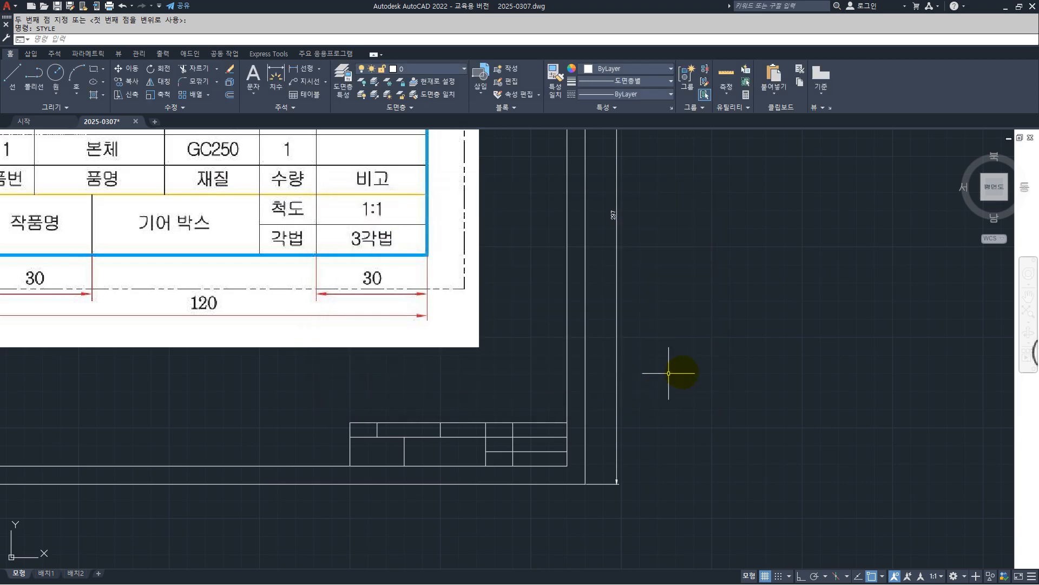
- Start a multiline text whose box spans the merged lower-left cell of the title block from corner to corner
left_click(262, 86)
middle_click_drag(549, 390, 596, 366)
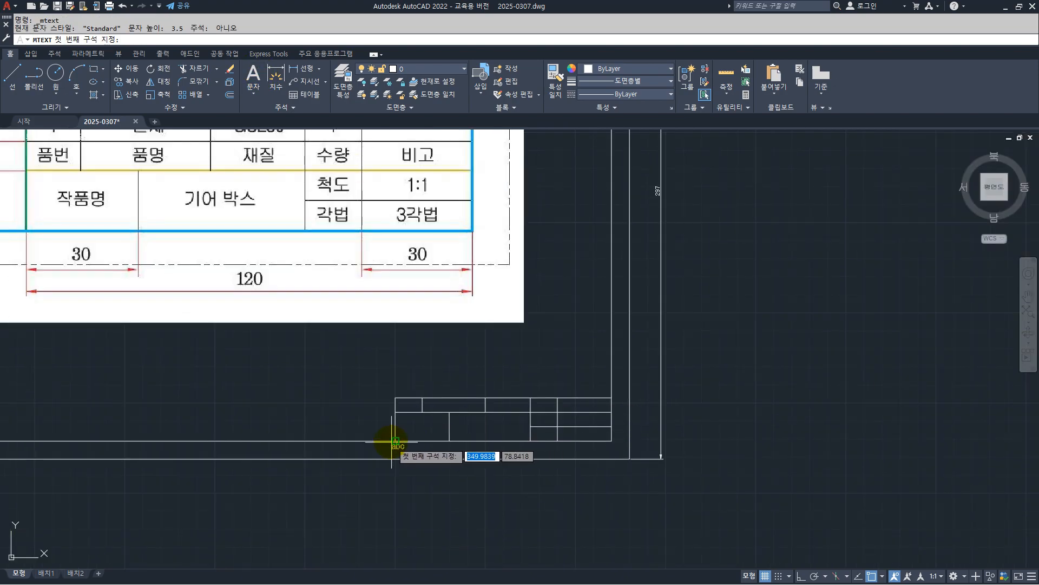
scroll(395, 441, "up", 4)
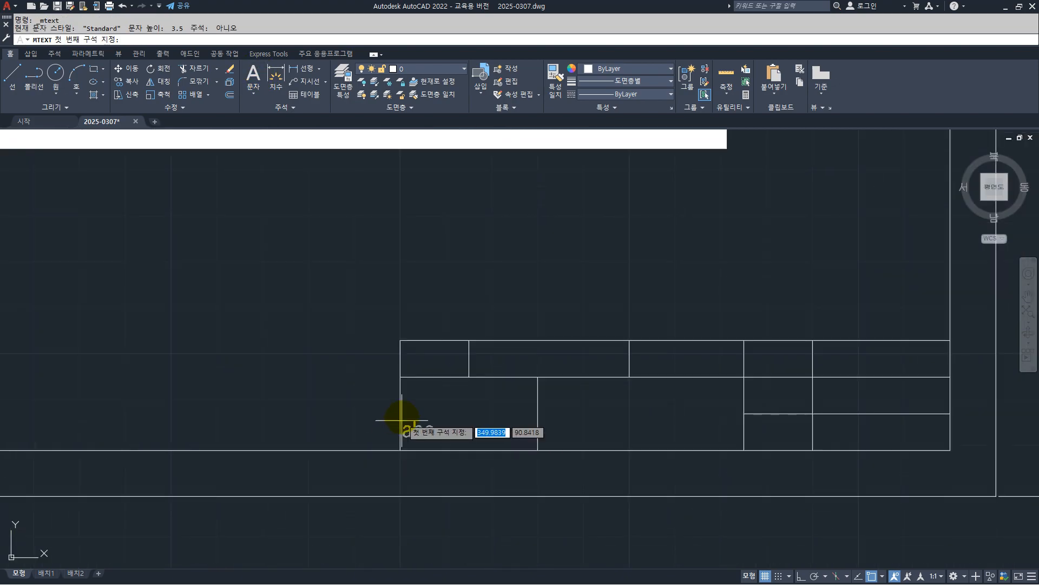
left_click(401, 379)
left_click(537, 450)
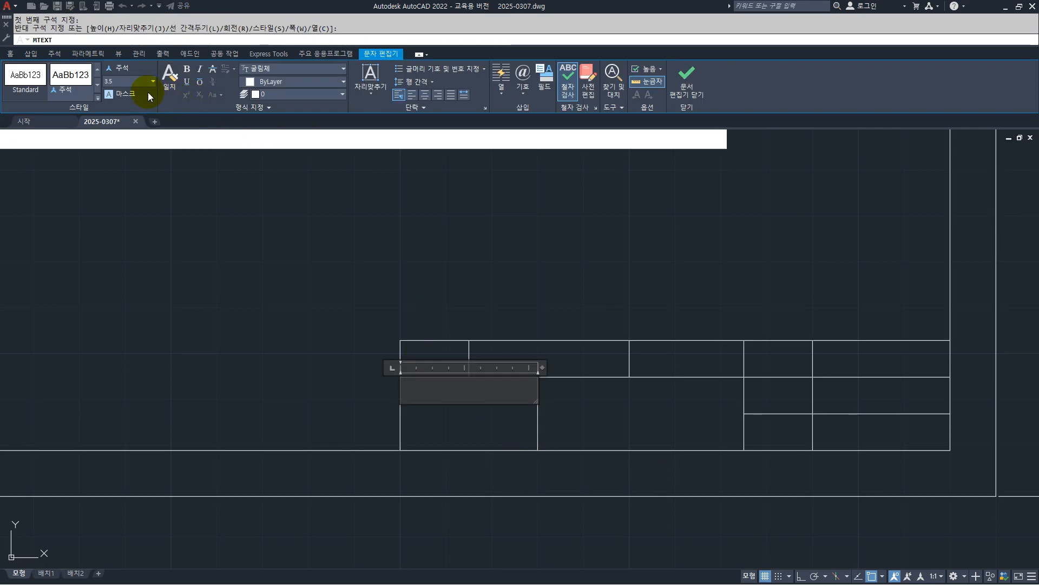
key("ctrl+2")
mouse_move(136, 93)
left_mouse_down()
mouse_move(73, 81)
mouse_move(132, 79)
left_mouse_up()
left_click_drag(232, 70, 283, 72)
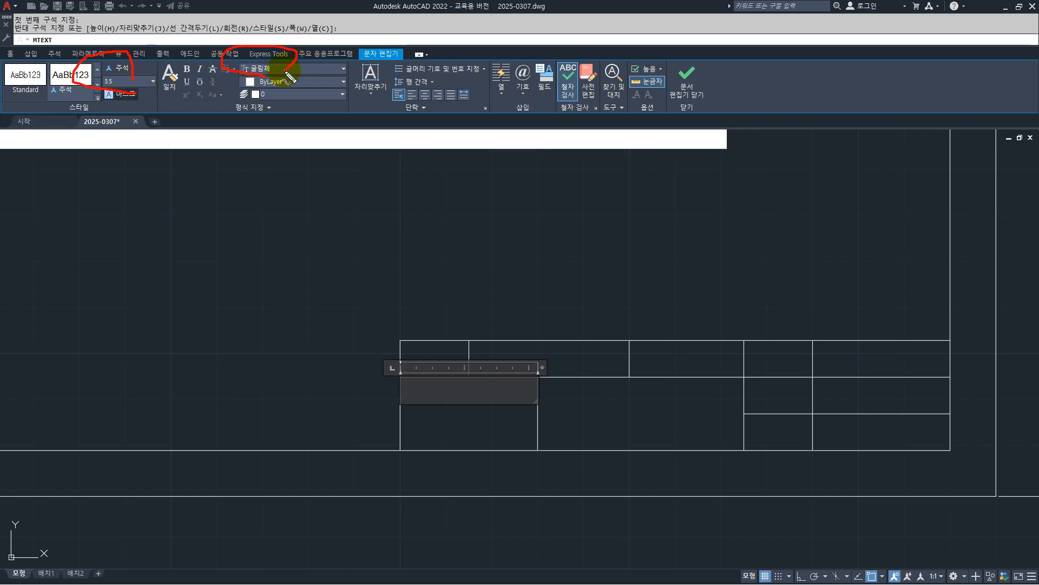
key("Escape")
- Set the justification of the new multiline text to Middle Center (중간 중심 MC)
left_click(372, 94)
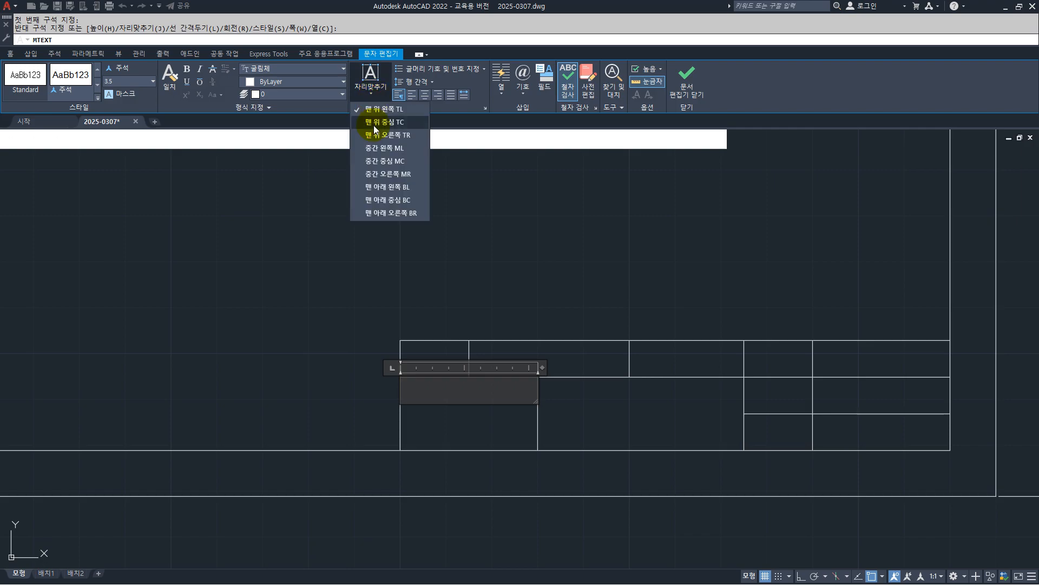
left_click(386, 164)
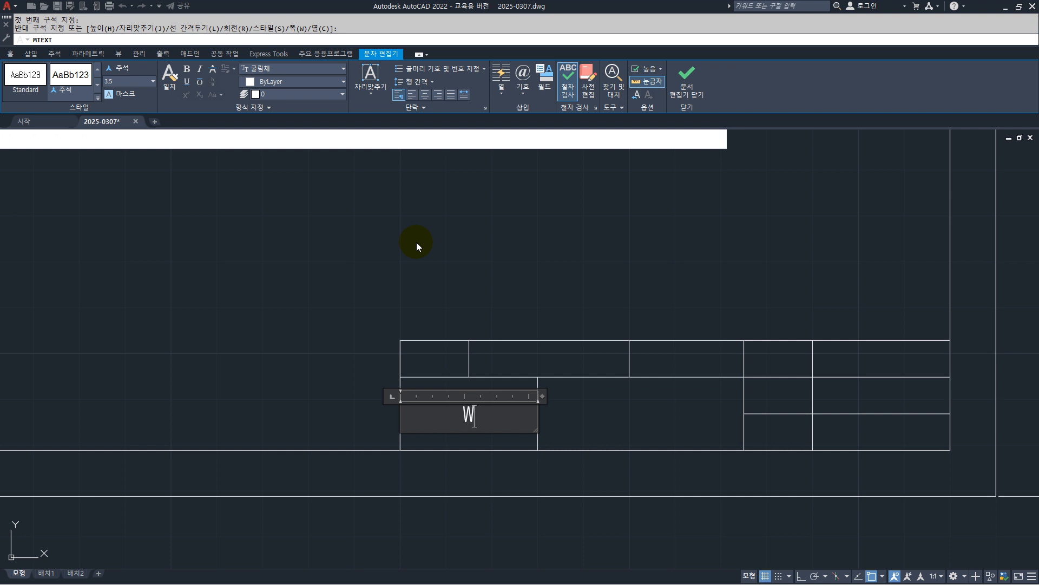
type("KRV")
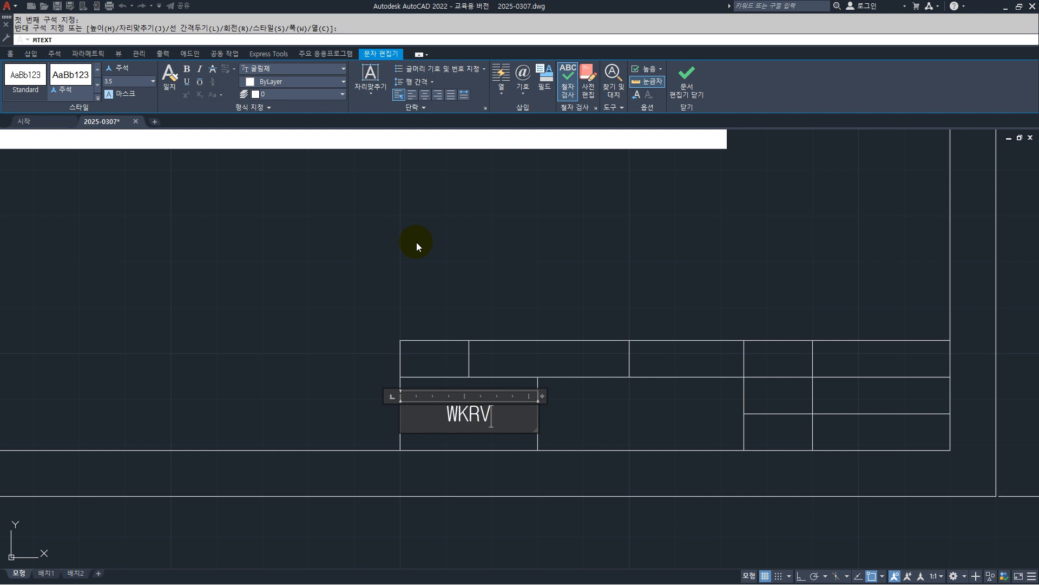
type("NAAUD")
key("BackSpace")
key("BackSpace")
key("BackSpace")
key("BackSpace")
key("BackSpace")
key("BackSpace")
key("BackSpace")
key("BackSpace")
key("BackSpace")
- Enter 작품명 as the cell's label, space its characters out as 작 품 명, and finish the text
type("ㅈㅏㄱㅍㅜㅁㅁ")
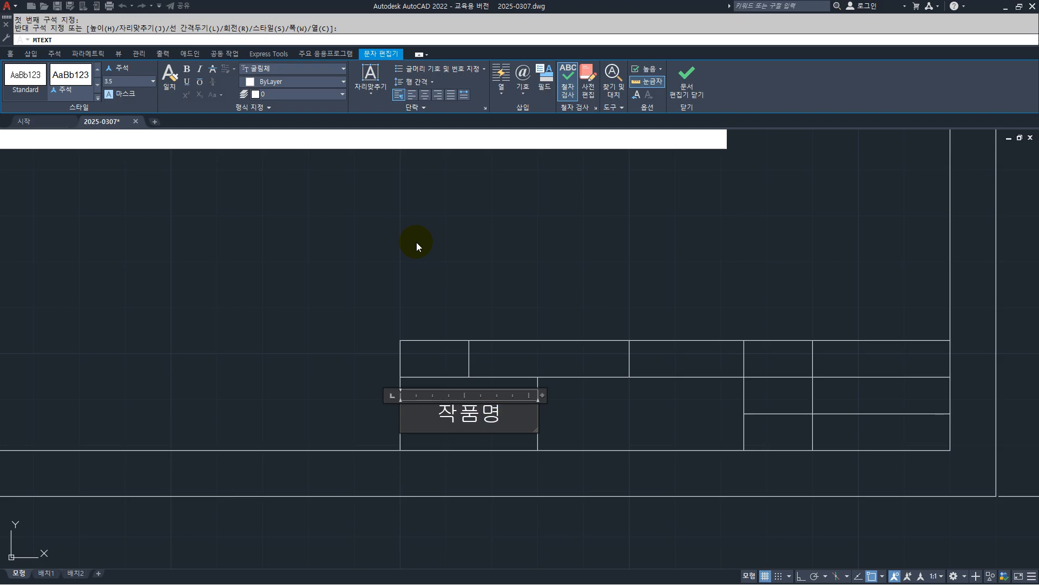
left_click(464, 424)
left_click(492, 425)
left_click(686, 76)
- Add a middle-centered multiline text reading 품번 in the first cell of the title block's top row
scroll(573, 325, "down", 2)
middle_click_drag(573, 332, 592, 420)
scroll(586, 374, "down", 2)
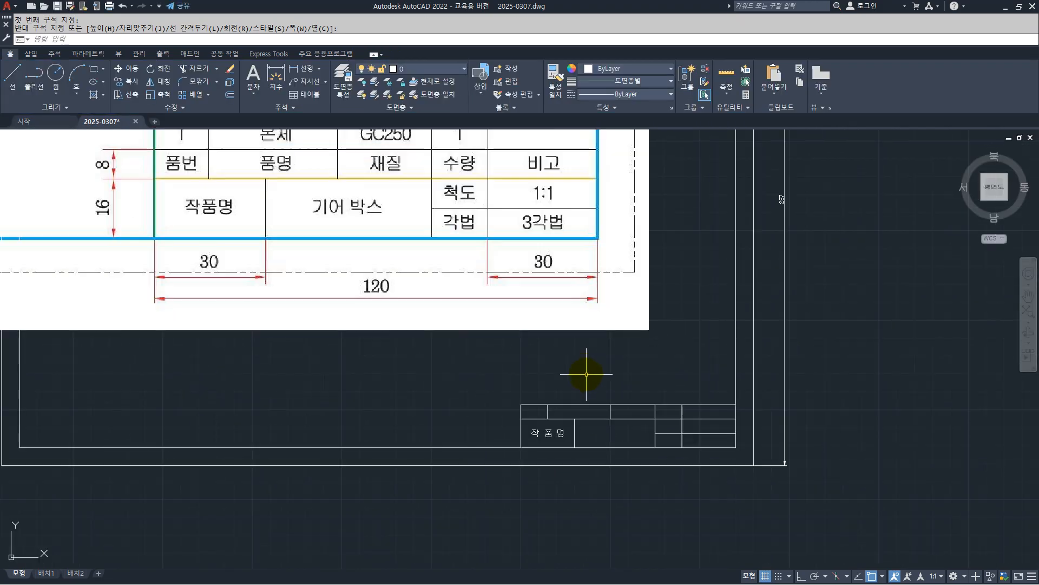
middle_click_drag(586, 375, 579, 400)
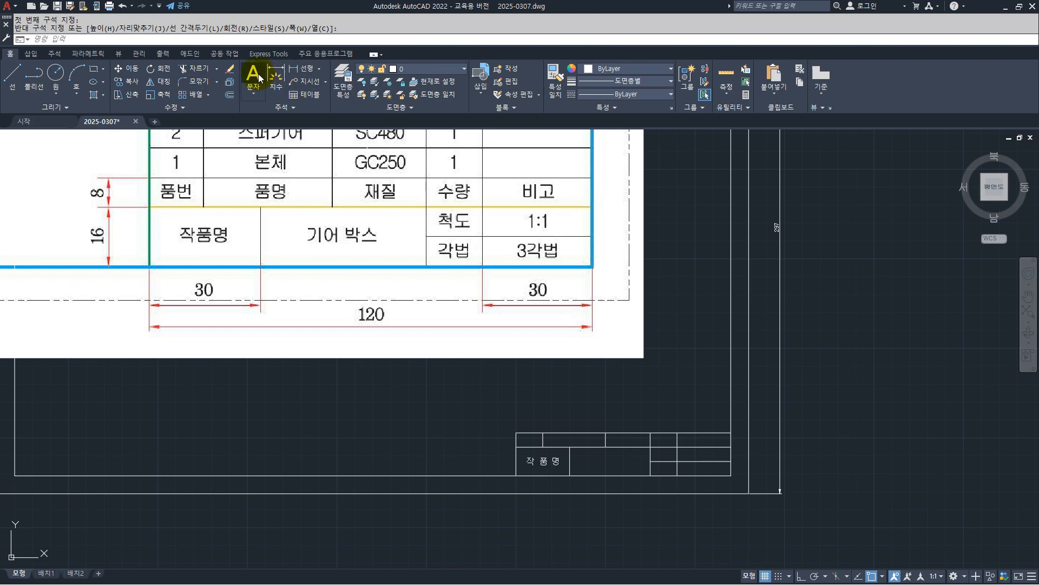
left_click(259, 77)
left_click(515, 433)
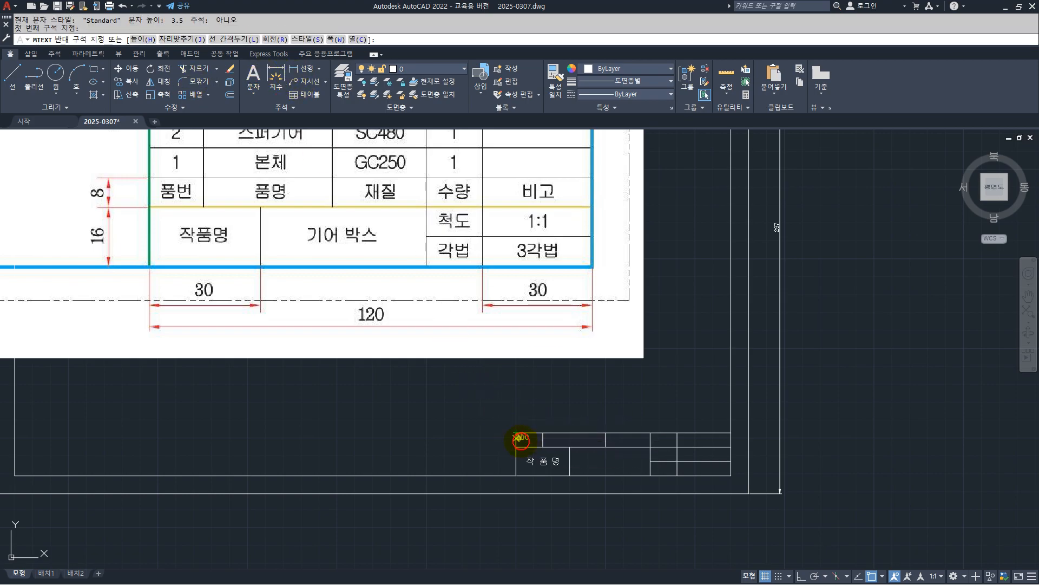
left_click(542, 445)
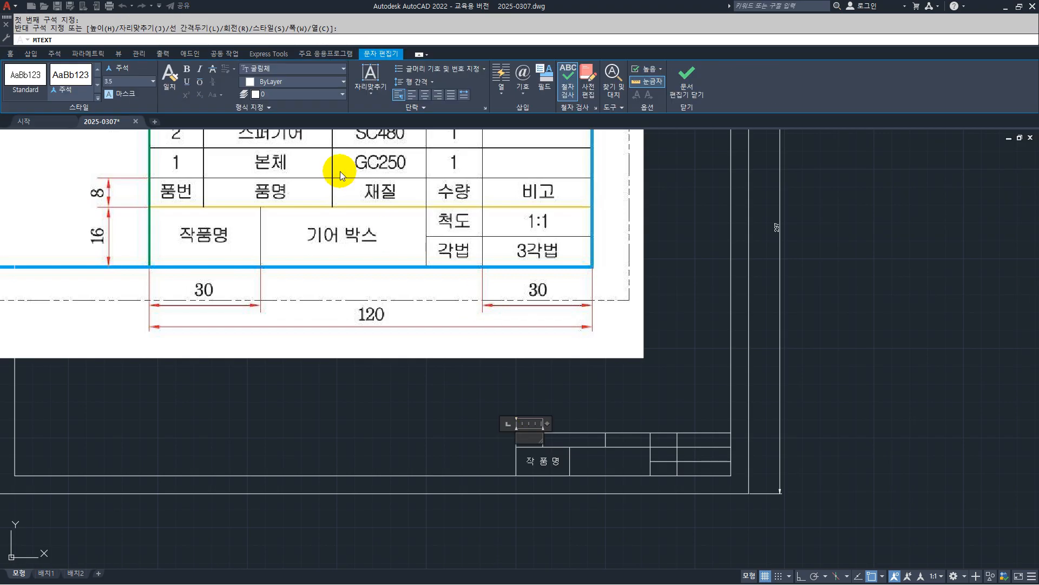
left_click(378, 96)
left_click(379, 161)
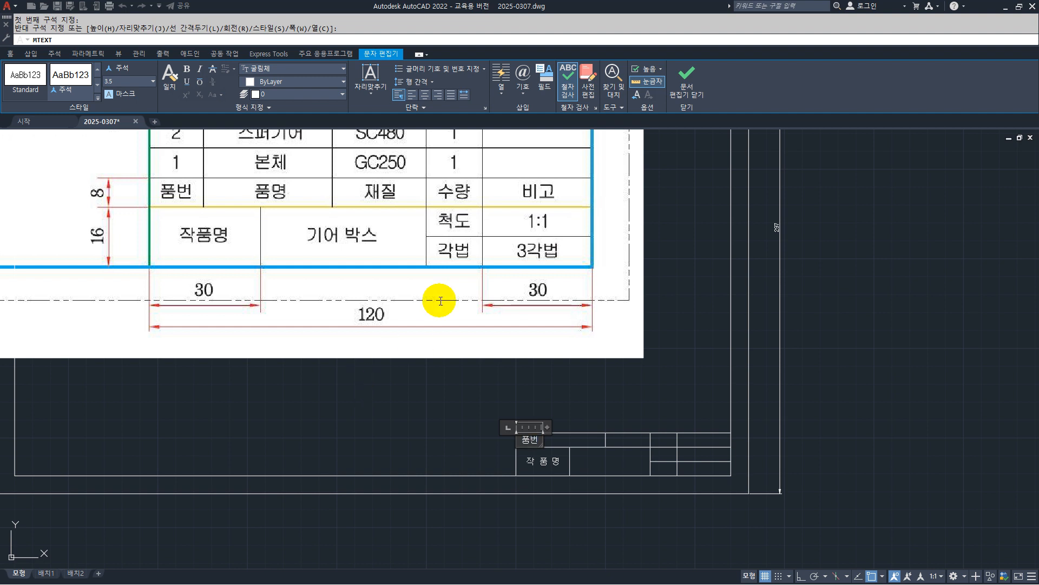
left_click(677, 78)
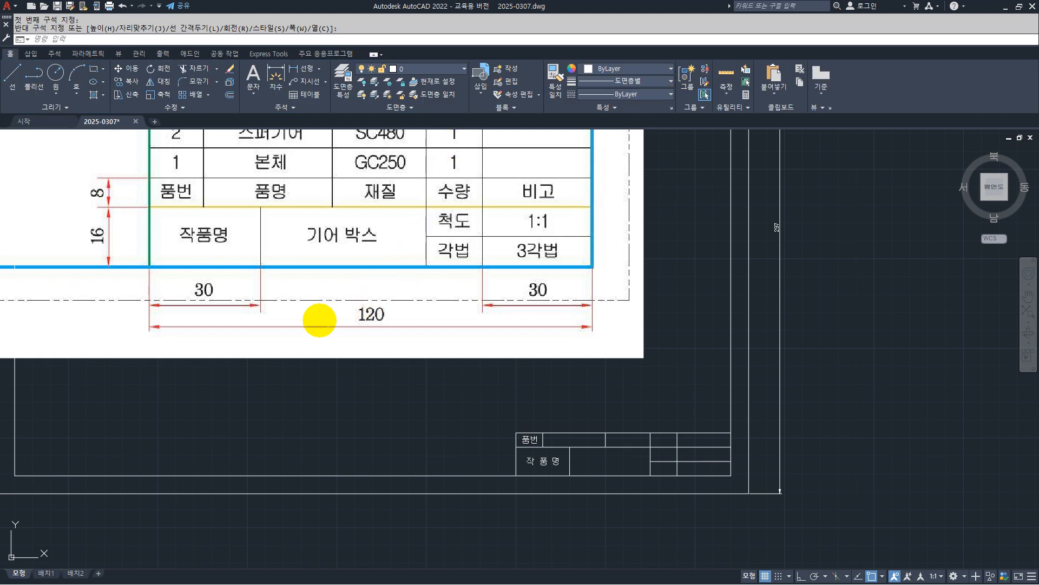
scroll(260, 380, "down", 4)
scroll(248, 290, "up", 3)
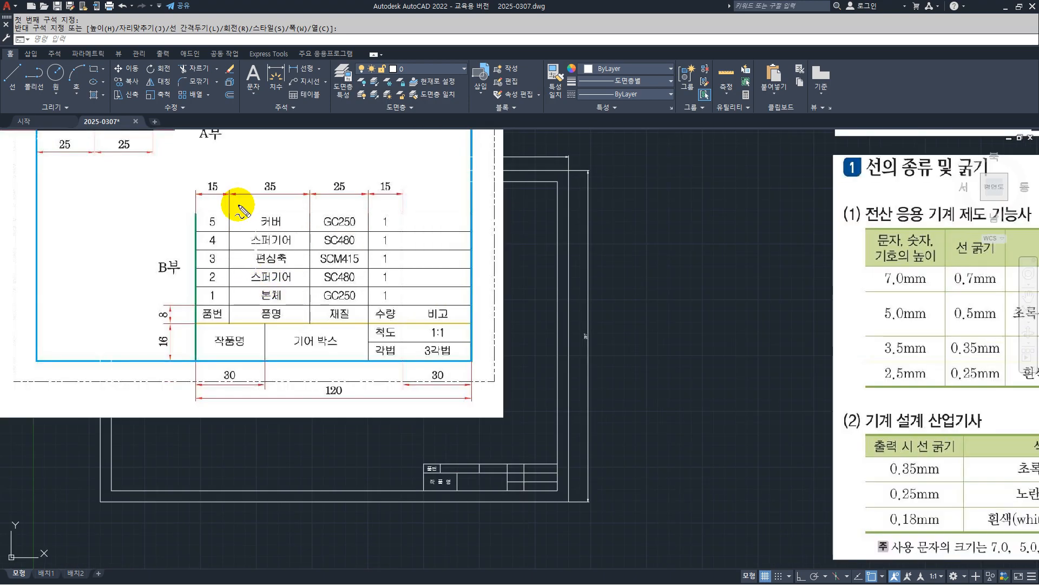
mouse_move(221, 200)
left_mouse_down()
mouse_move(206, 181)
mouse_move(219, 189)
left_mouse_up()
mouse_move(377, 197)
left_mouse_down()
mouse_move(378, 178)
mouse_move(391, 188)
left_mouse_up()
key("Escape")
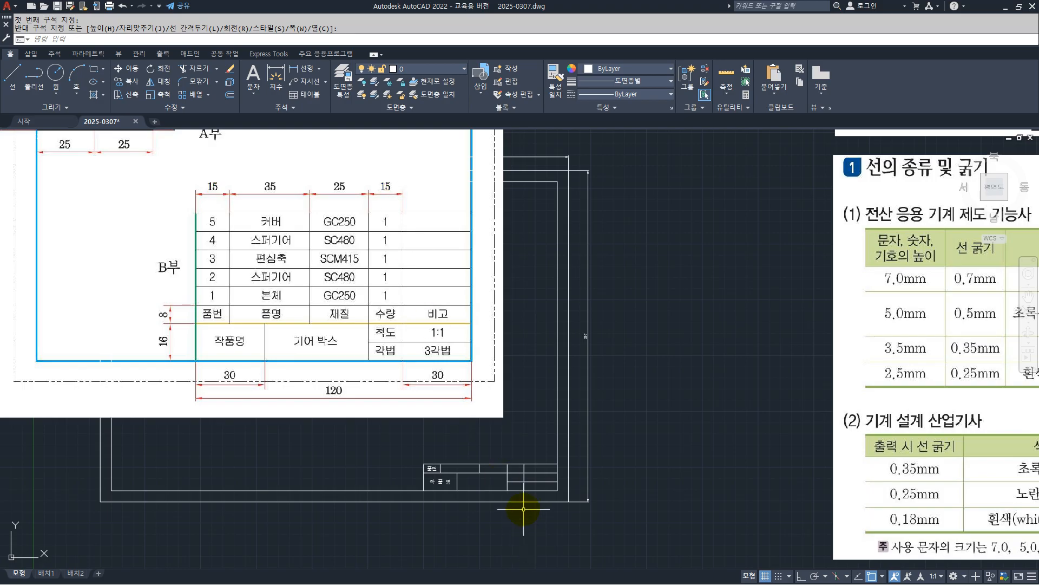
- Copy the 품번 text into the three stacked cells of the title block's second-to-last column, using cell corners as reference points
scroll(526, 513, "down", 2)
scroll(498, 505, "up", 5)
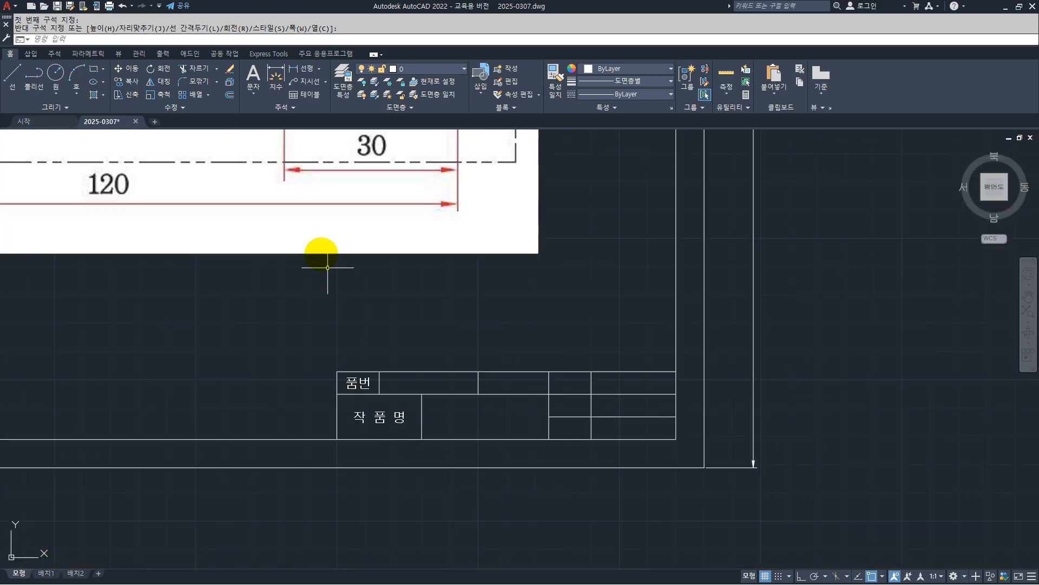
left_click(137, 86)
left_click(357, 383)
right_click(299, 375)
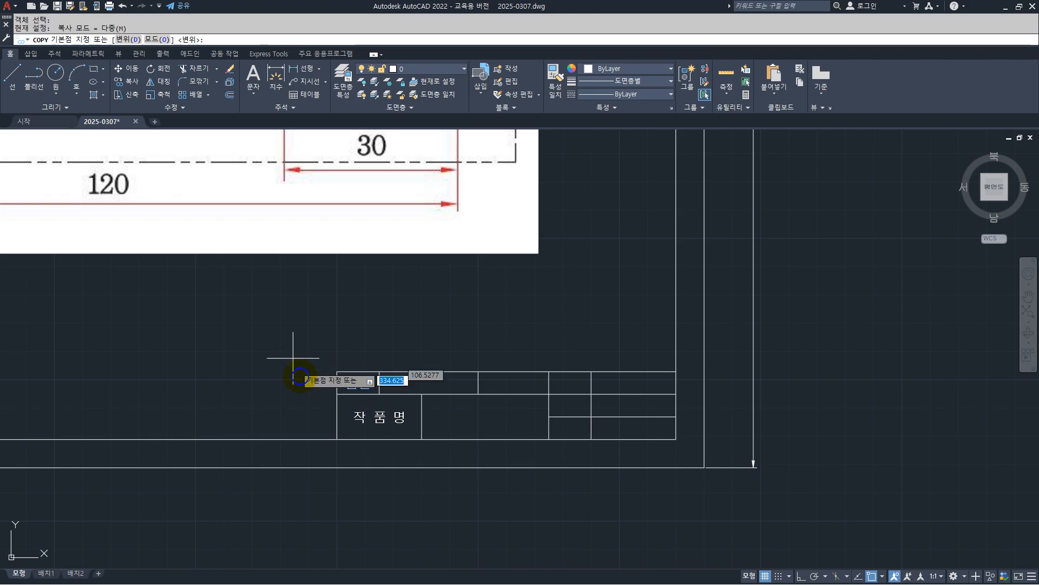
left_click(380, 394)
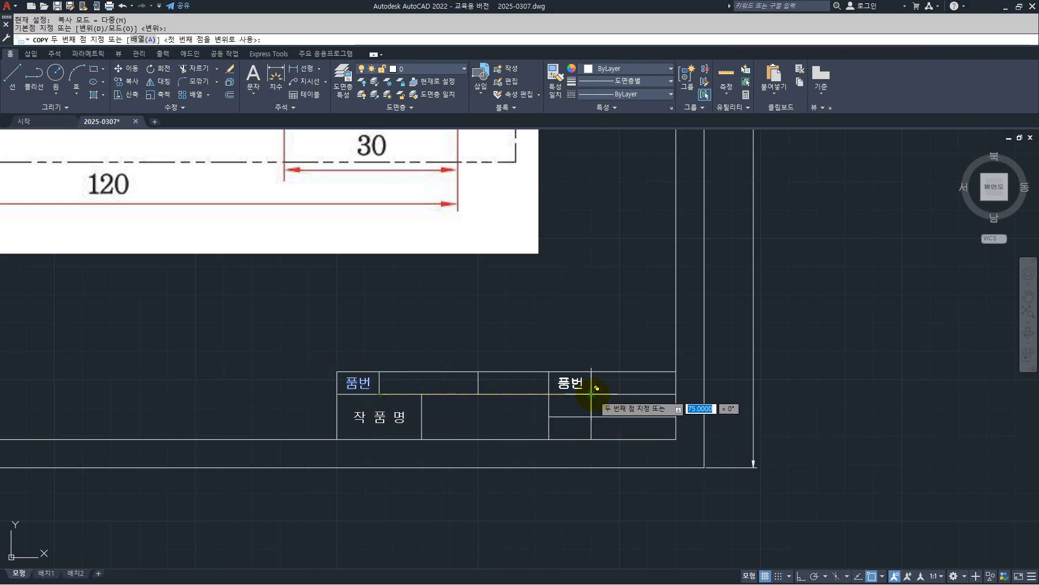
left_click(592, 394)
left_click(592, 417)
left_click(592, 440)
key("Escape")
- Change the copied 품번 text in the top row to 수량
scroll(560, 458, "down", 2)
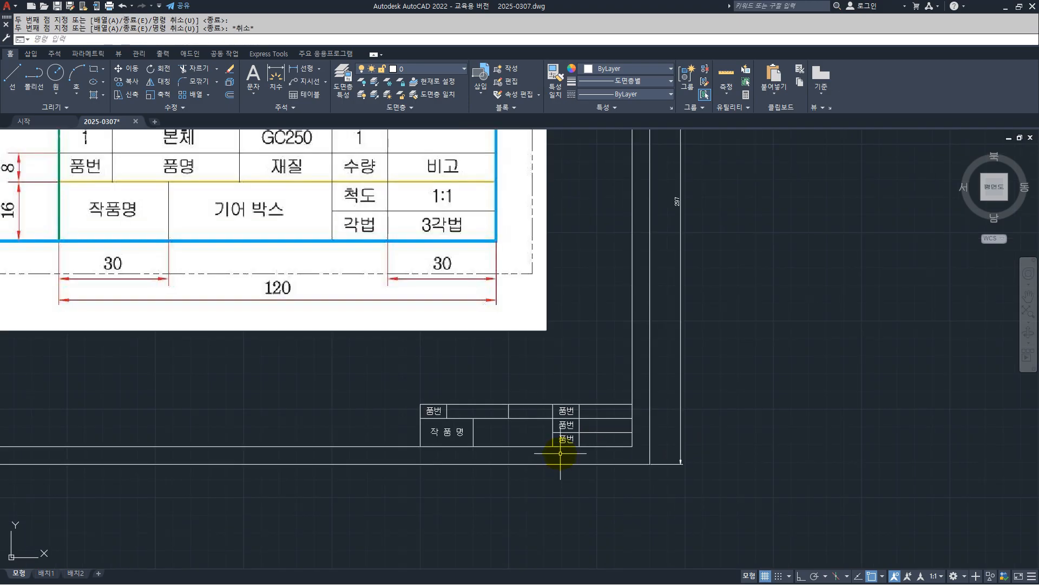
double_click(566, 413)
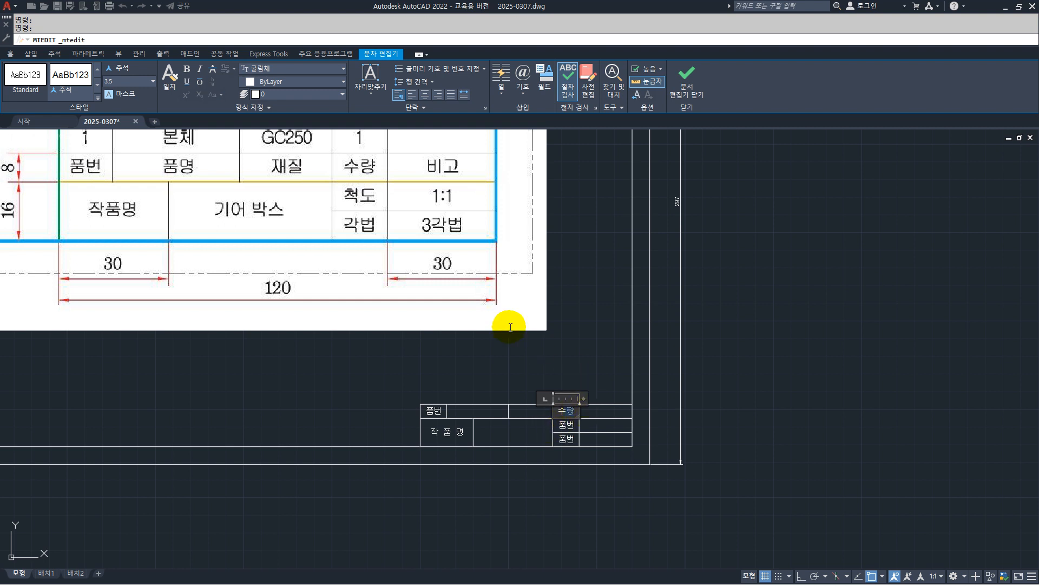
left_click(686, 80)
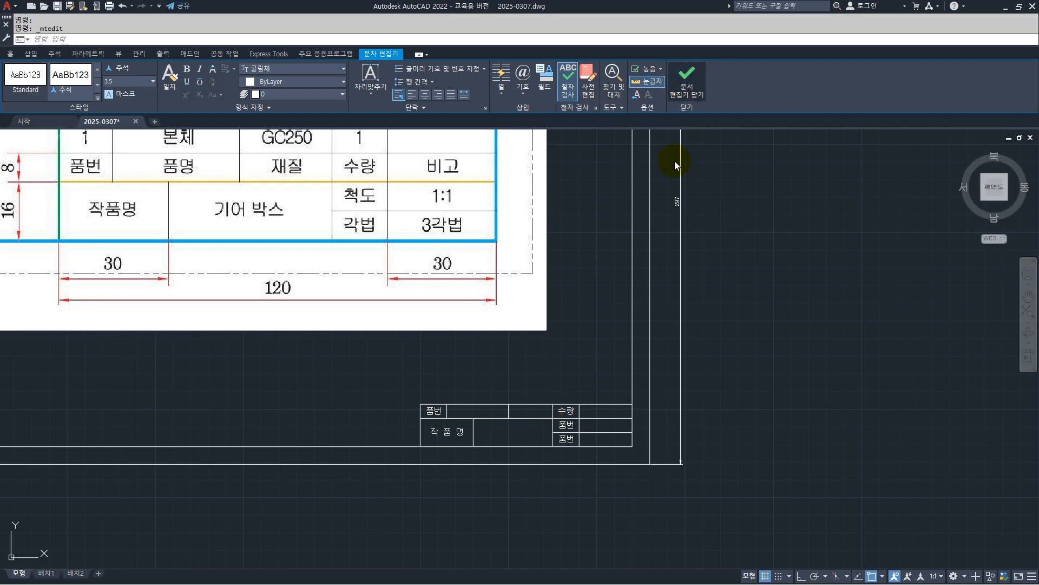
- Change the two copied 품번 texts below 수량 to 척도 in the middle row and 각법 in the bottom row
double_click(563, 425)
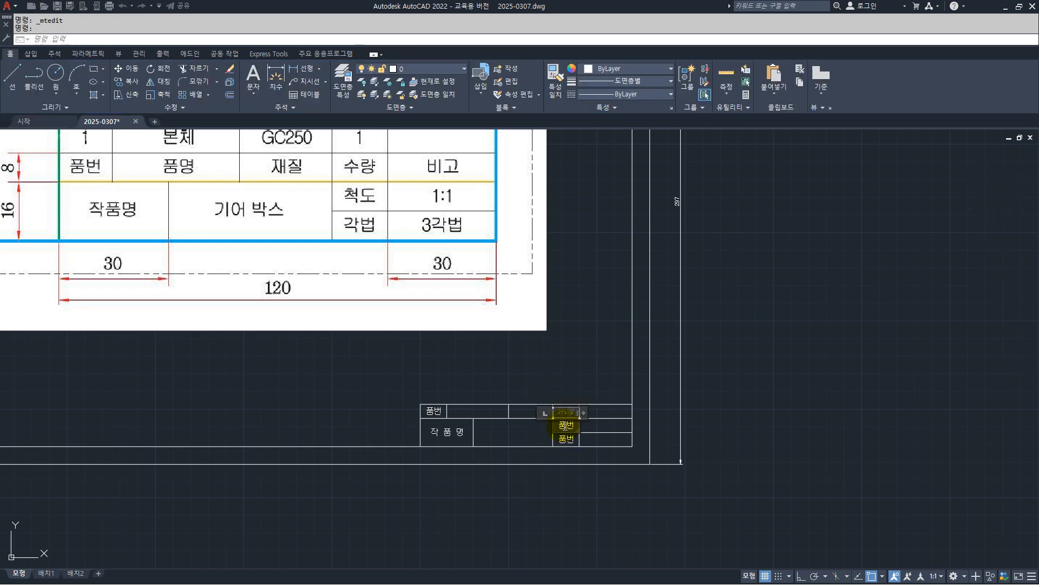
type("ㅊ")
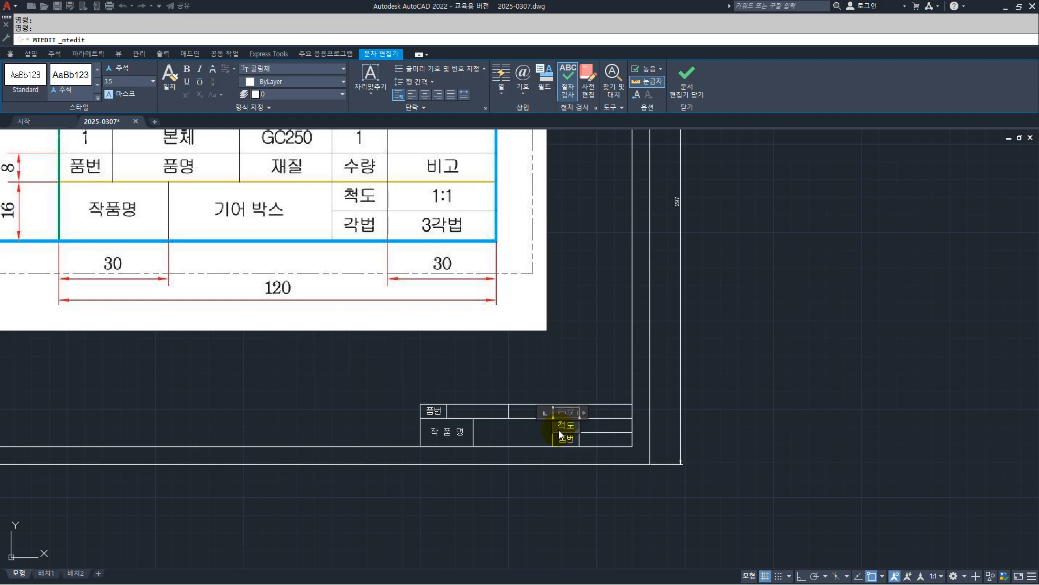
left_click(686, 80)
double_click(571, 439)
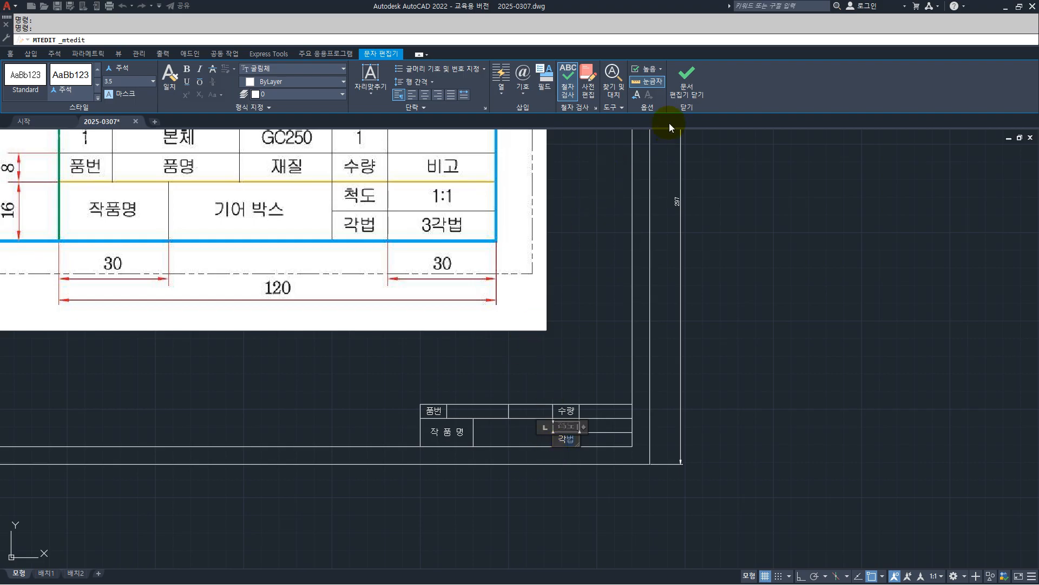
left_click(687, 80)
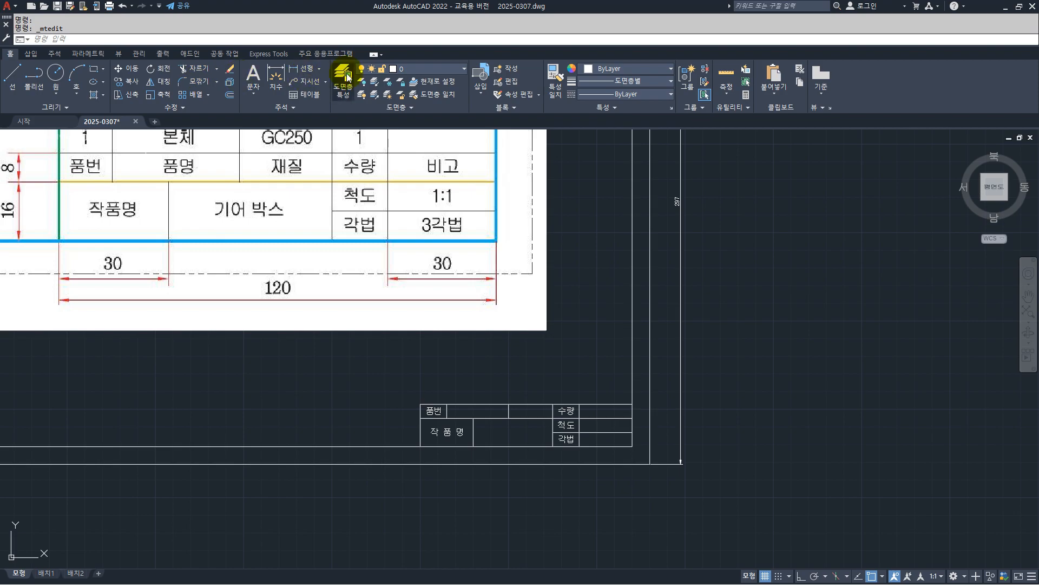
- Add a middle-centered multiline text reading 비 고 in the last cell of the title block's top row
left_click(253, 75)
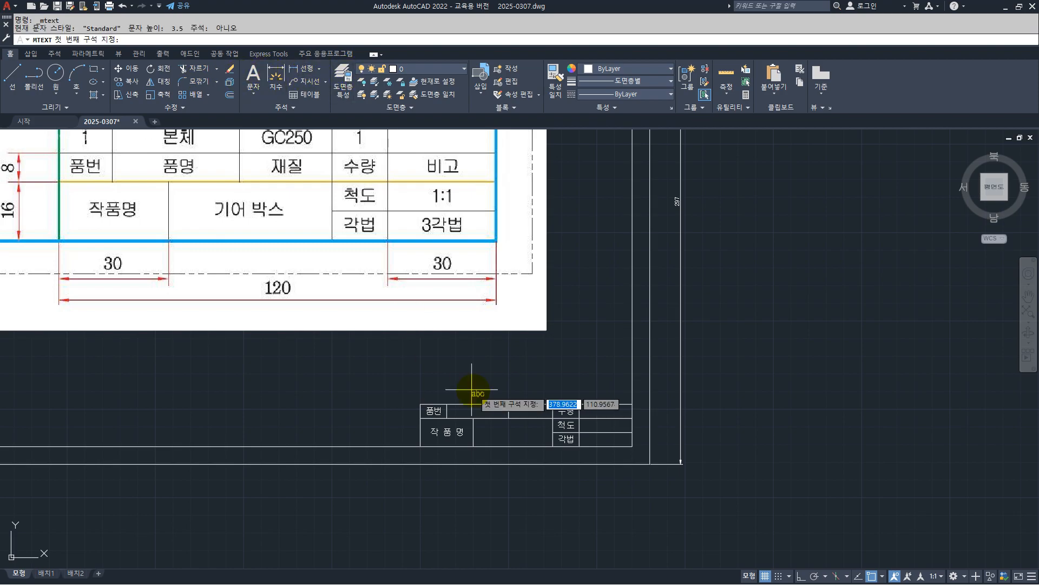
left_click(578, 407)
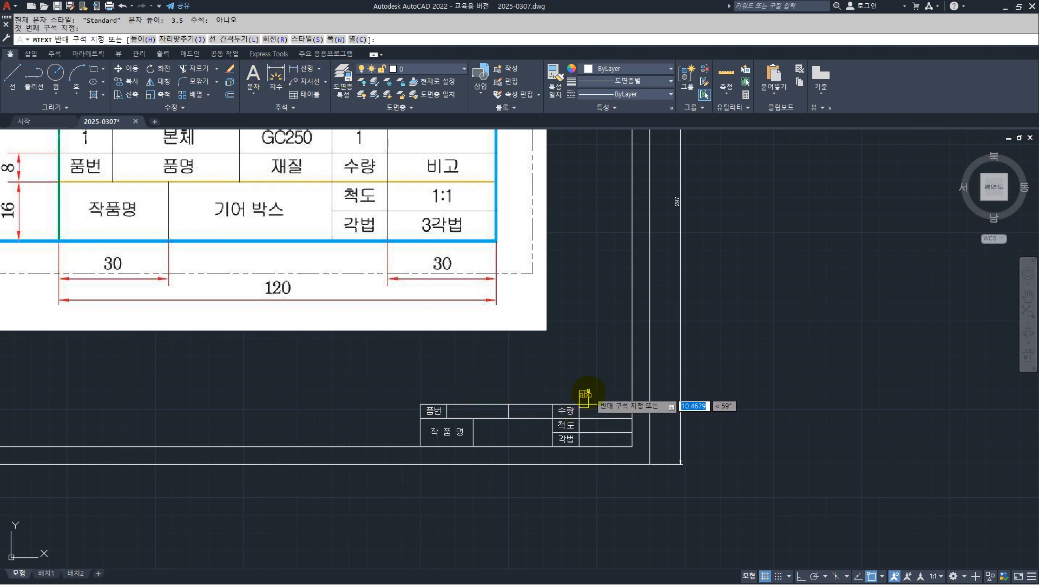
scroll(590, 394, "up", 2)
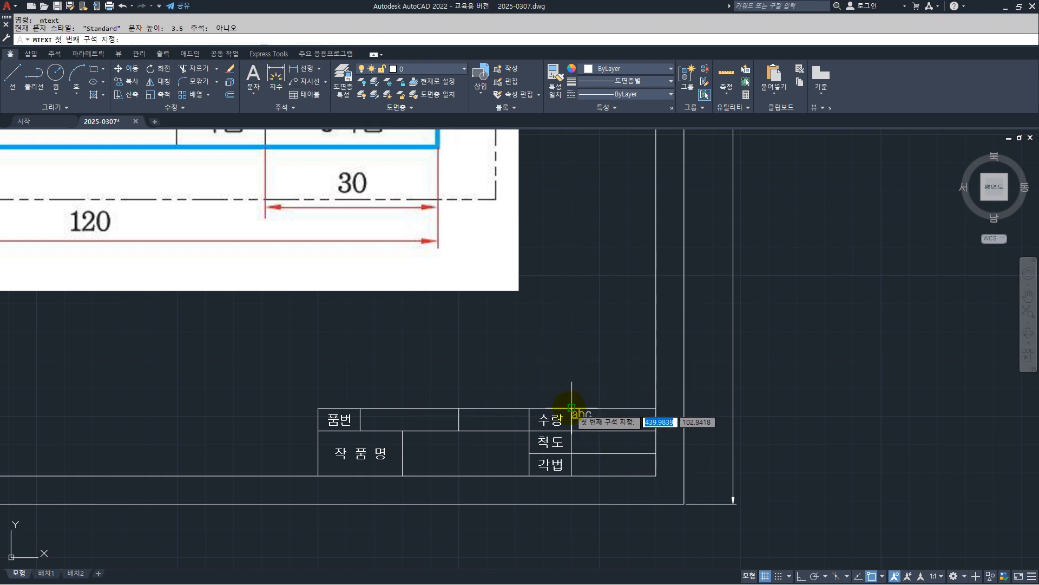
left_click(654, 437)
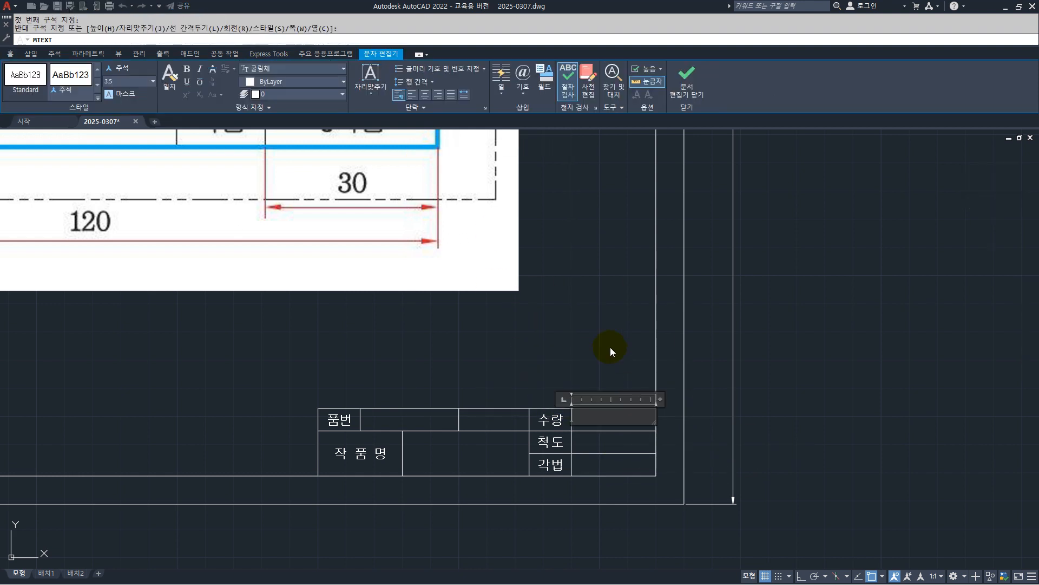
left_click(373, 96)
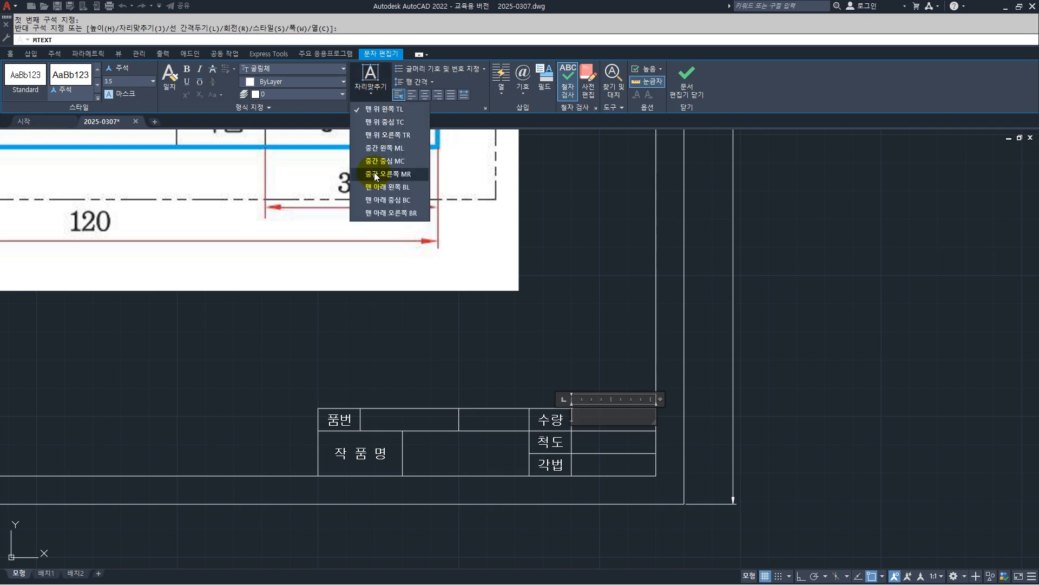
left_click(376, 161)
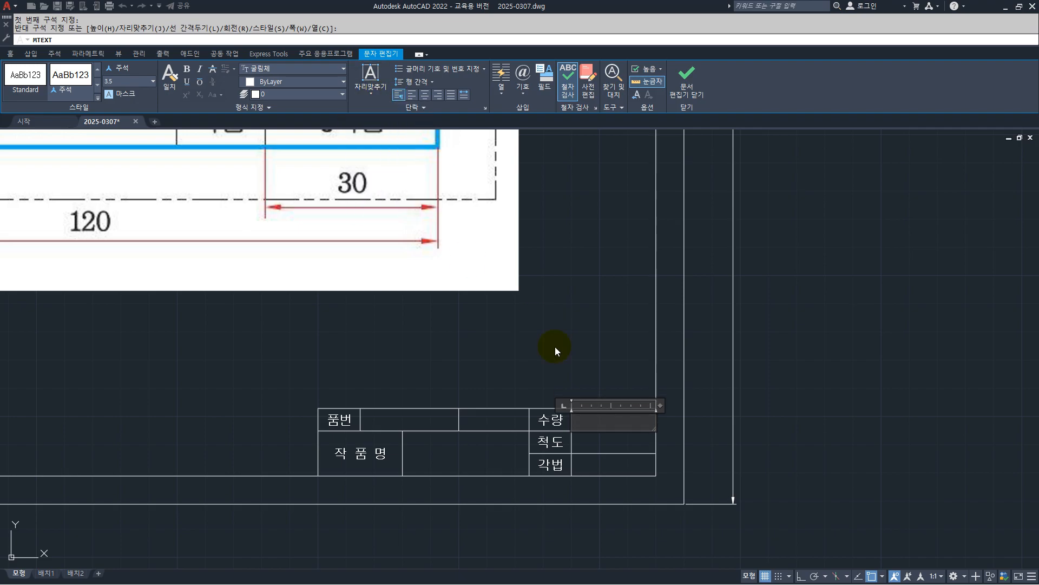
type("비 고")
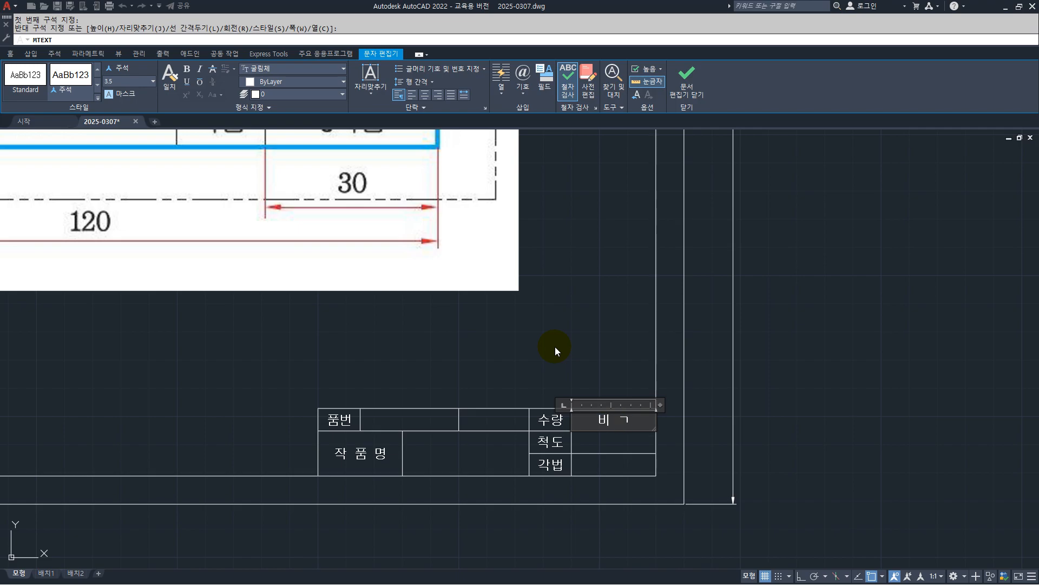
left_click(687, 75)
- Copy the 비 고 text into the two cells directly below it, using the cell corners as reference points
scroll(463, 368, "down", 2)
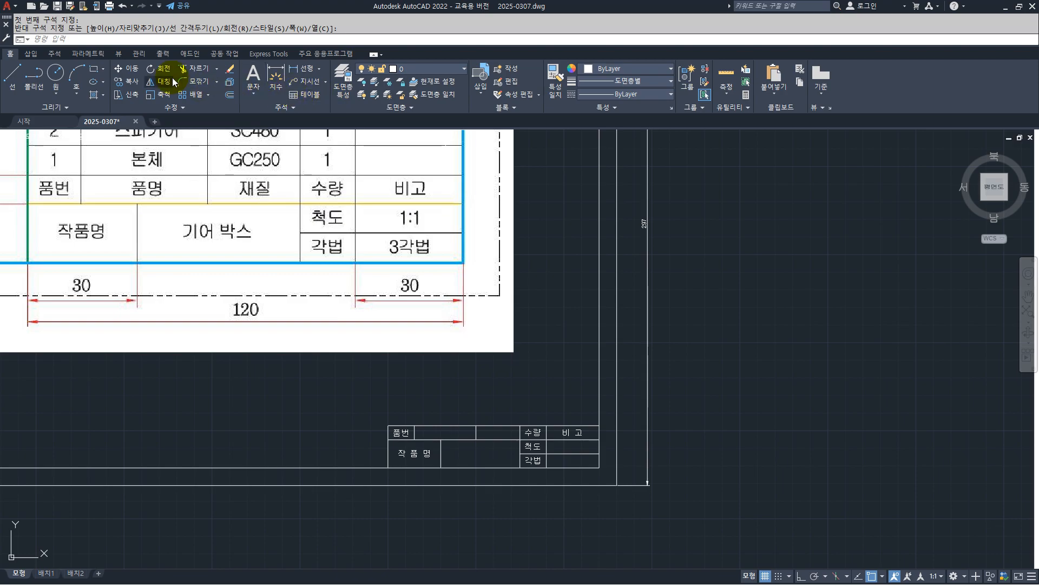
left_click(139, 85)
left_click(578, 432)
key("Return")
scroll(598, 465, "up", 4)
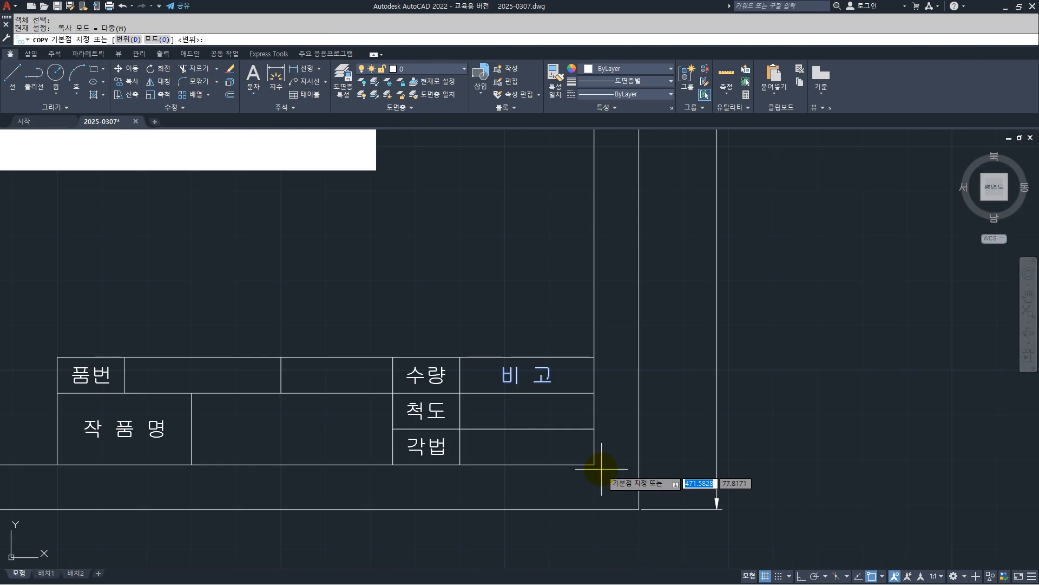
left_click(593, 392)
left_click(594, 429)
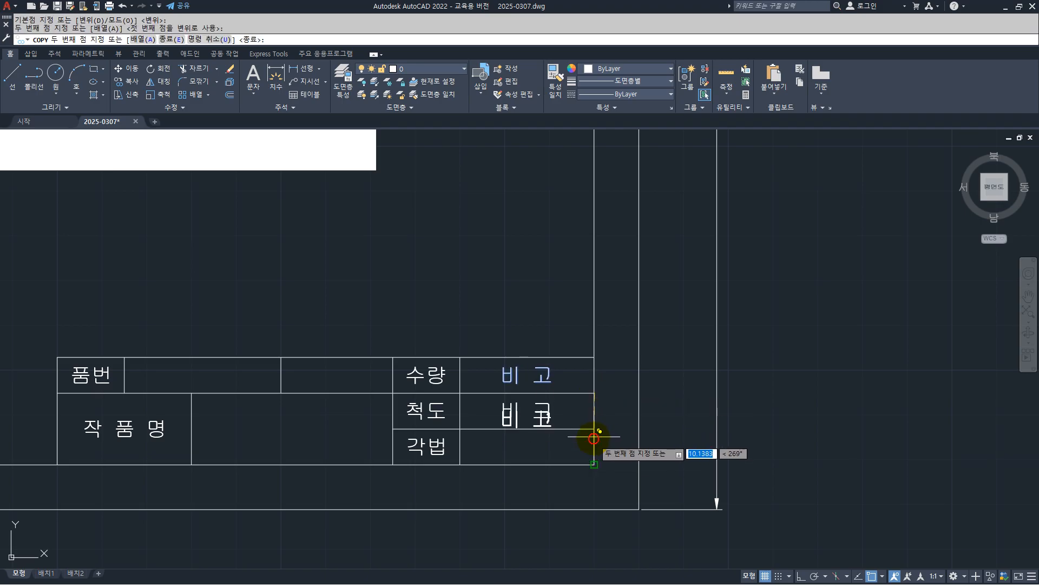
left_click(594, 465)
key("Escape")
- Change the copied 비 고 texts to 1 : 1 beside 척도 and 3각법 beside 각법
scroll(605, 468, "down", 4)
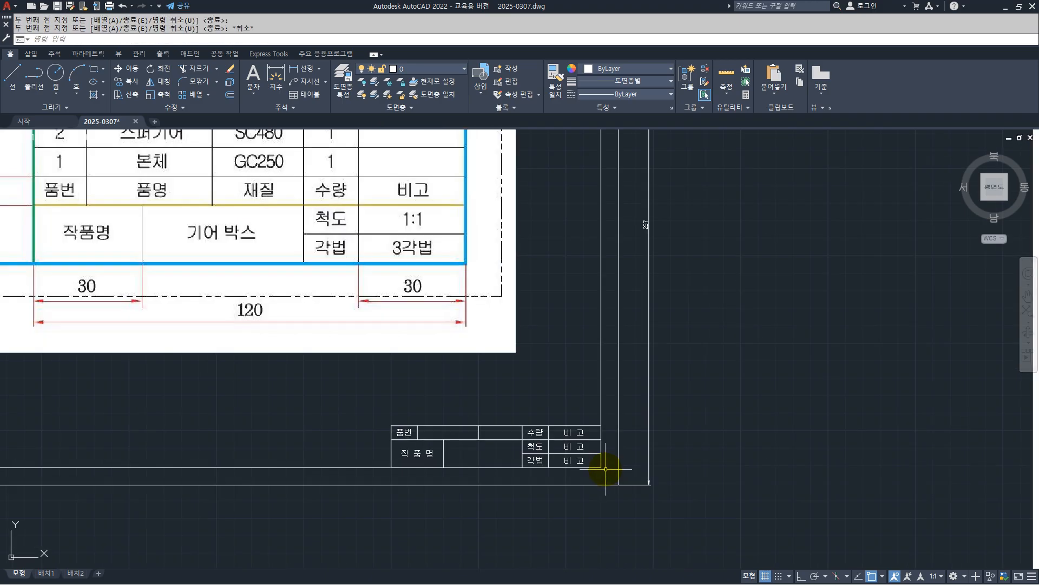
double_click(572, 449)
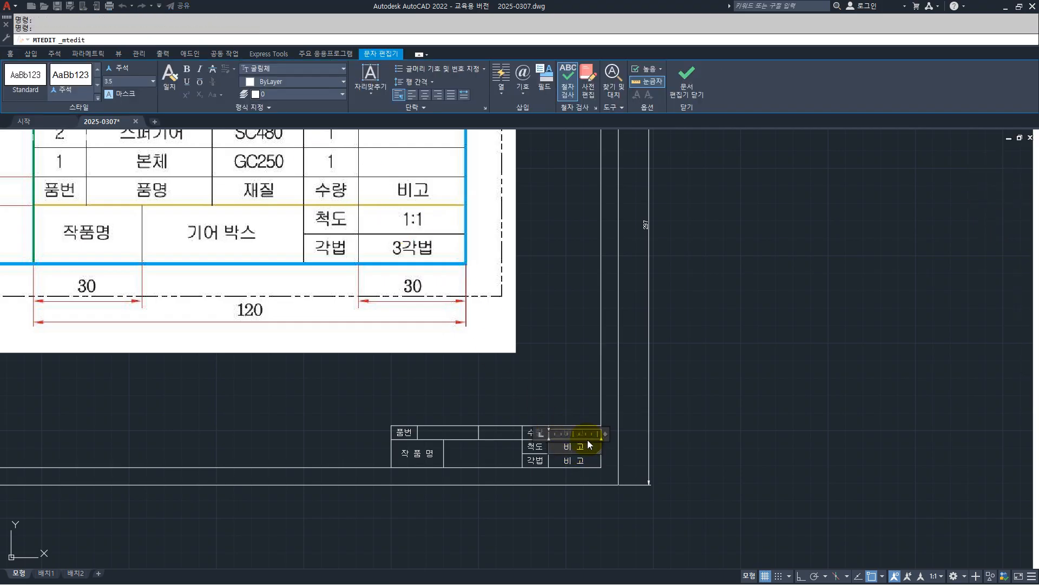
left_click_drag(588, 441, 545, 453)
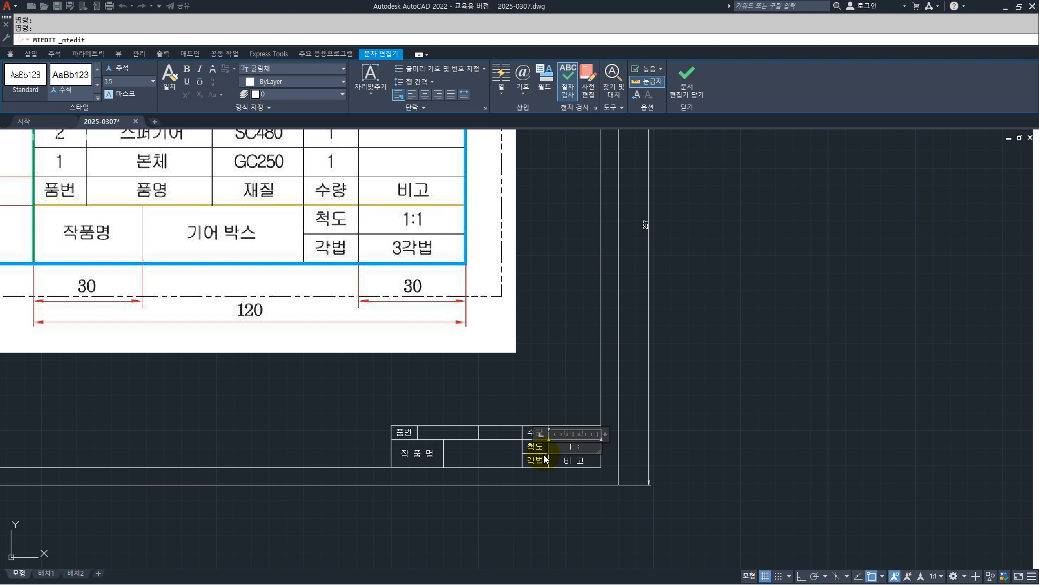
left_click(688, 83)
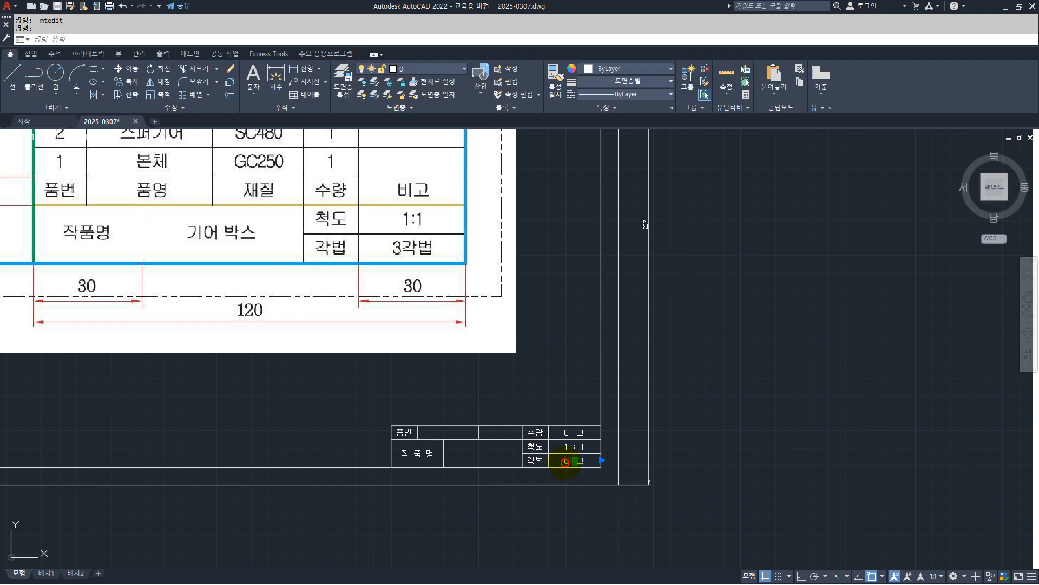
double_click(565, 462)
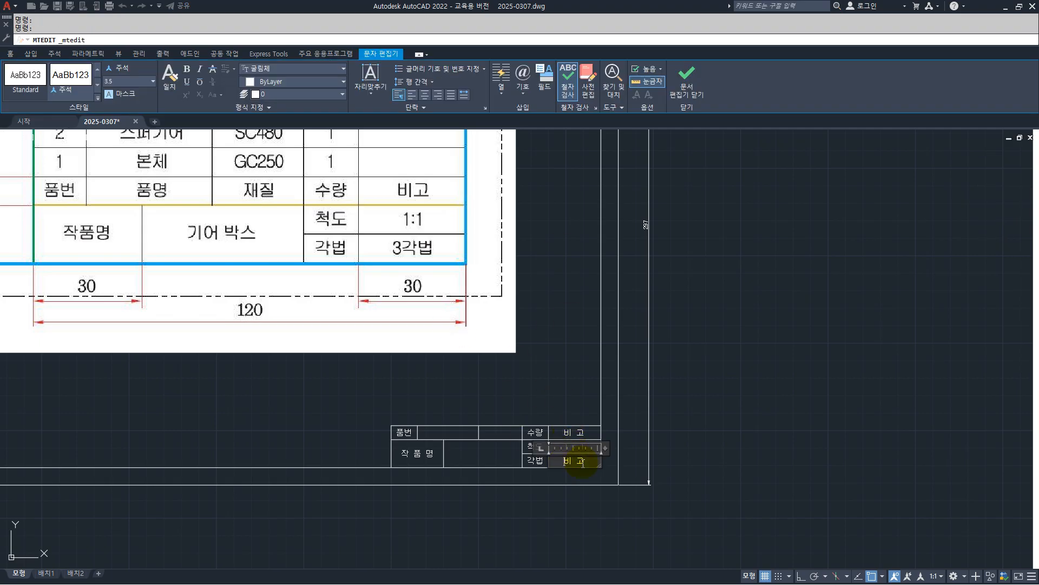
type("3각법")
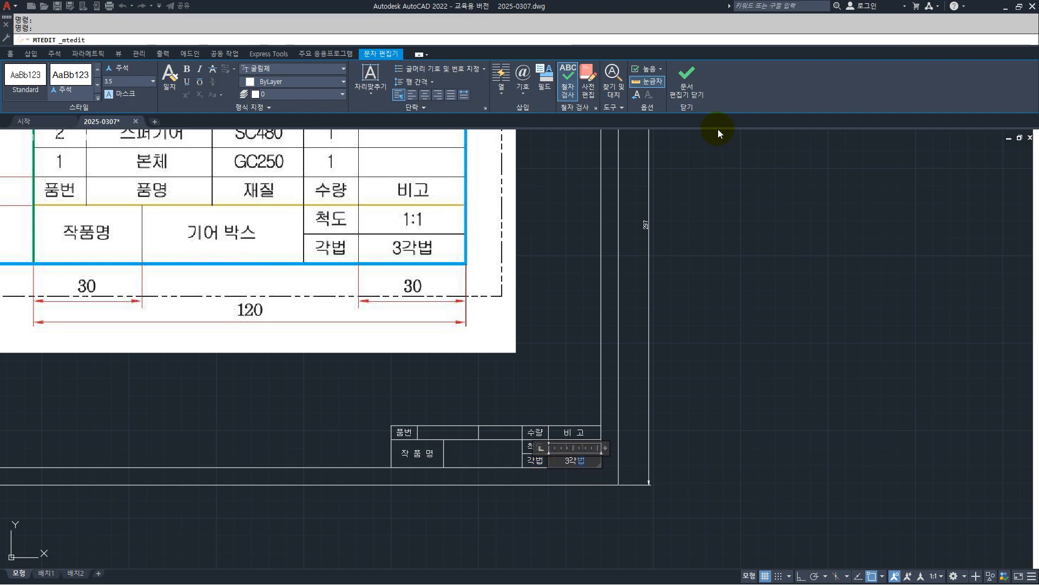
left_click(685, 80)
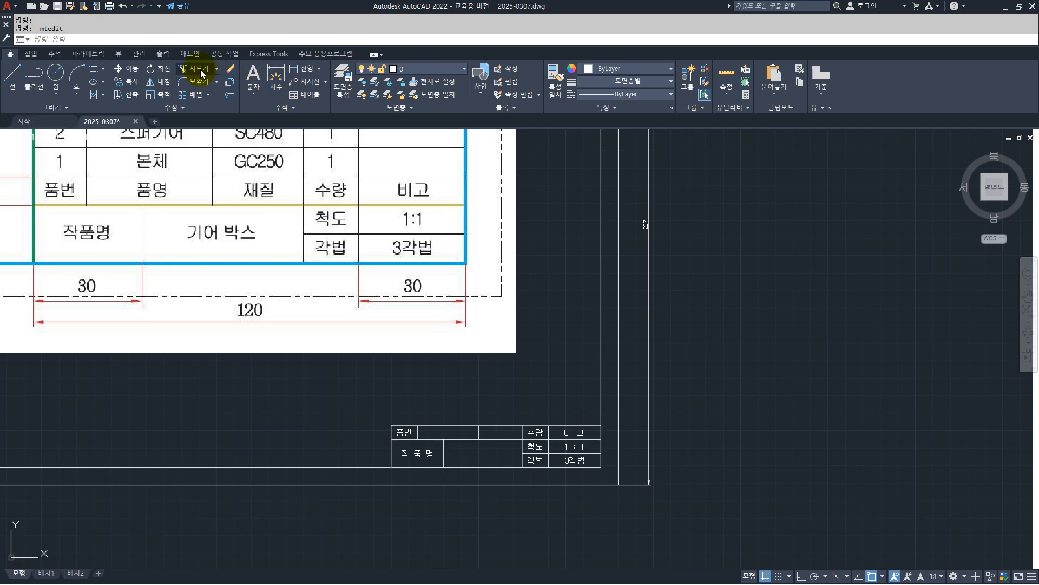
- Add a middle-centered multiline text reading 품 명 in the second cell of the title block's top row
left_click(253, 74)
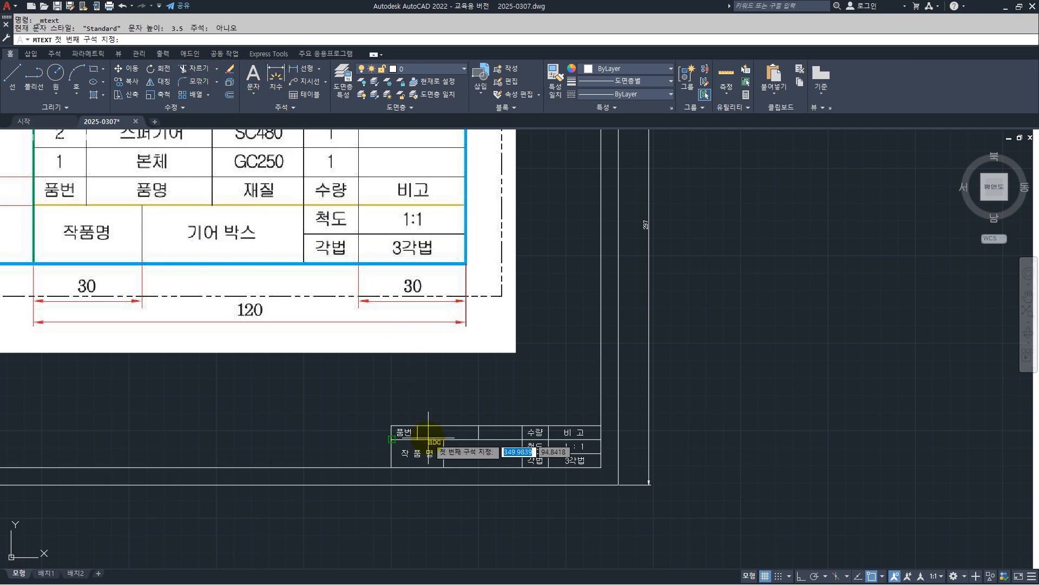
scroll(414, 431, "up", 4)
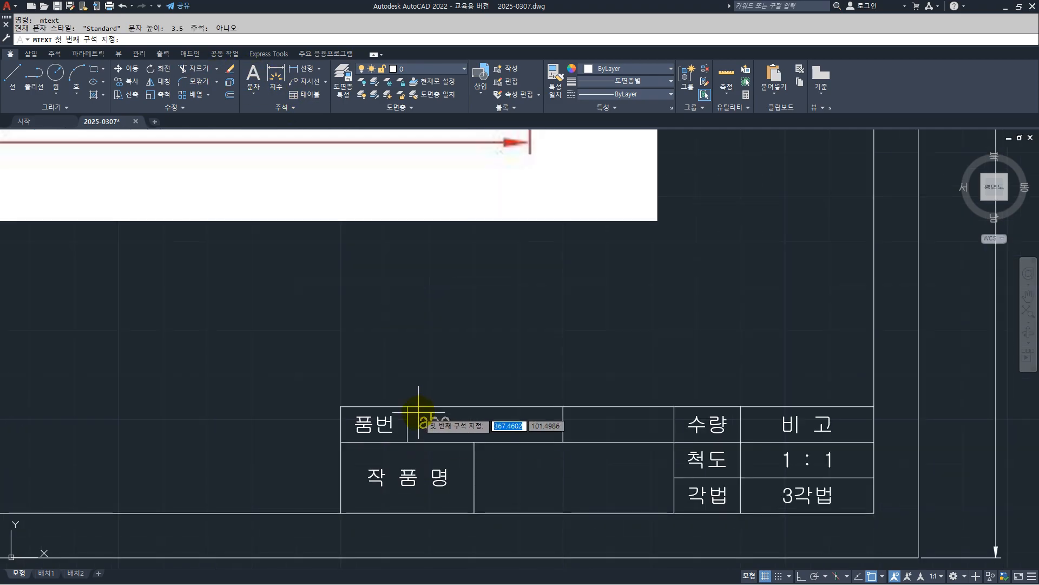
left_click(408, 407)
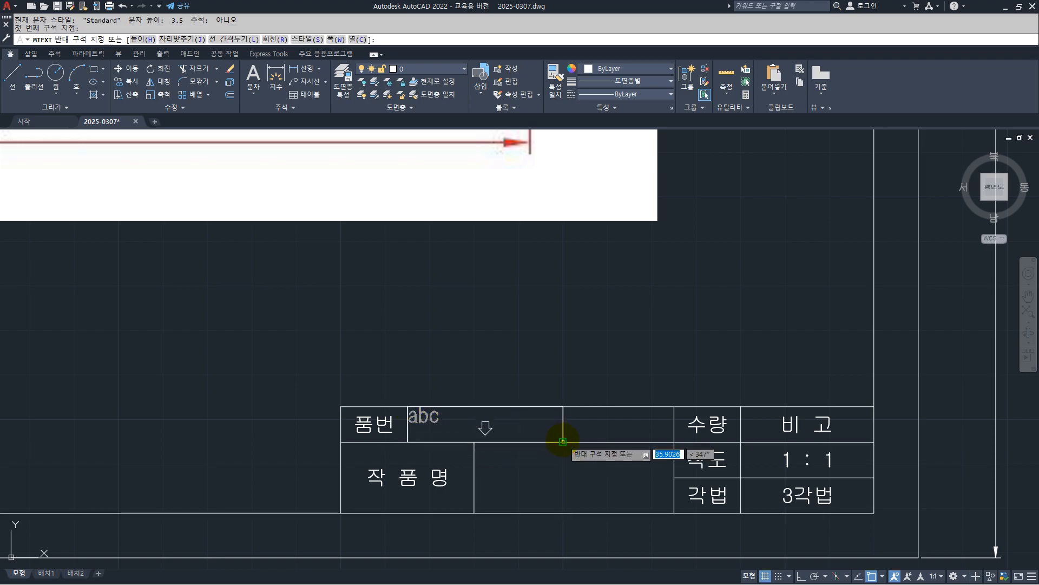
left_click(563, 441)
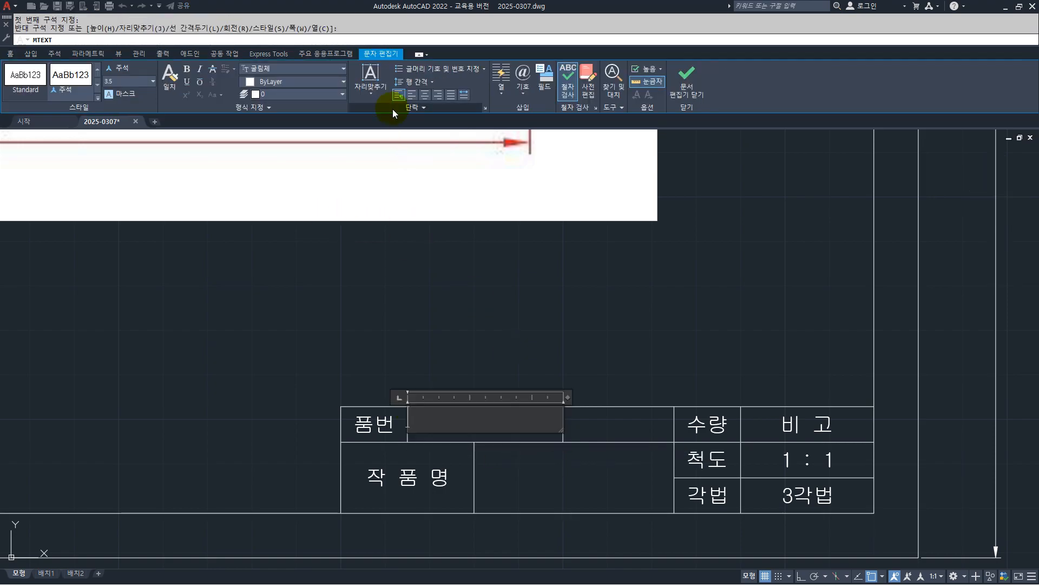
left_click(371, 79)
left_click(374, 161)
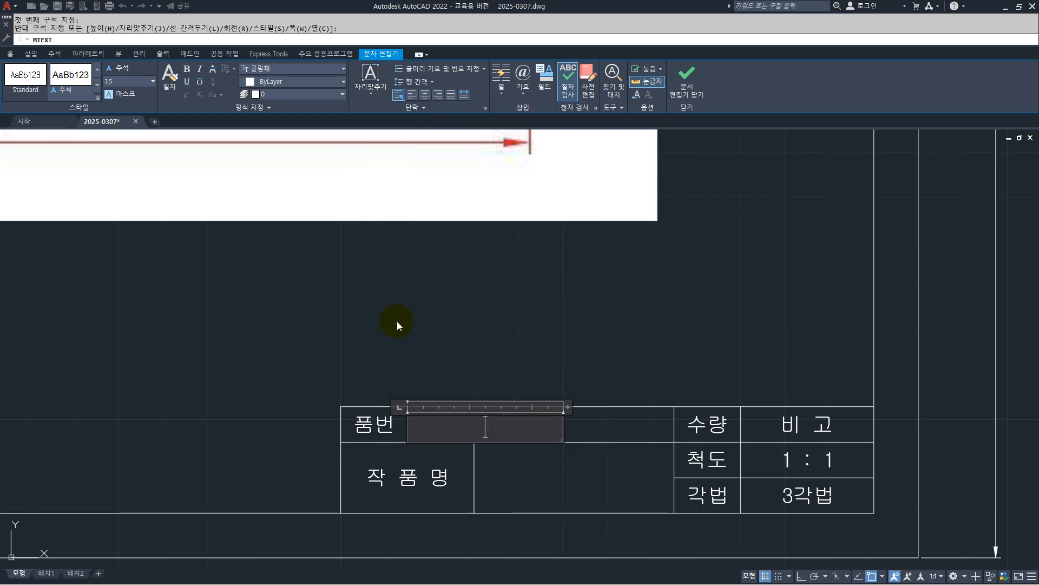
type("푸")
type("품 명")
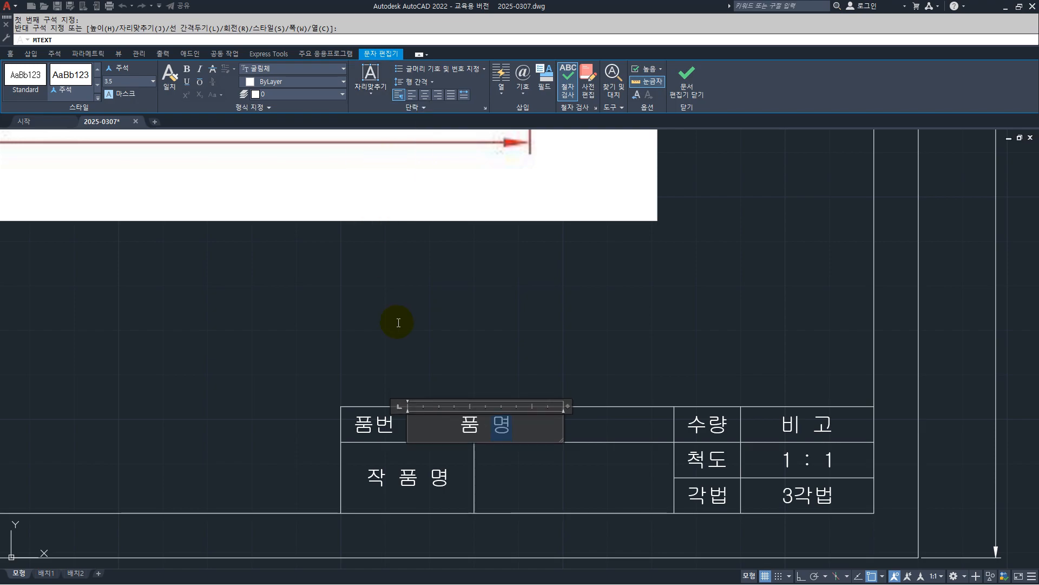
left_click(683, 75)
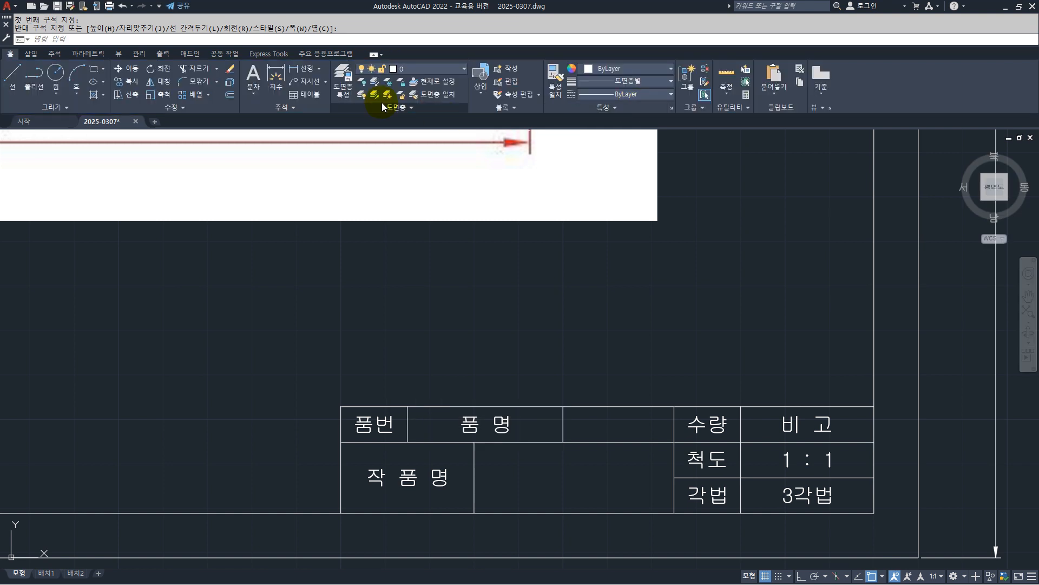
- Add a middle-centered multiline text reading 재 질 in the empty top-row cell between 품 명 and 수량
left_click(250, 76)
left_click(563, 407)
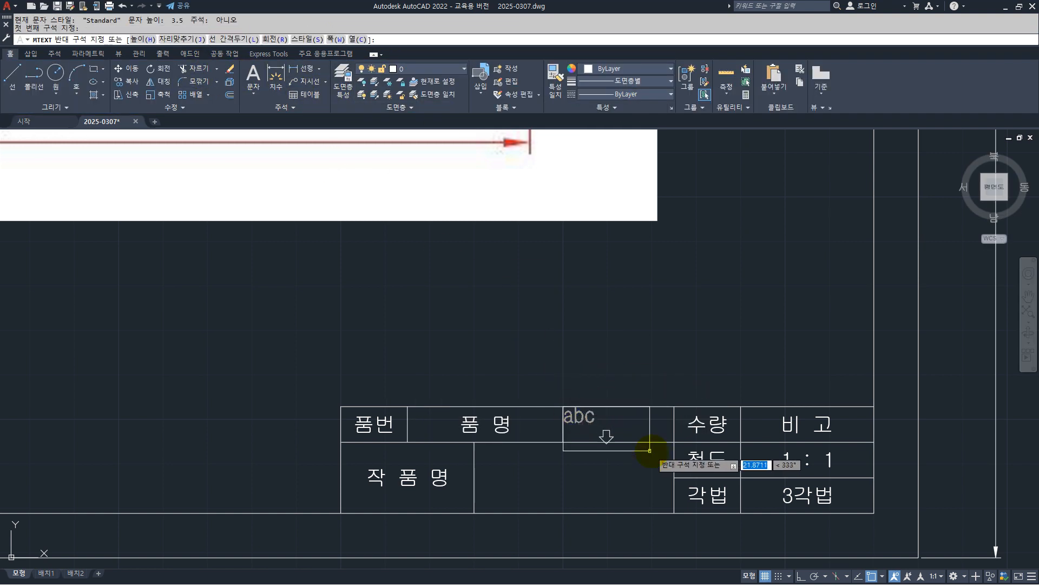
left_click(673, 440)
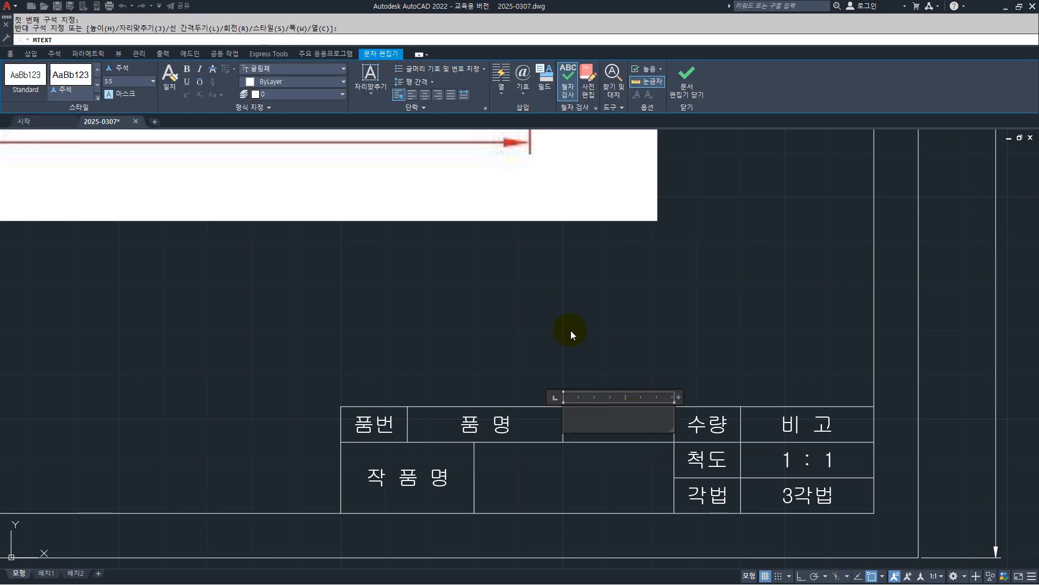
left_click(372, 93)
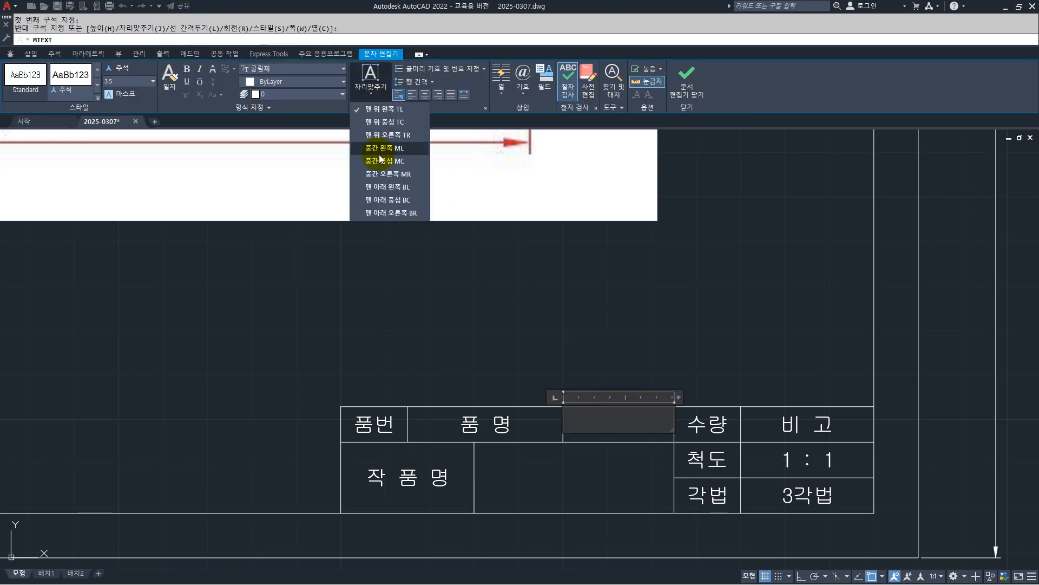
left_click(381, 161)
type("ㅈㅐ 질")
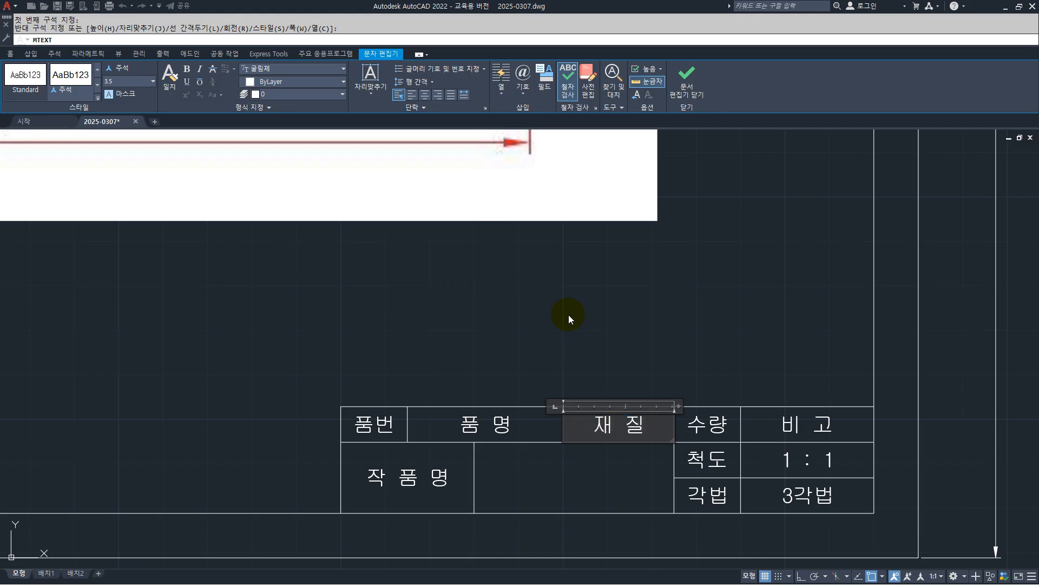
left_click(686, 75)
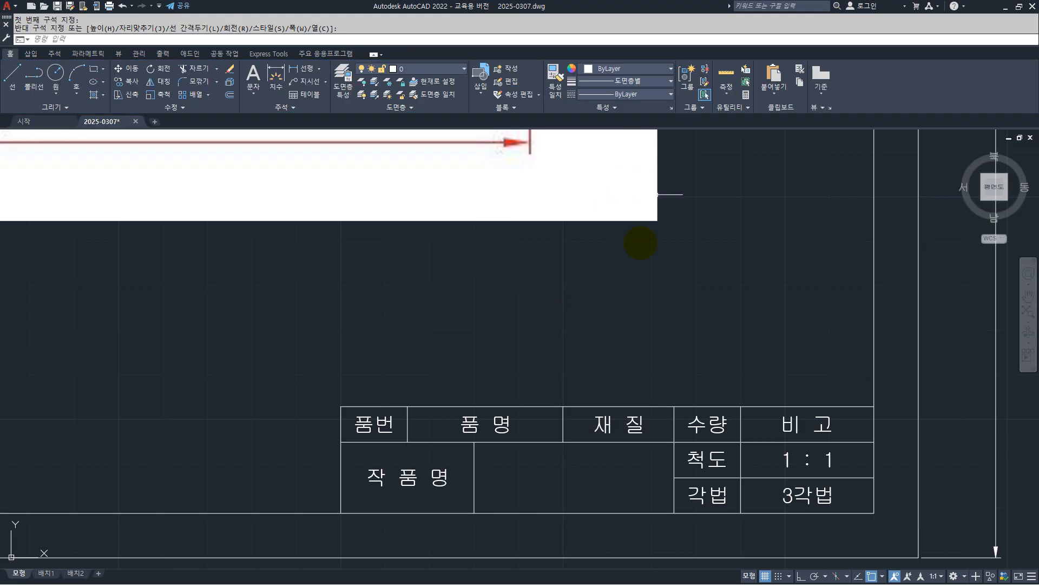
key("Escape")
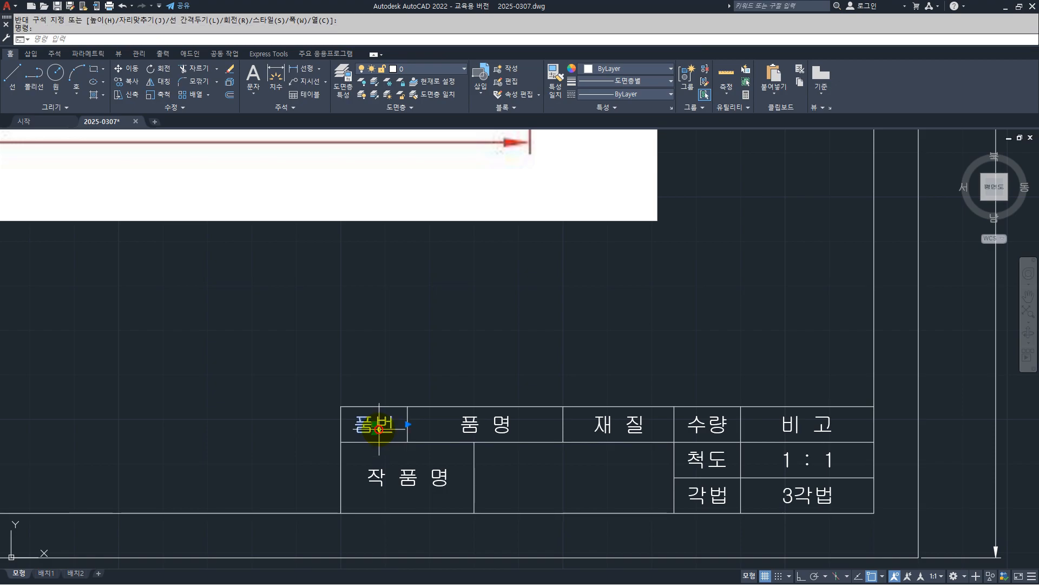
- Change the 품번 text in the title block's top row to 품 번, with a space between the characters
double_click(373, 428)
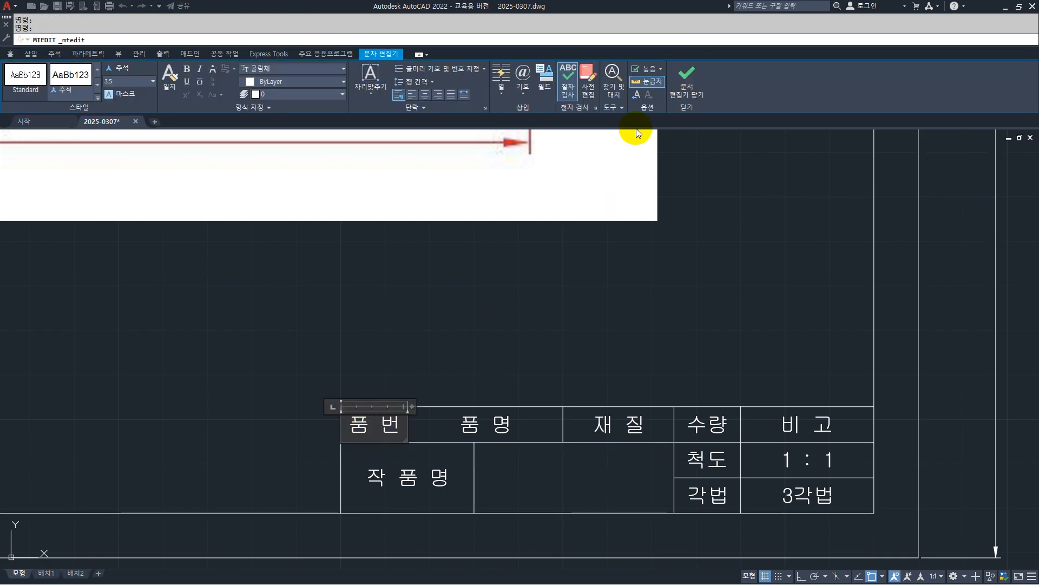
left_click(687, 77)
- Examine the reference layout's upper-left examinee table, including its row heights, column widths and overall dimensions
scroll(652, 432, "down", 6)
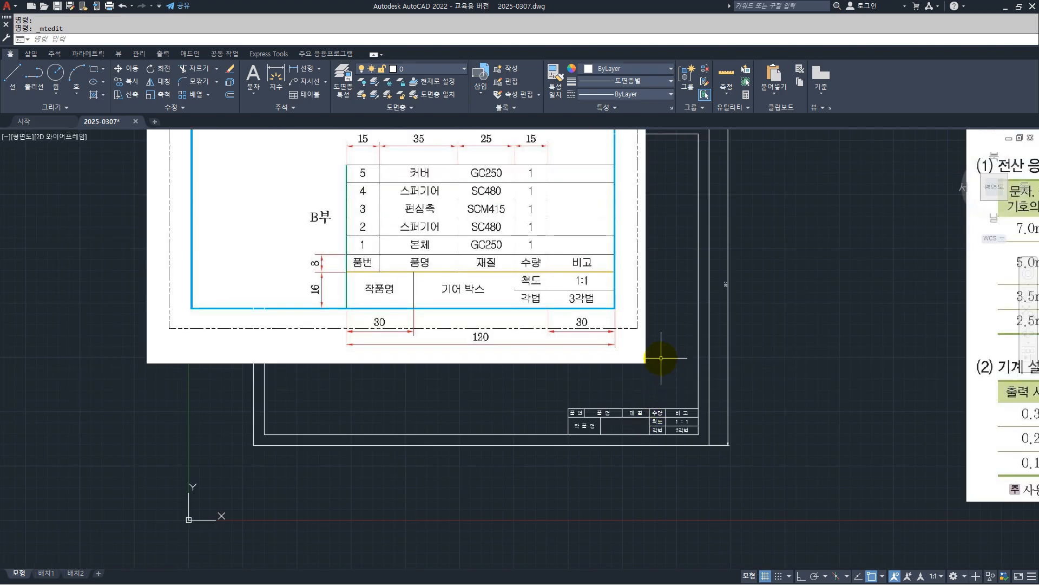
mouse_move(602, 321)
left_mouse_down()
mouse_move(428, 320)
mouse_move(378, 248)
mouse_move(595, 250)
mouse_move(611, 290)
left_mouse_up()
mouse_move(686, 459)
left_mouse_down()
mouse_move(533, 425)
mouse_move(712, 441)
left_mouse_up()
key("Escape")
scroll(498, 443, "down", 3)
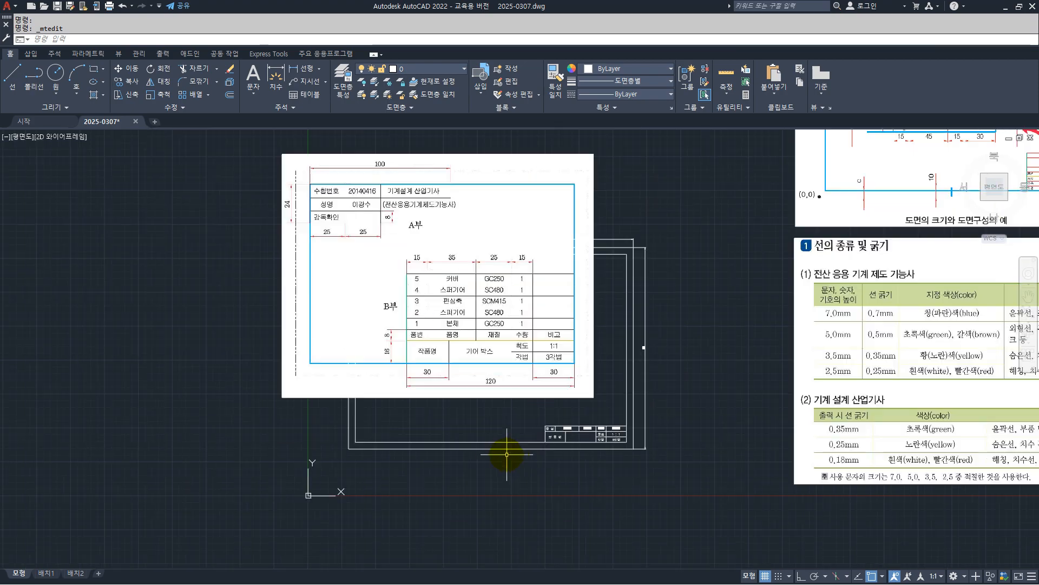
scroll(336, 184, "up", 5)
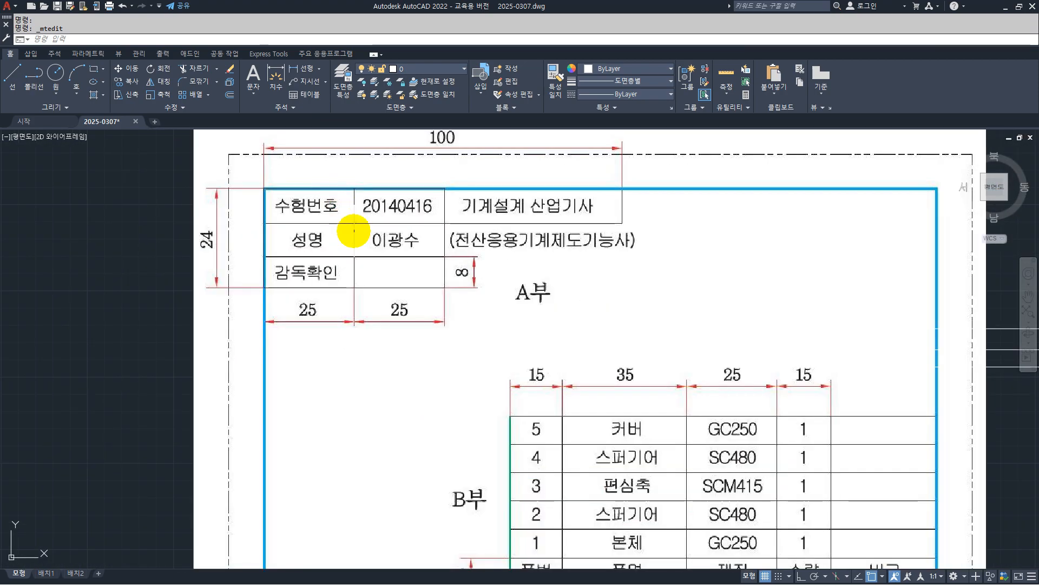
mouse_move(658, 228)
left_mouse_down()
mouse_move(598, 290)
mouse_move(216, 255)
mouse_move(711, 219)
left_mouse_up()
mouse_move(416, 156)
left_mouse_down()
mouse_move(441, 106)
mouse_move(463, 161)
left_mouse_up()
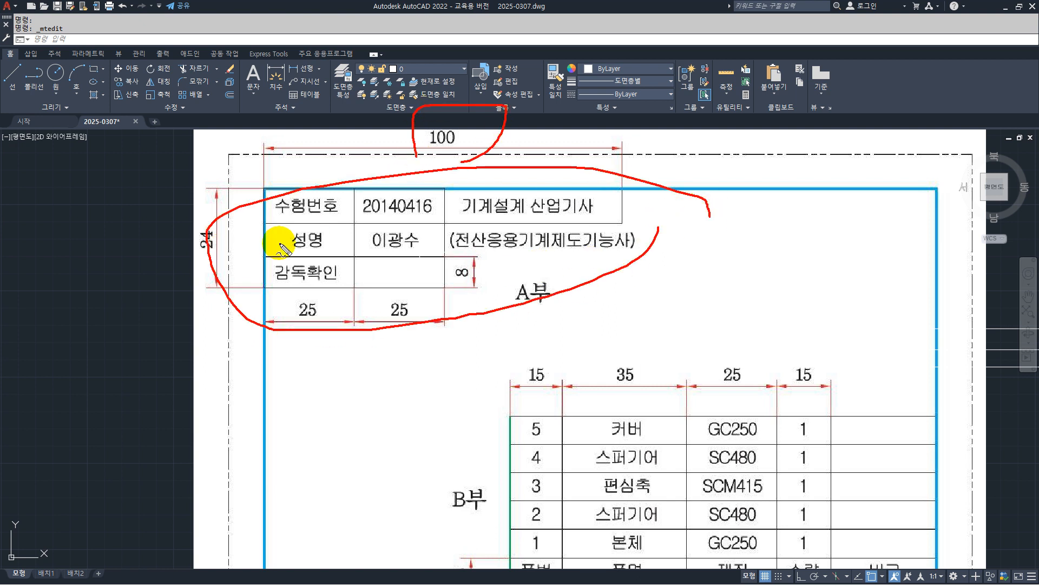
mouse_move(216, 265)
left_mouse_down()
mouse_move(205, 227)
mouse_move(223, 250)
left_mouse_up()
left_click_drag(274, 311, 316, 298)
key("Escape")
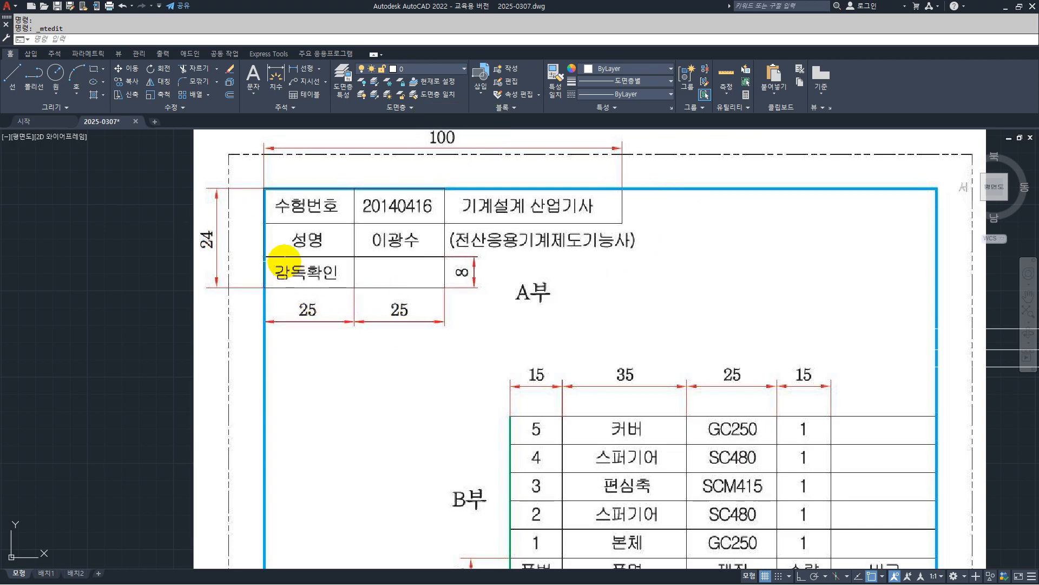
scroll(283, 258, "down", 2)
scroll(359, 244, "down", 2)
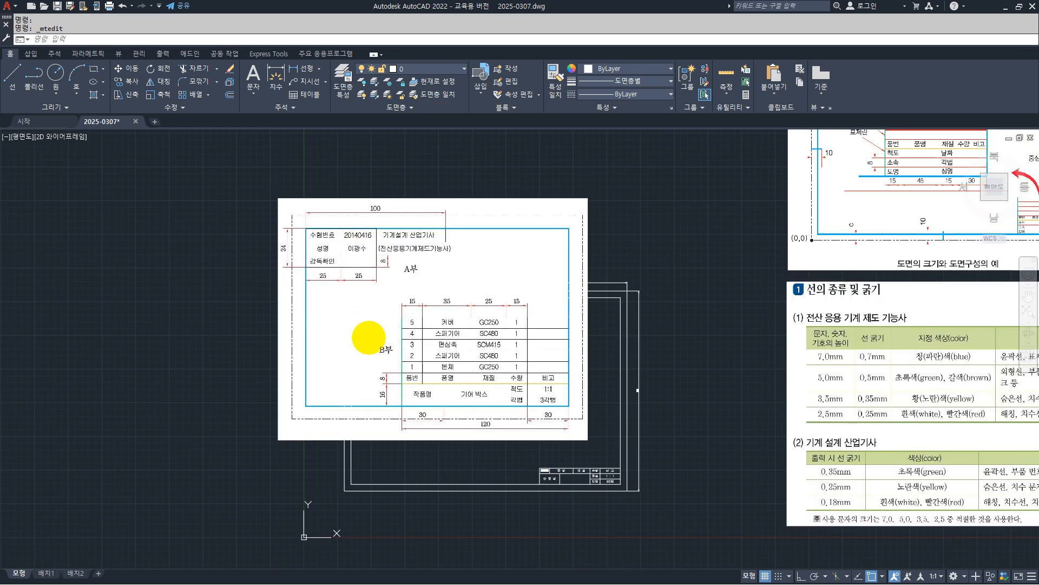
- Move the reference layout image to the left so that it clears the drawing sheet
left_click(128, 69)
left_click(298, 210)
left_click(241, 177)
key("Return")
left_click(352, 264)
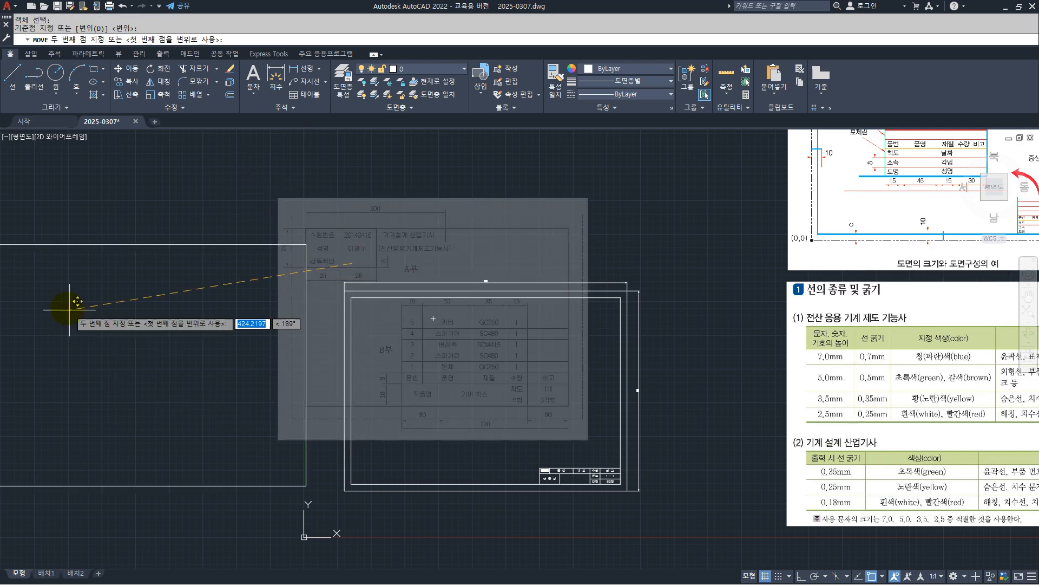
left_click(95, 339)
- Offset the top inner border line downward by 8 three times to form the table's rows
scroll(348, 292, "up", 4)
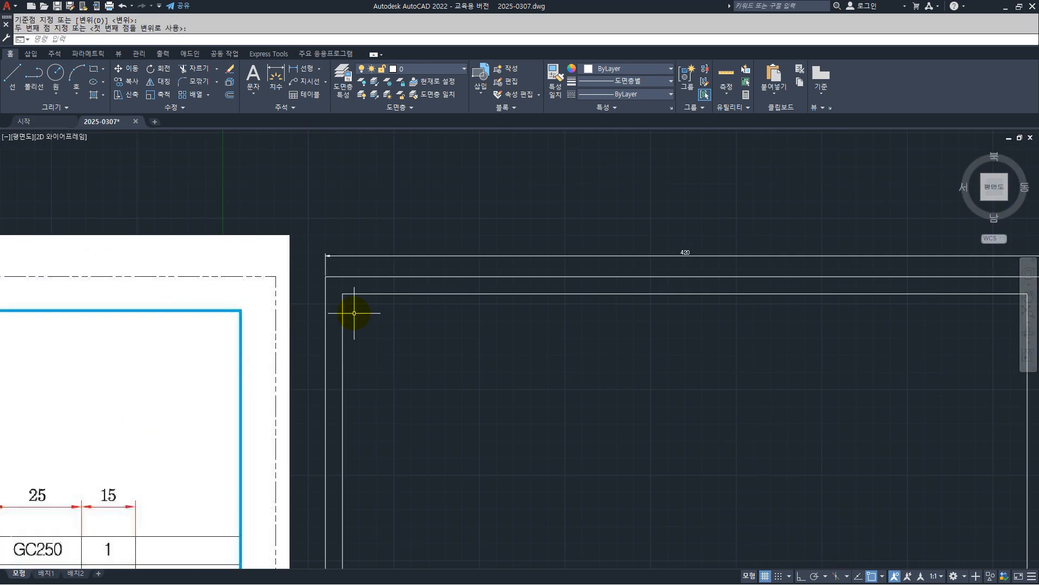
left_click(229, 95)
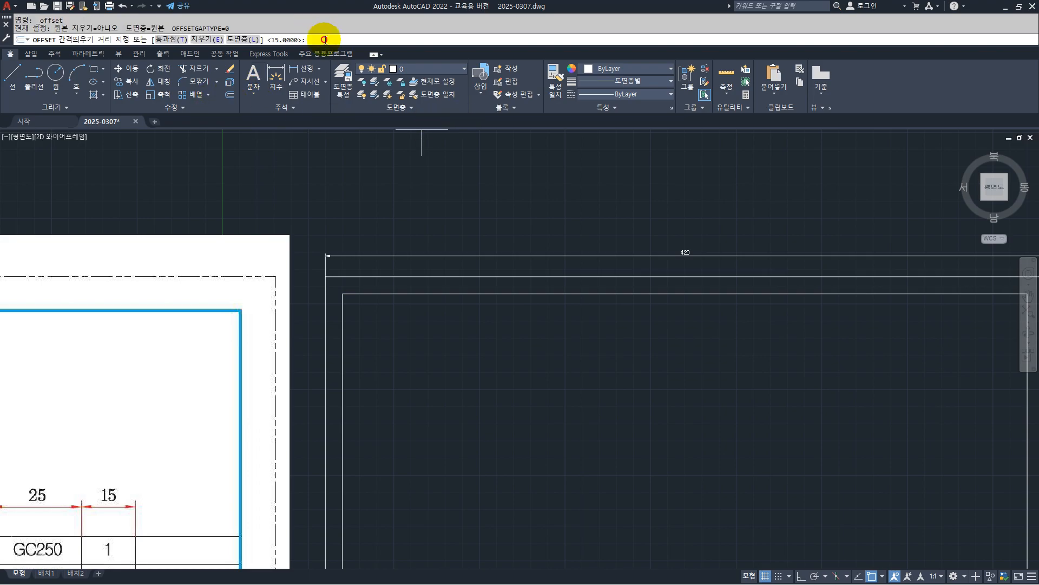
type("8")
key("Return")
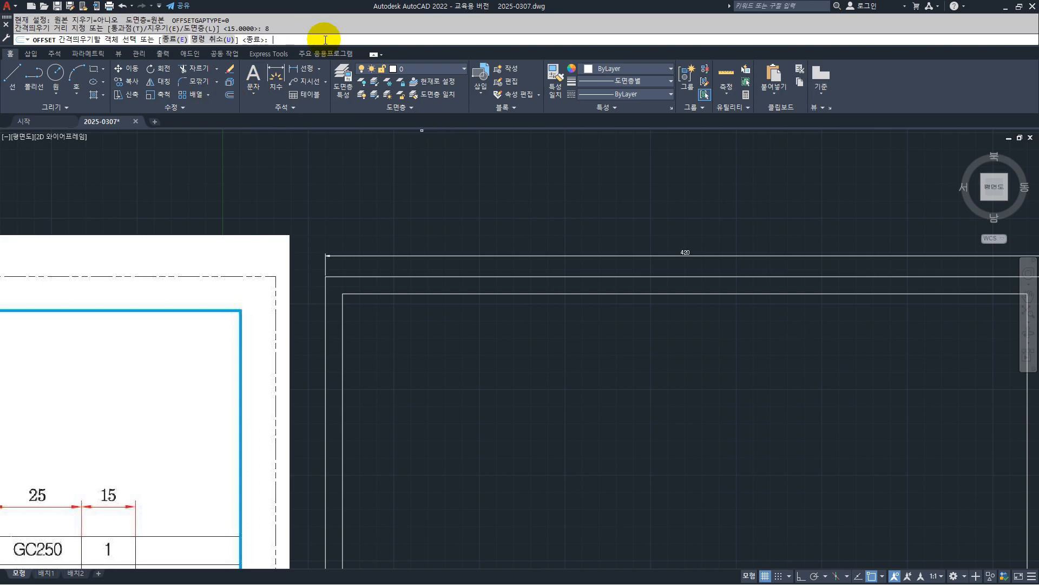
left_click(380, 294)
left_click(380, 309)
left_click(379, 307)
left_click(376, 348)
left_click(385, 321)
left_click(384, 347)
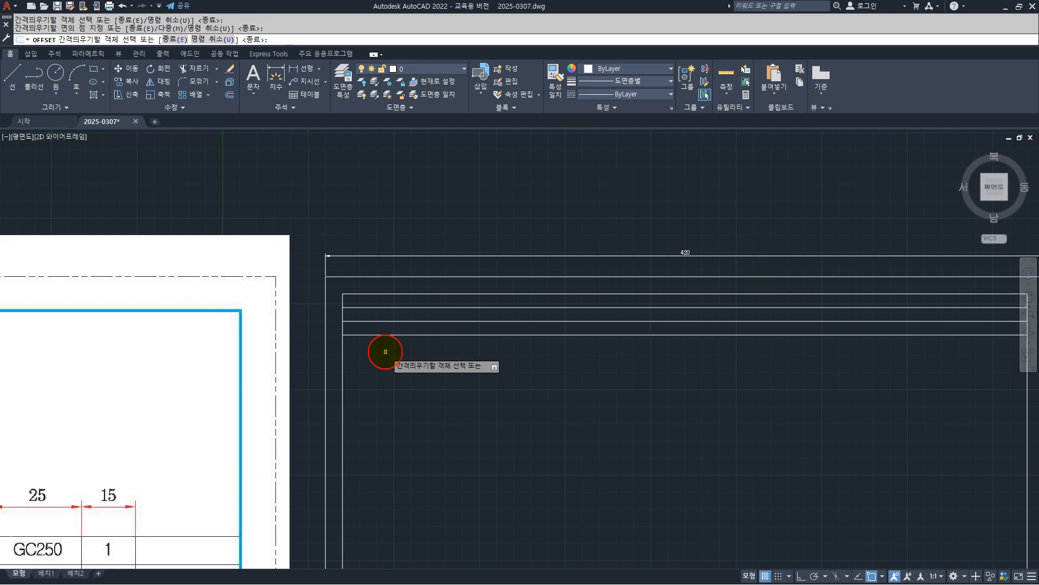
key("Return")
- Offset the left inner border line to the right by 25 twice to form the first two columns
key("Return")
type("2")
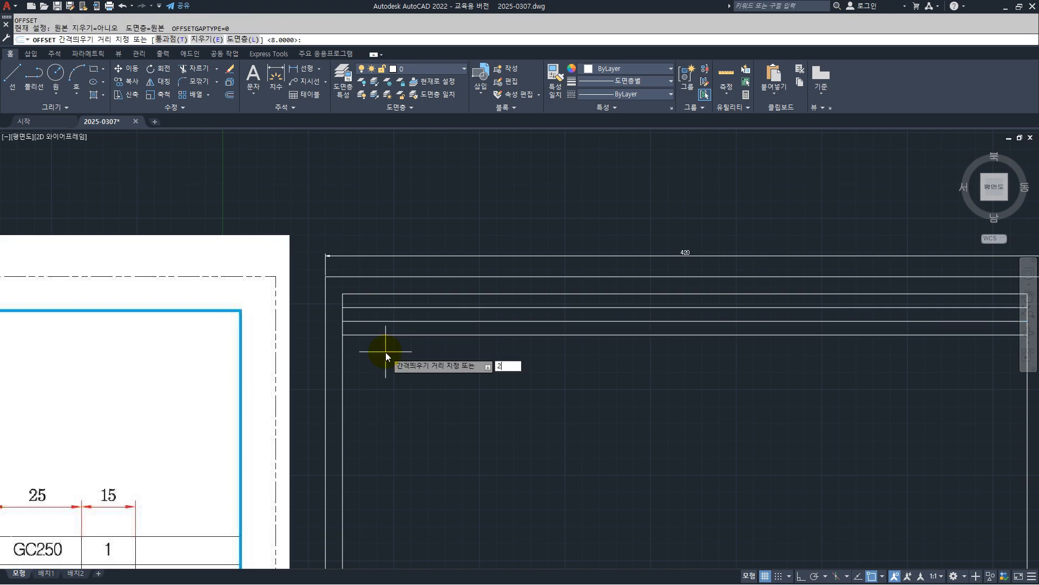
type("5")
key("Return")
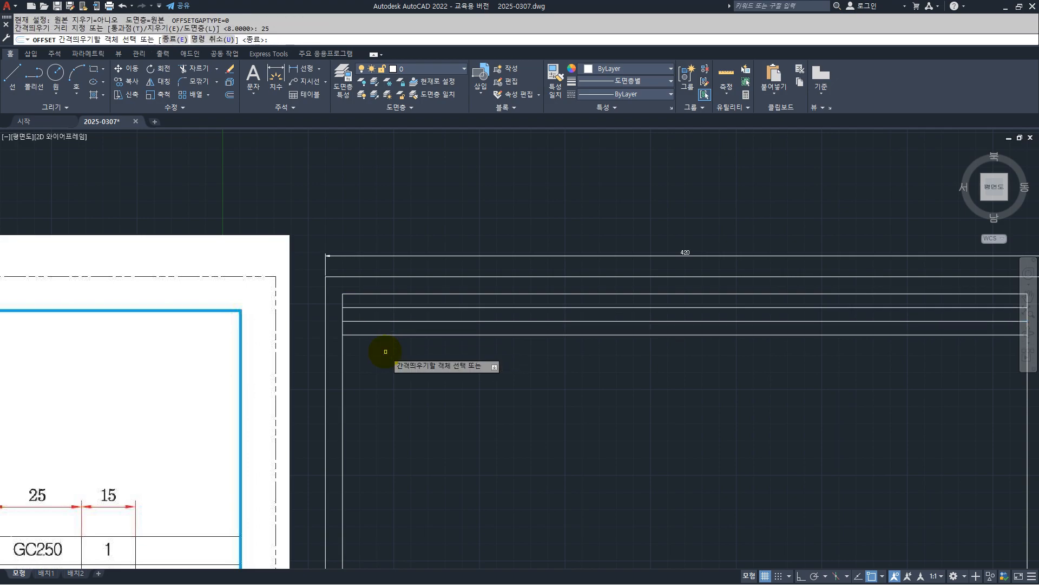
left_click(342, 329)
left_click(371, 349)
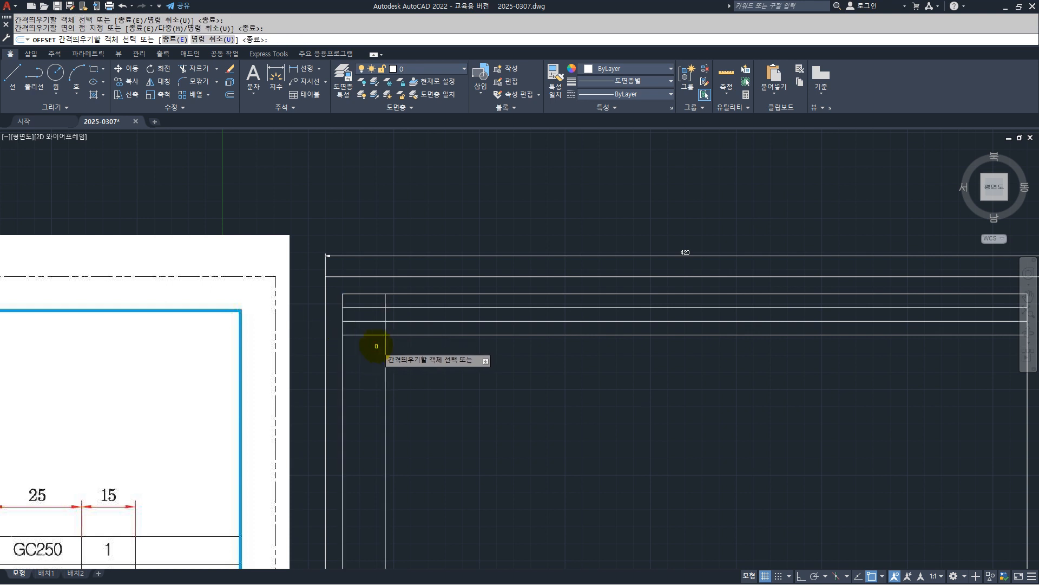
left_click(386, 345)
left_click(431, 360)
key("Return")
- Offset the left inner border line to the right by 100 to mark the table's outer edge
key("Return")
type("10")
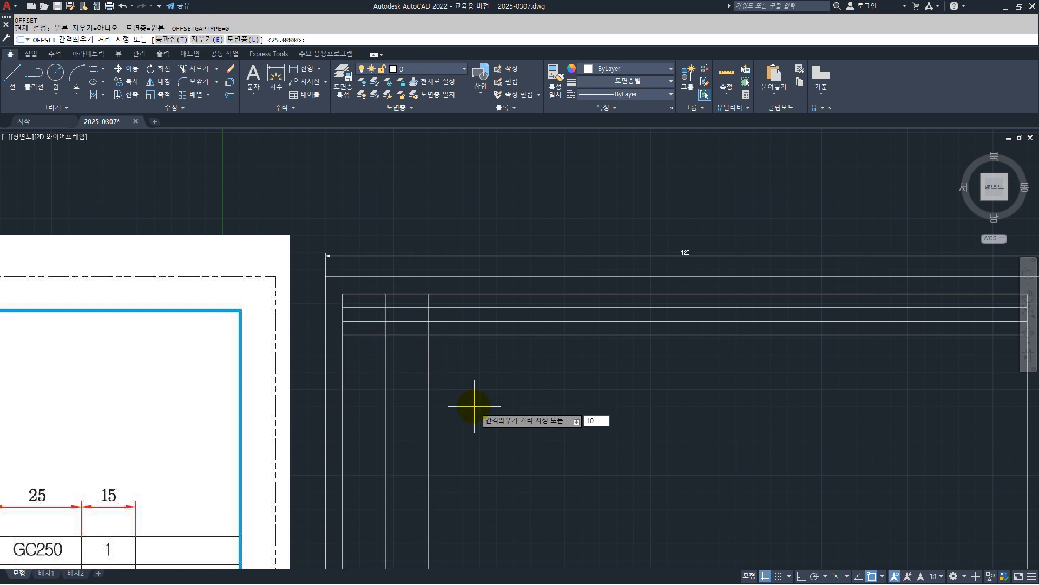
type("0")
key("Return")
left_click(344, 345)
left_click(522, 380)
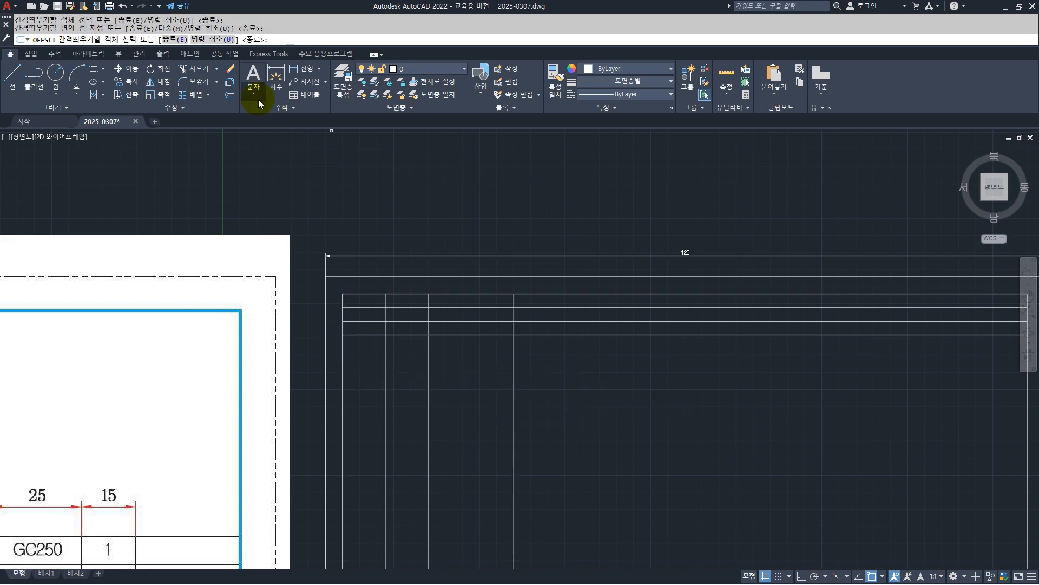
- Trim the vertical lines below the third row and the horizontal lines beyond the 100-wide table edge
left_click(196, 70)
left_click(375, 371)
left_click(528, 391)
left_click(541, 370)
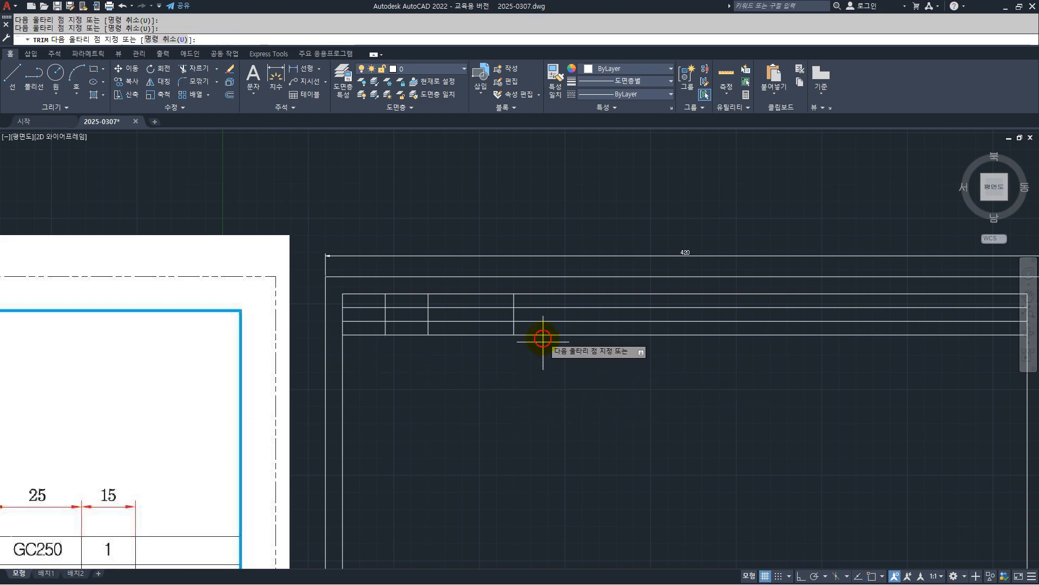
left_click(543, 304)
scroll(606, 347, "down", 1)
middle_click_drag(563, 364, 696, 371)
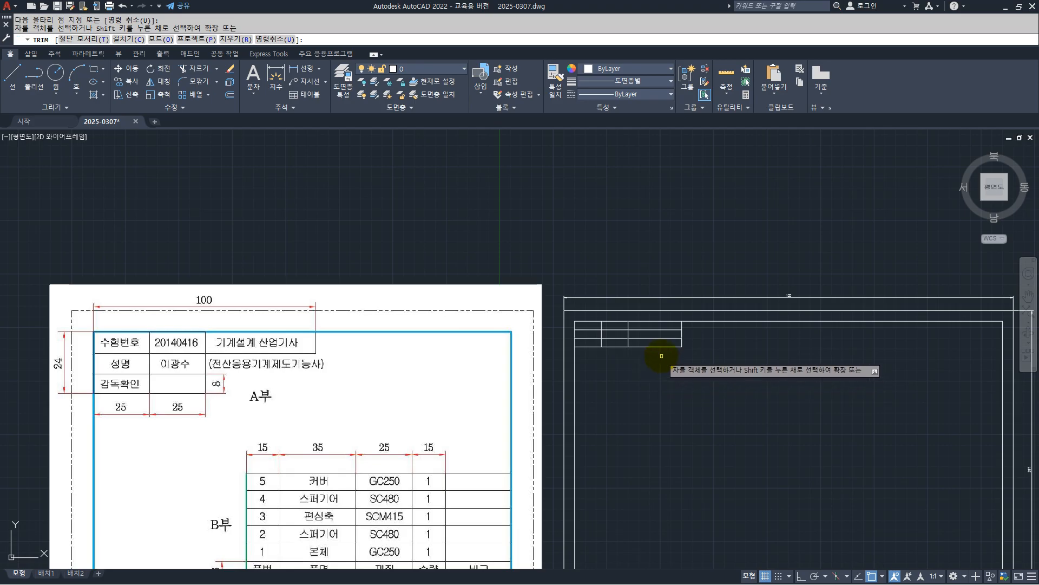
- Trim the wide third column's lines below its first row, leaving only the top-row cell
left_click(662, 356)
scroll(646, 347, "up", 4)
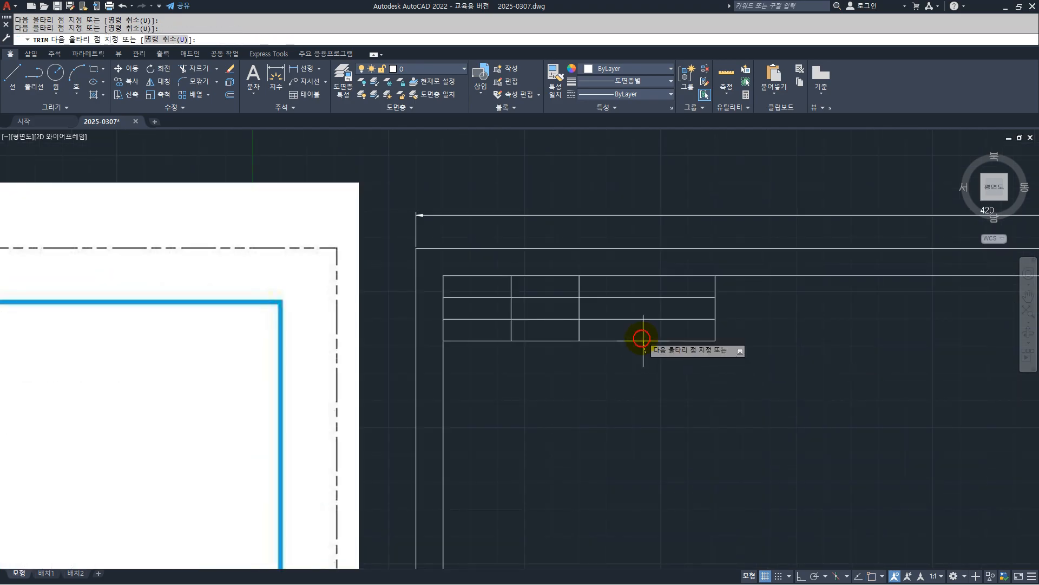
left_click(636, 314)
left_click(729, 338)
left_click(682, 320)
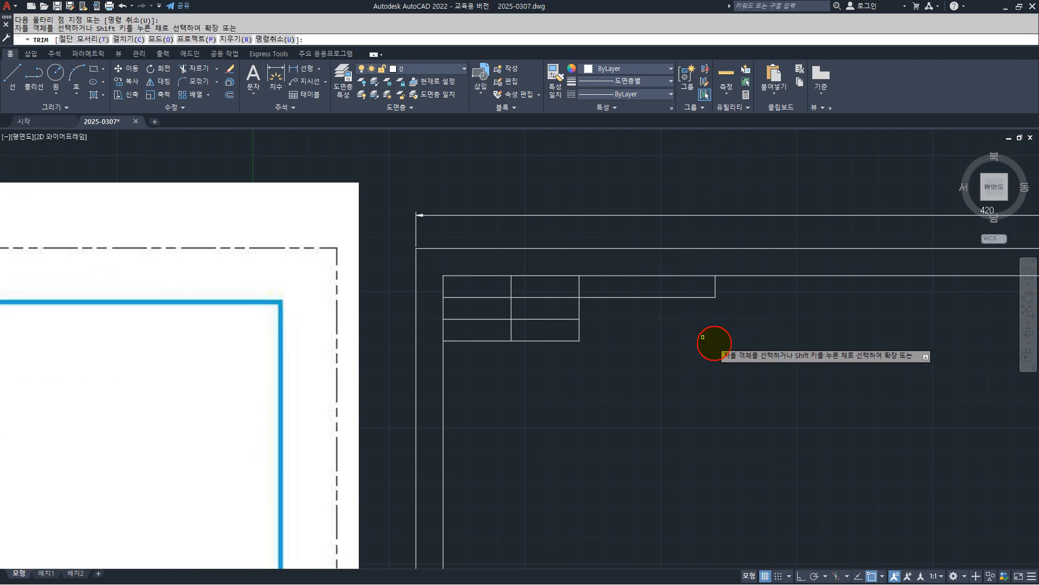
- Add a middle-centered multiline text reading 수험번호 in the first cell of the upper-left table
scroll(741, 351, "down", 4)
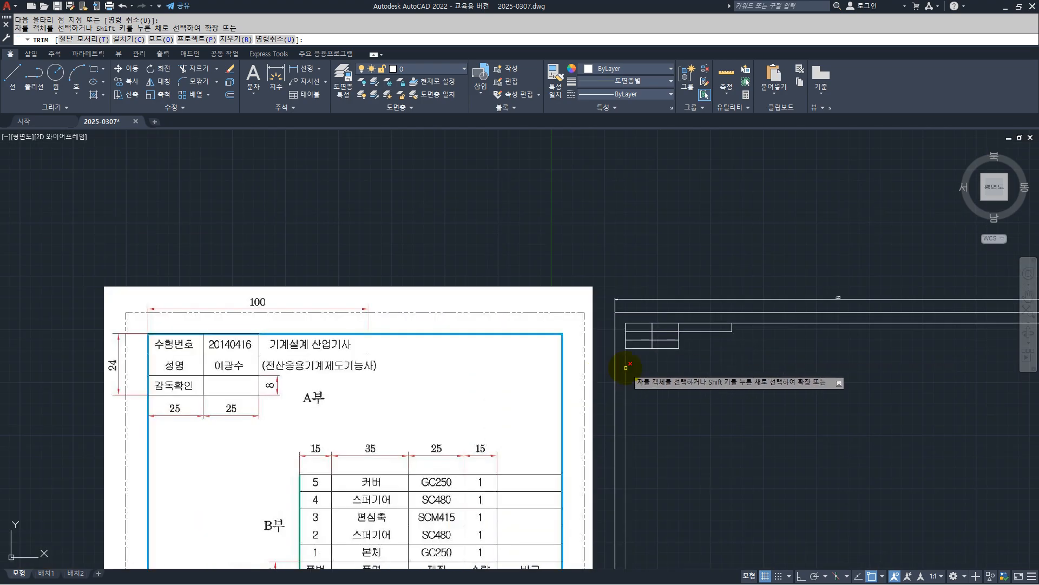
scroll(627, 366, "up", 6)
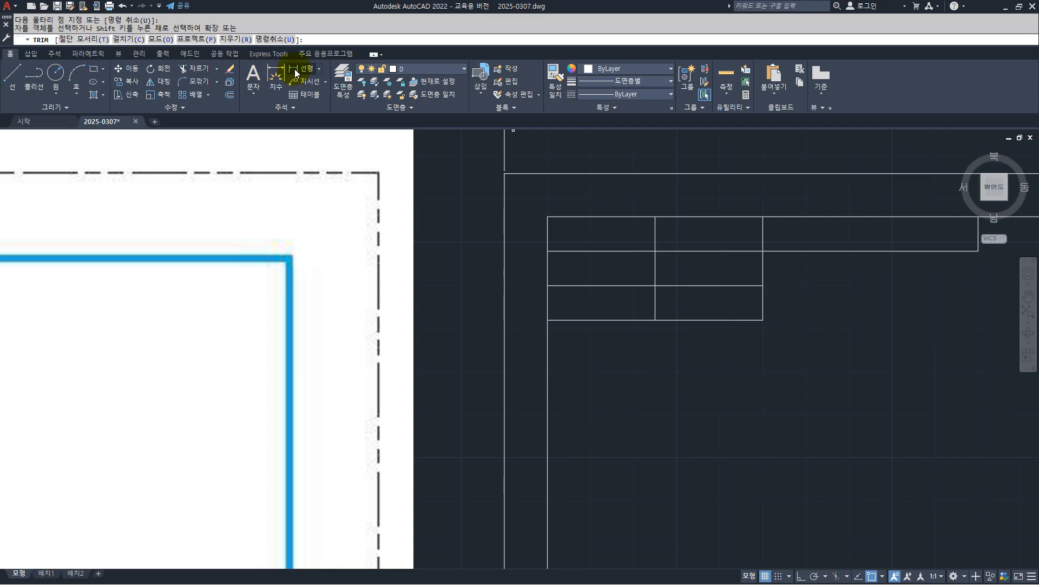
left_click(257, 76)
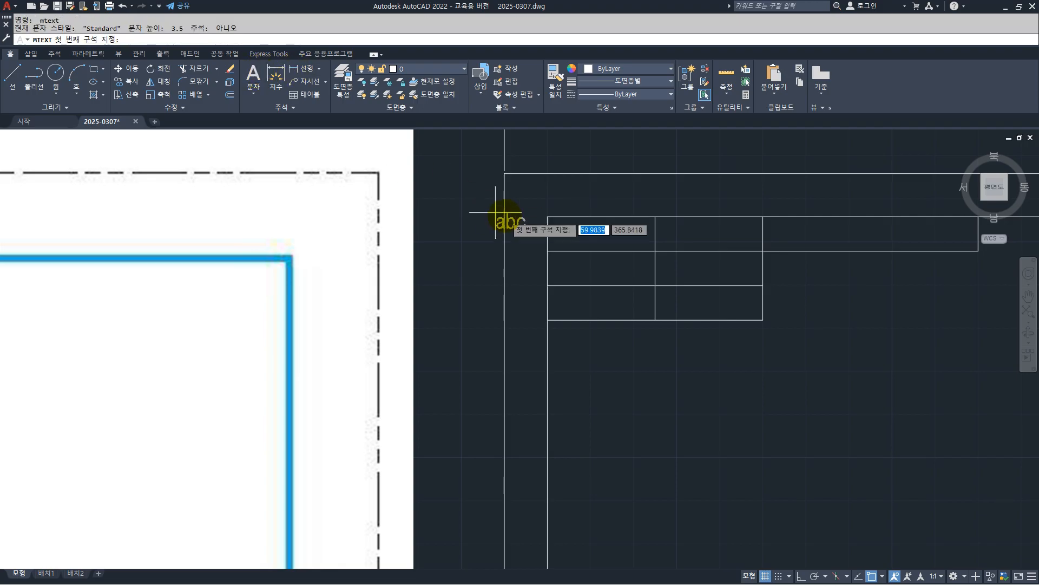
left_click(547, 217)
left_click(655, 250)
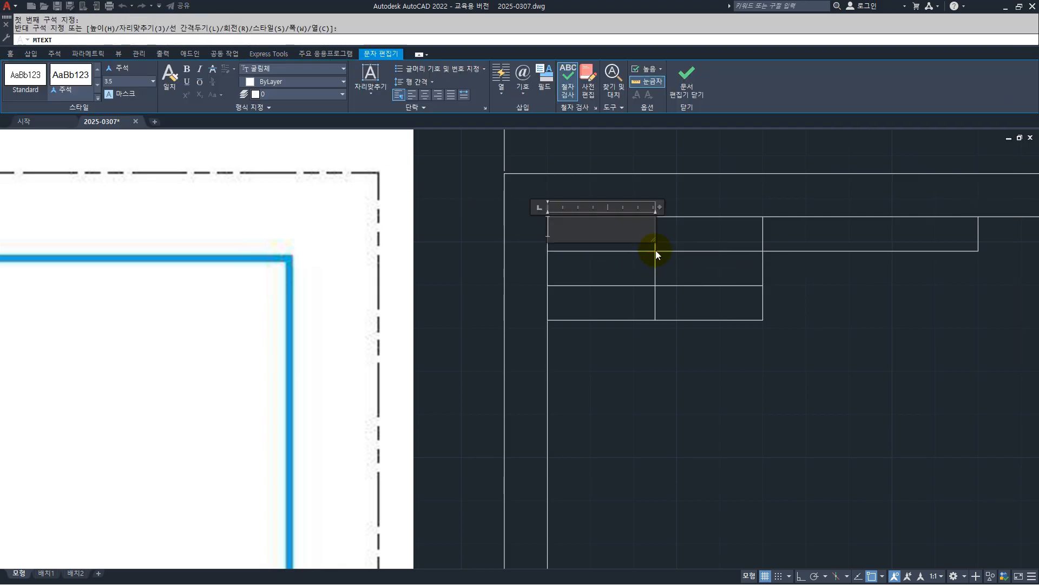
left_click(375, 95)
left_click(375, 160)
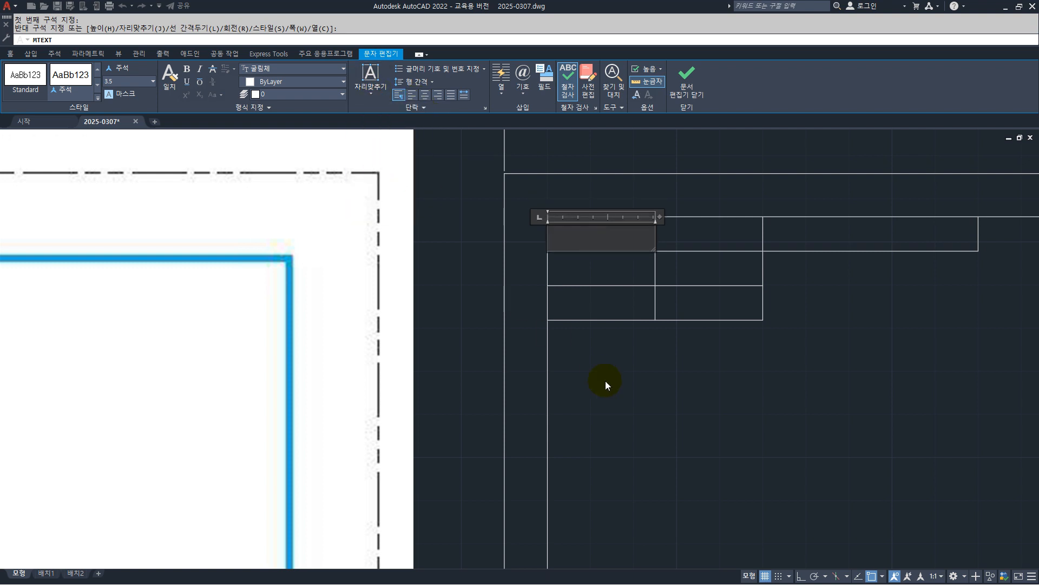
type("솔")
type("험번호")
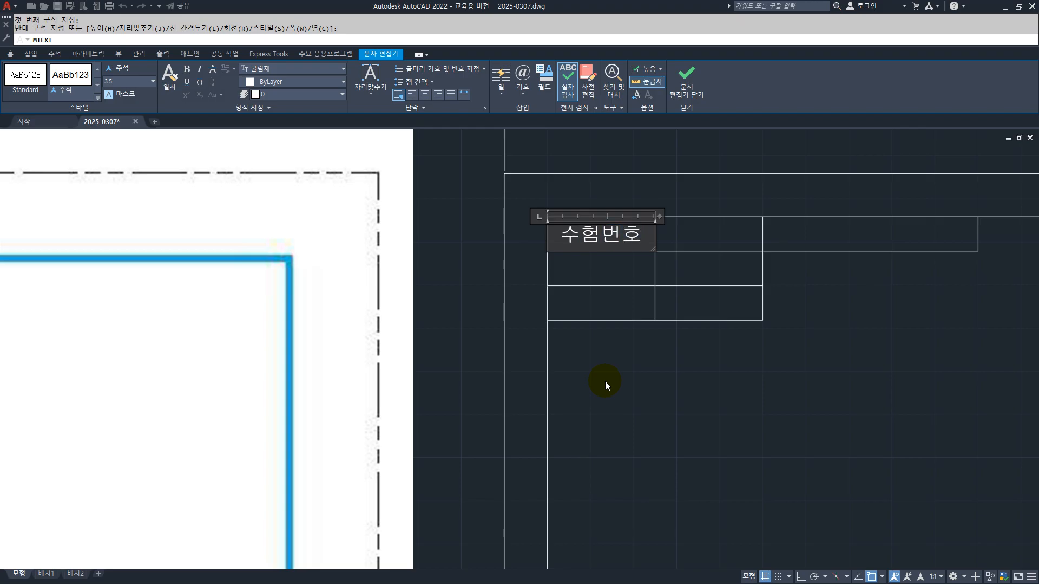
left_click(686, 76)
- Add a middle-centered multiline text with the examinee number in the second cell of the table's first row
scroll(747, 245, "up", 2)
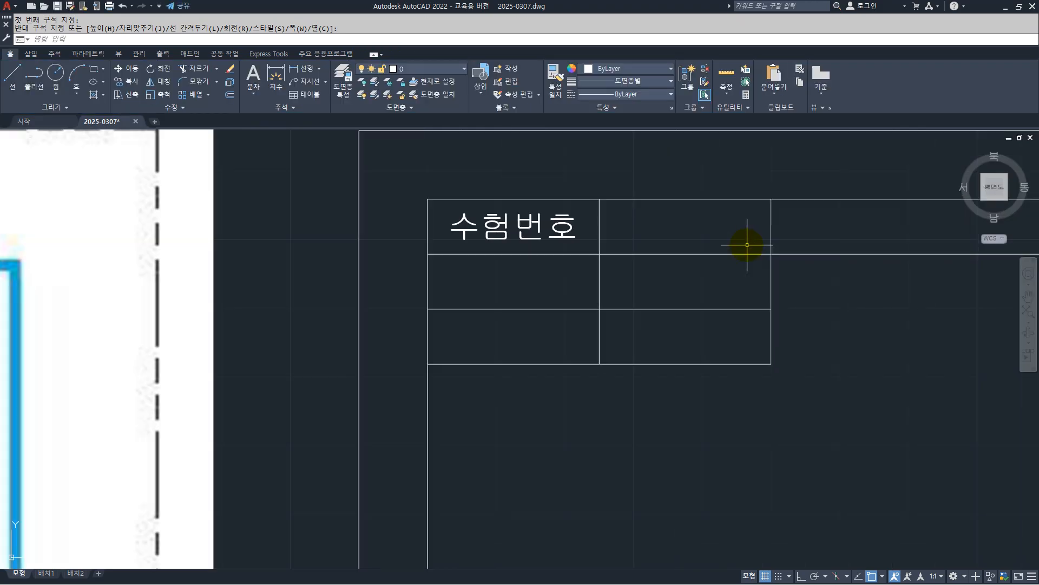
scroll(747, 245, "down", 6)
scroll(747, 245, "down", 2)
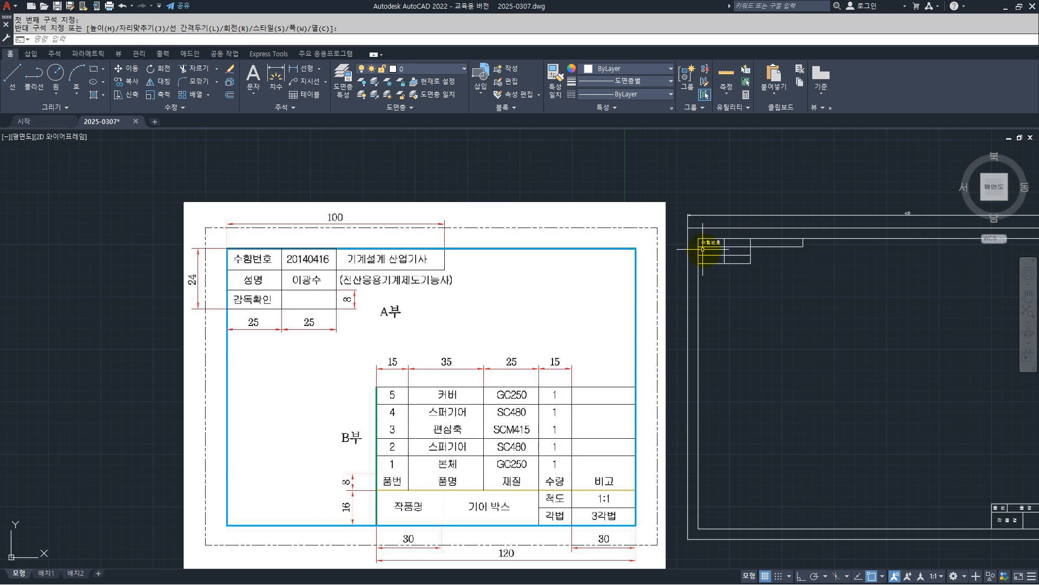
scroll(799, 256, "up", 2)
scroll(748, 236, "up", 2)
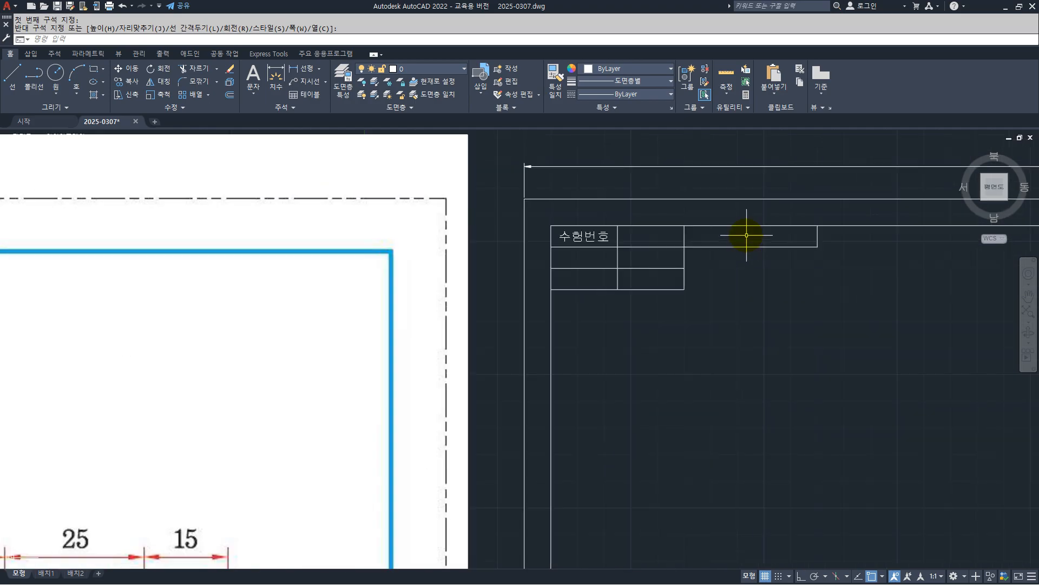
left_click(257, 79)
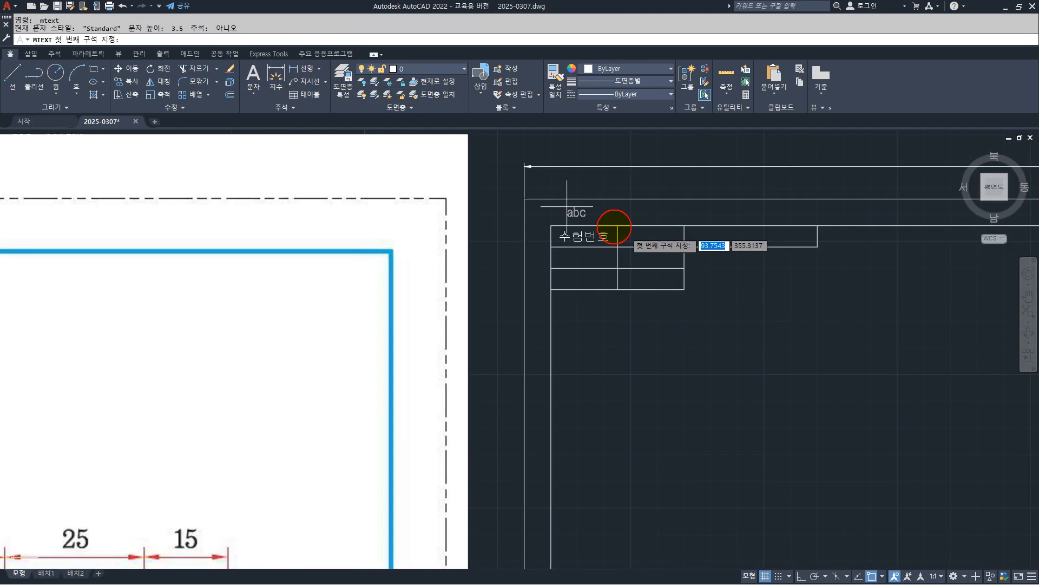
left_click(617, 224)
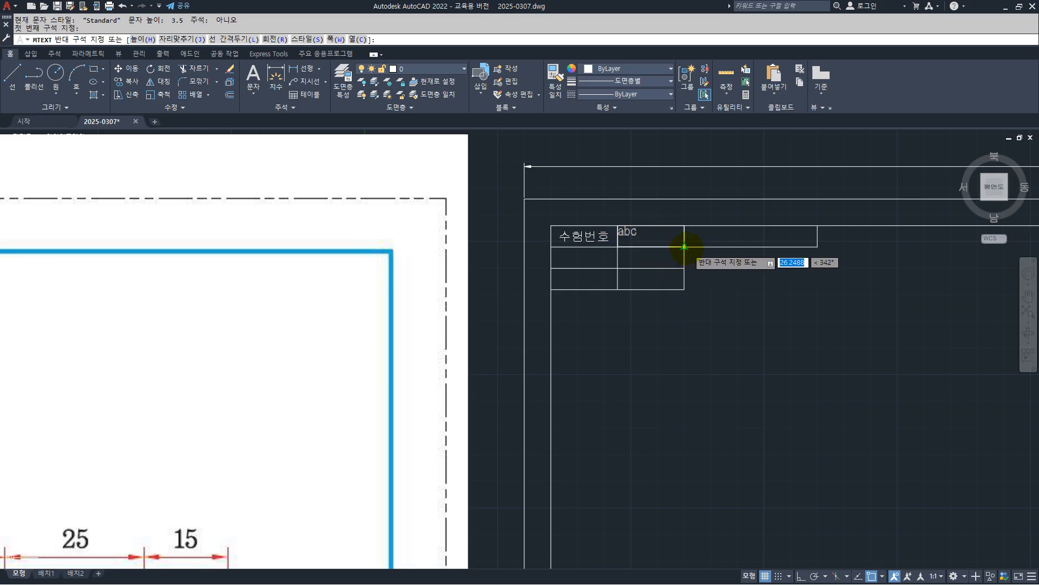
left_click(685, 247)
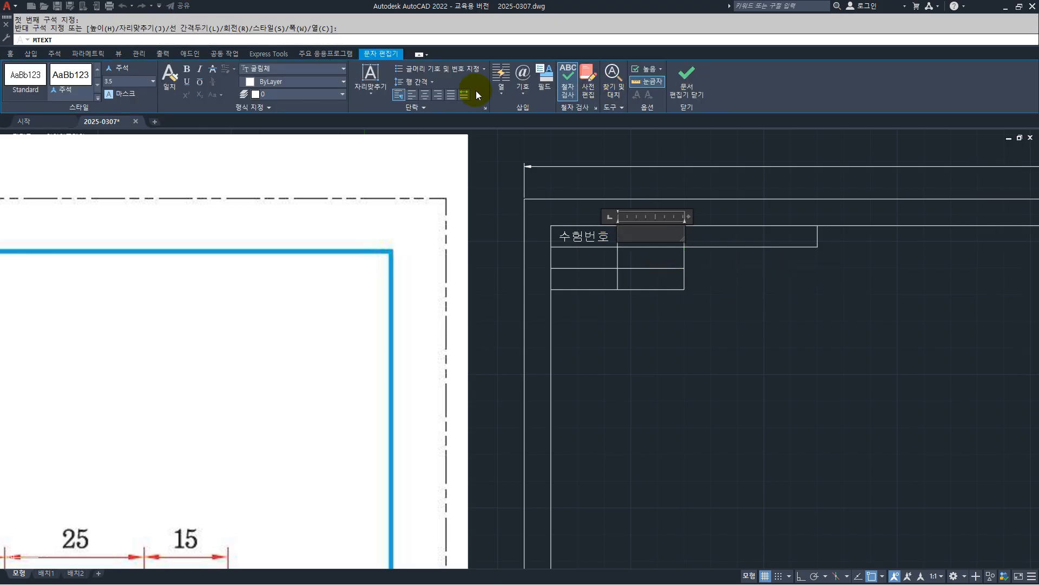
left_click(369, 95)
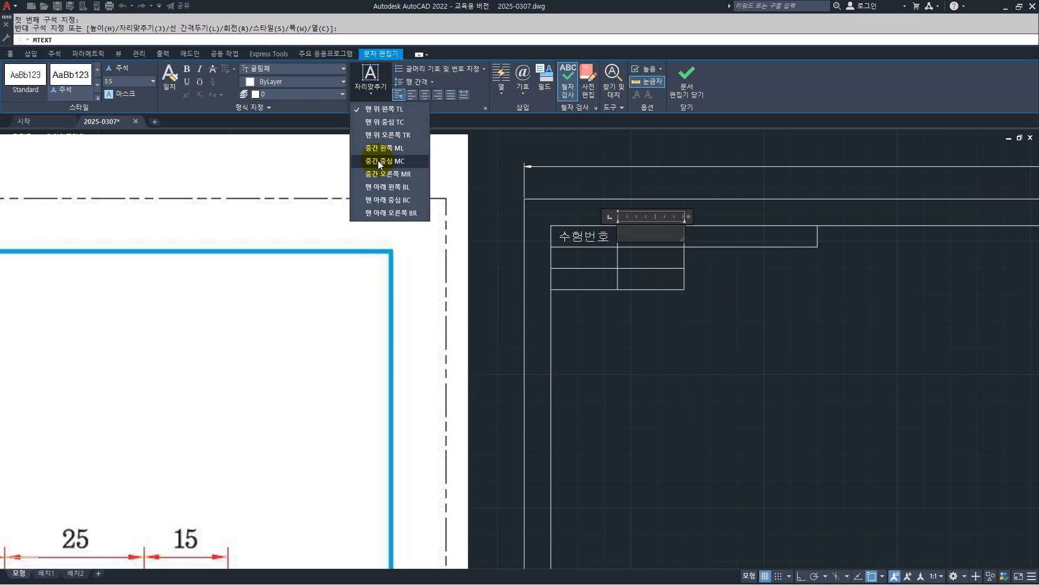
left_click(378, 150)
type("20")
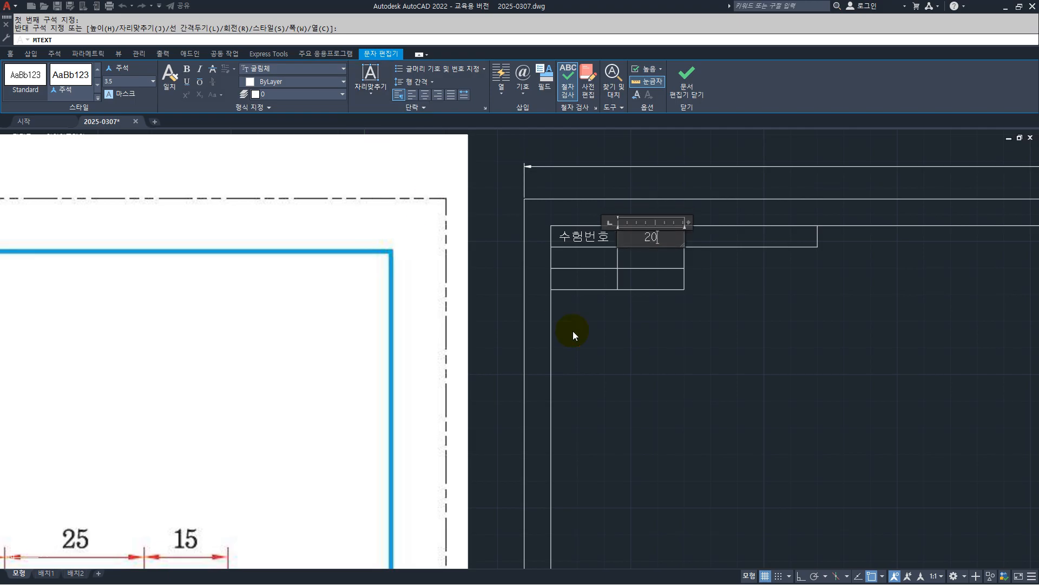
type("250307")
left_click(689, 94)
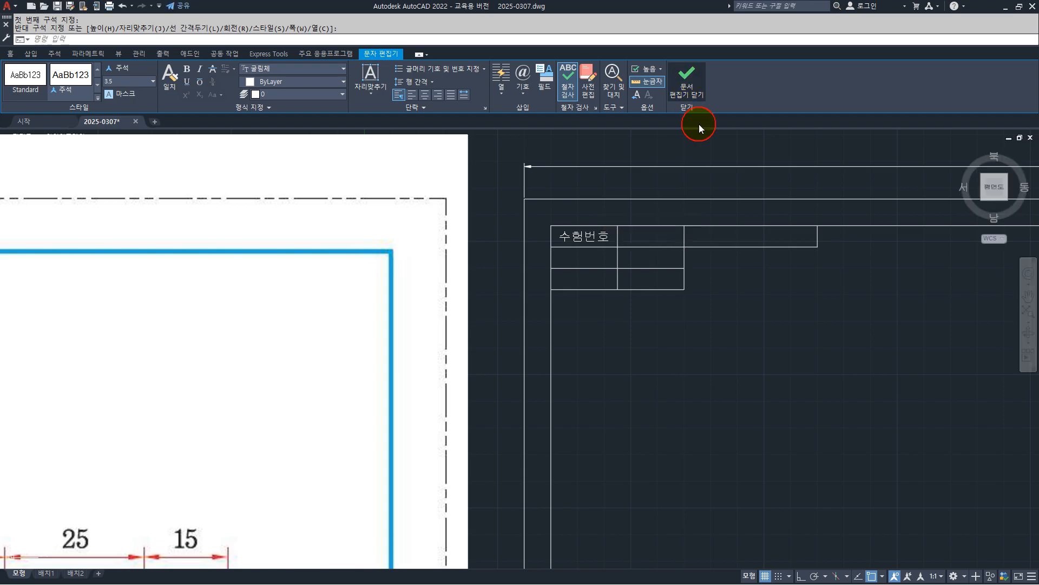
- Add a middle-centered multiline text reading 기계설계산업기사 in the wide third cell of the table's first row
scroll(731, 267, "down", 1)
scroll(731, 268, "down", 1)
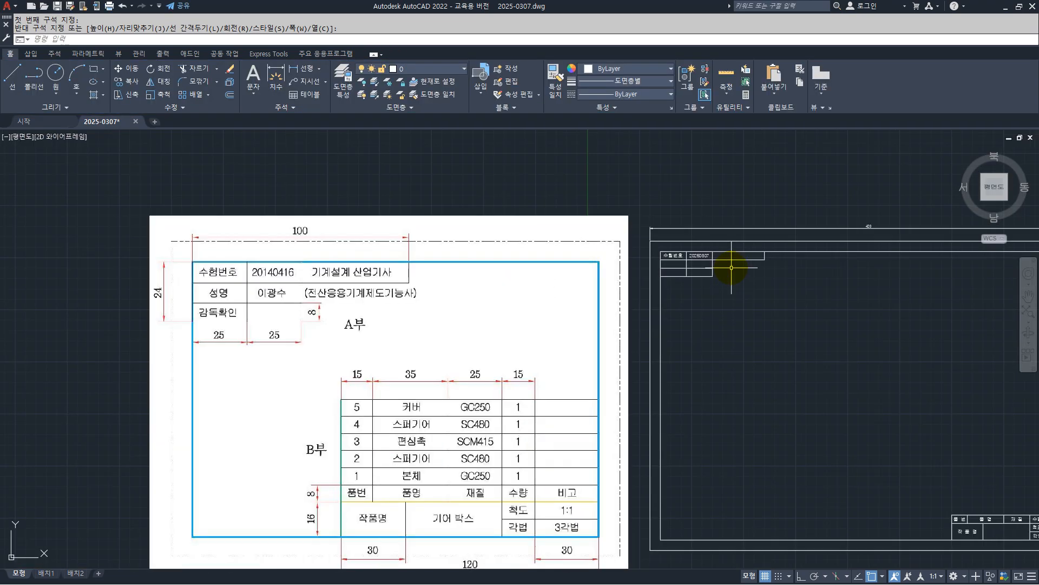
scroll(763, 259, "up", 3)
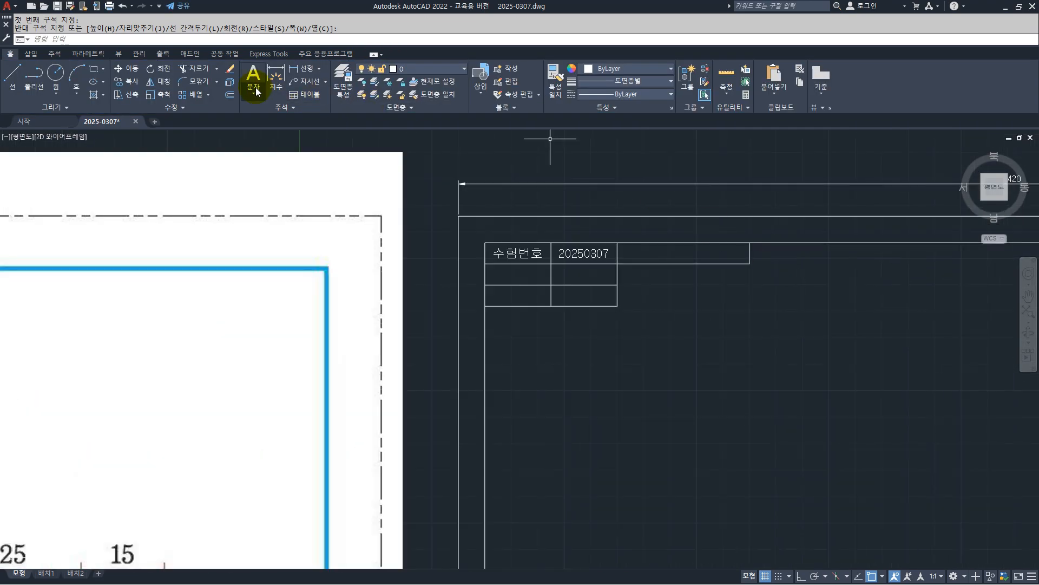
left_click(256, 73)
scroll(612, 263, "up", 2)
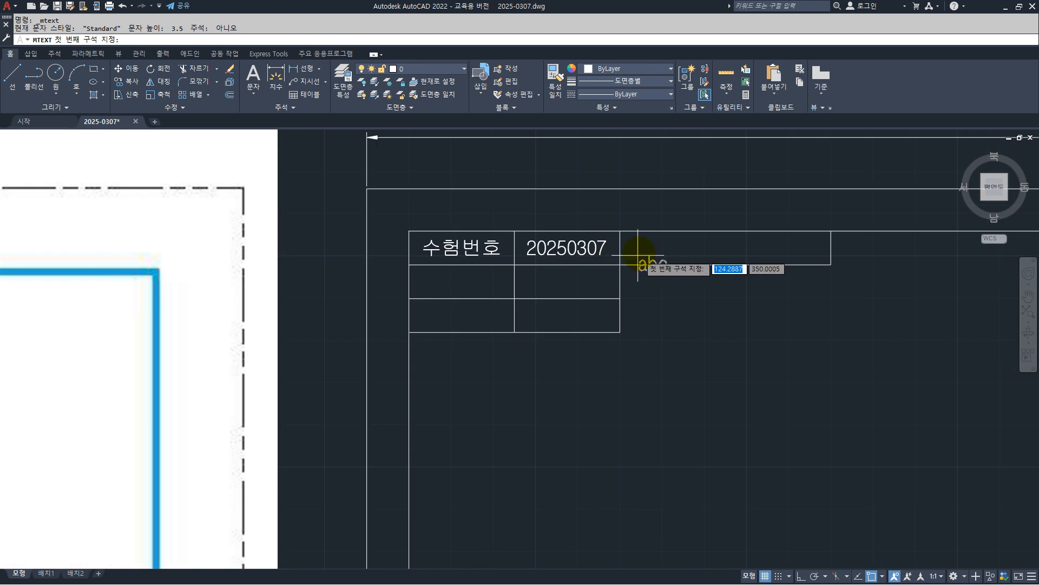
left_click(624, 230)
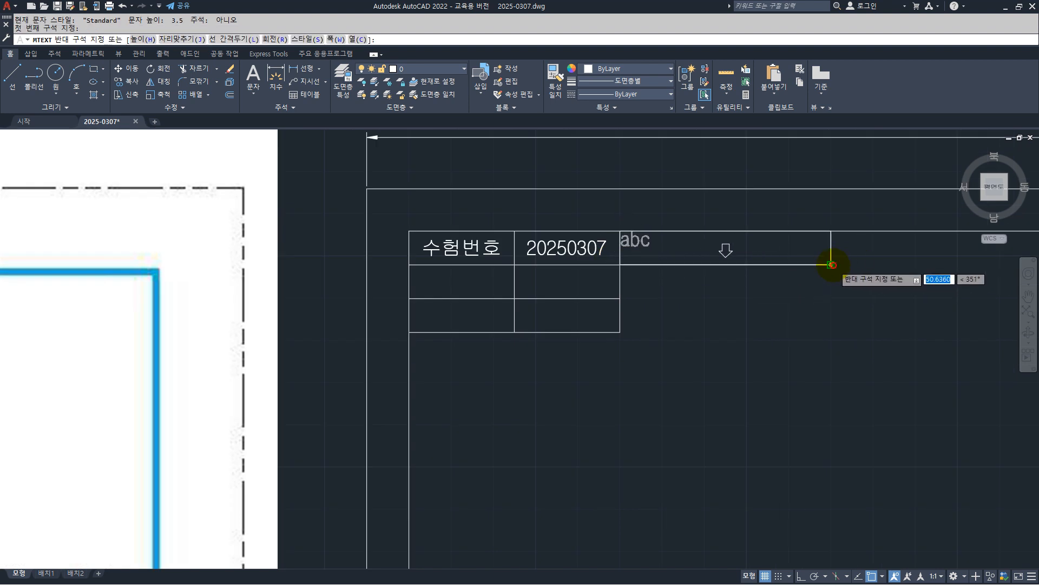
left_click(831, 260)
left_click(377, 102)
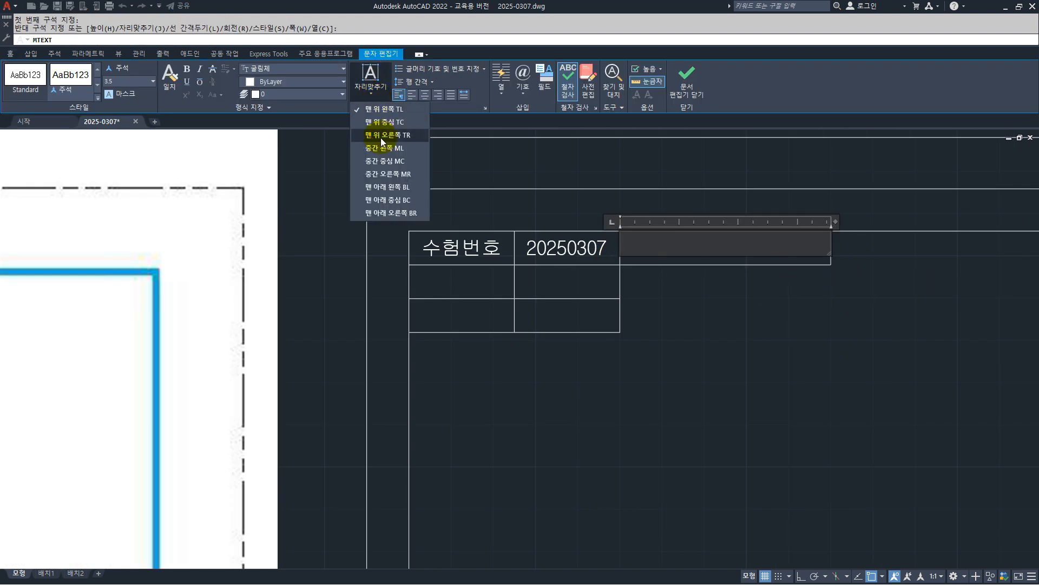
left_click(378, 161)
type("기계설")
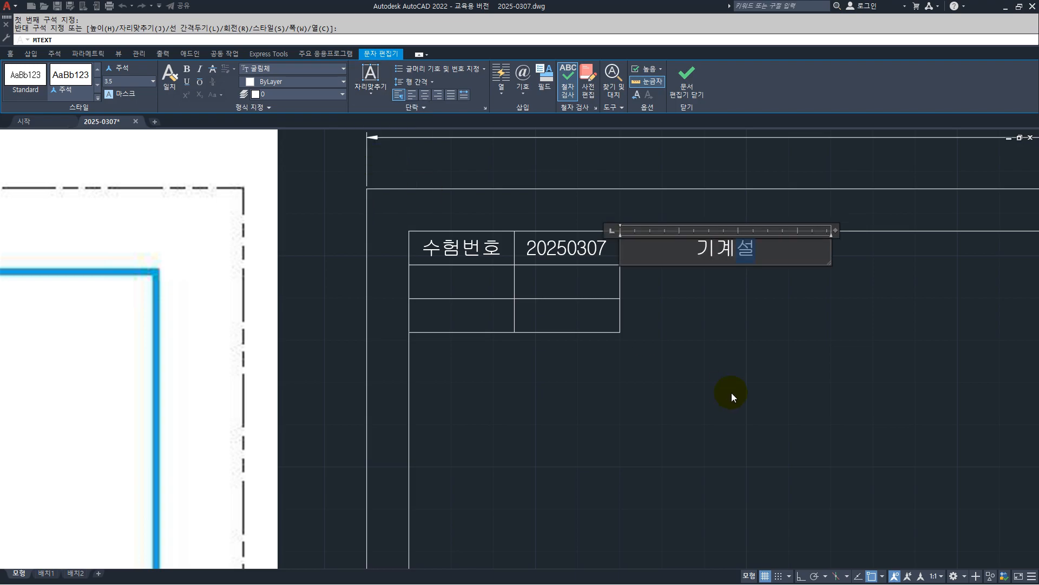
type("계산ㅇ업기사")
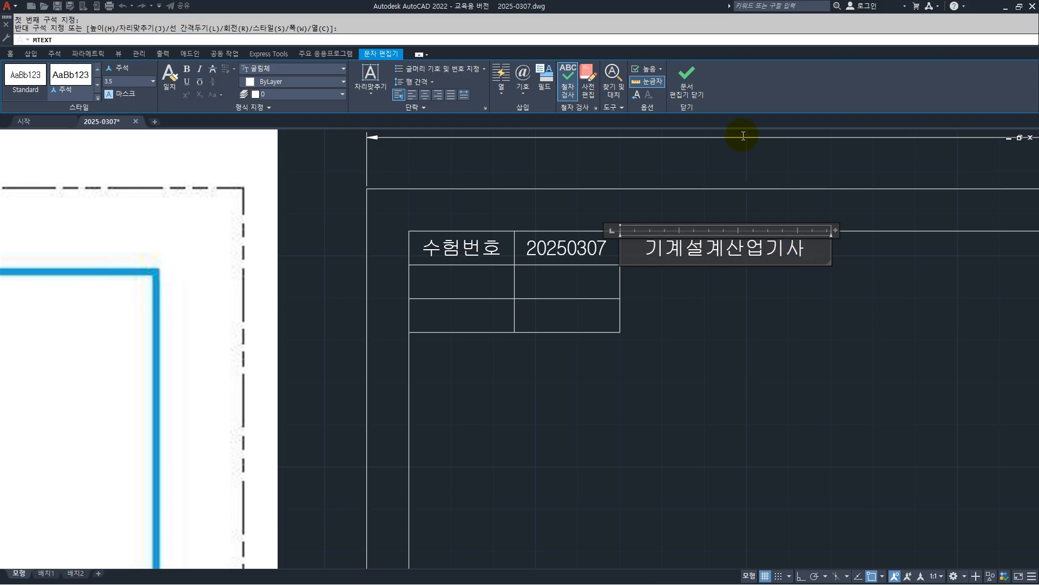
left_click(689, 85)
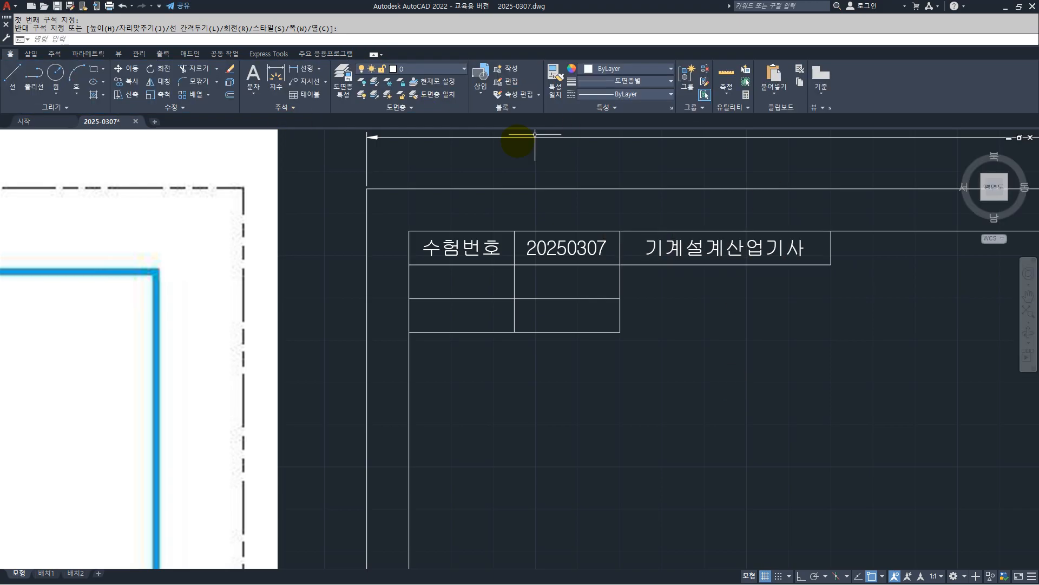
- Copy the 수험번호 label and the examinee number text into the second and third rows of the table
left_click(131, 81)
left_click(456, 250)
left_click(563, 248)
key("Return")
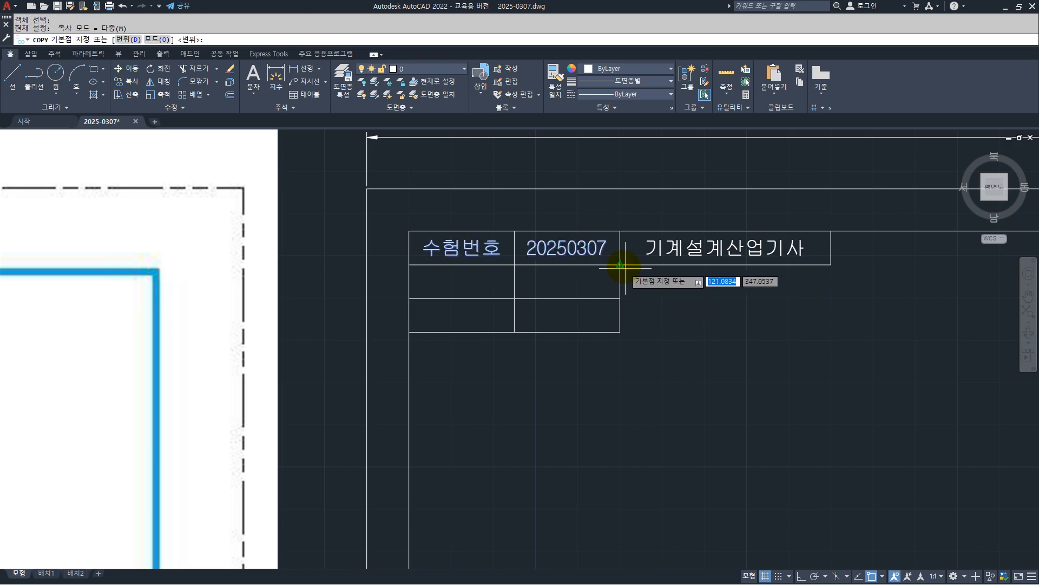
left_click(621, 265)
left_click(620, 298)
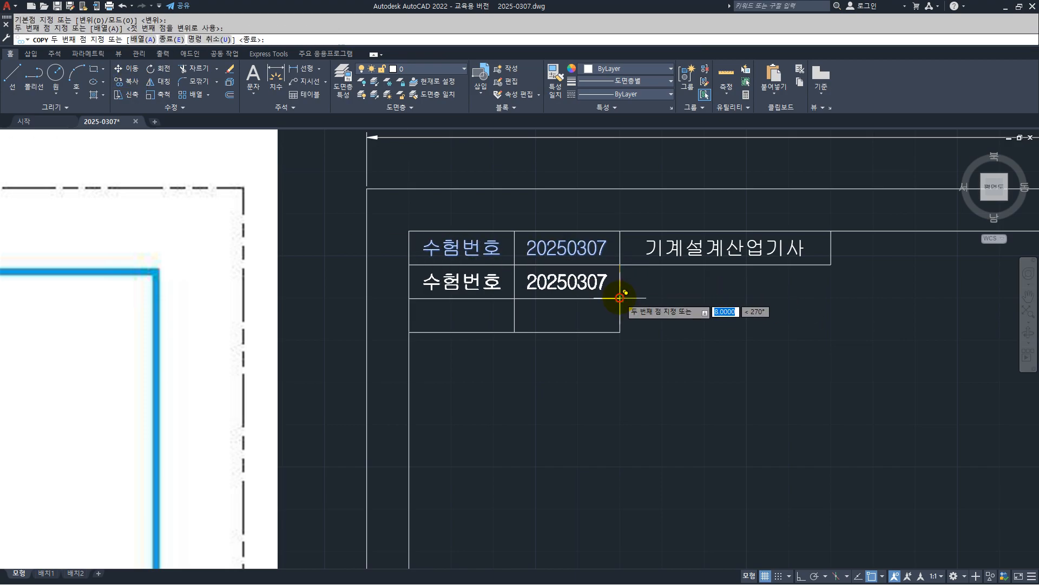
left_click(621, 332)
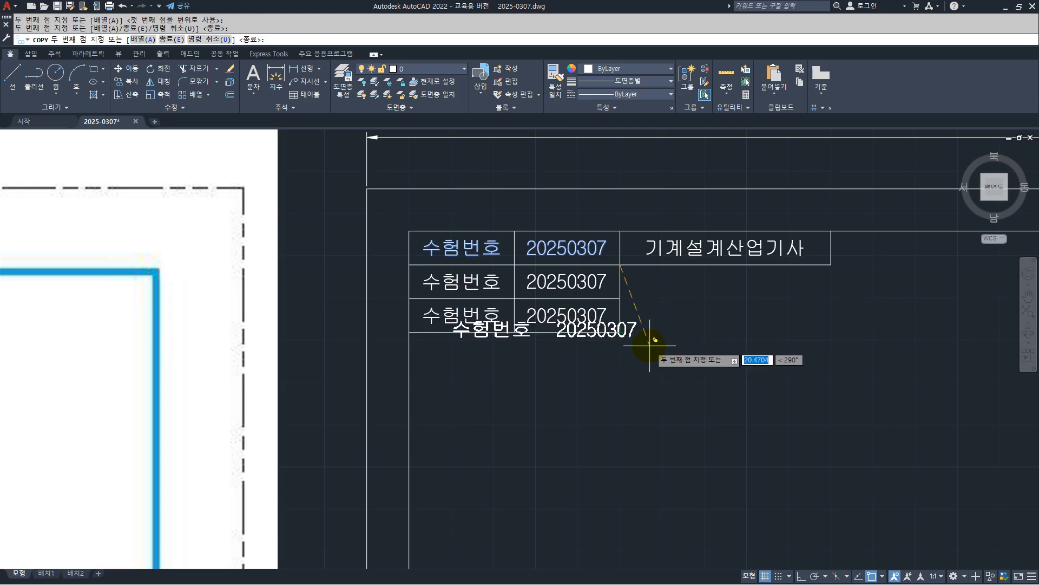
key("Escape")
- Change the copied label in the second row's first cell to 성 명, with wide spacing between the two characters
scroll(687, 325, "down", 6)
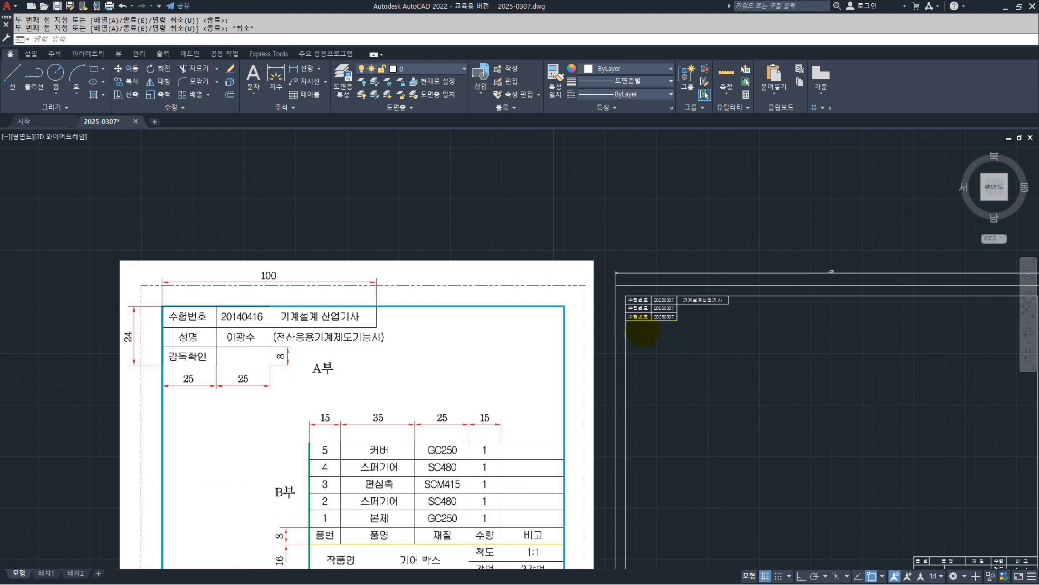
scroll(643, 330, "down", 4)
scroll(678, 321, "up", 2)
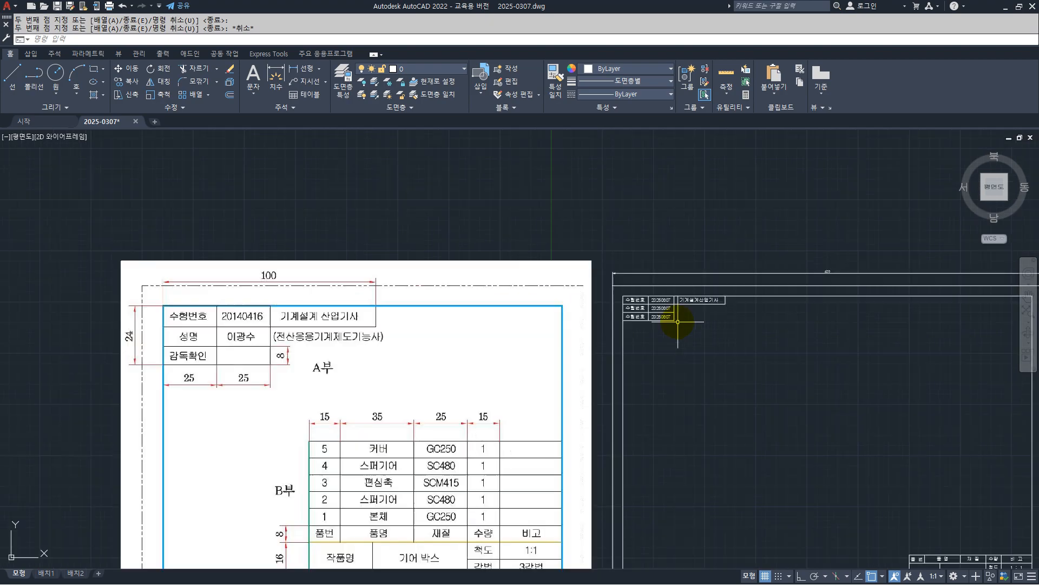
scroll(670, 308, "up", 8)
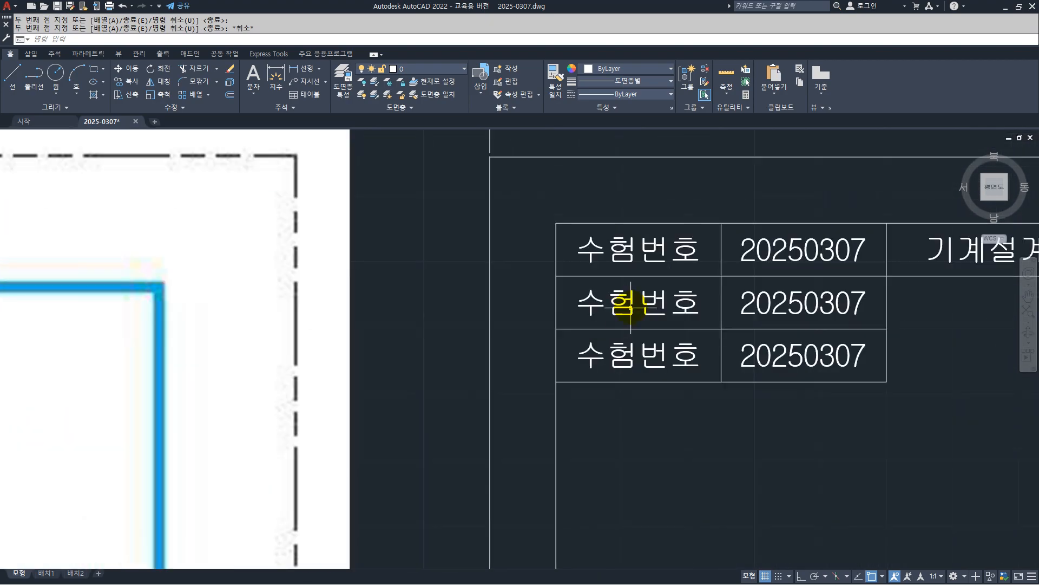
double_click(635, 312)
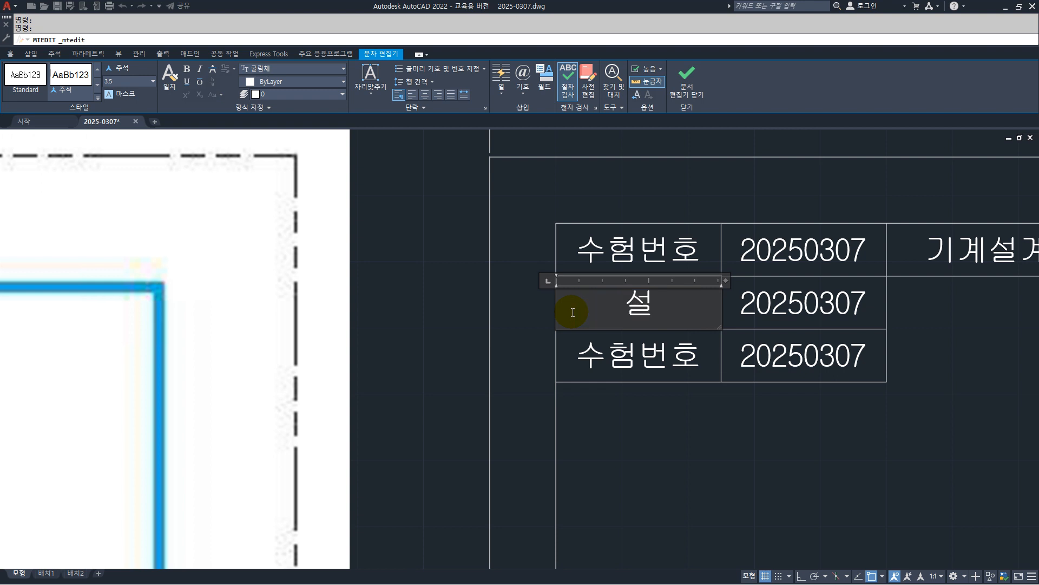
key("BackSpace")
key("BackSpace")
key("BackSpace")
key("BackSpace")
type("서여")
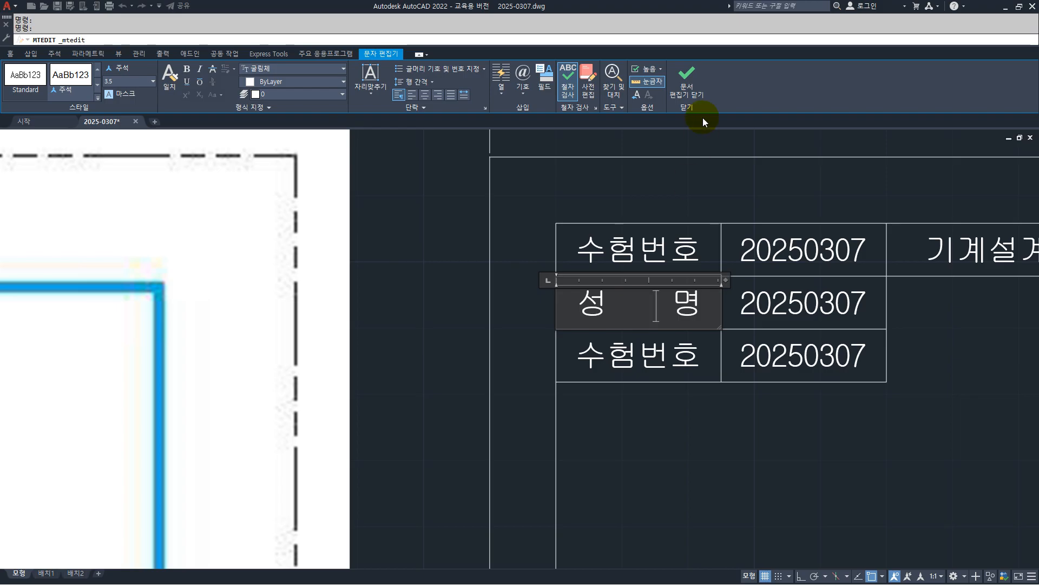
left_click(686, 78)
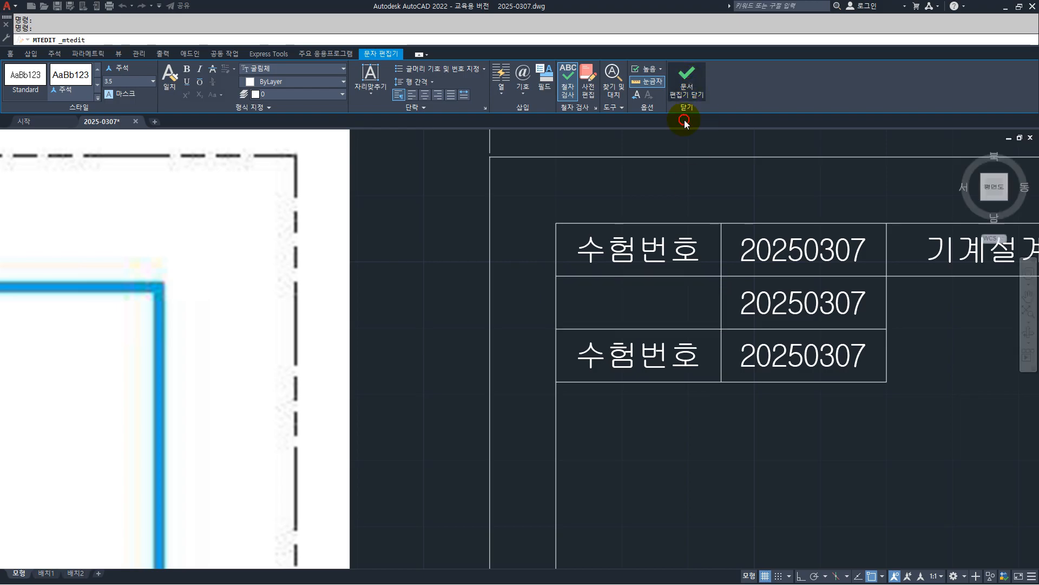
- Change the copied label in the third row's first cell to 감독확인
double_click(655, 356)
left_click_drag(699, 356, 576, 367)
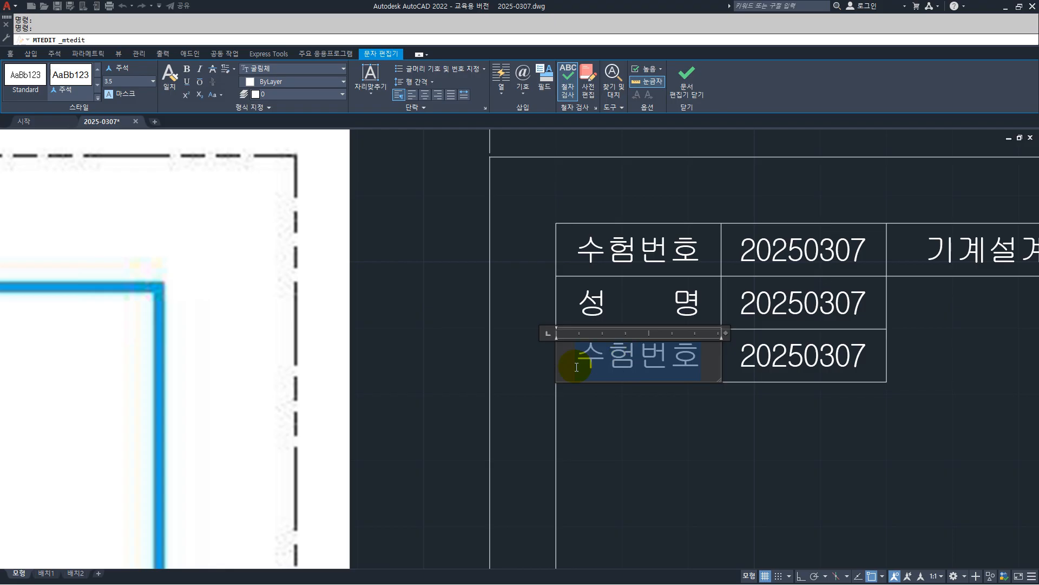
type("감독")
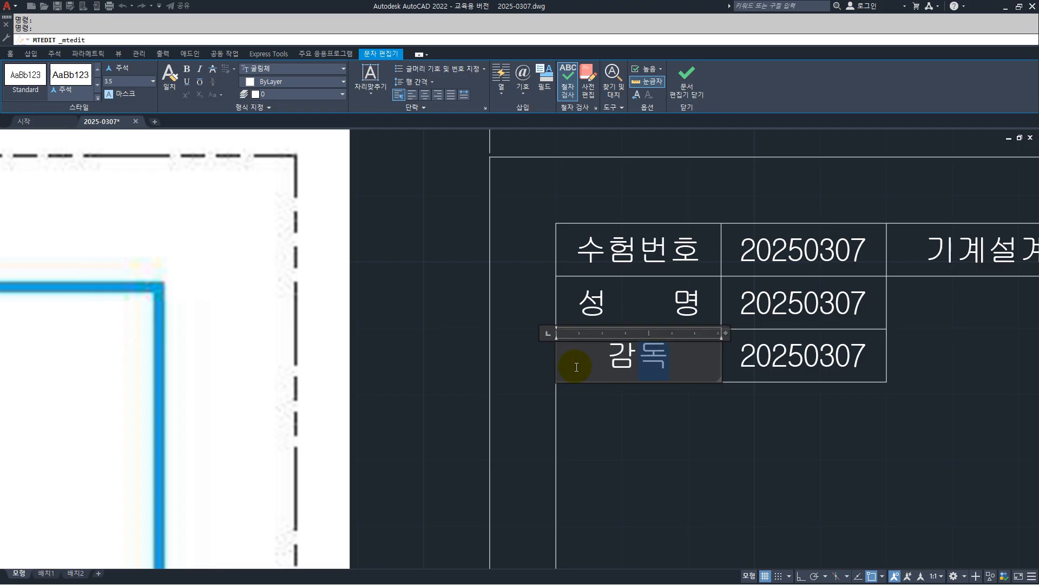
type("호인")
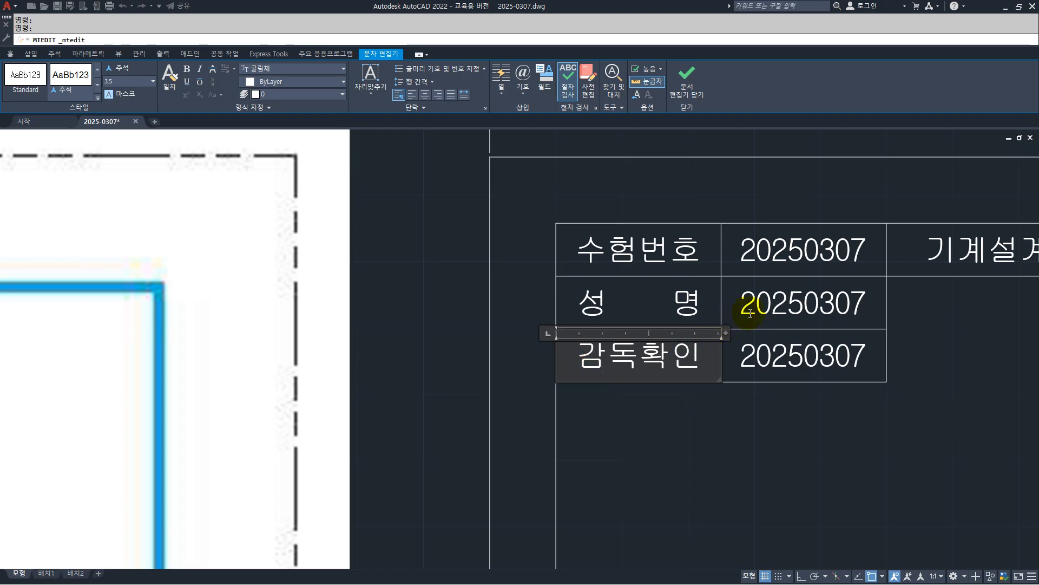
left_click(683, 76)
- Replace the copied number beside the 성 명 label with the examinee's full name
left_click(768, 298)
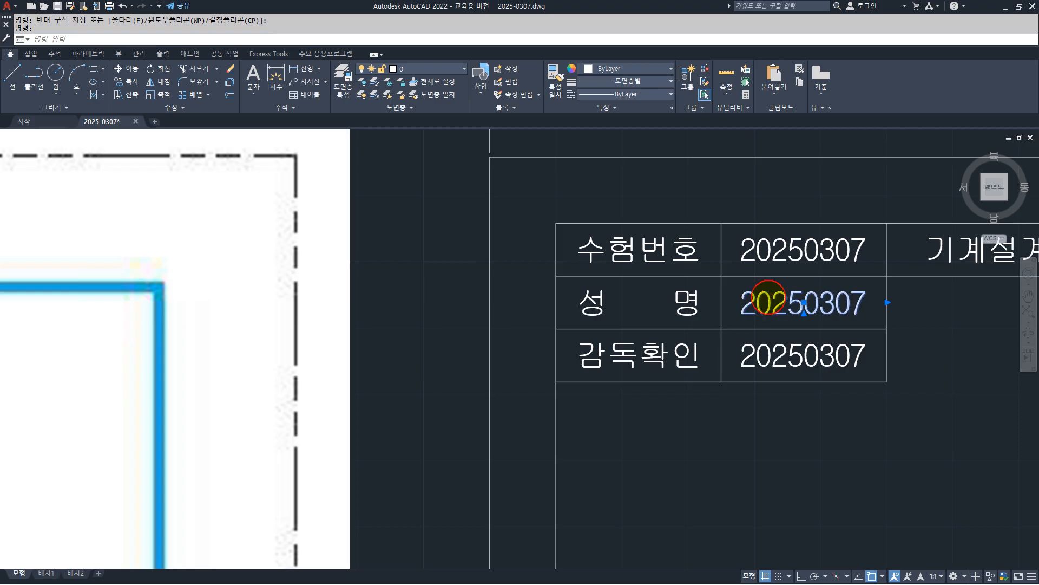
left_click(877, 307)
left_click_drag(865, 306, 732, 319)
type("ㅎ")
type("홍 길동")
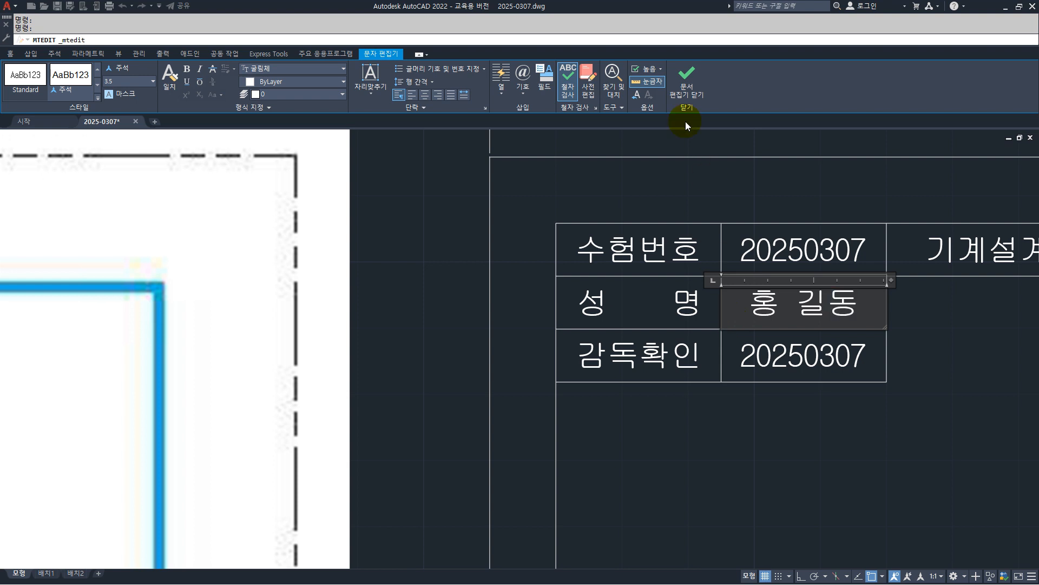
left_click(688, 79)
- Replace the copied number beside the 감독확인 label with (인) and set its text height to 2.5
double_click(787, 358)
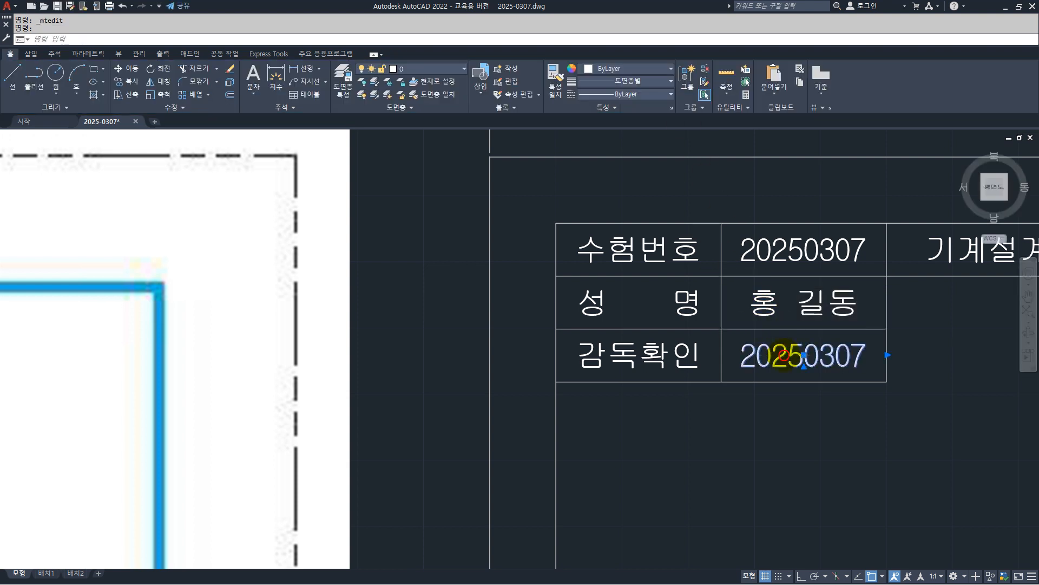
left_click_drag(866, 361, 731, 377)
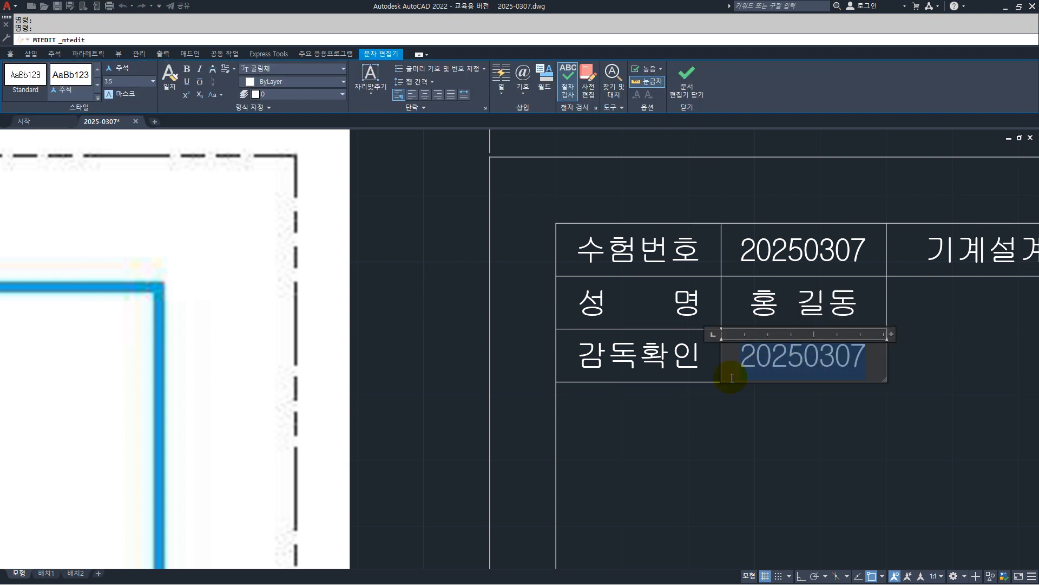
type("(인)")
left_click_drag(767, 361, 826, 370)
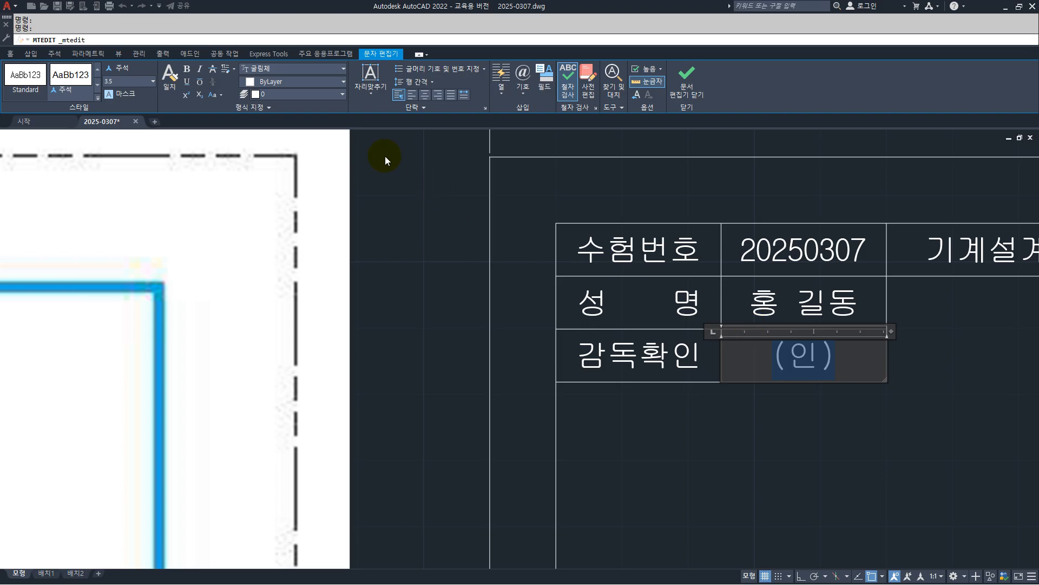
left_click(153, 82)
left_click(128, 104)
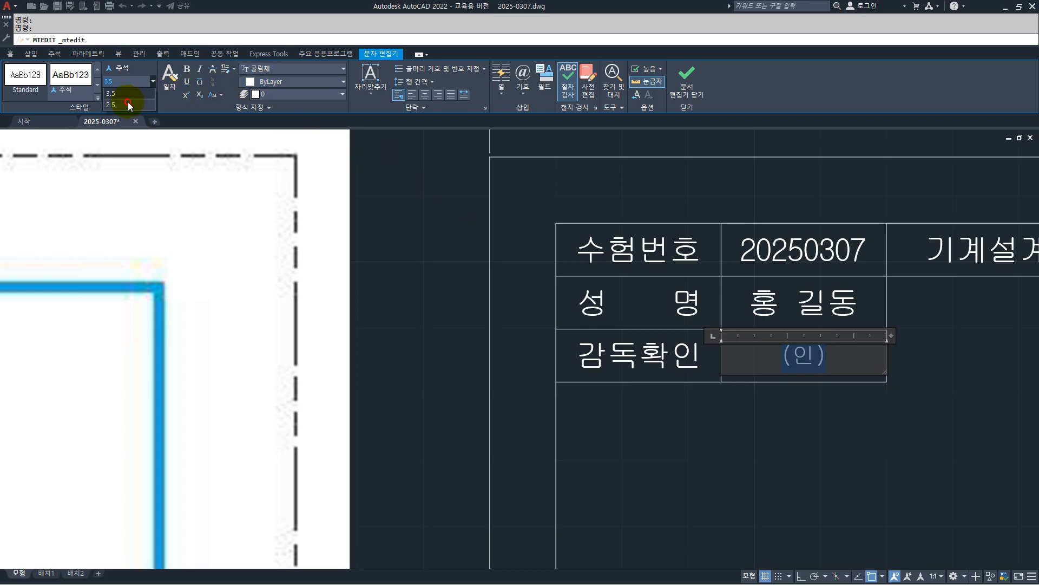
left_click(683, 78)
- Move the (인) text horizontally to the right end of its table cell
left_click(128, 70)
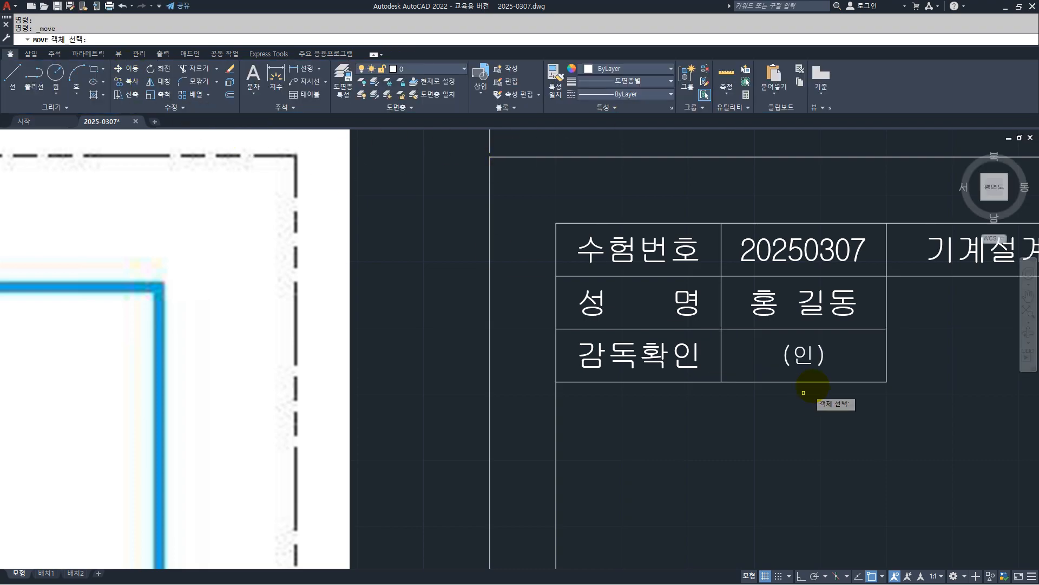
left_click(785, 353)
key("Return")
left_click(784, 353)
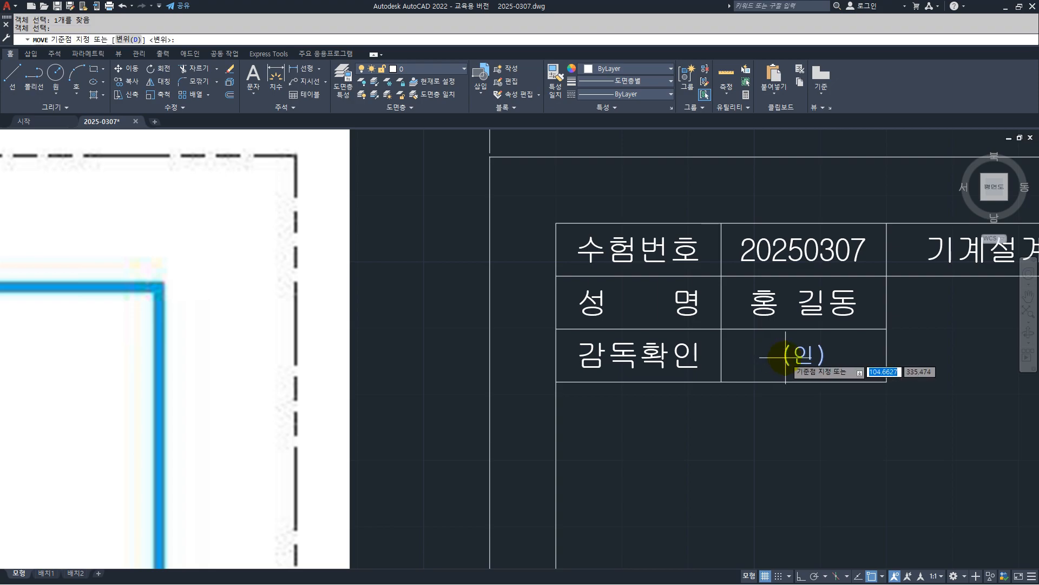
left_click(839, 356)
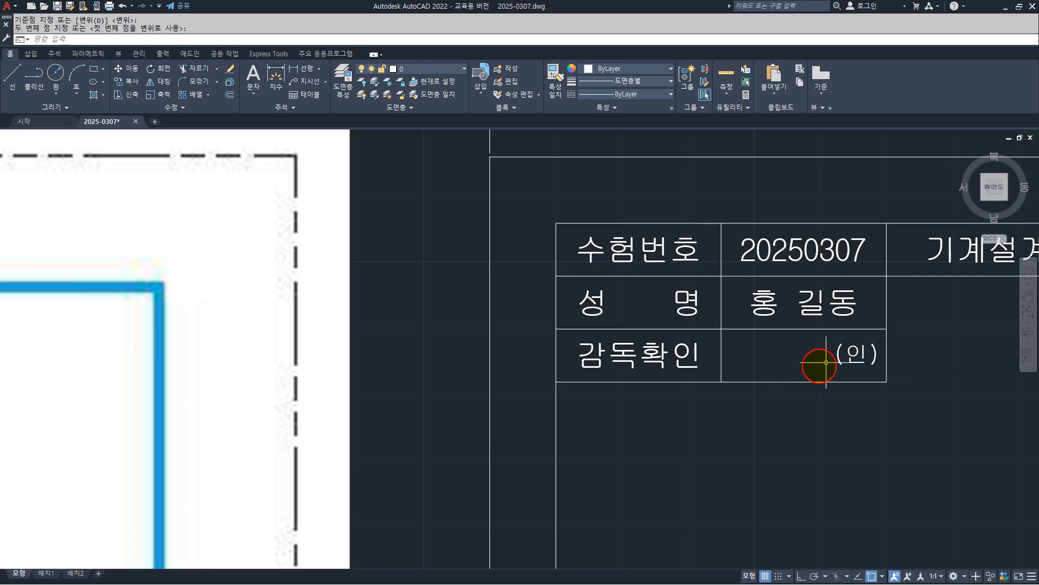
- Move the reference layout image beside the drawing sheet to the far right, beyond the other reference images
scroll(617, 301, "down", 6)
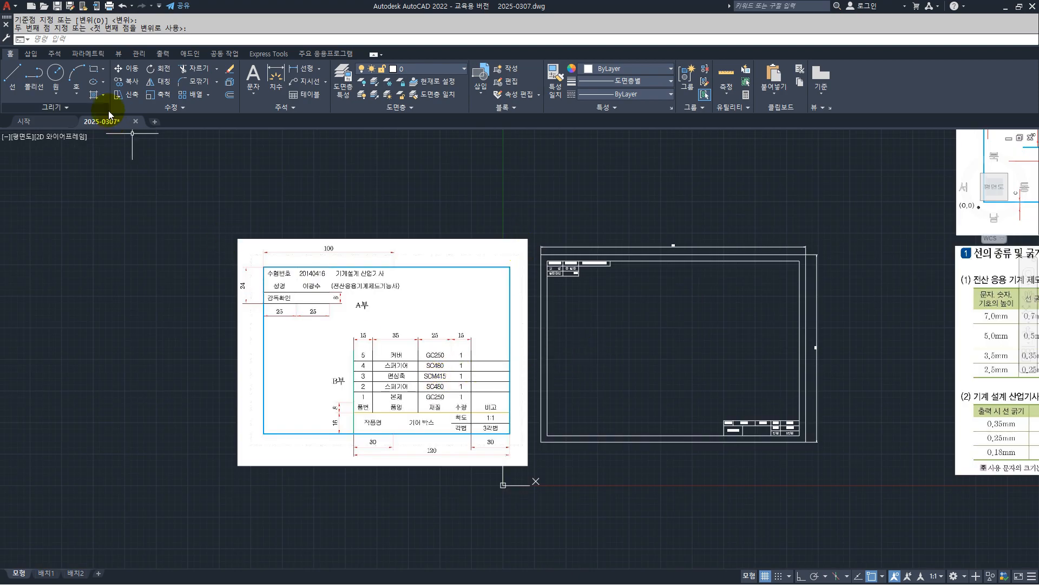
left_click(121, 73)
left_click(357, 526)
left_click(279, 462)
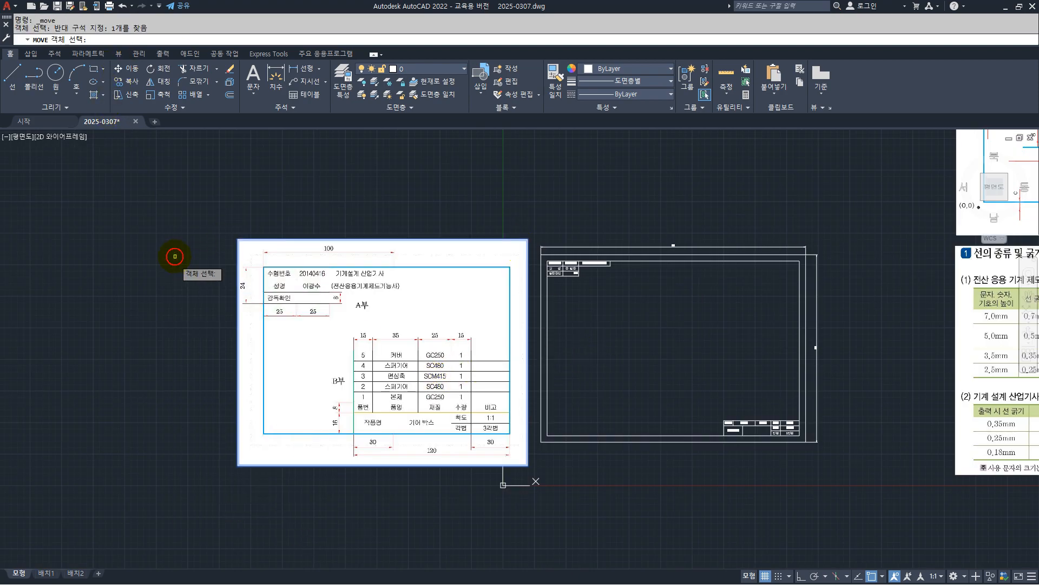
scroll(140, 297, "down", 2)
key("Return")
left_click(210, 356)
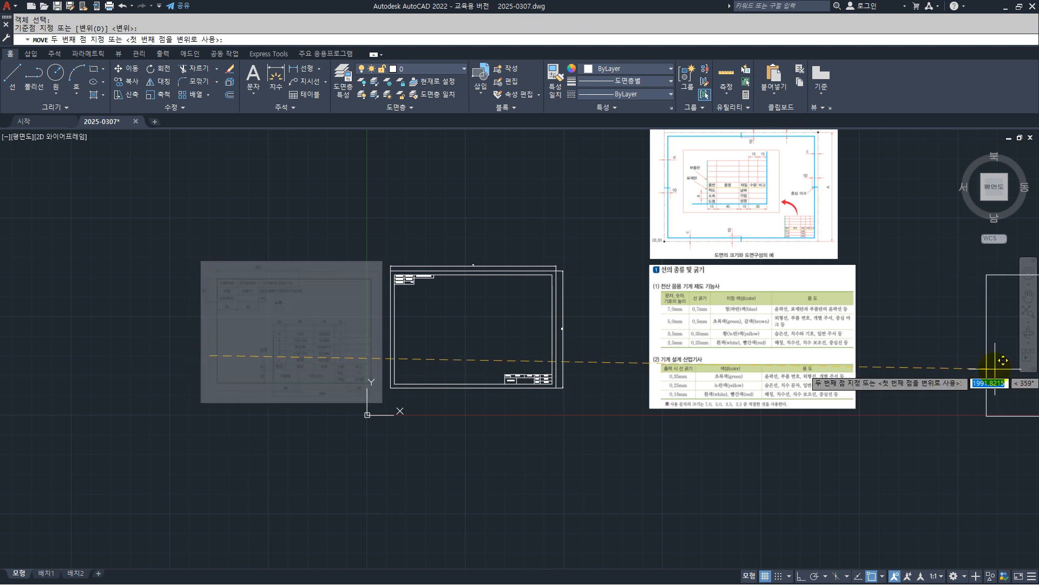
left_click(918, 356)
- Draw a vertical centre mark line 15 mm long, downward from the midpoint of the sheet's outer top edge
scroll(522, 315, "up", 4)
scroll(368, 346, "up", 2)
scroll(378, 341, "down", 2)
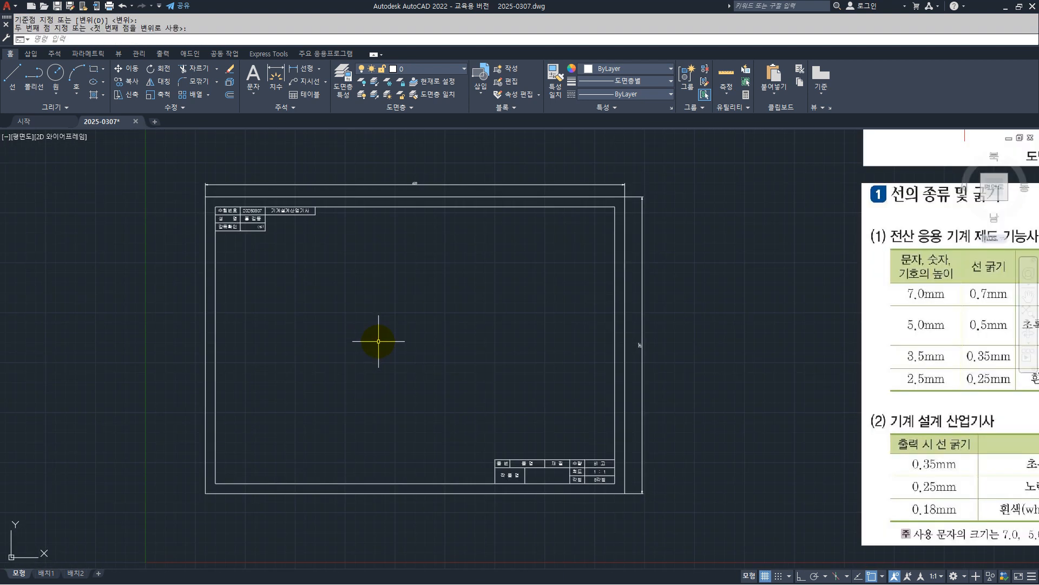
left_click(12, 74)
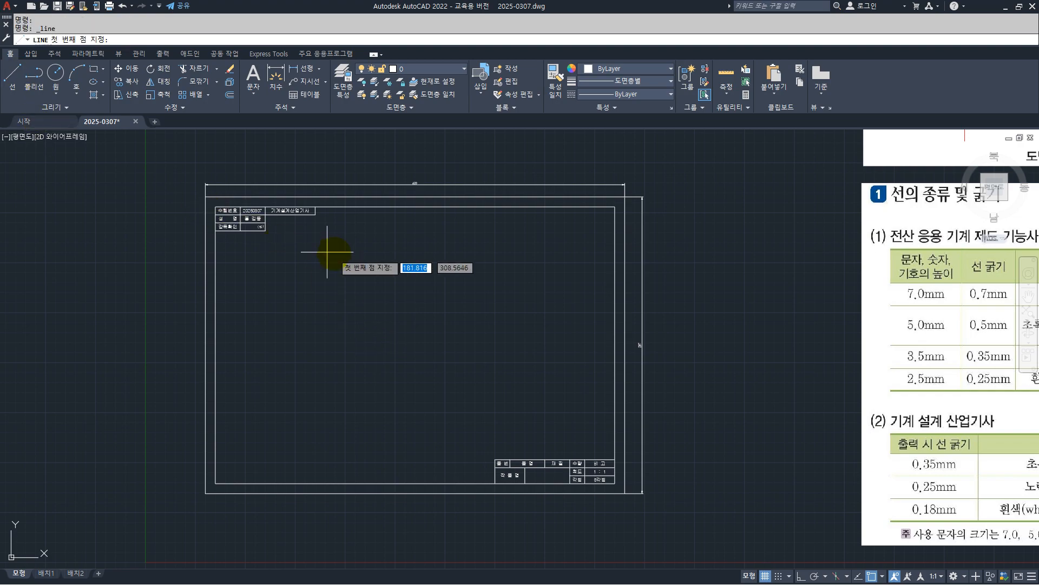
scroll(334, 253, "up", 2)
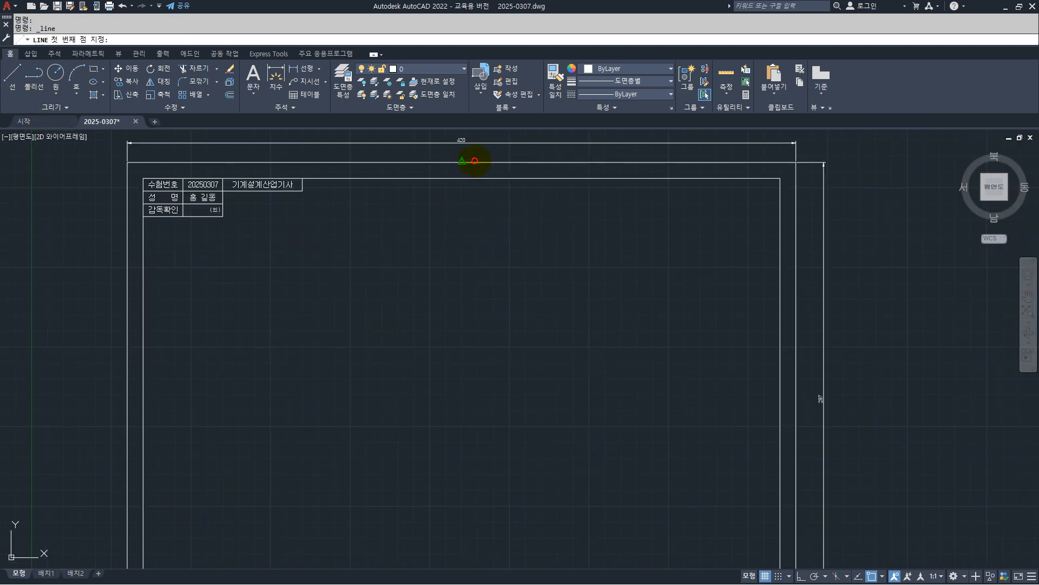
left_click(462, 163)
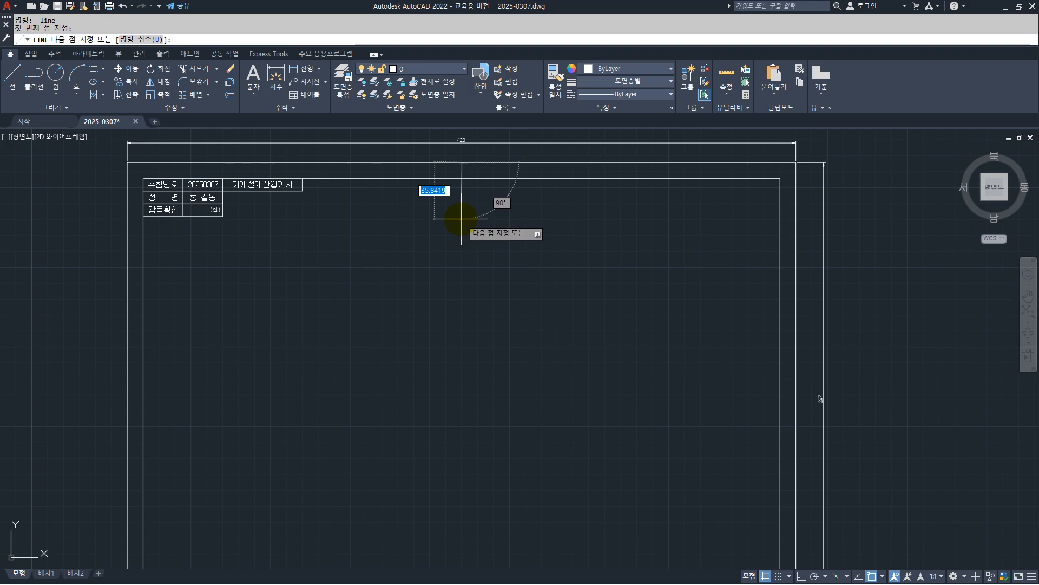
key("shift")
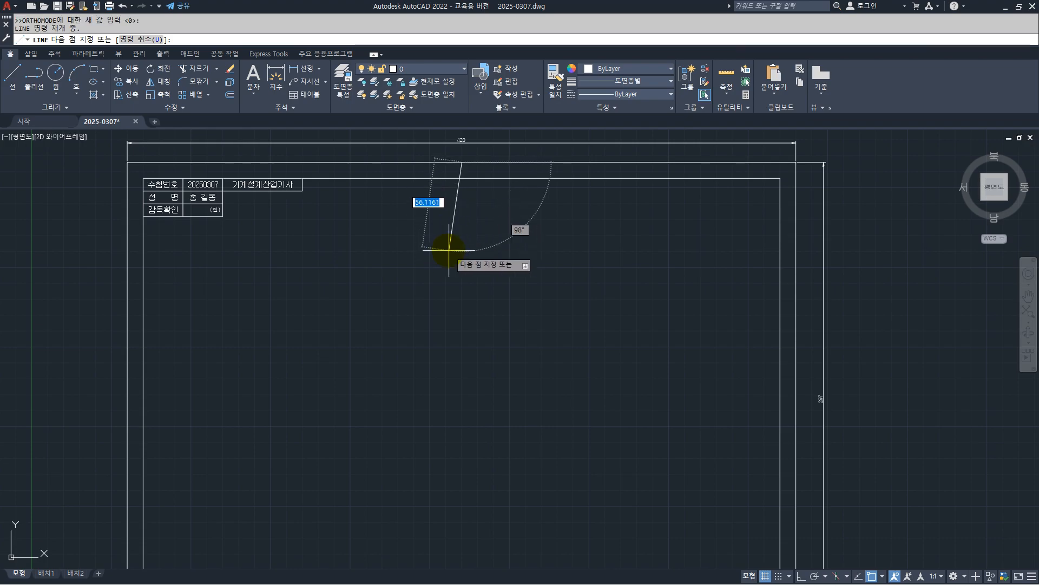
key("F8")
type("15")
key("Return")
key("F8")
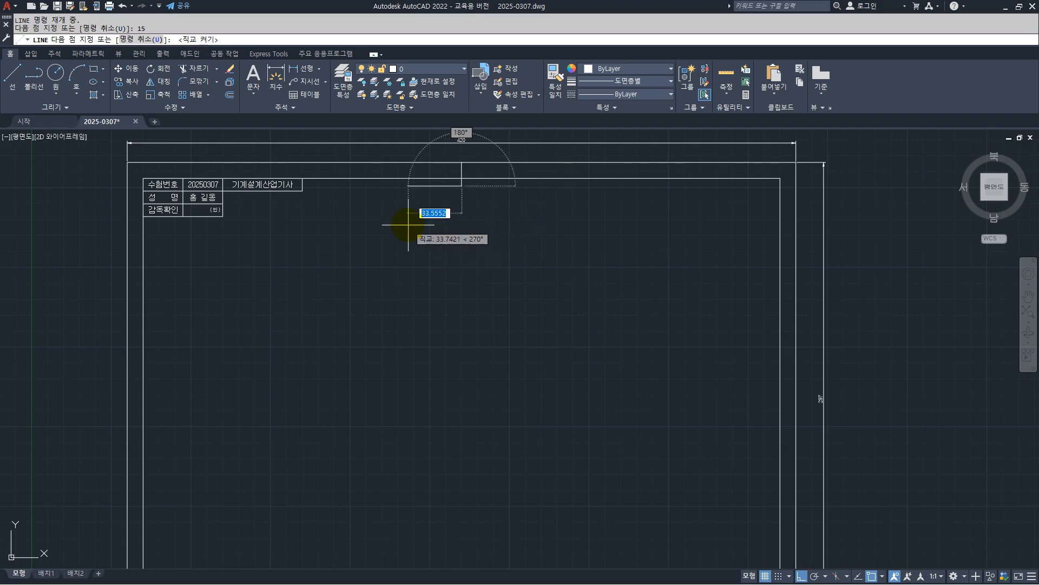
- Draw a horizontal centre mark line 15 mm long, inward from the midpoint of the sheet's outer left edge
left_click(5, 75)
scroll(433, 219, "down", 3)
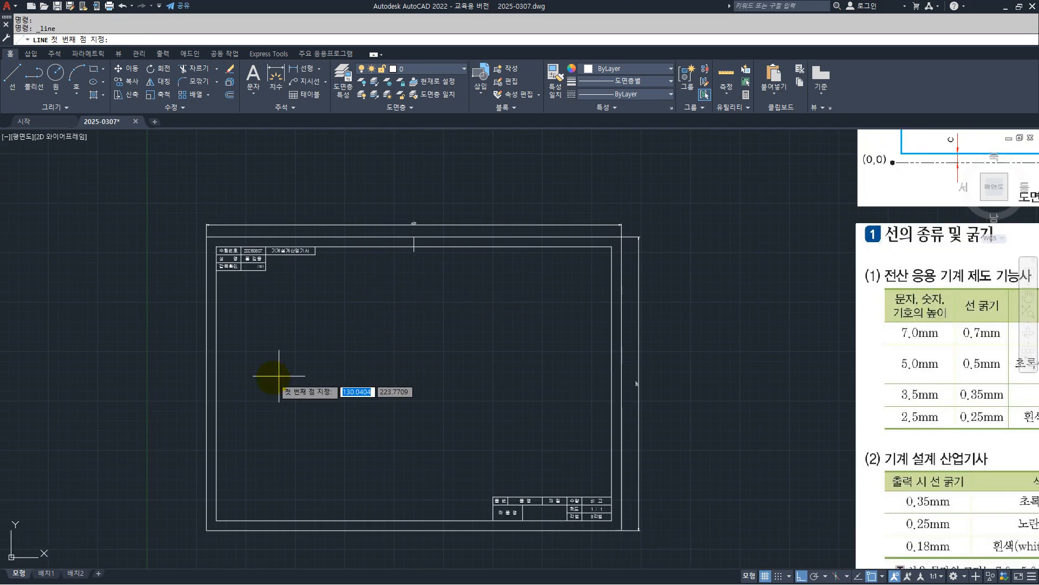
key("F8")
left_click(207, 383)
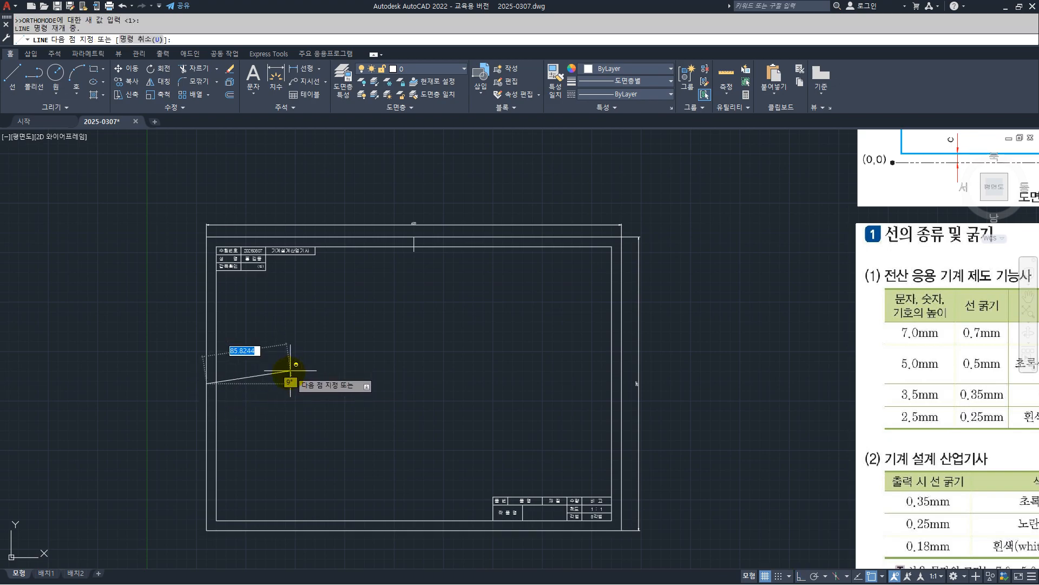
scroll(242, 377, "up", 2)
key("F8")
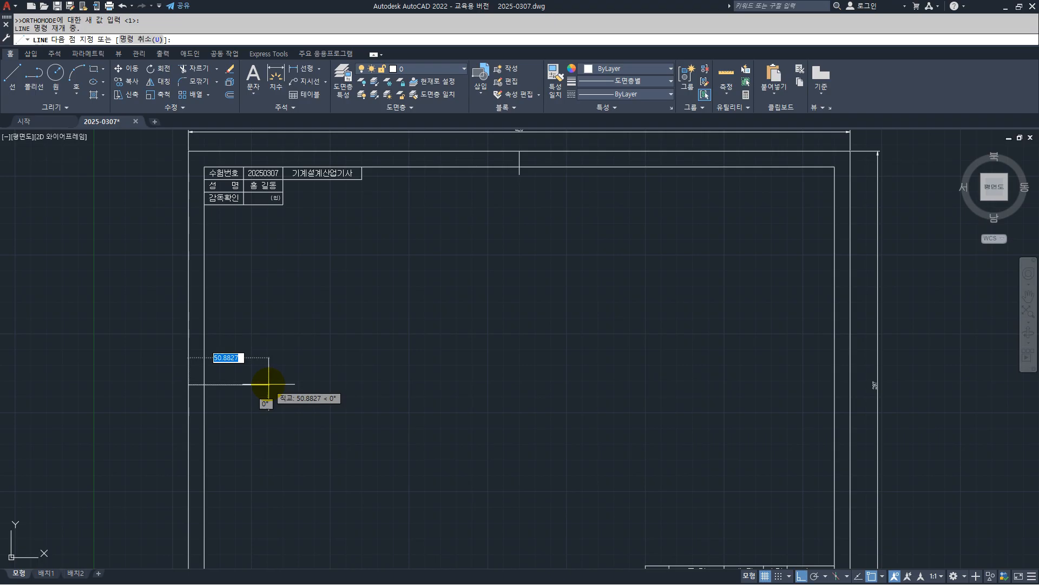
key("F8")
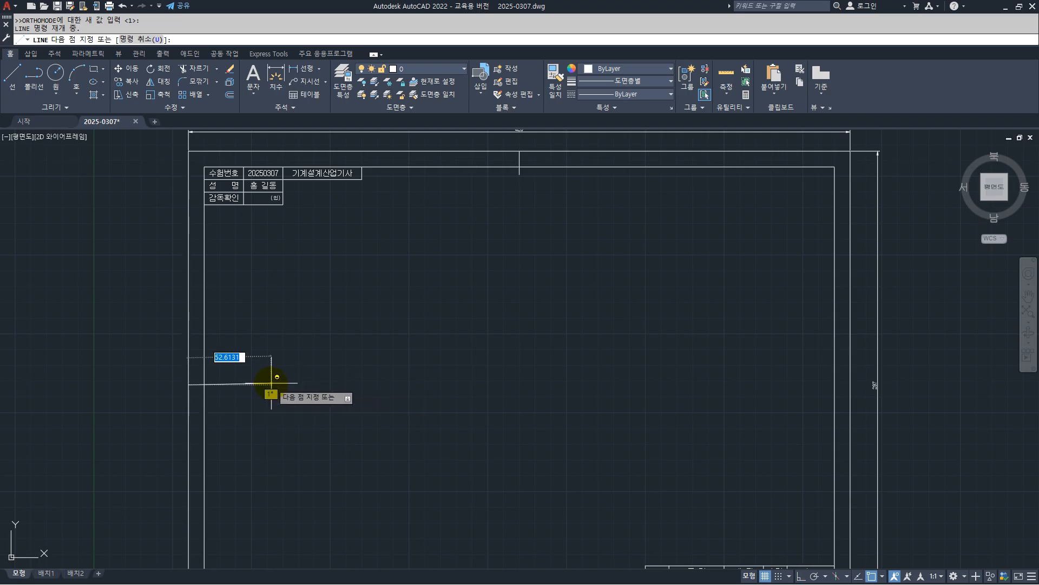
key("F8")
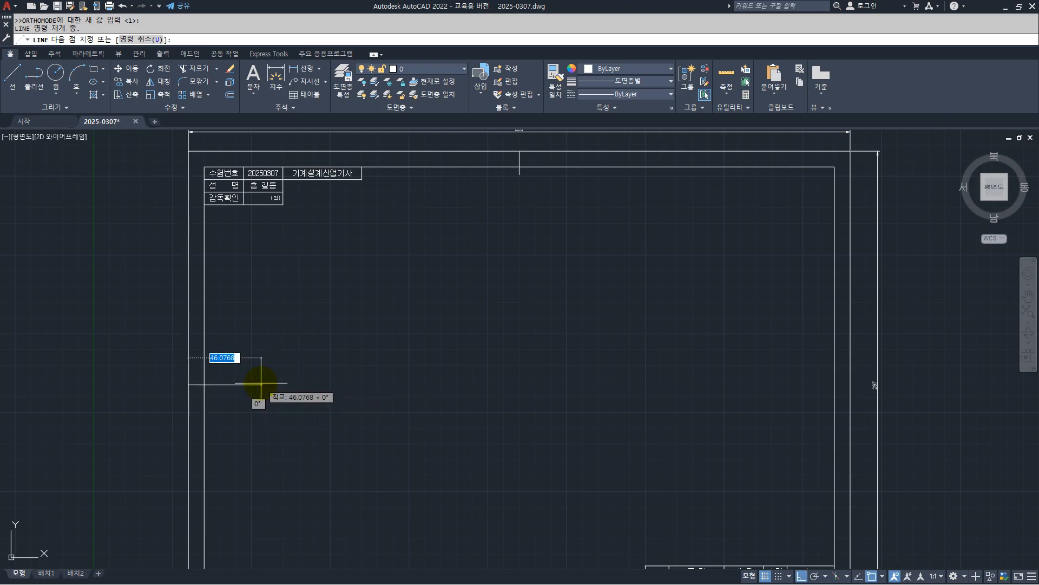
type("1")
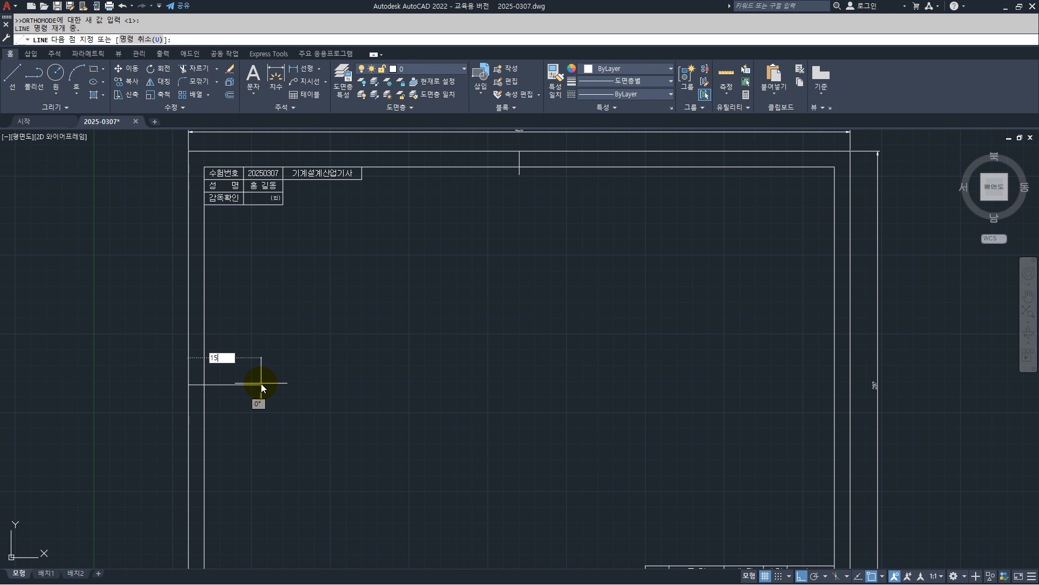
type("5")
key("Return")
key("Escape")
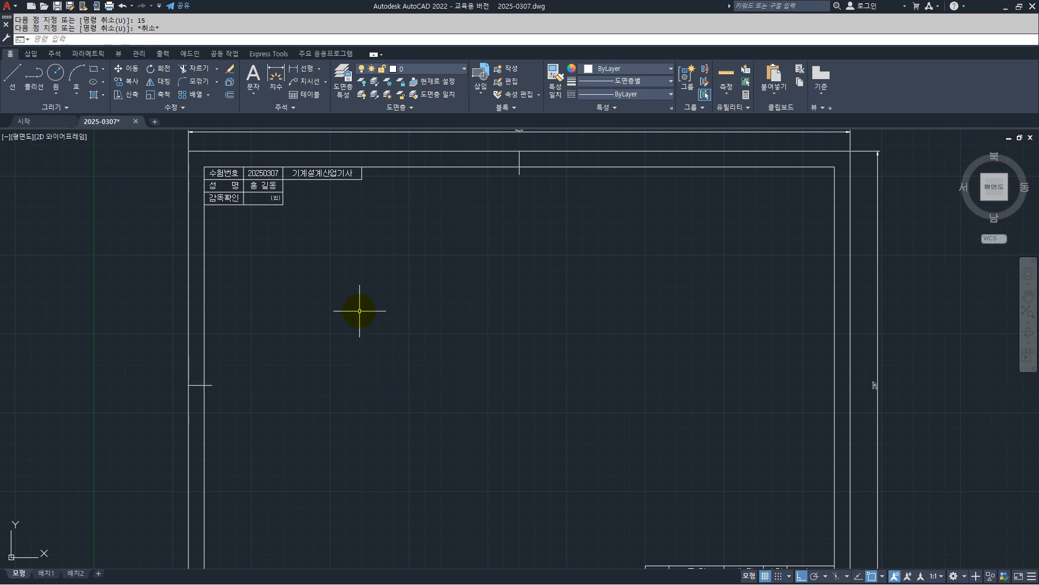
- Copy the top centre mark straight down so its lower end meets the midpoint of the sheet's outer bottom edge
scroll(389, 265, "down", 2)
left_click(129, 68)
left_click(133, 81)
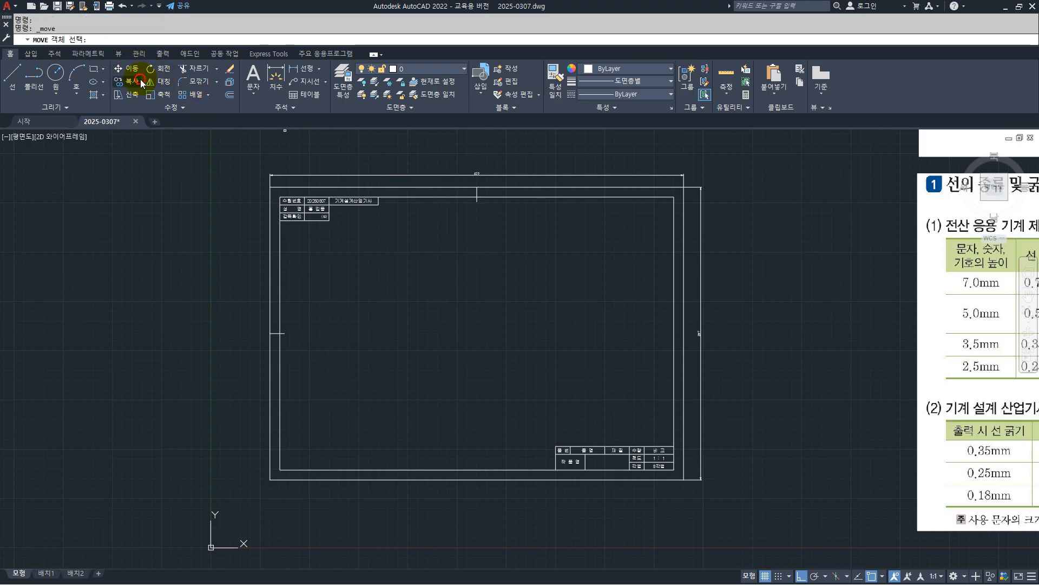
left_click(477, 201)
key("Return")
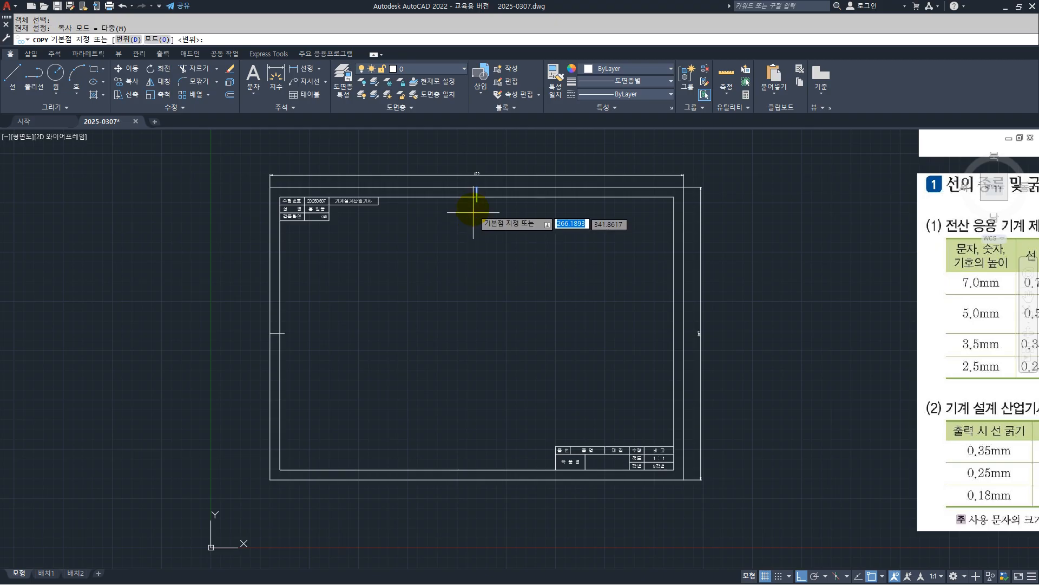
left_click(477, 202)
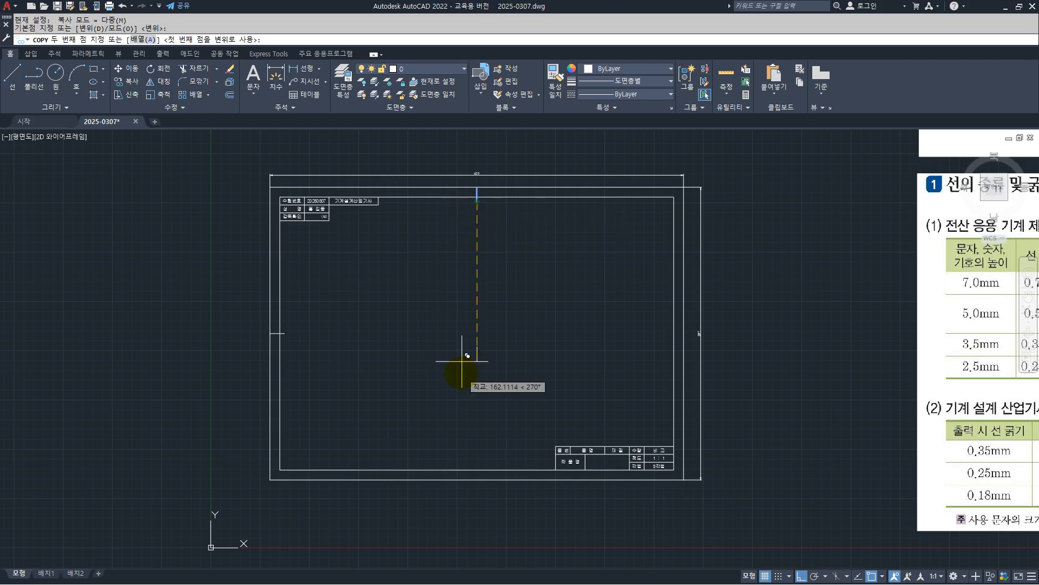
left_click(476, 479)
- Copy the left centre mark straight across so its inner end meets the midpoint of the sheet's outer right edge
left_click(125, 81)
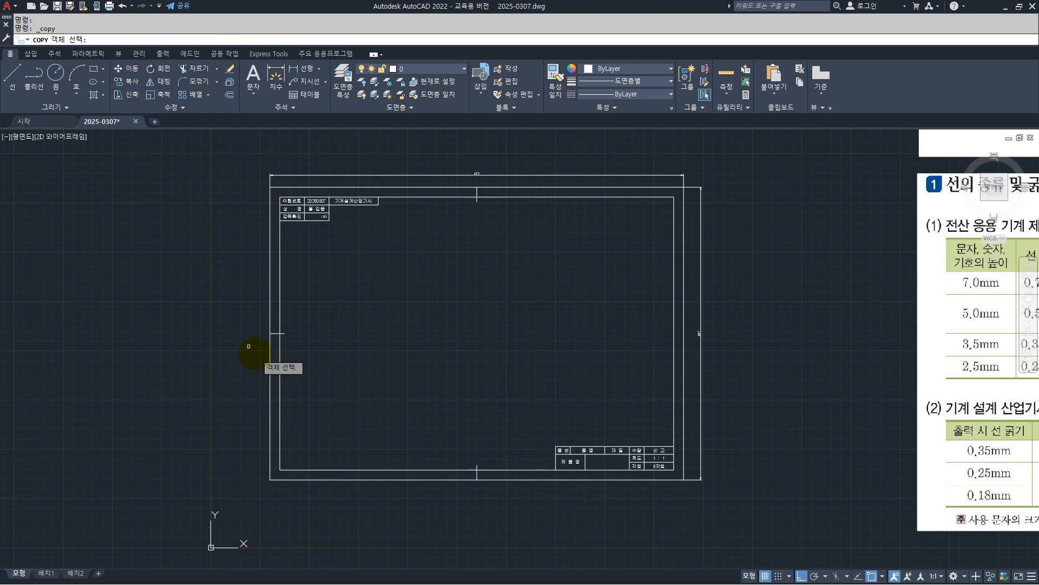
left_click(285, 335)
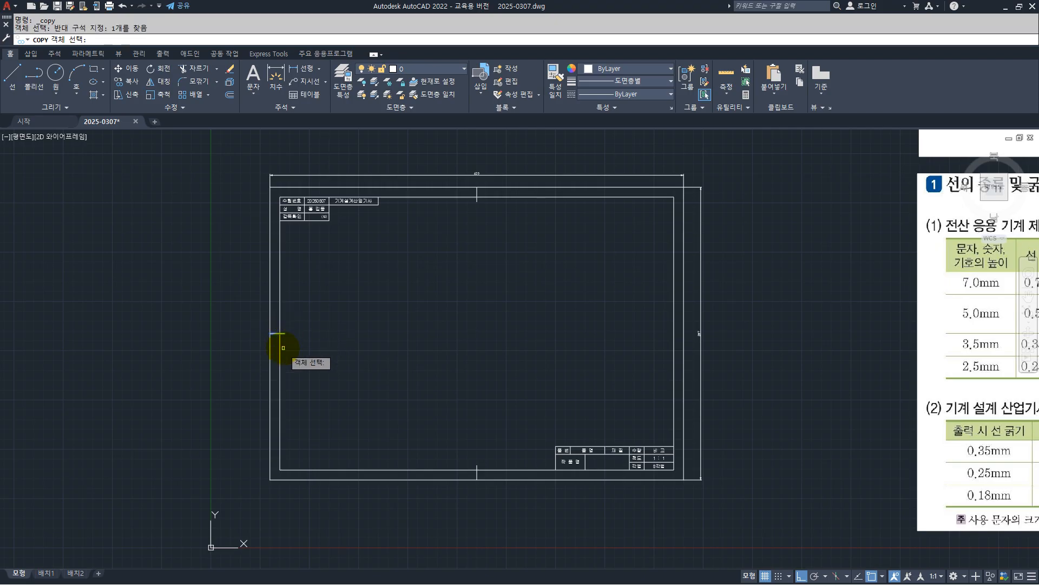
key("Return")
left_click(280, 334)
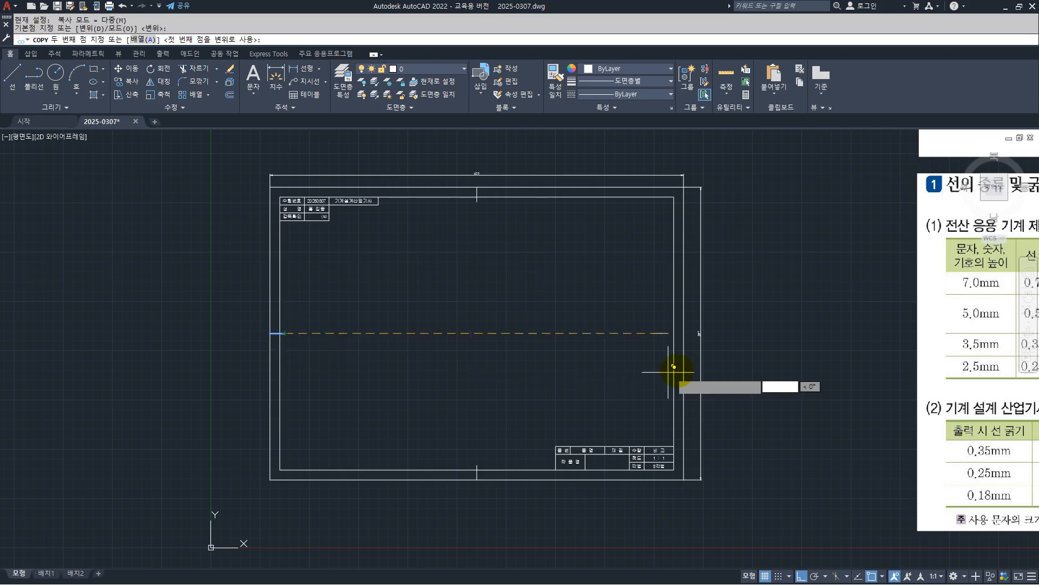
left_click(683, 333)
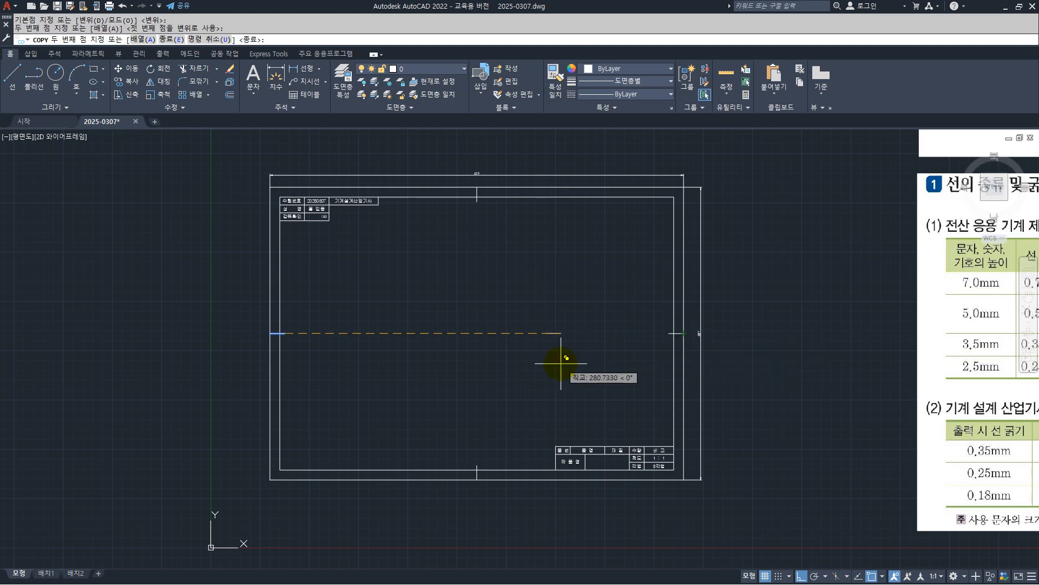
key("Escape")
- Examine the centre marks on the four edges of the reference sheet layout image
scroll(373, 353, "down", 1)
mouse_move(436, 330)
middle_mouse_down()
mouse_move(359, 361)
mouse_move(339, 413)
middle_mouse_up()
middle_click_drag(543, 382, 435, 482)
scroll(796, 218, "up", 2)
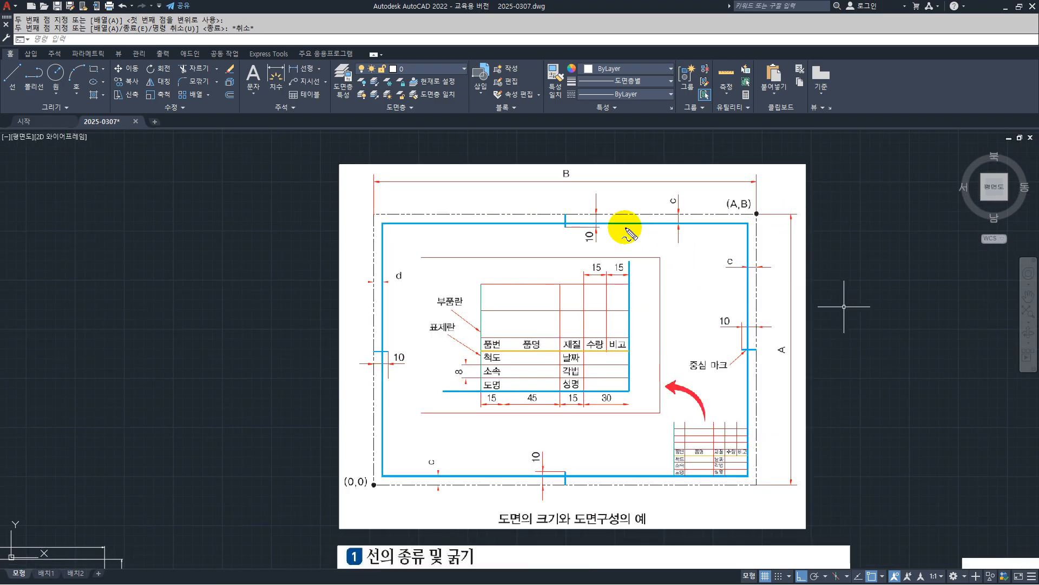
left_click_drag(557, 232, 568, 253)
left_click_drag(383, 376, 401, 370)
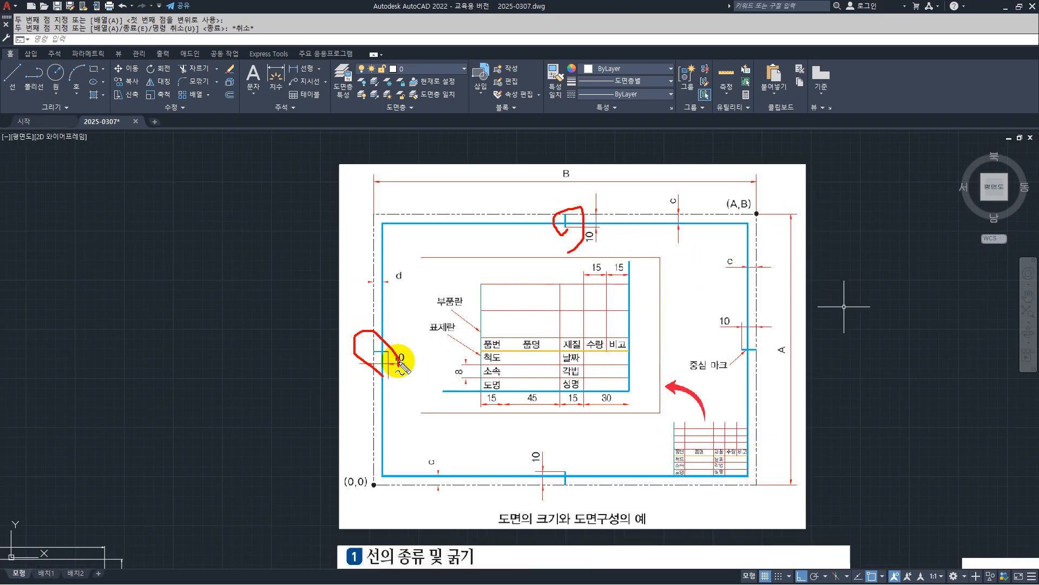
mouse_move(745, 401)
left_mouse_down()
mouse_move(761, 338)
mouse_move(747, 382)
left_mouse_up()
mouse_move(577, 465)
left_mouse_down()
mouse_move(546, 488)
mouse_move(557, 491)
left_mouse_up()
mouse_move(728, 495)
left_mouse_down()
mouse_move(715, 493)
mouse_move(701, 412)
mouse_move(761, 485)
left_mouse_up()
key("Escape")
- Examine the line thickness, colour and text height specifications in the 선의 종류 및 굵기 reference tables
scroll(682, 273, "down", 4)
scroll(320, 504, "up", 2)
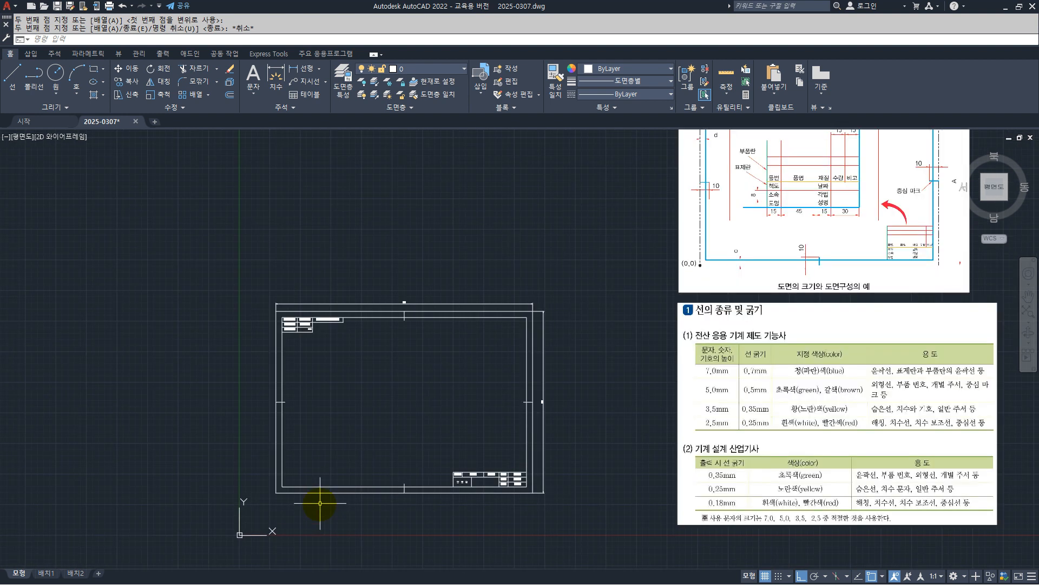
scroll(346, 436, "up", 2)
middle_click_drag(393, 430, 218, 383)
middle_click_drag(936, 462, 630, 430)
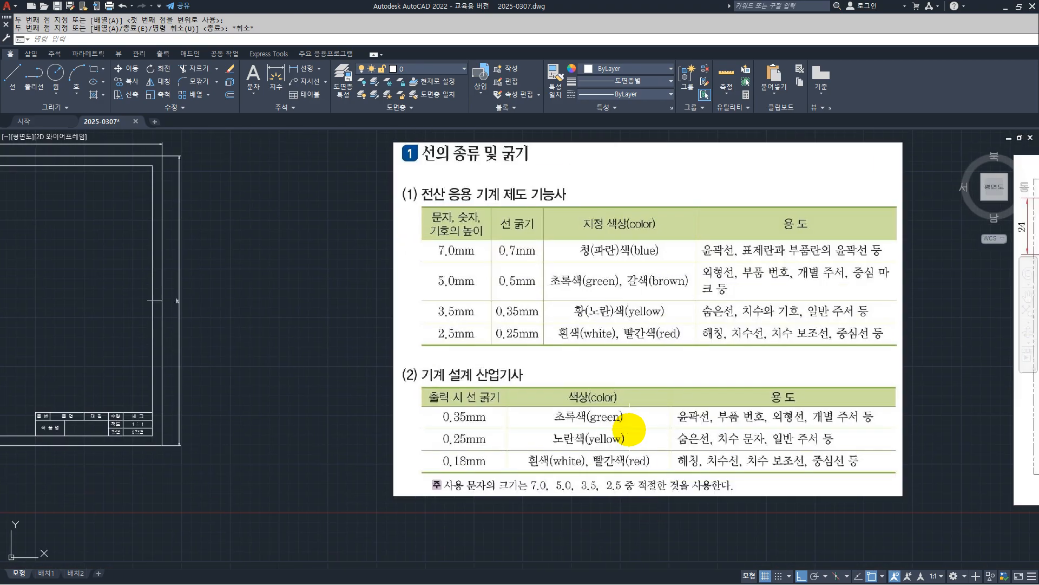
mouse_move(636, 503)
left_mouse_down()
mouse_move(394, 422)
mouse_move(977, 439)
mouse_move(531, 505)
left_mouse_up()
mouse_move(433, 433)
left_mouse_down()
mouse_move(508, 433)
mouse_move(503, 448)
left_mouse_up()
left_click_drag(430, 469, 494, 470)
mouse_move(589, 487)
left_mouse_down()
mouse_move(599, 405)
mouse_move(605, 441)
left_mouse_up()
mouse_move(547, 349)
left_mouse_down()
mouse_move(353, 248)
mouse_move(728, 332)
left_mouse_up()
left_click_drag(433, 265, 624, 265)
left_click_drag(484, 291, 570, 293)
left_click_drag(497, 324, 585, 328)
key("Escape")
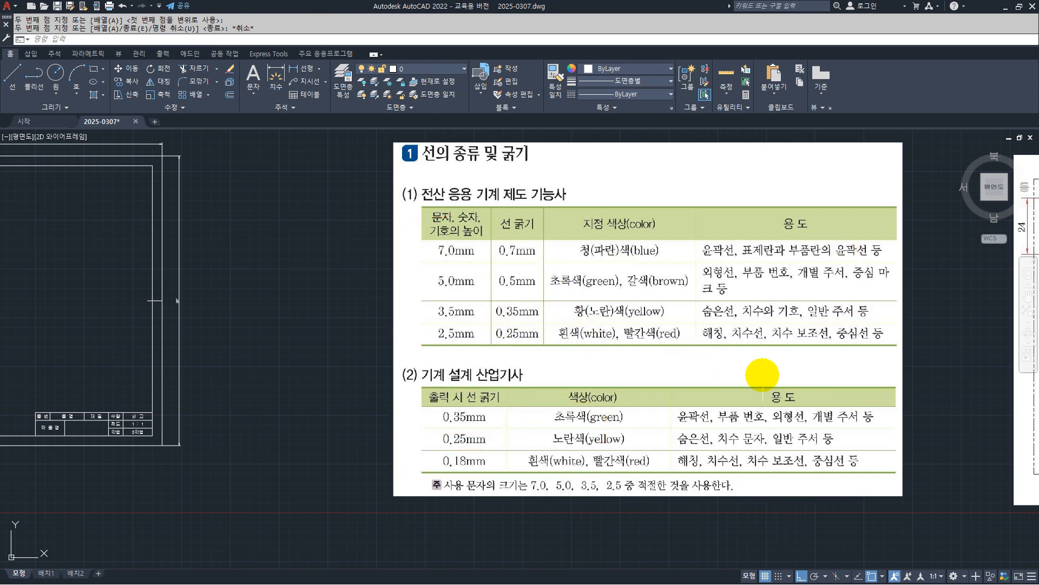
- Examine the 기계 설계 산업기사 reference table of plotted line thicknesses, colours and uses, including its text-size note
scroll(737, 407, "down", 5)
scroll(737, 444, "up", 8)
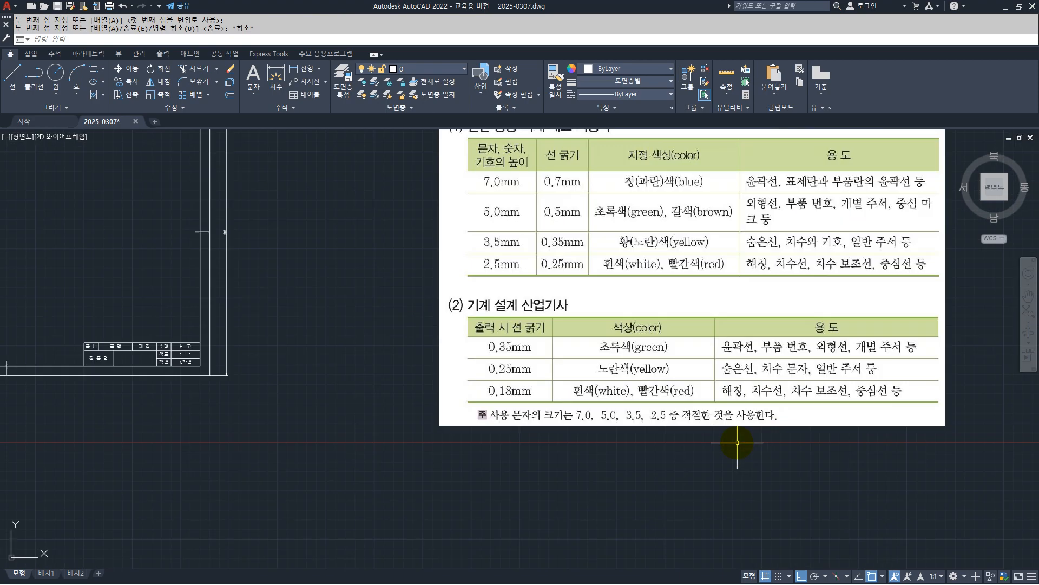
left_click_drag(342, 399, 807, 403)
key("Escape")
scroll(801, 413, "down", 5)
scroll(622, 344, "down", 4)
scroll(543, 204, "up", 4)
middle_click_drag(520, 227, 443, 225)
- Create seven new layers in the layer properties manager, with the manager moved off the ribbon
left_click(351, 84)
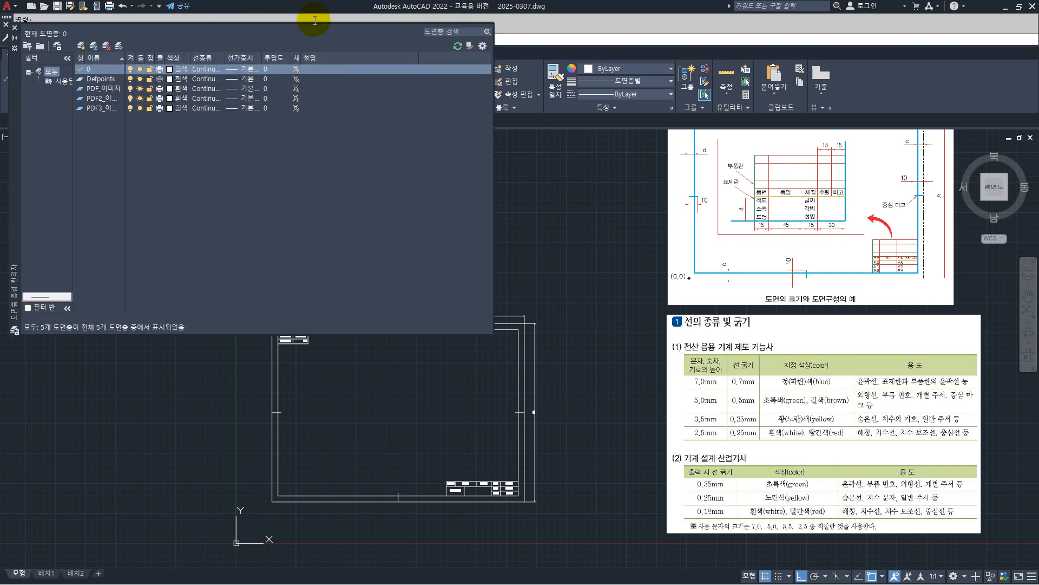
left_click_drag(12, 196, 502, 316)
left_click(568, 163)
left_click(570, 163)
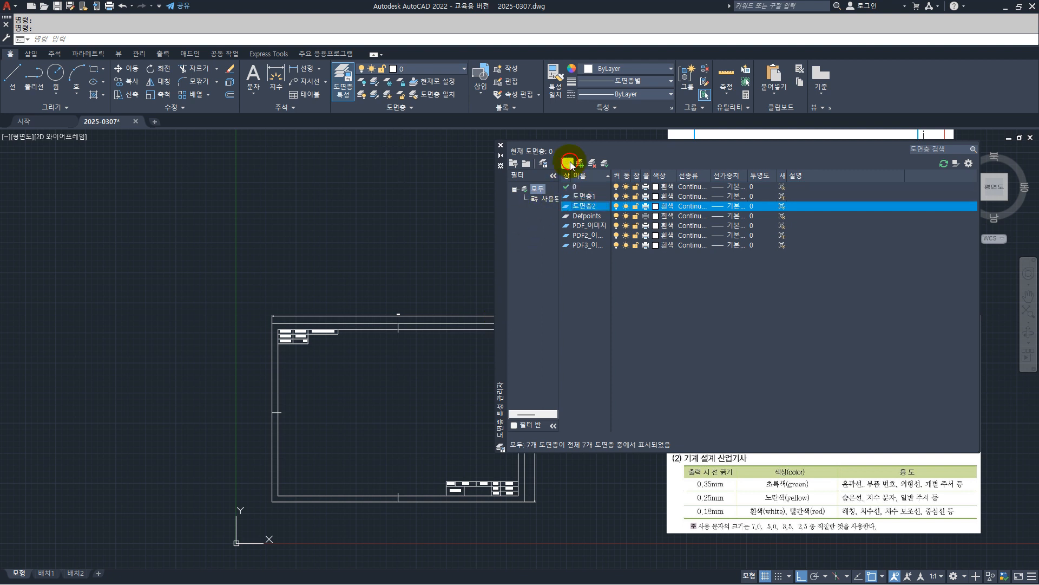
left_click(569, 163)
left_click(570, 163)
left_click(570, 163)
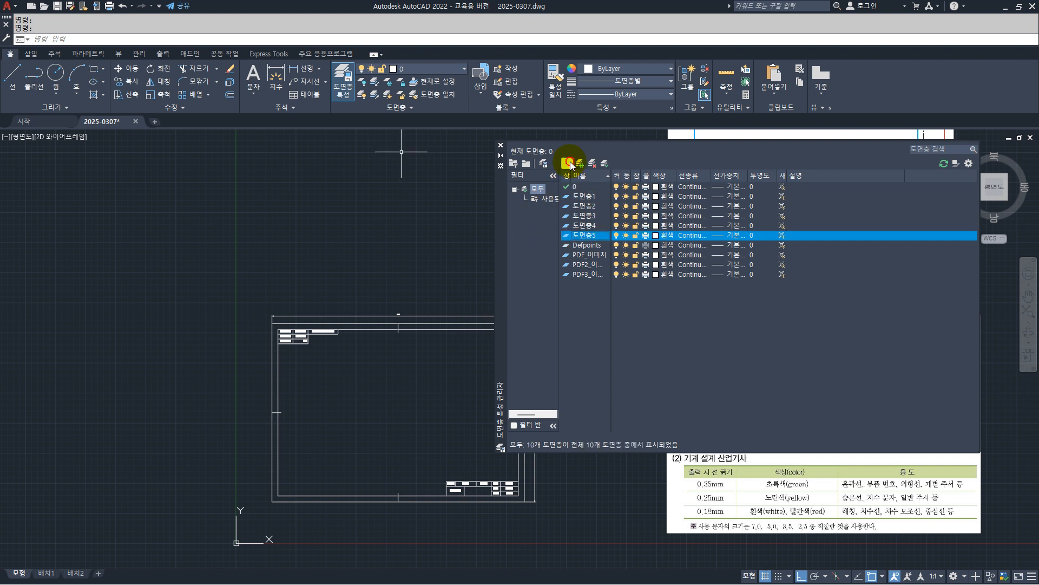
left_click(570, 163)
left_click(569, 163)
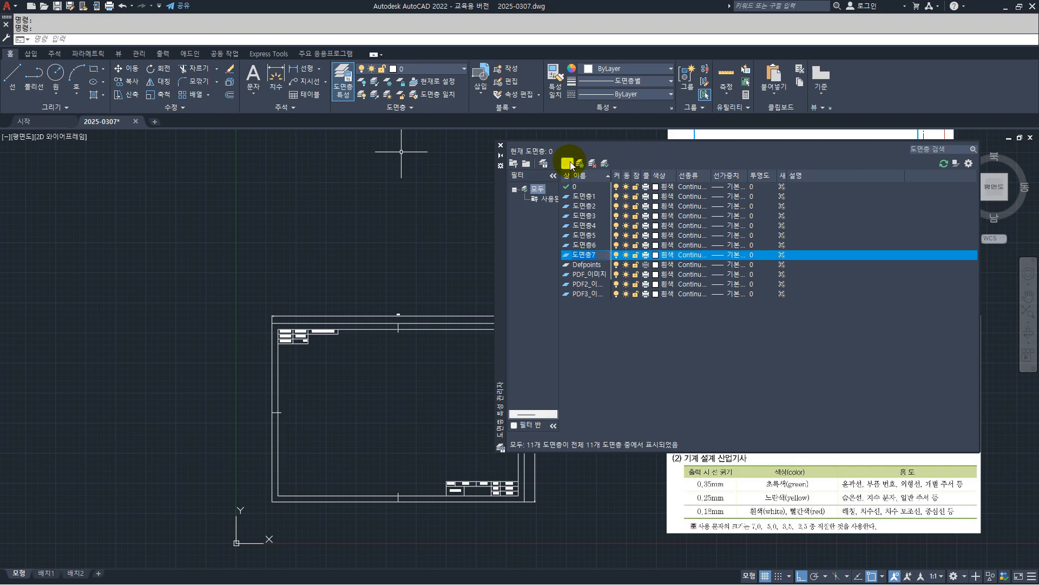
- Rename the layer 도면층1 as 윤곽선 and the layer 도면층2 as 외형선
left_click(598, 198)
right_click(593, 200)
left_click(635, 258)
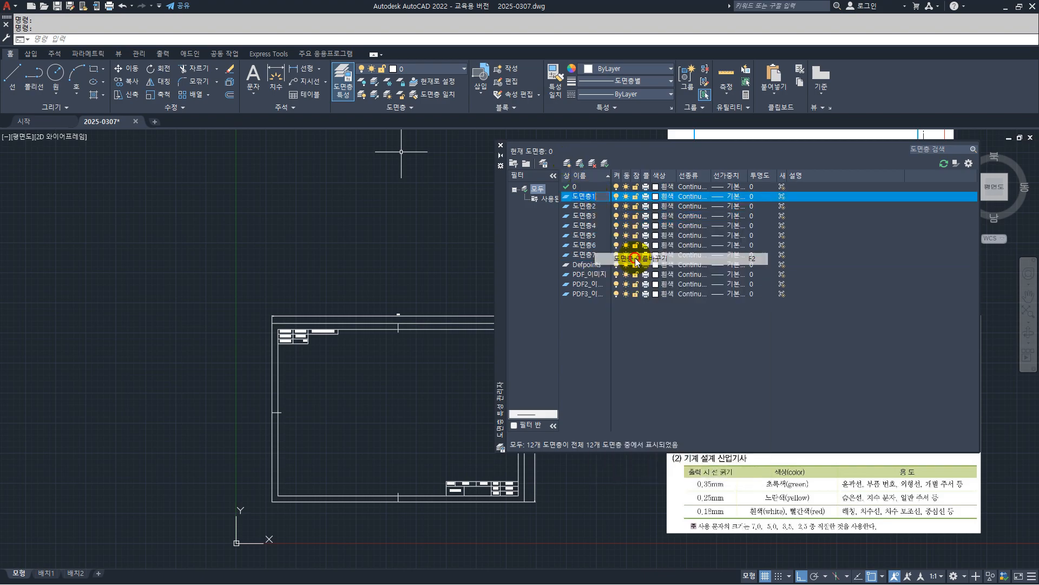
type("ㅇㅜㄴ")
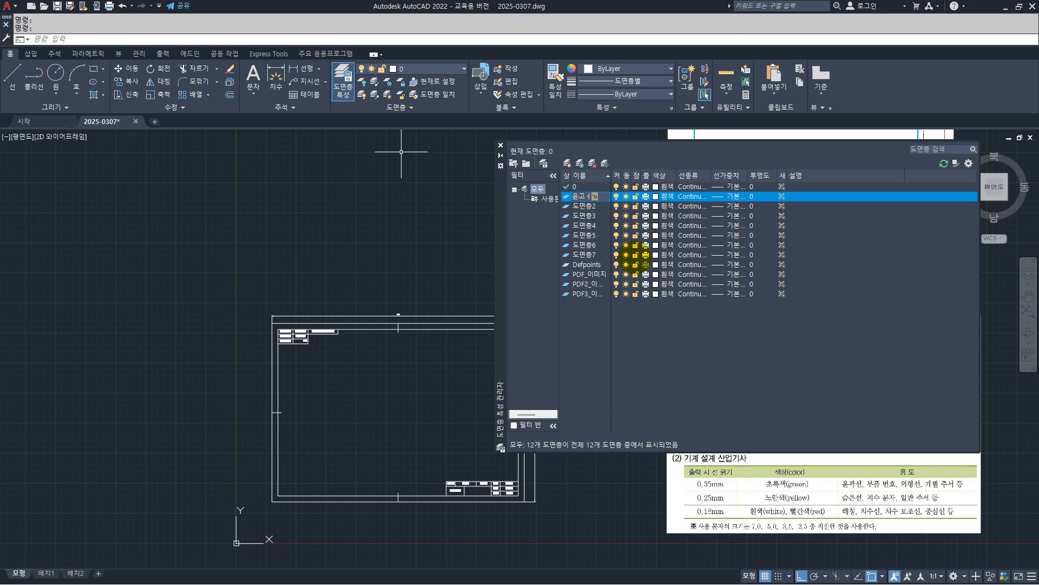
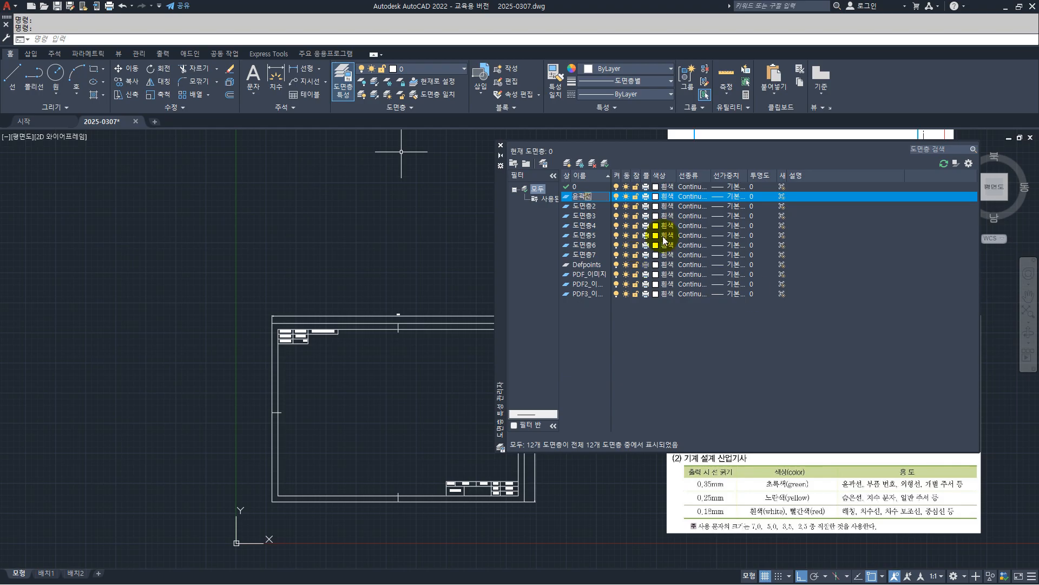
left_click(595, 206)
right_click(595, 204)
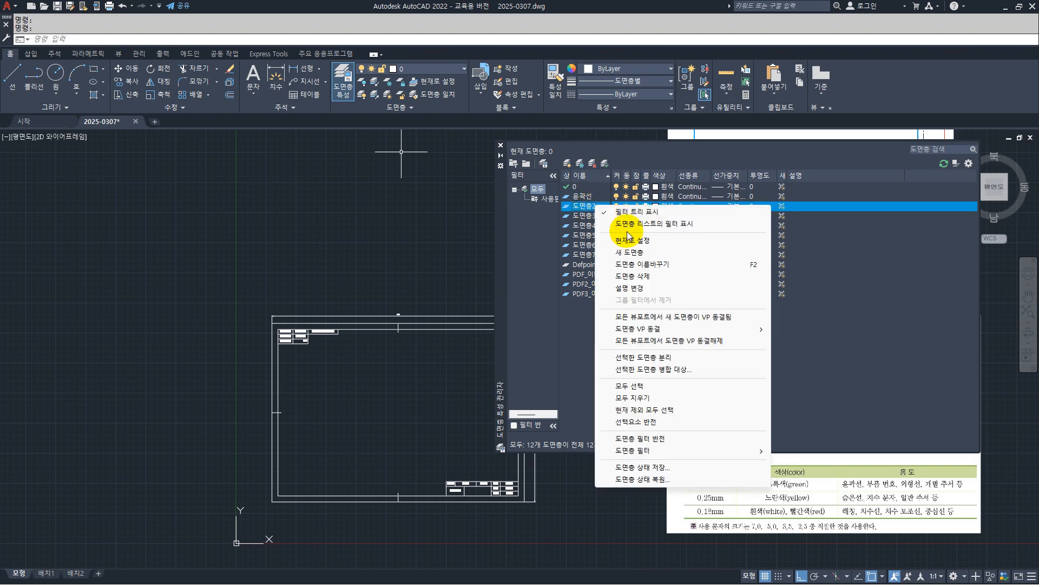
left_click(655, 265)
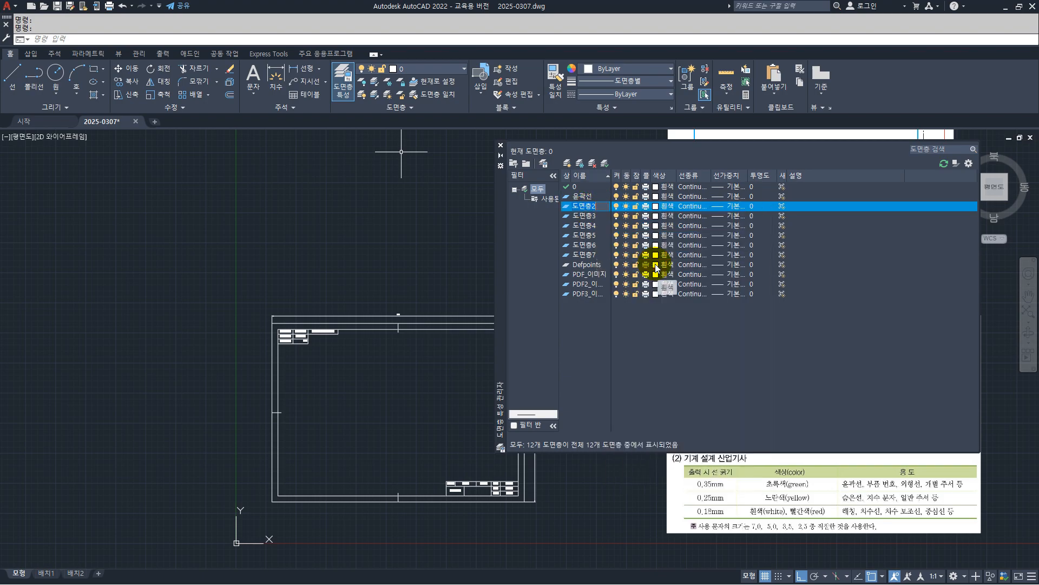
type("외형선")
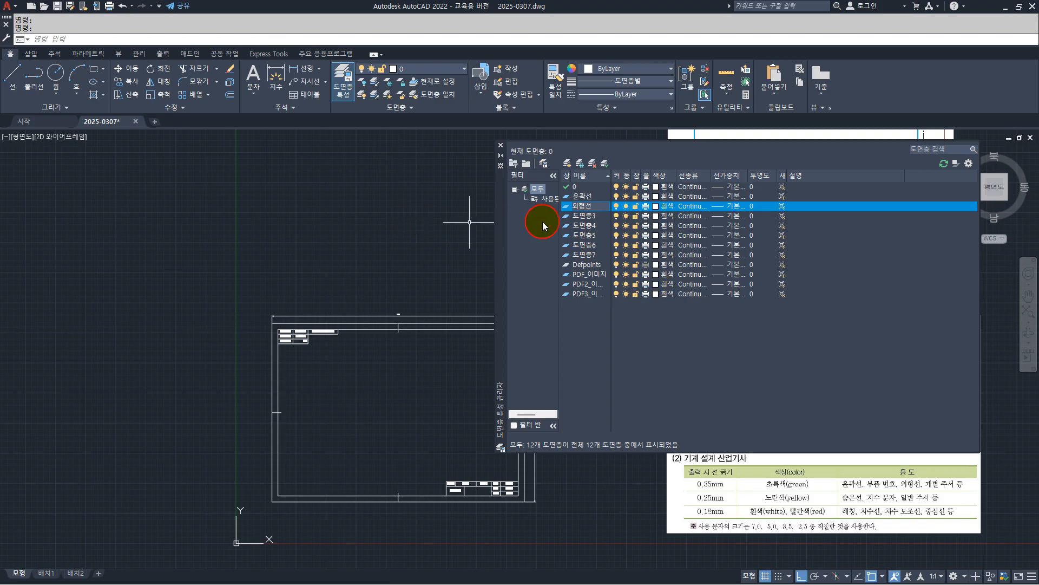
- Rename the layer 도면층3 as 해칭 and the layer 도면층4 as 숨은선
right_click(582, 217)
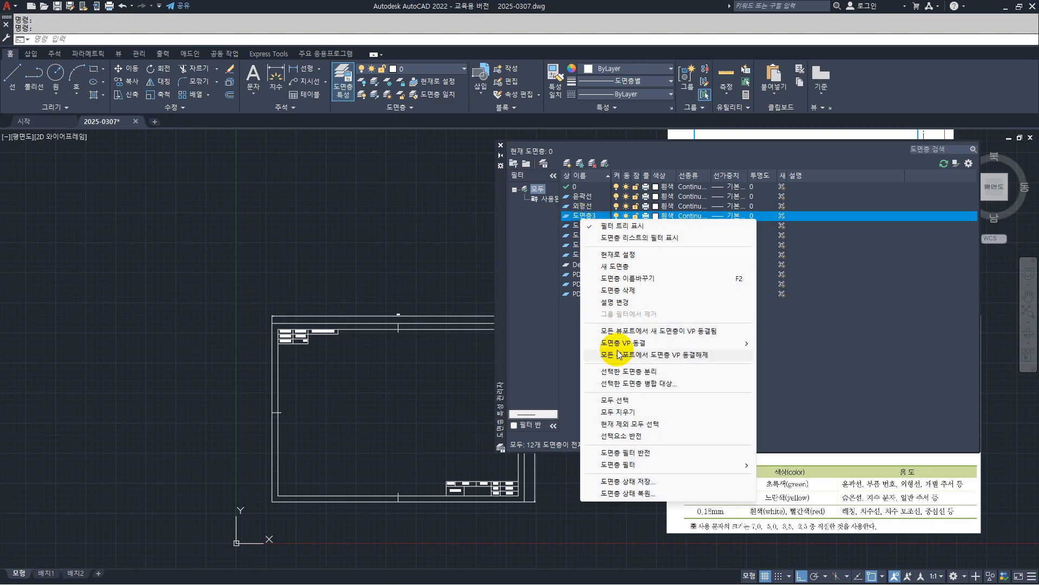
left_click(628, 278)
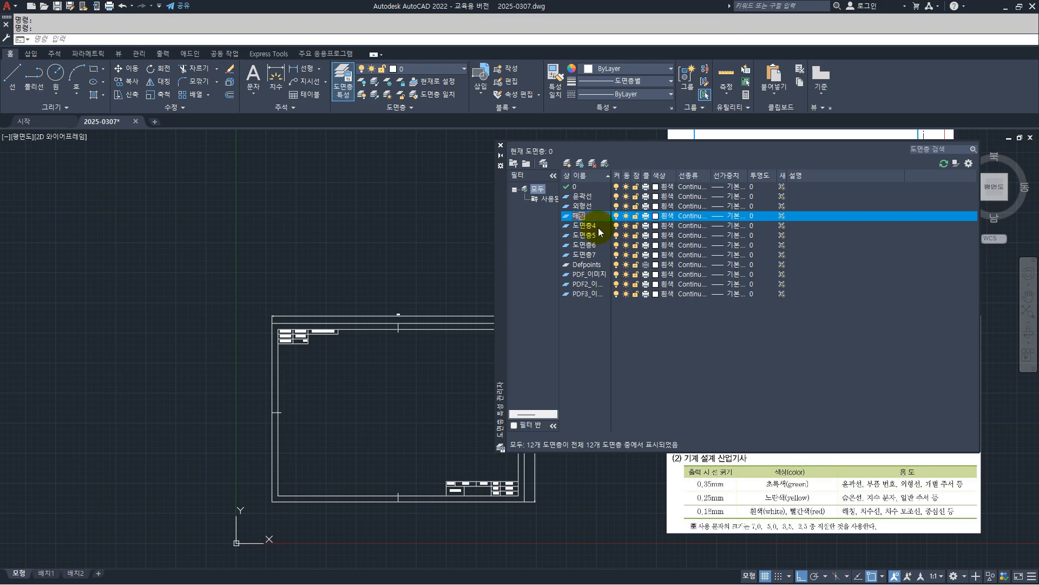
right_click(587, 226)
left_click(619, 287)
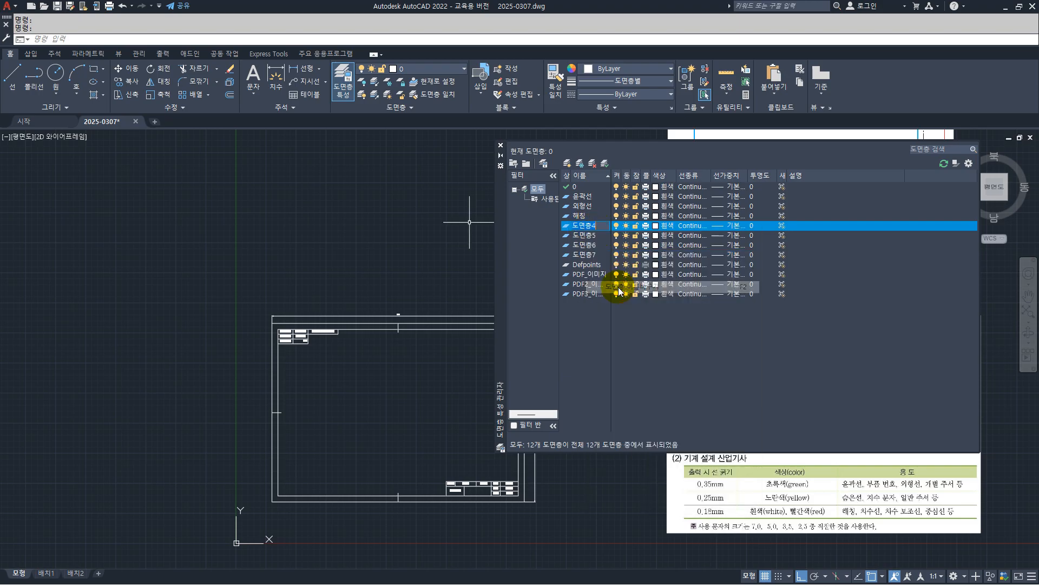
type("ㅇ")
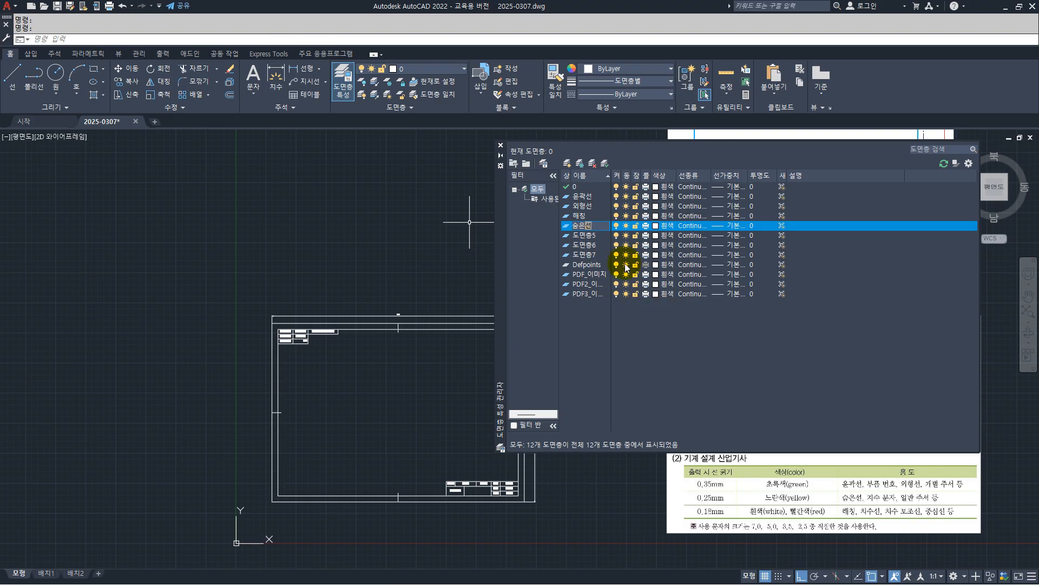
- Rename the layer 도면층5 as 주서
right_click(587, 235)
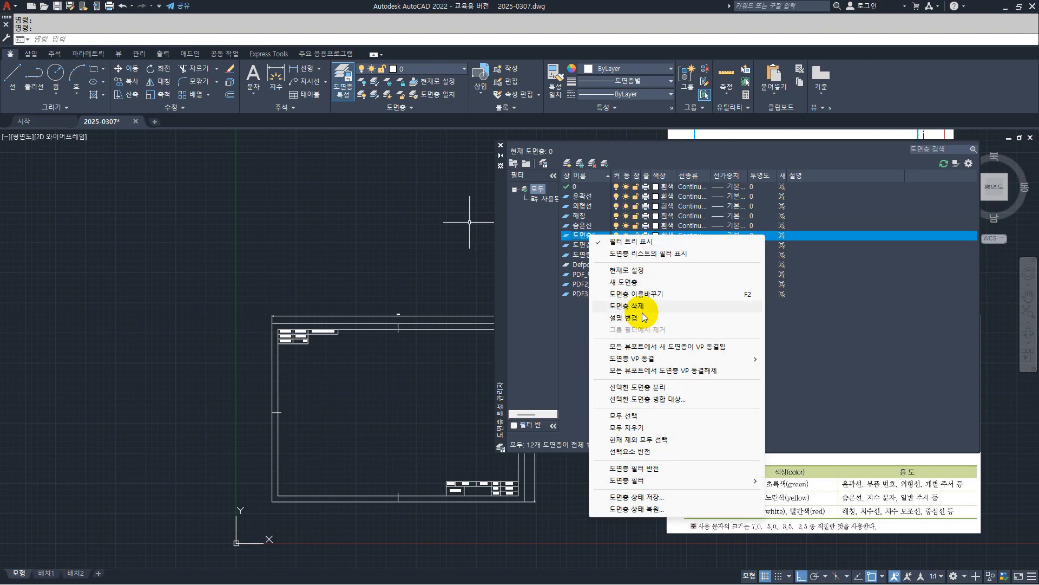
left_click(644, 294)
type("주서")
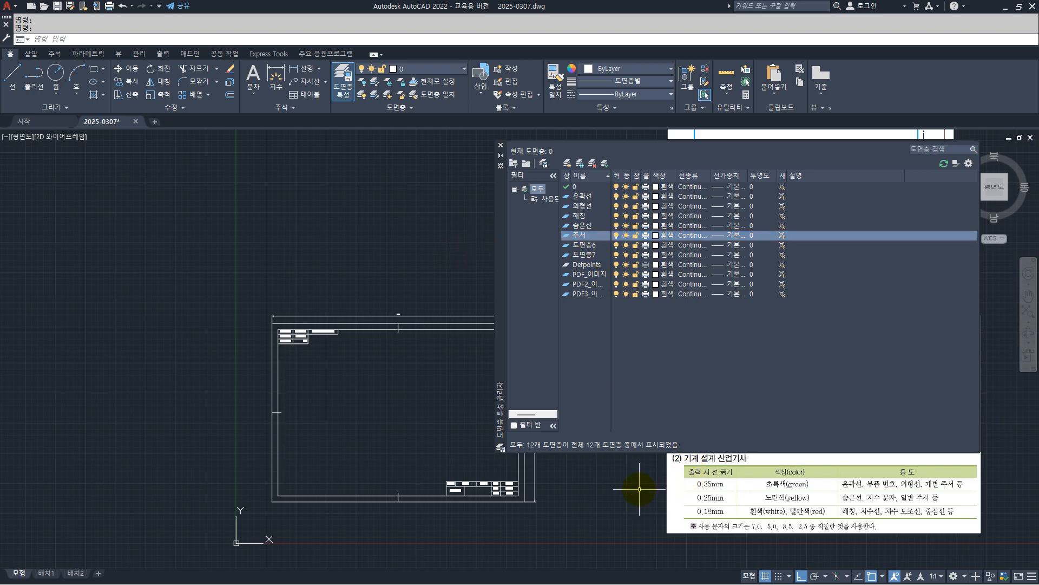
- Move the layer manager clear of the reference tables and examine the colour and use assigned to each line type
left_click(537, 149)
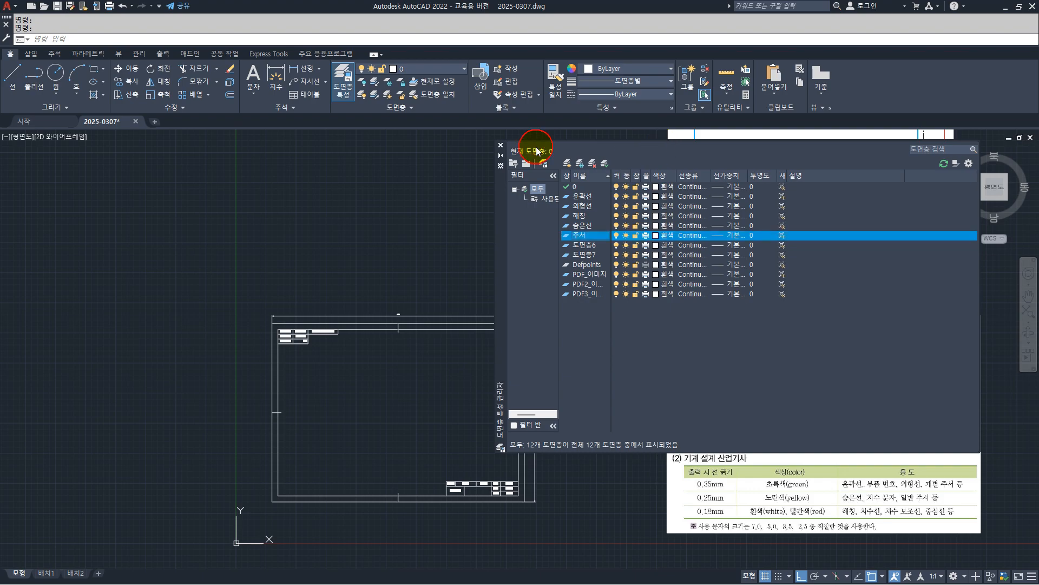
left_click_drag(502, 216, 191, 188)
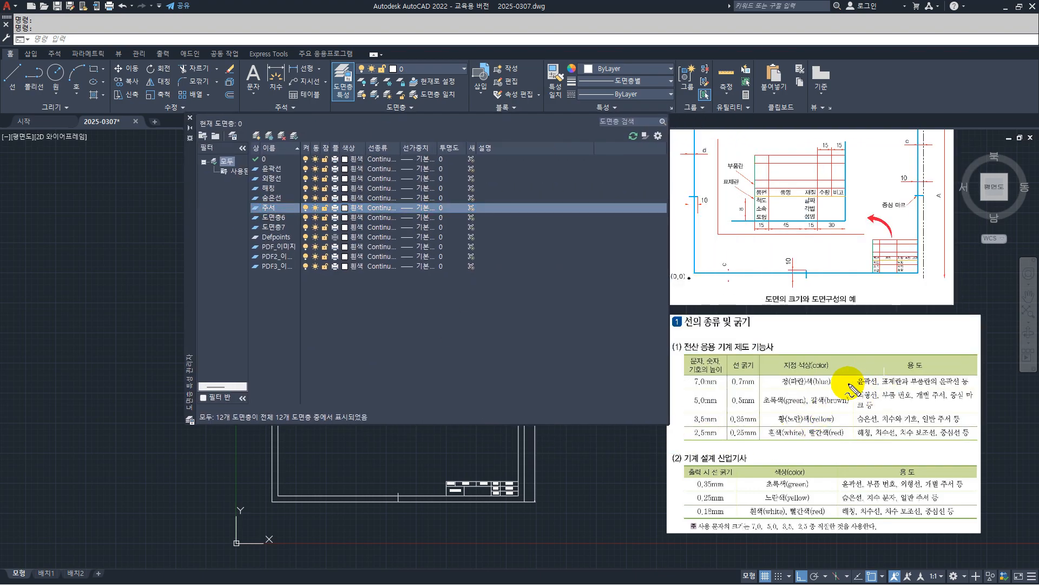
left_click_drag(774, 387, 872, 392)
left_click_drag(757, 410, 763, 409)
left_click_drag(870, 401, 925, 401)
left_click_drag(781, 424, 877, 424)
left_click_drag(768, 439, 802, 439)
left_click_drag(809, 439, 890, 437)
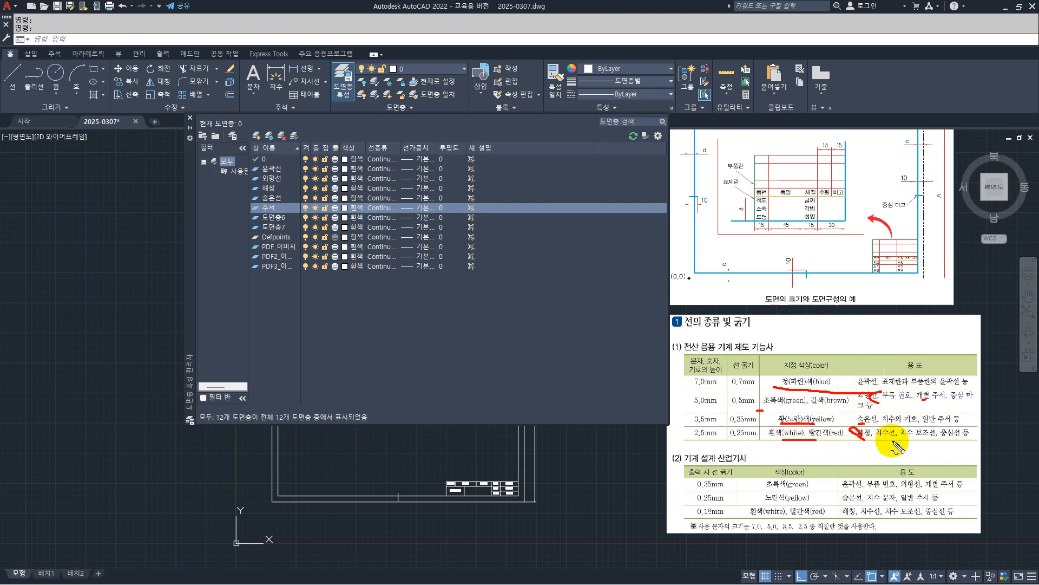
key("Escape")
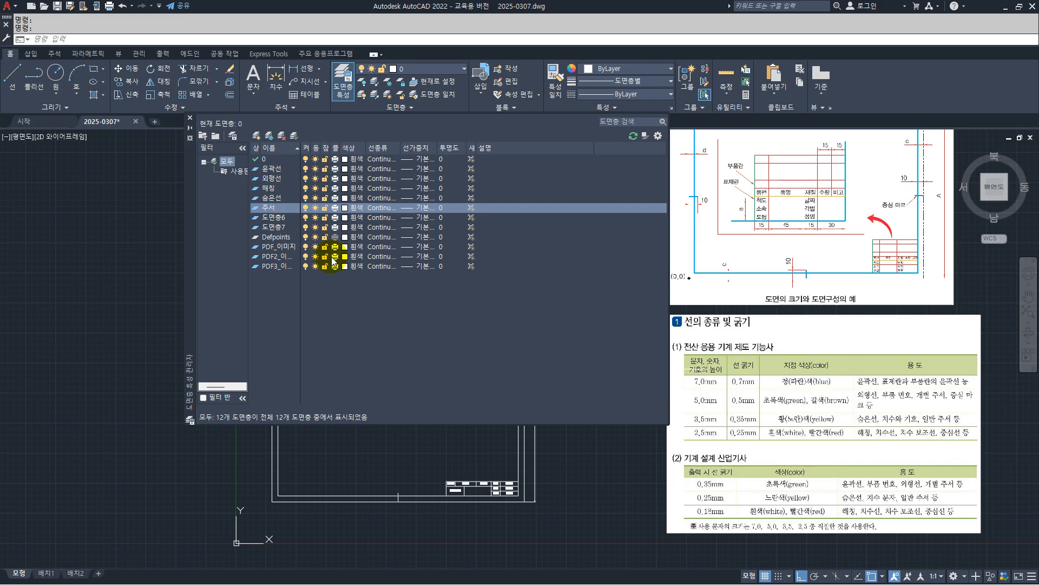
left_click(276, 218)
right_click(277, 219)
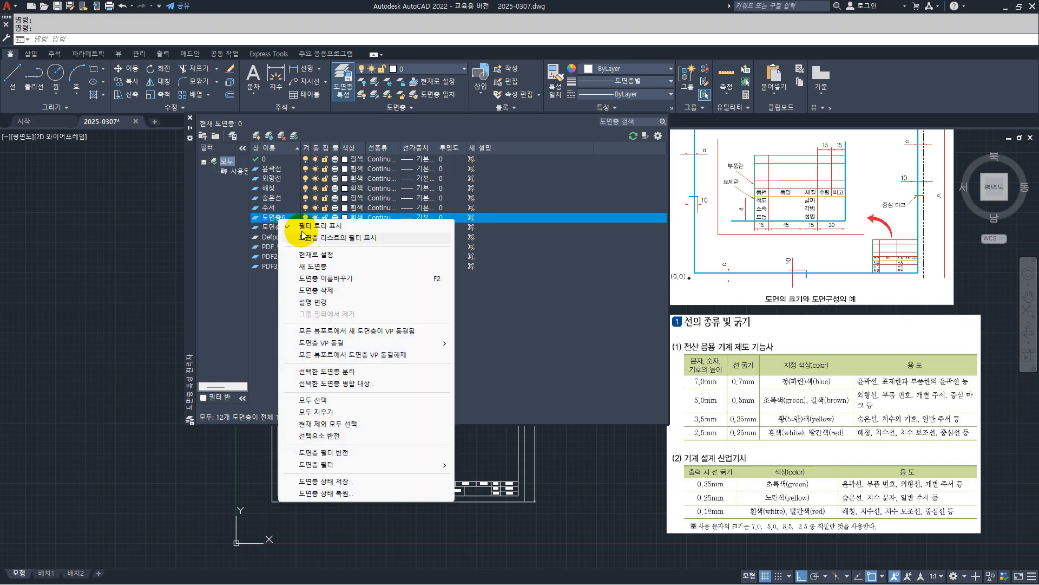
left_click(322, 281)
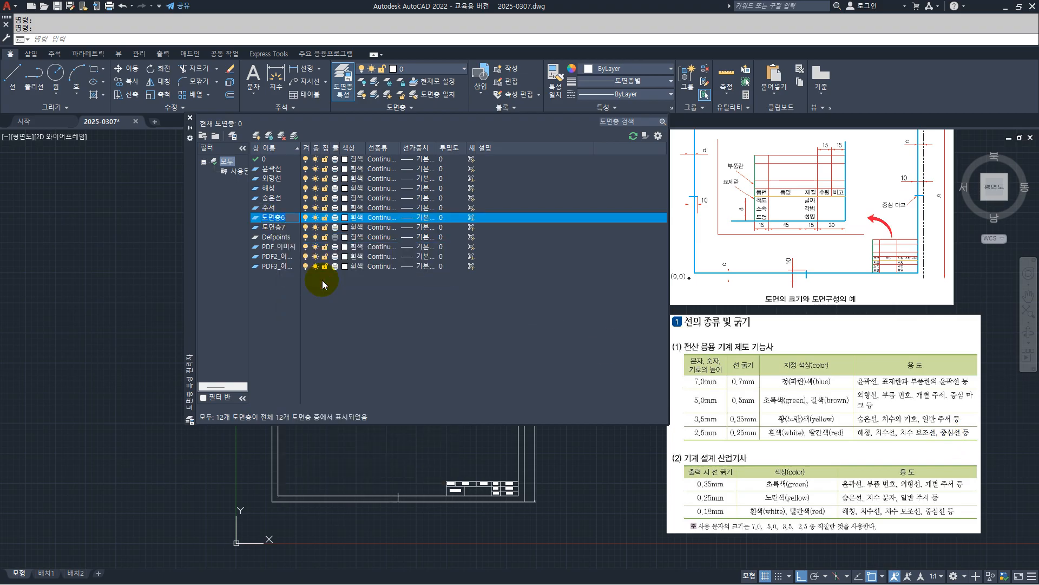
type("중ㅅ")
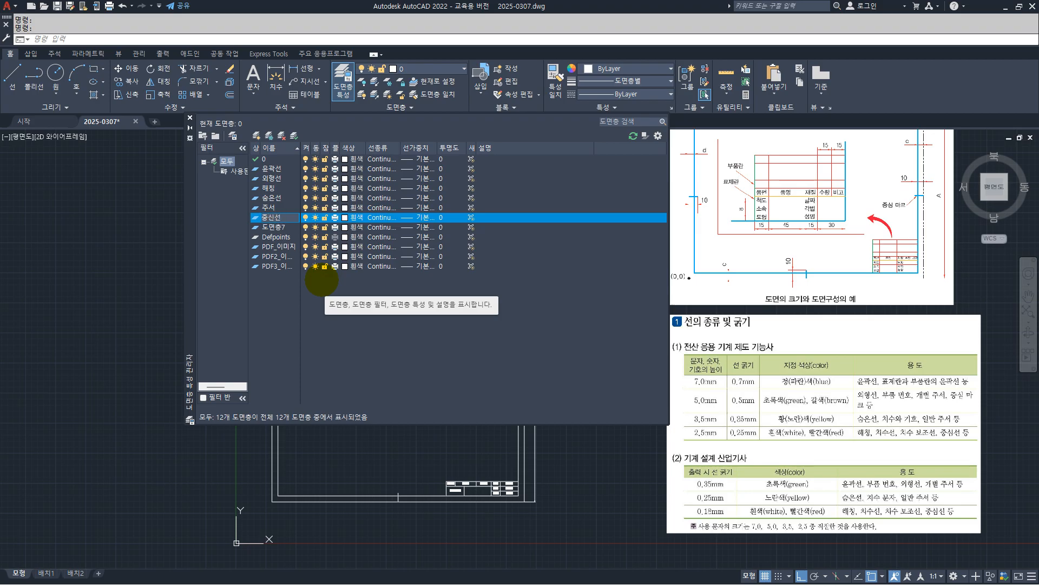
type("신선")
left_click(267, 227)
right_click(267, 227)
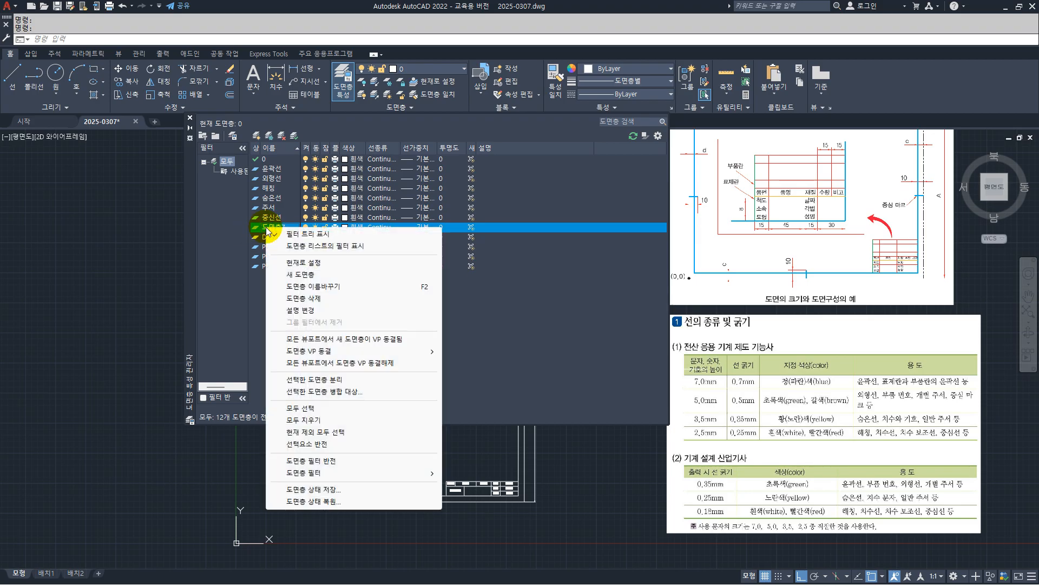
- Rename the sixth new layer, listed directly below 주서, as 중심선
left_click(272, 216)
right_click(273, 216)
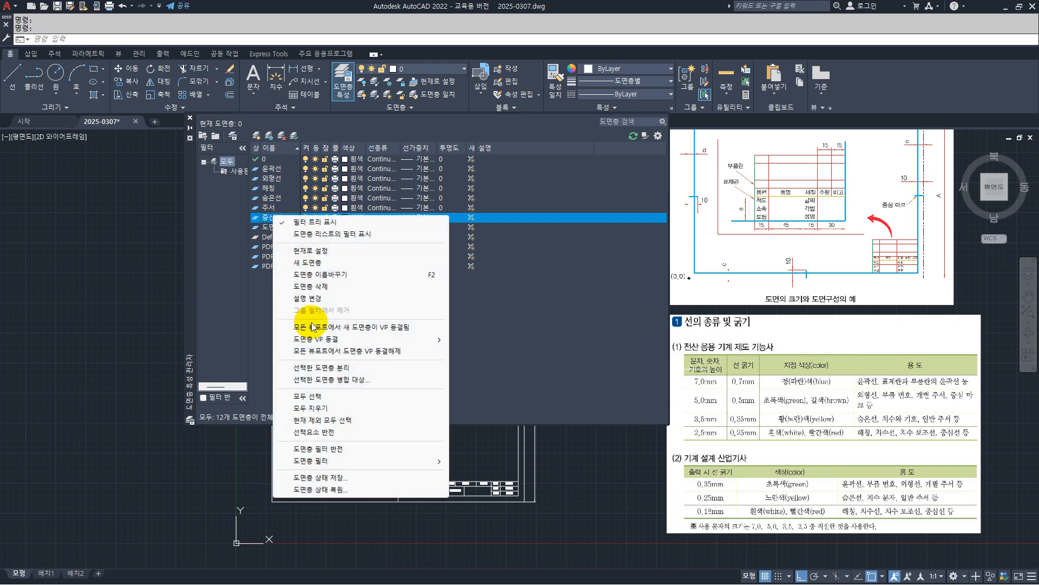
left_click(342, 275)
type("중심")
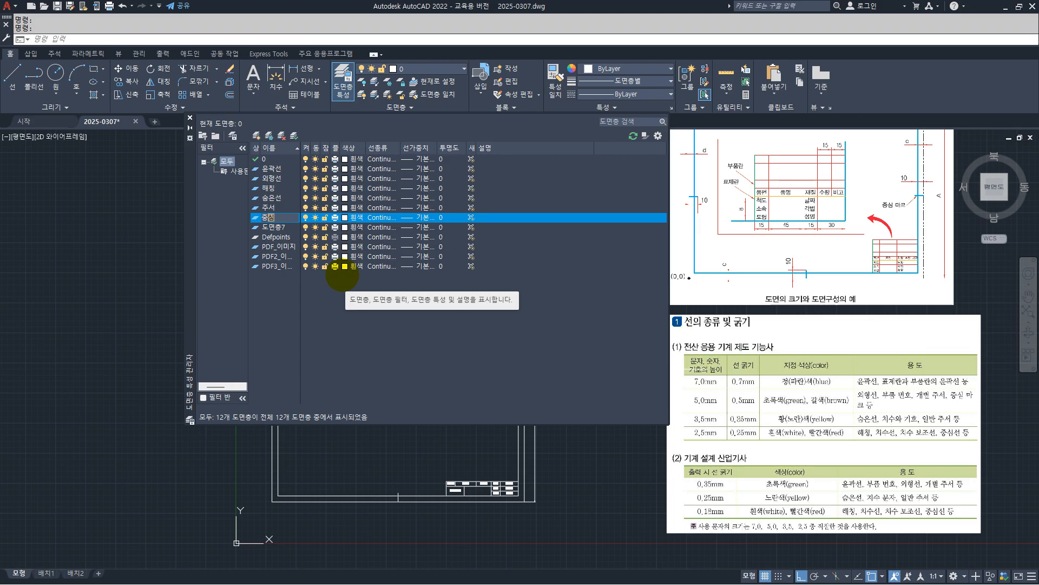
type("선")
key("Return")
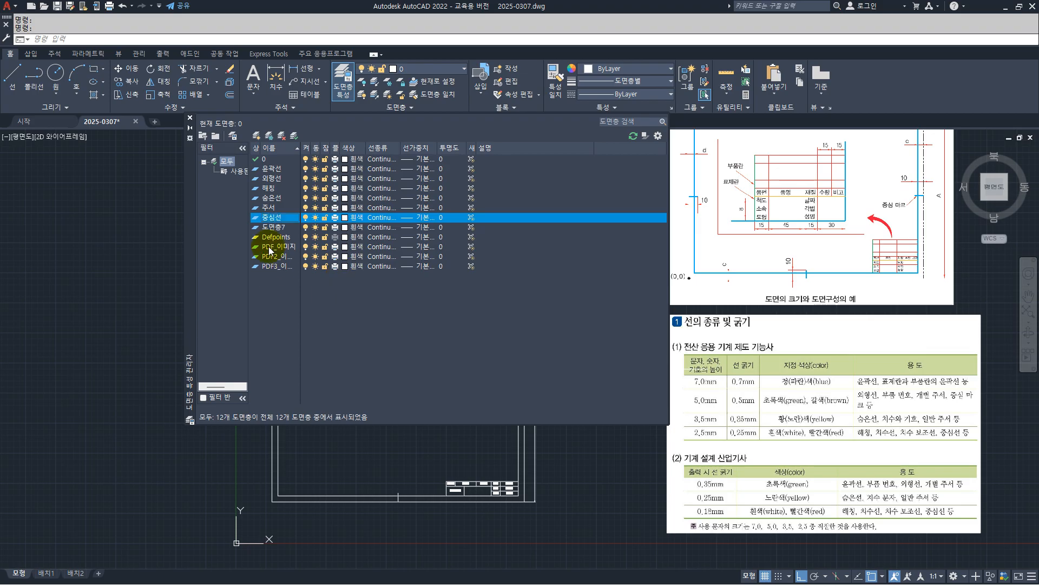
- Rename the layer 도면층7 as 가는실선
right_click(274, 228)
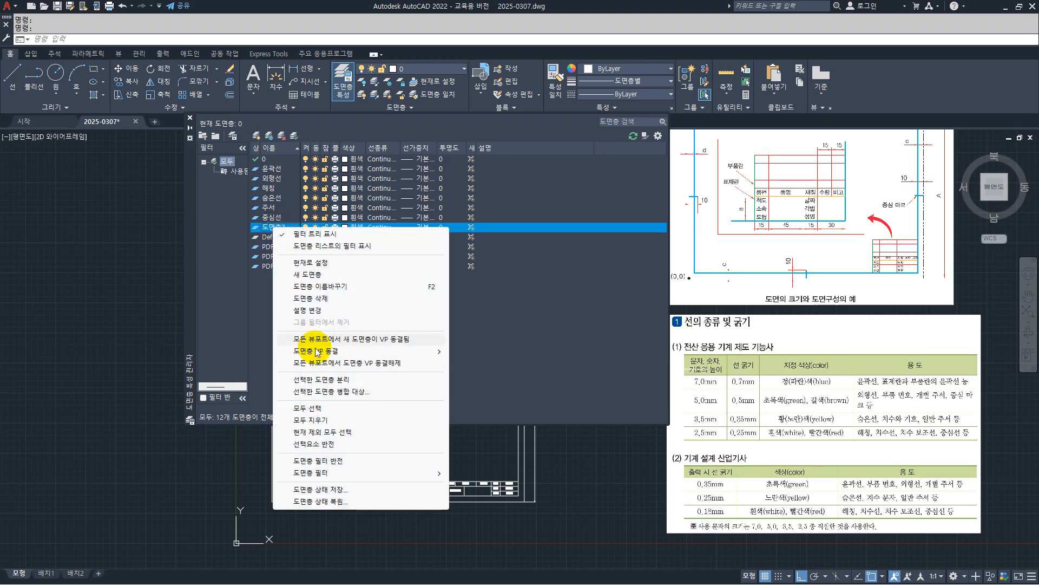
left_click(330, 286)
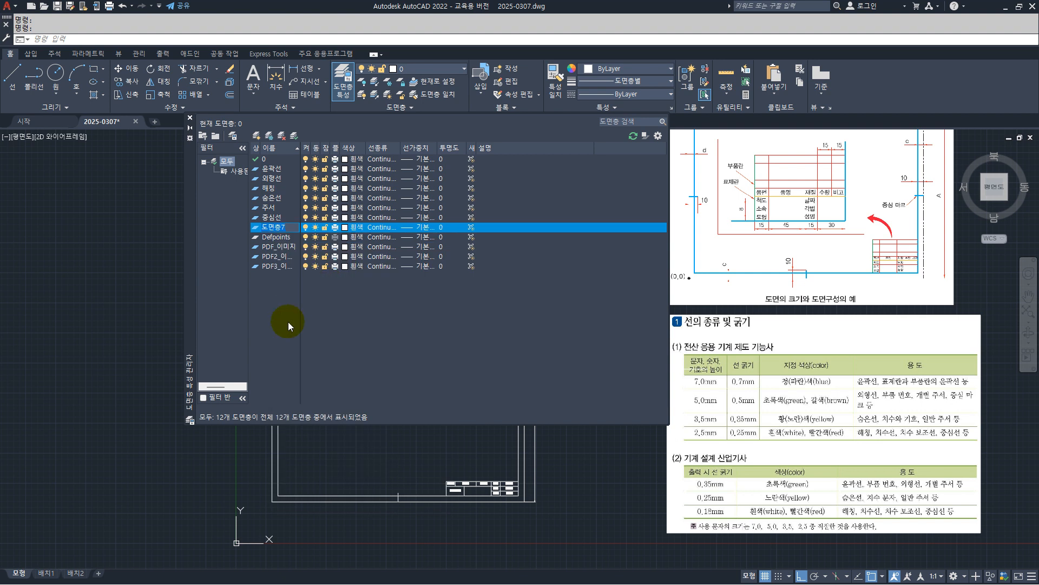
type("가는ㅅ")
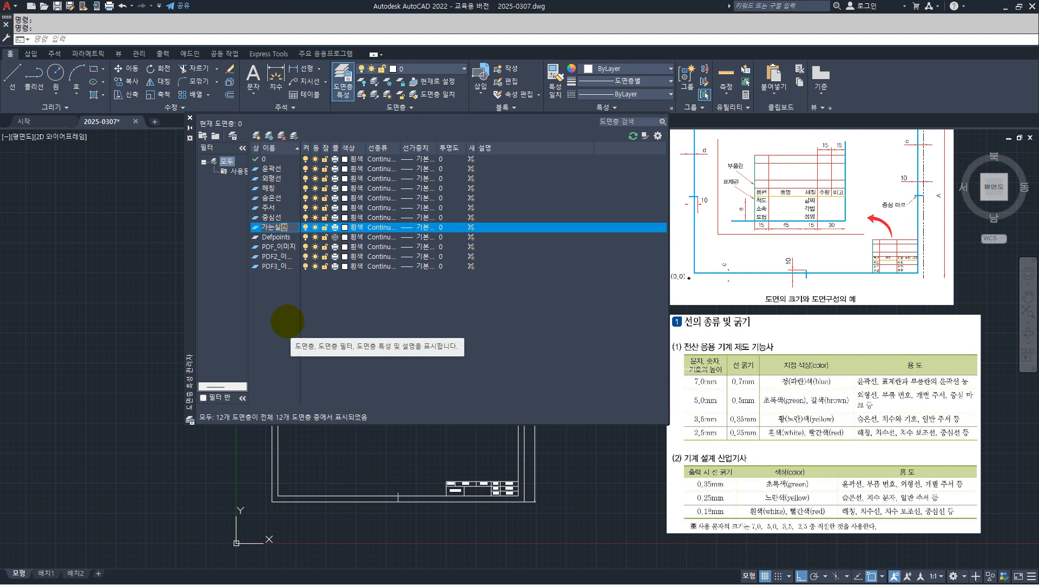
type("선")
key("Return")
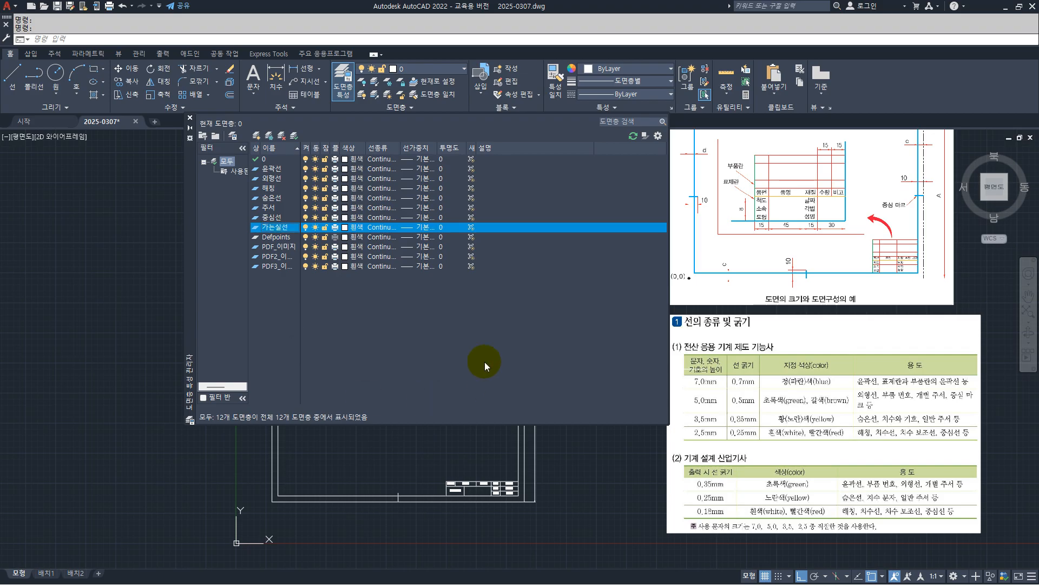
- Set the colour of the 가는실선 layer to red
left_click(344, 233)
left_click(220, 321)
left_click(221, 320)
left_click(294, 376)
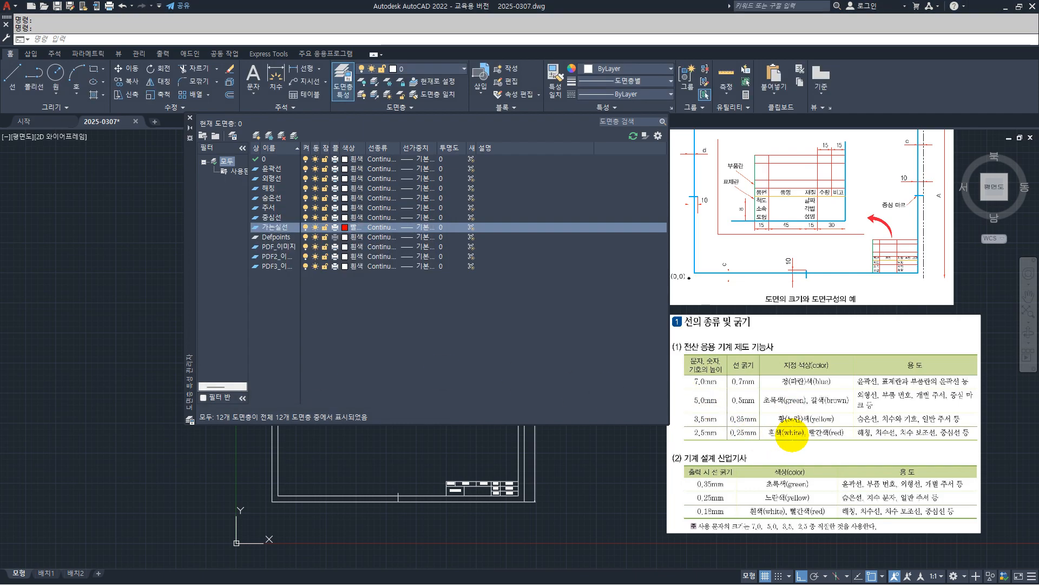
- Set the lineweight of the 가는실선 layer to 0.25 mm
left_click_drag(791, 436, 817, 443)
key("Escape")
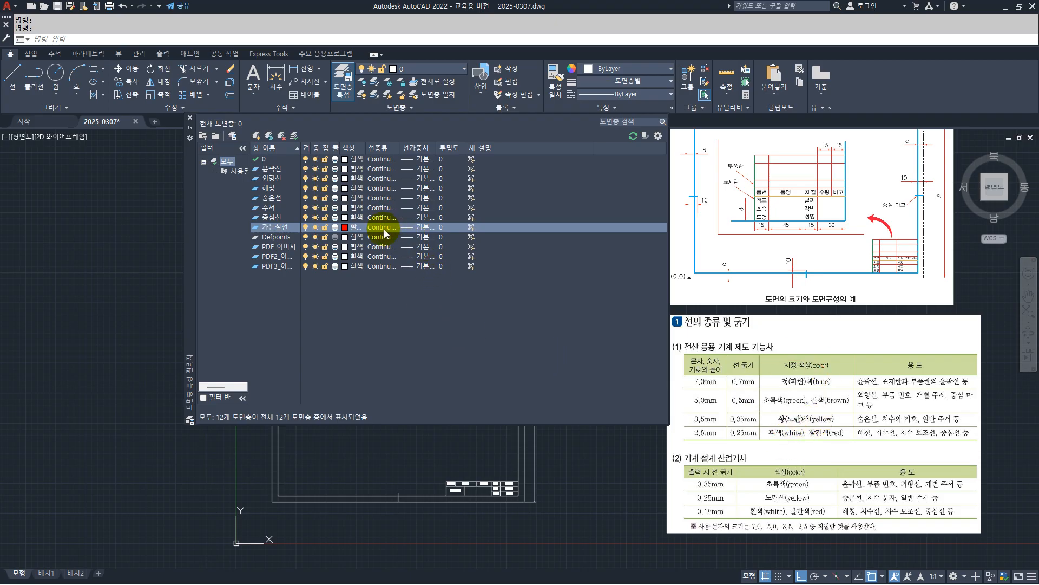
left_click(420, 227)
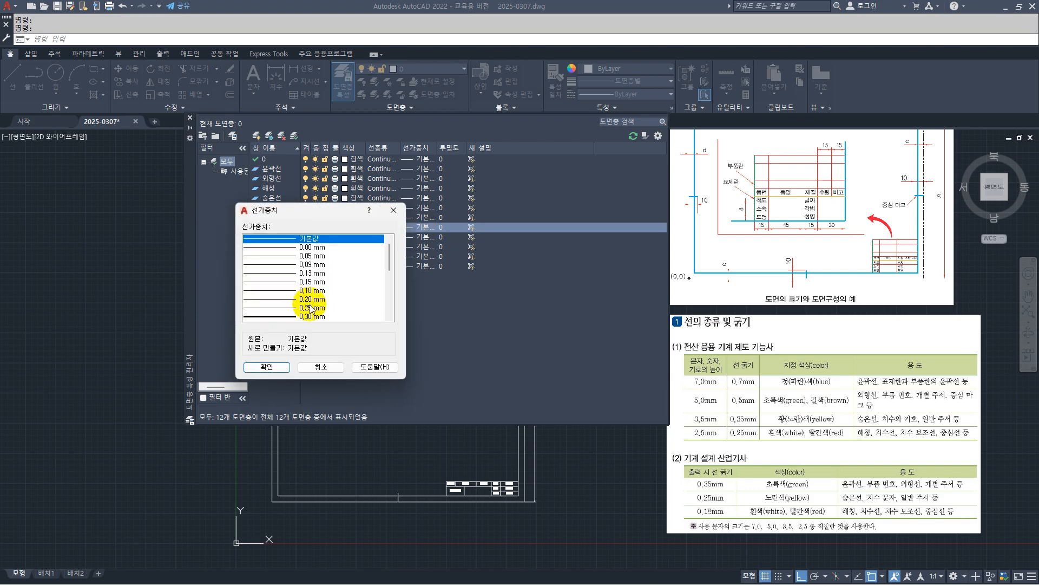
left_click(311, 307)
left_click(267, 366)
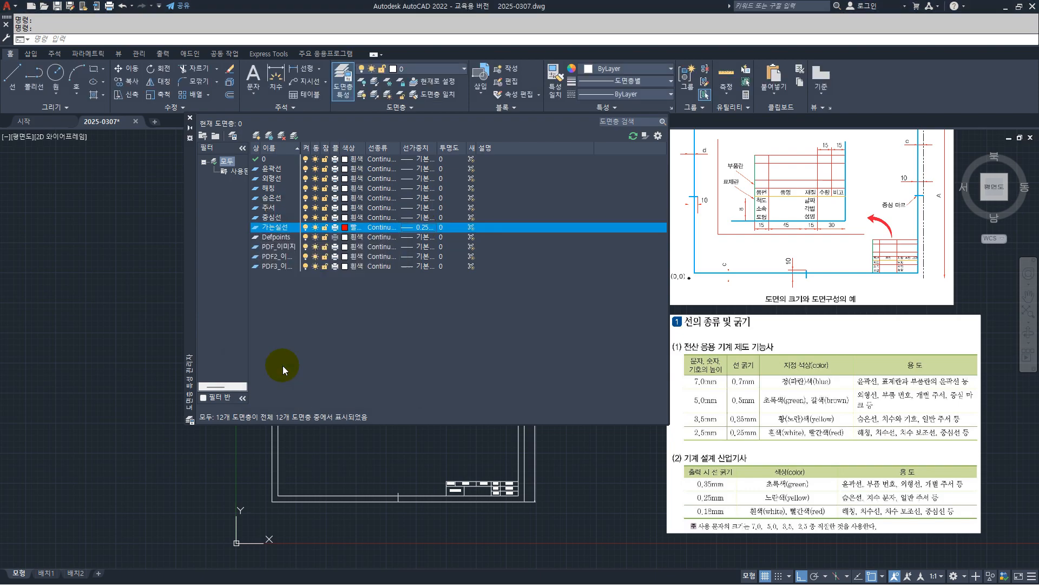
- Set the colour of the 중심선 layer to red
left_click(274, 219)
left_click(346, 217)
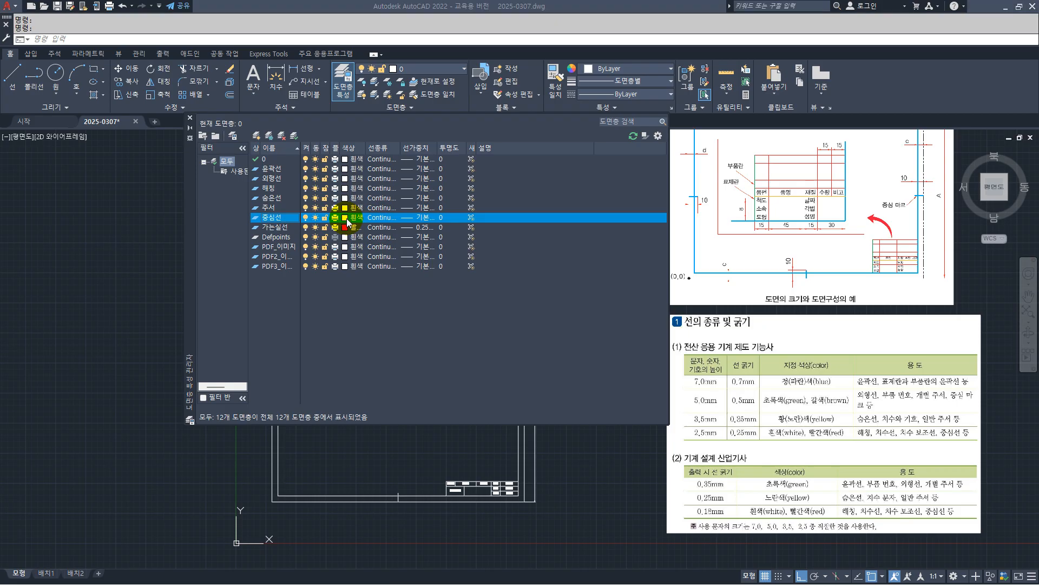
left_click(221, 320)
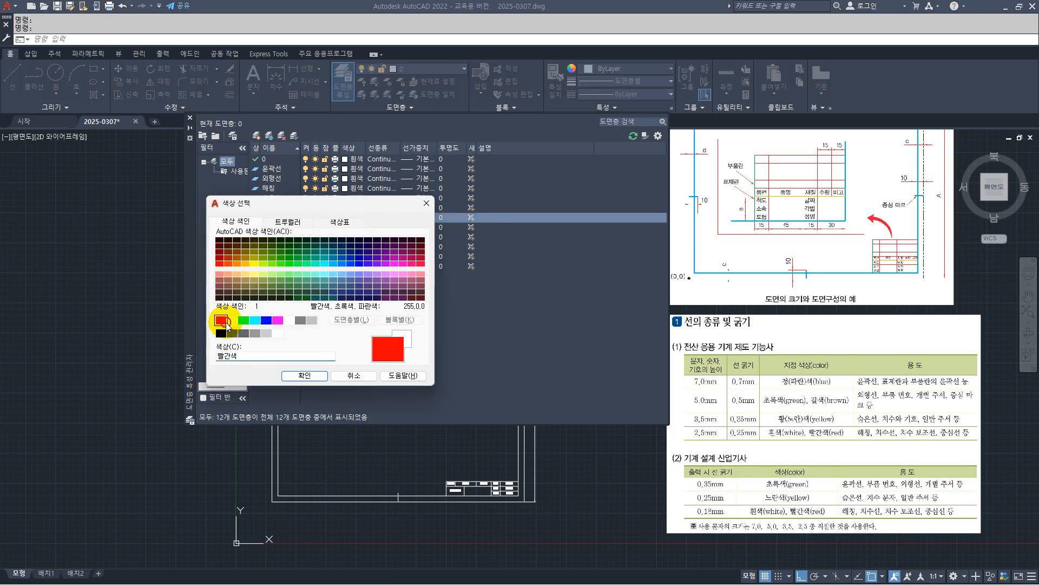
left_click(304, 375)
- Load the CENTER linetype from the acadiso.lin file and assign it to the 중심선 layer
left_click(379, 217)
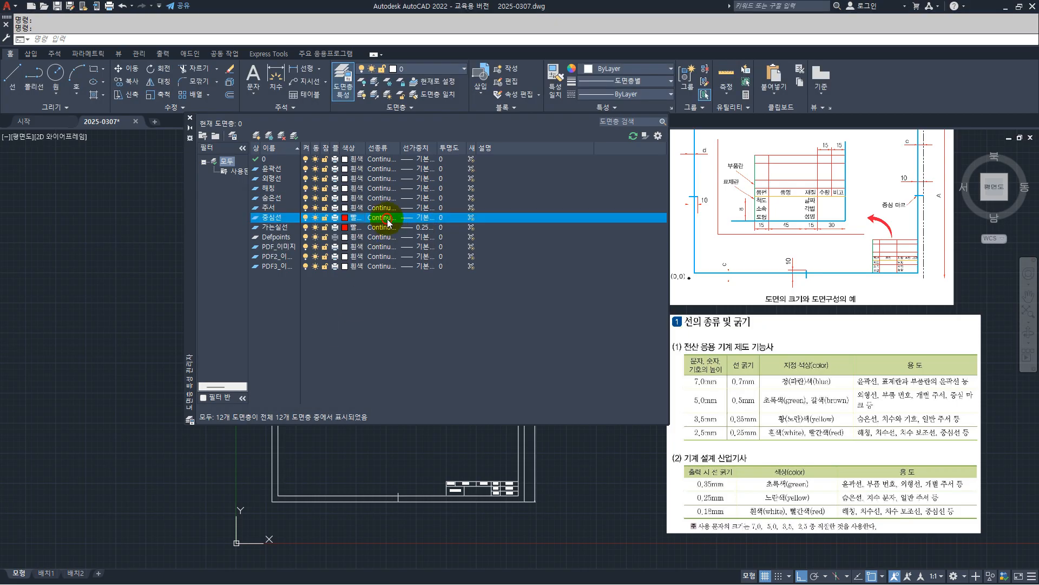
left_click(539, 351)
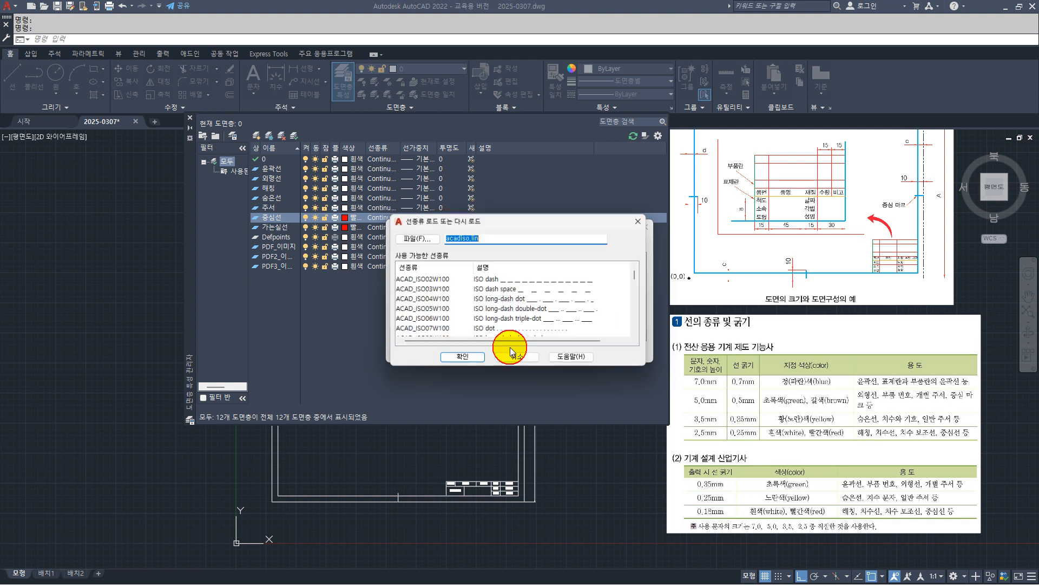
scroll(428, 303, "down", 4)
scroll(432, 307, "down", 2)
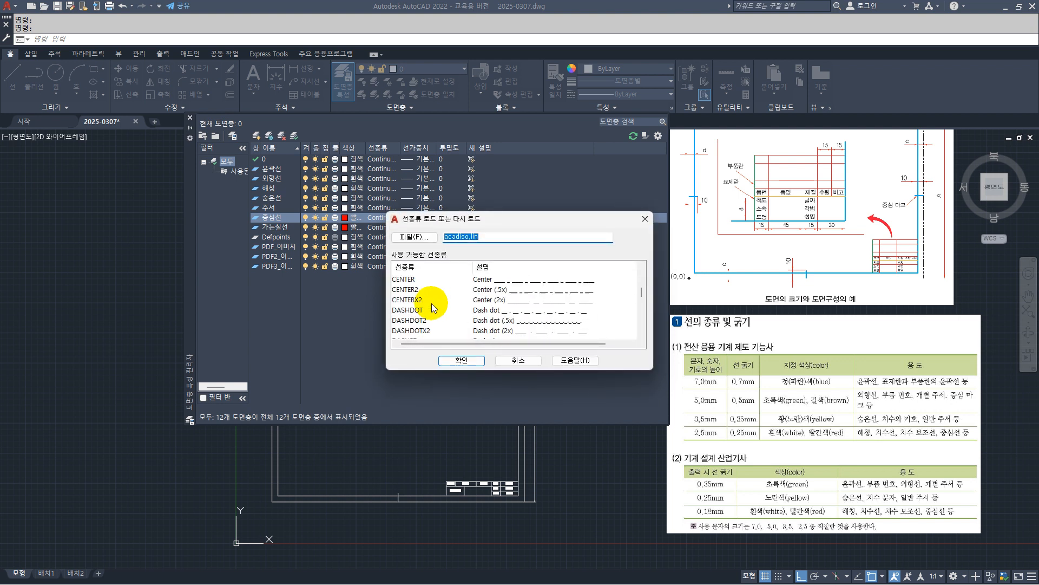
left_click(414, 279)
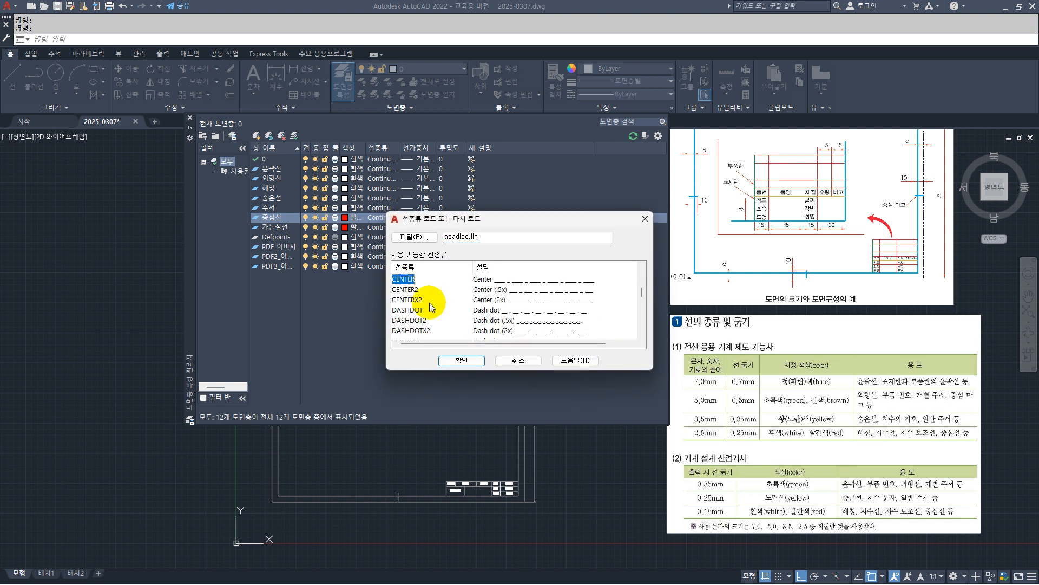
left_click(483, 361)
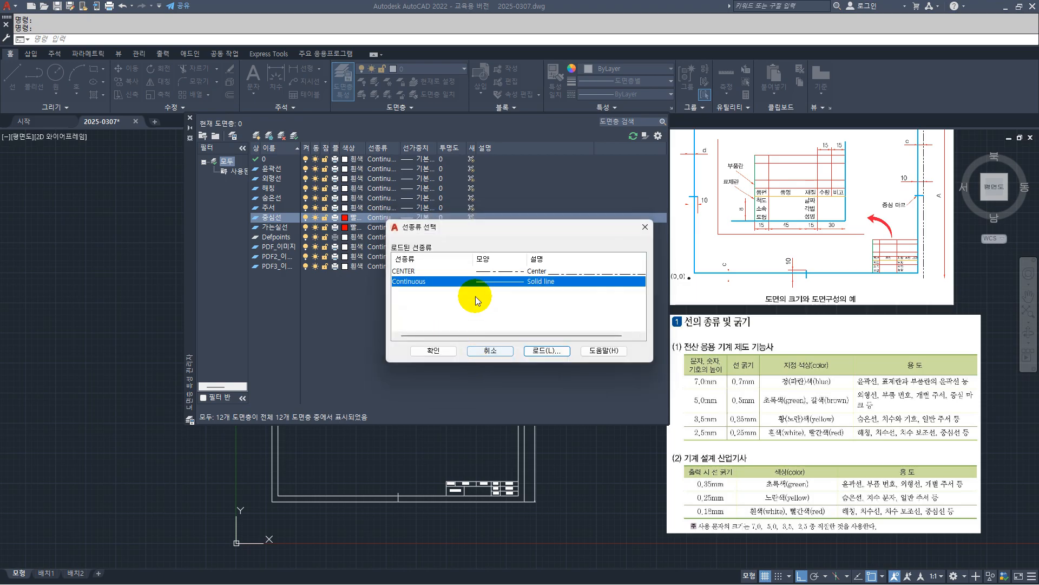
left_click(477, 270)
left_click(449, 350)
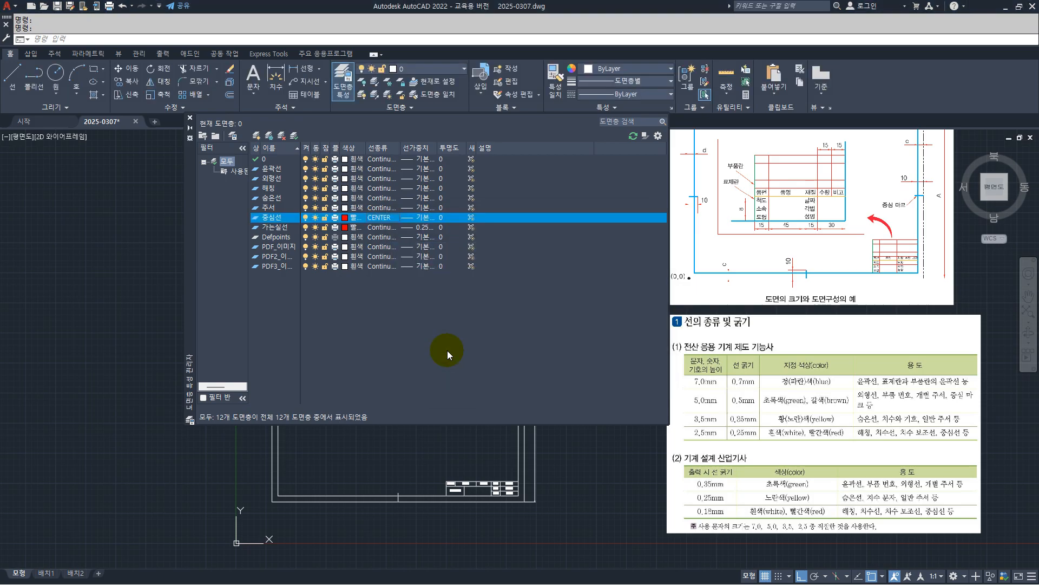
- Set the lineweight of the 중심선 layer to 0.25 mm
left_click(418, 217)
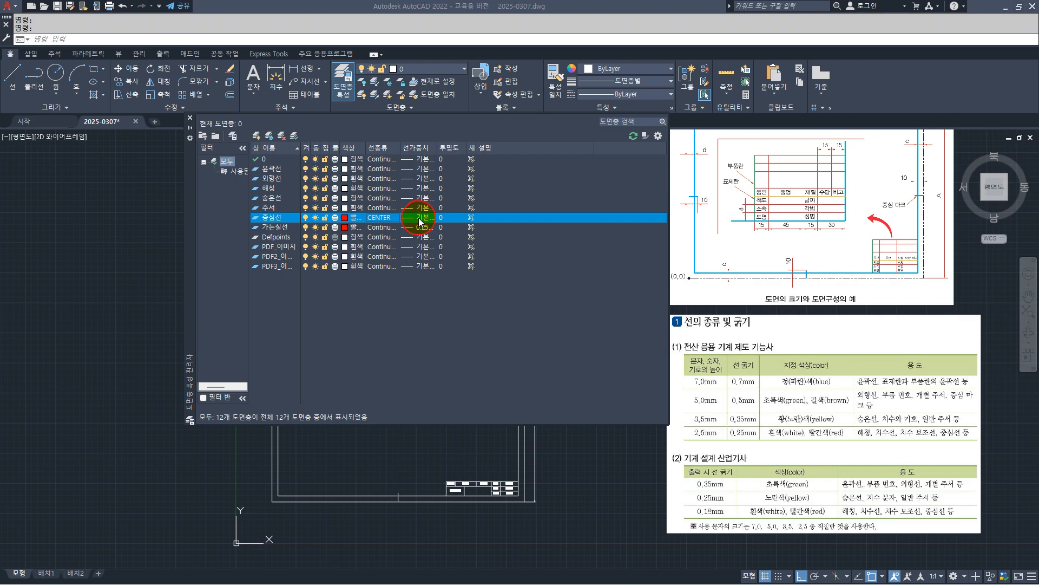
left_click(327, 307)
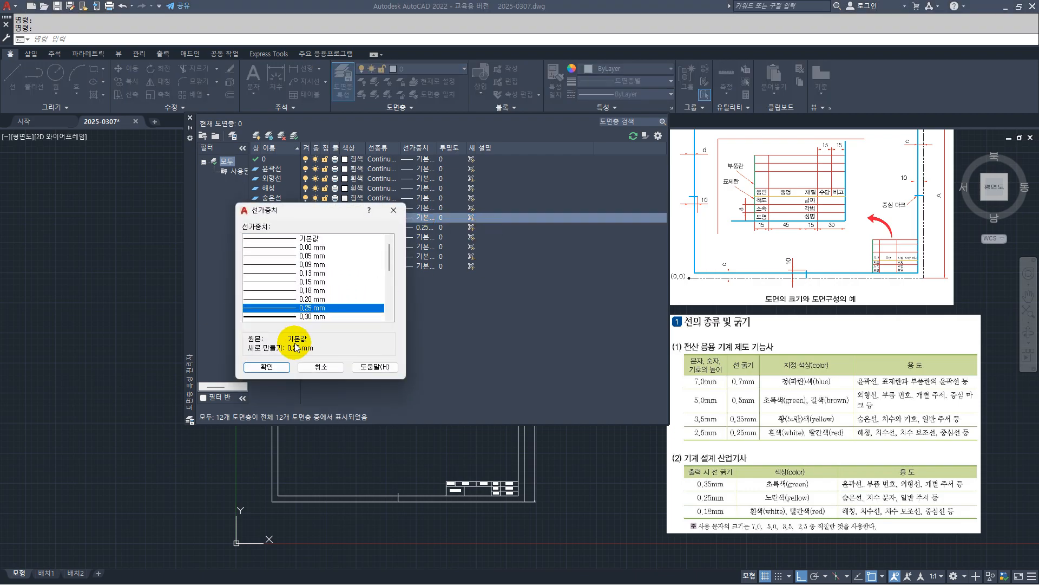
left_click(267, 367)
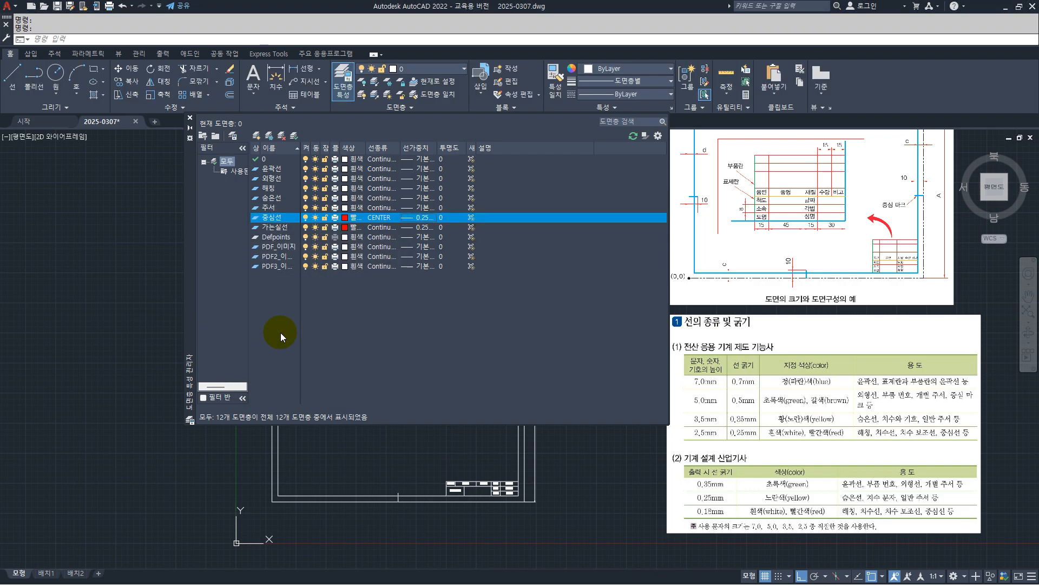
- Set the 주서 layer's colour to yellow and its lineweight to 0.35 mm
left_click(271, 208)
left_click(345, 208)
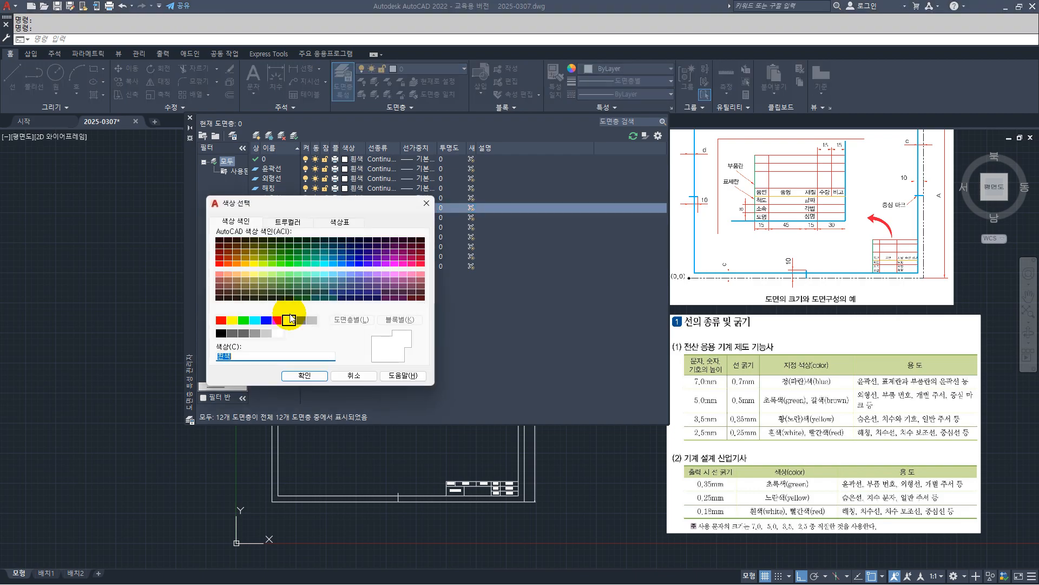
left_click(233, 321)
left_click(300, 375)
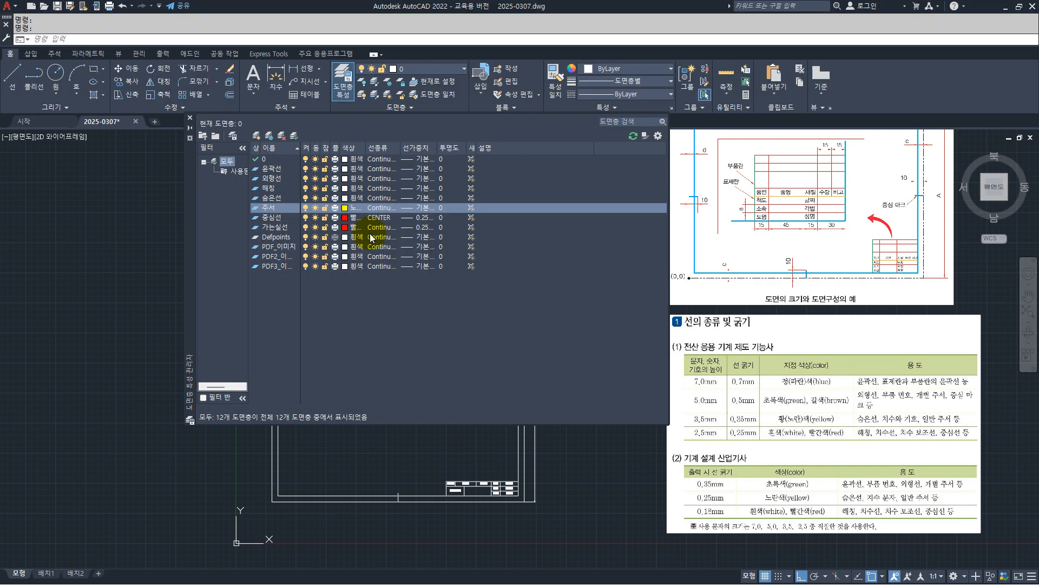
left_click(407, 208)
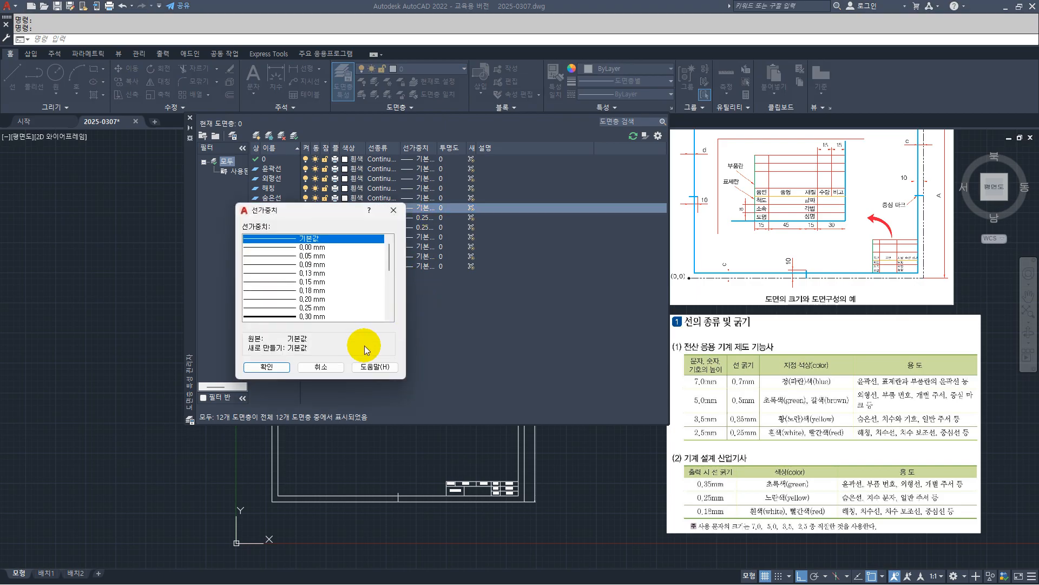
scroll(308, 313, "down", 1)
scroll(308, 312, "down", 2)
left_click(319, 299)
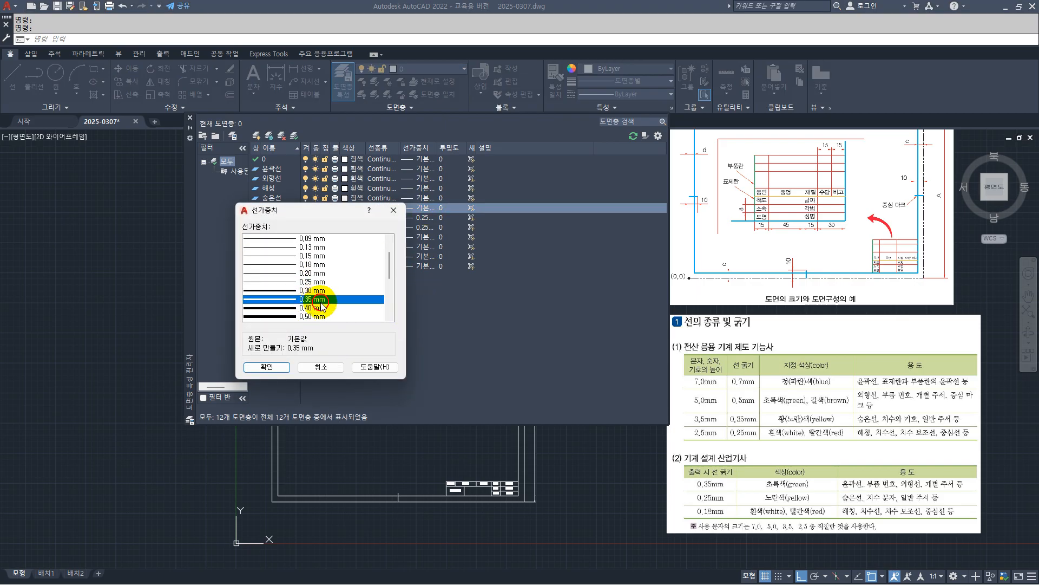
left_click(267, 367)
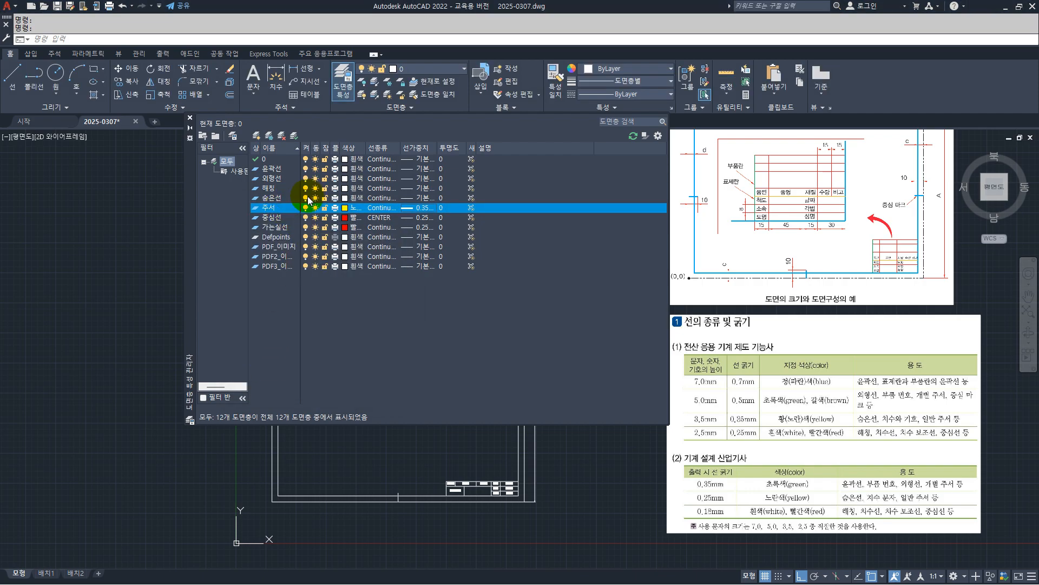
- Set the colour of the 숨은선 layer to yellow
left_click(278, 198)
left_click(325, 199)
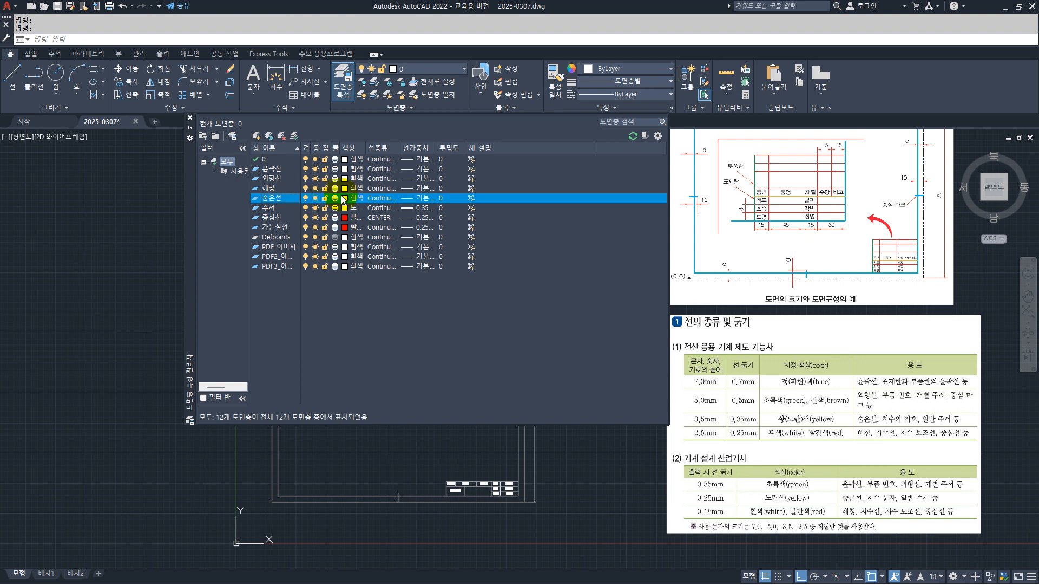
left_click(344, 198)
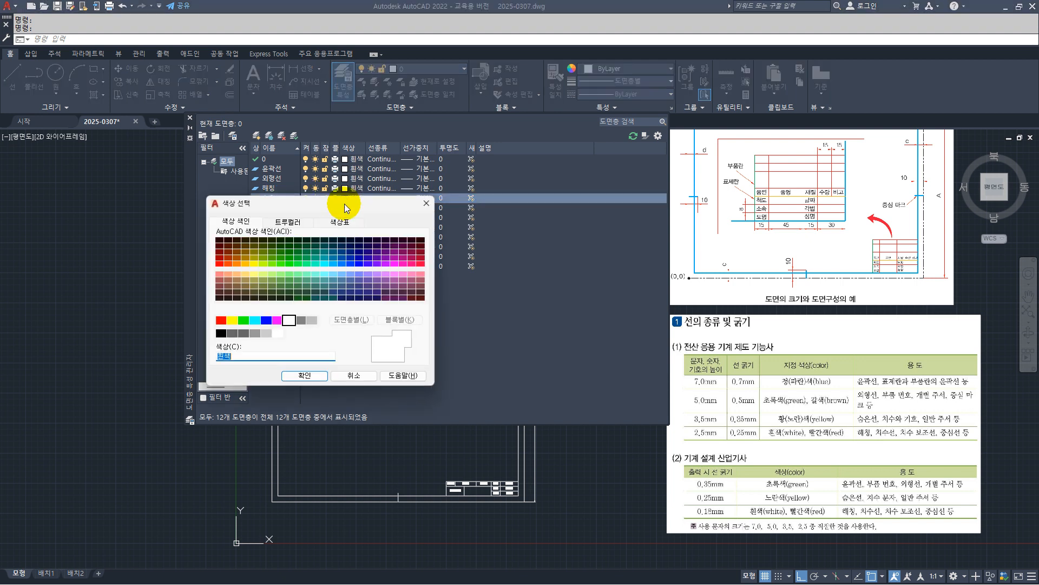
left_click(232, 320)
left_click(298, 375)
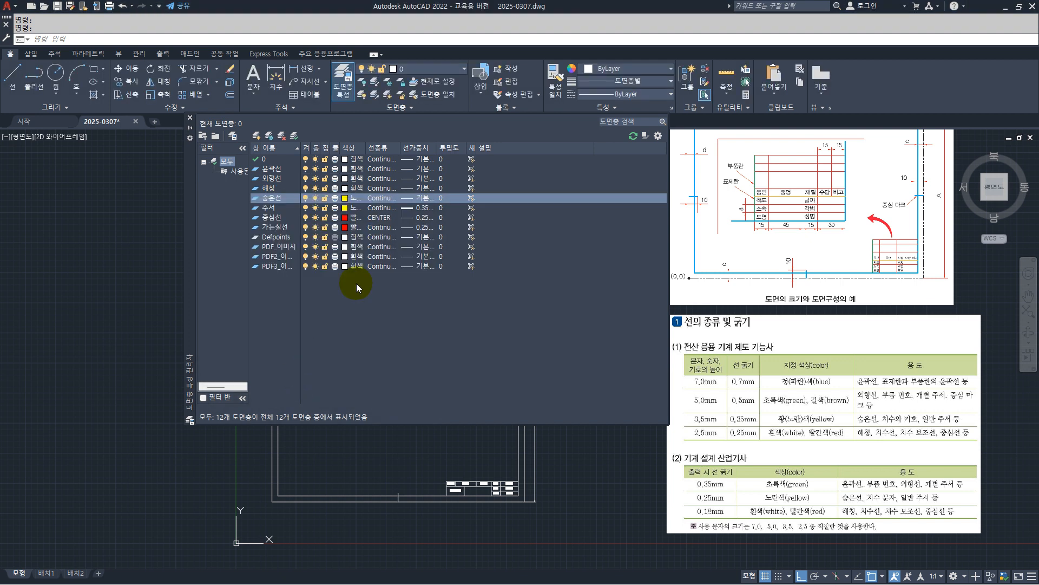
- Load the HIDDEN linetype from the acadiso.lin file and assign it to the 숨은선 layer
left_click(379, 197)
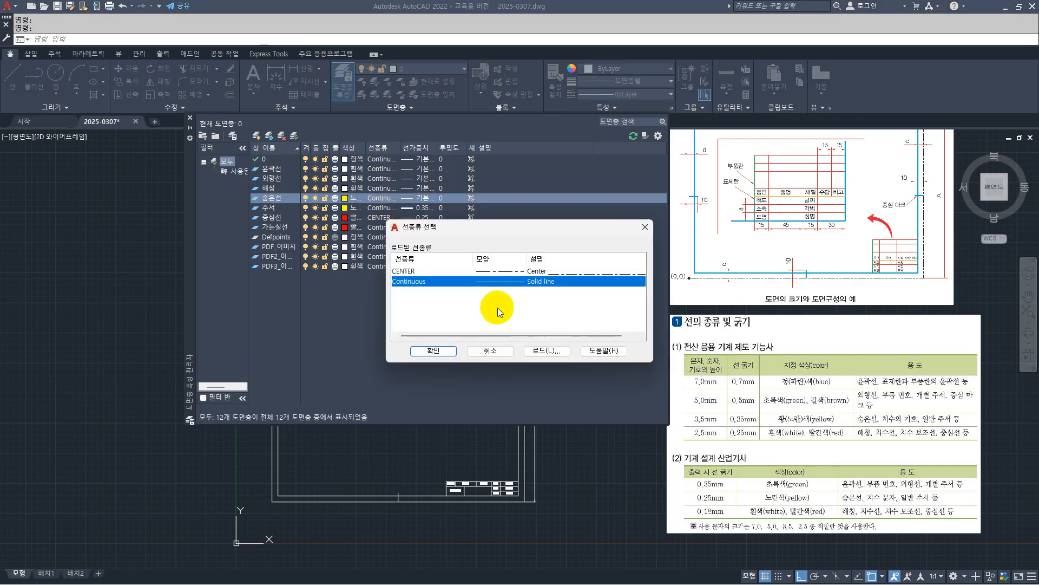
left_click(534, 351)
scroll(459, 311, "down", 4)
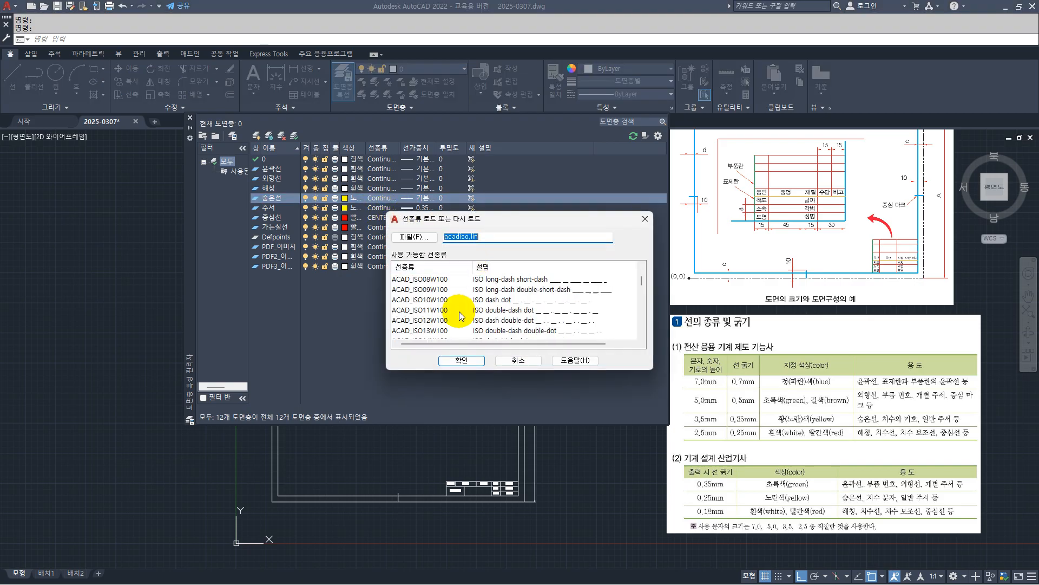
scroll(459, 311, "down", 3)
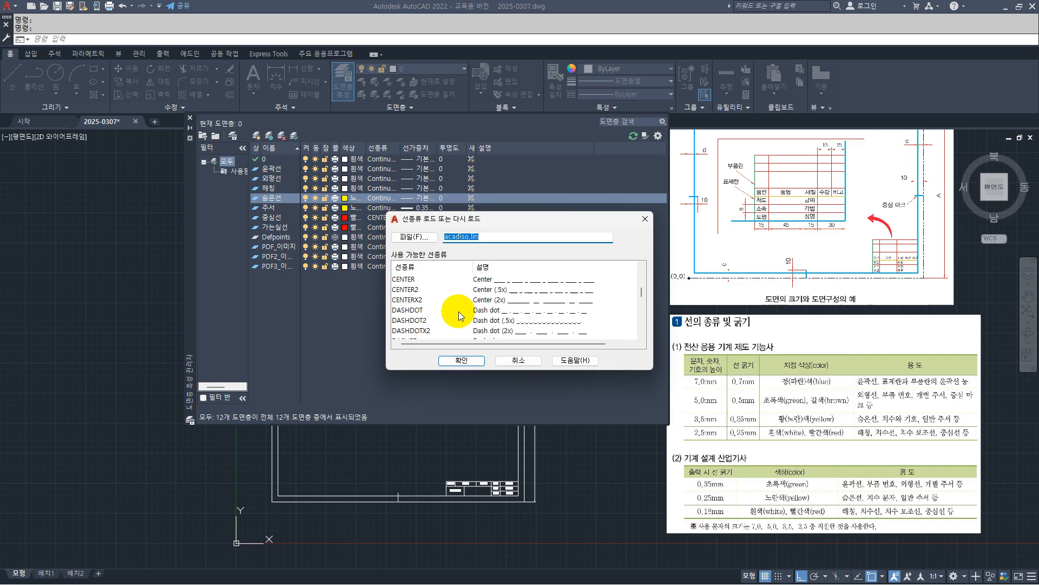
scroll(459, 311, "down", 3)
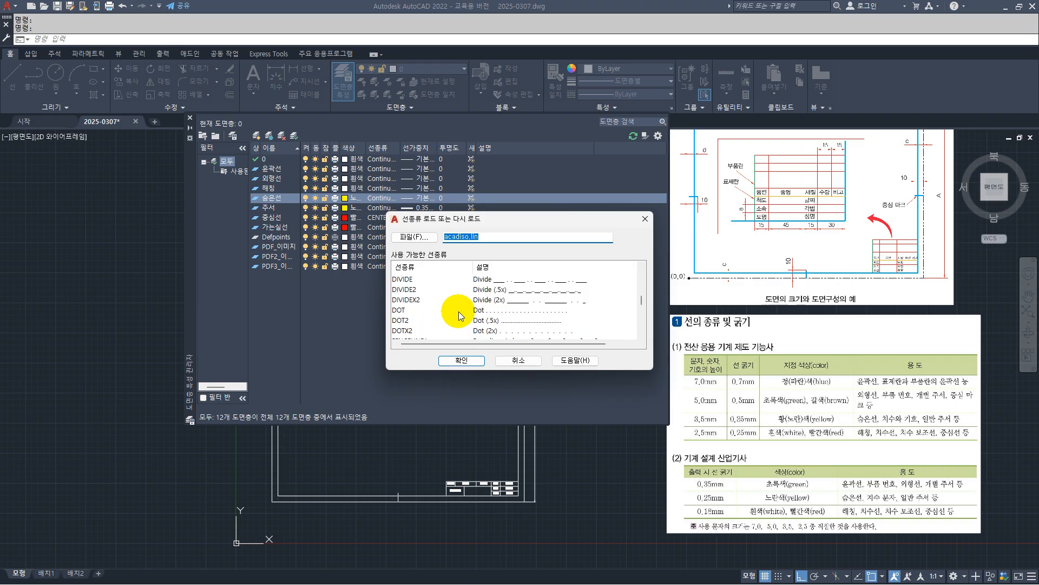
scroll(459, 310, "down", 1)
scroll(459, 311, "down", 2)
scroll(459, 311, "down", 3)
left_click(404, 279)
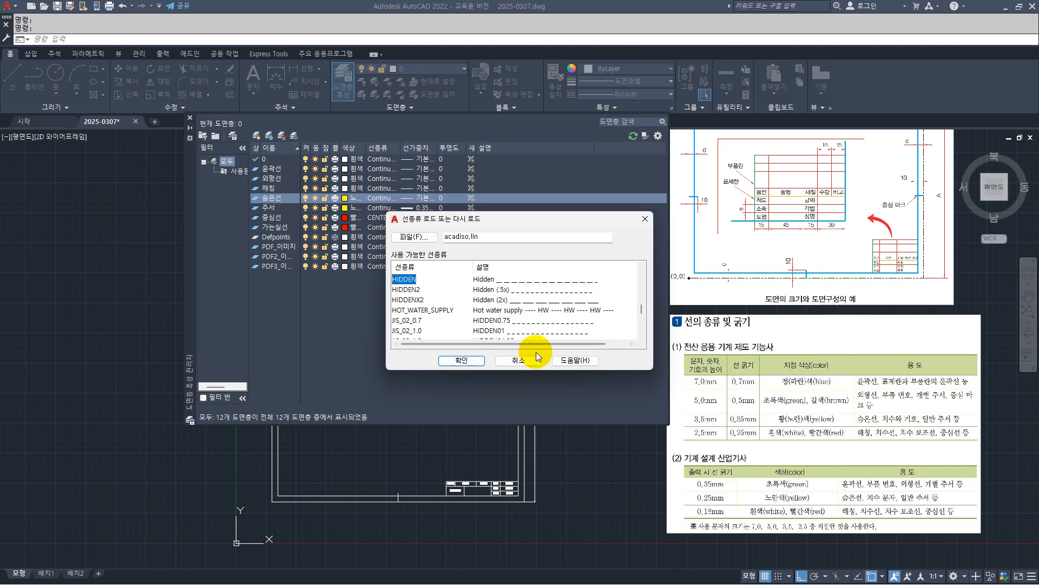
left_click(479, 361)
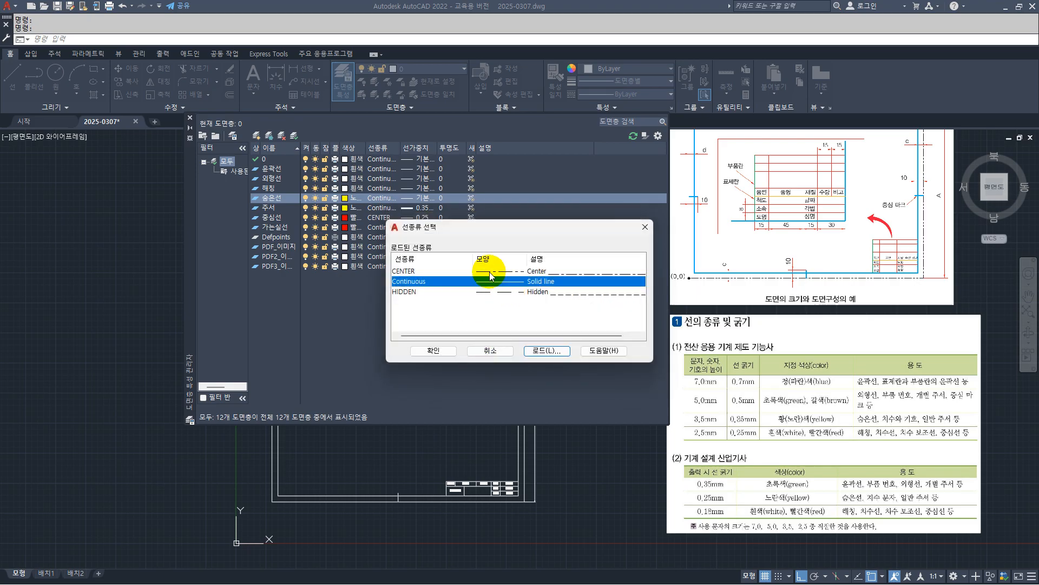
left_click(482, 292)
left_click(450, 349)
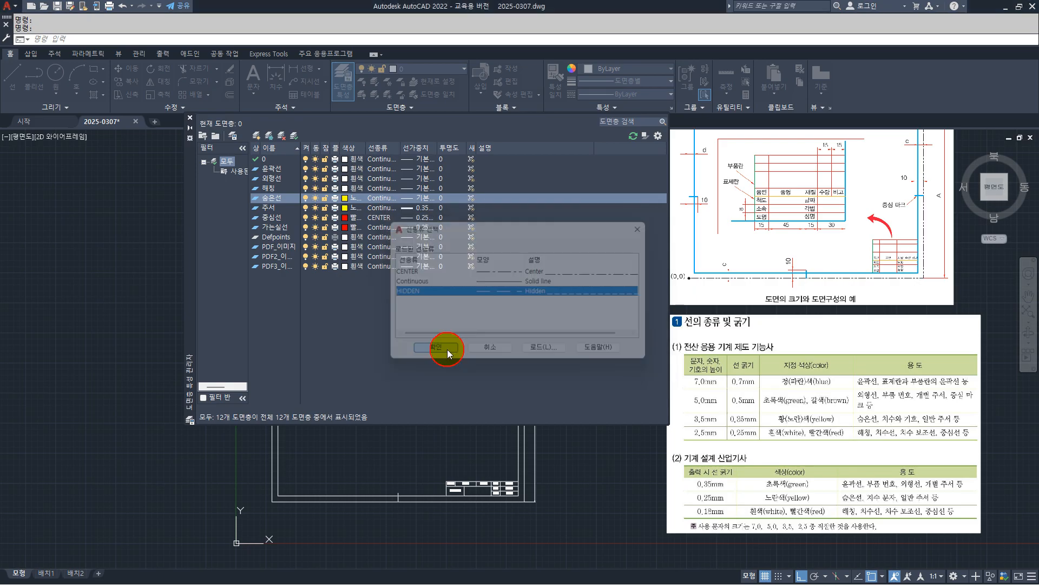
- Set the lineweight of the 숨은선 layer to 0.35 mm
left_click(415, 198)
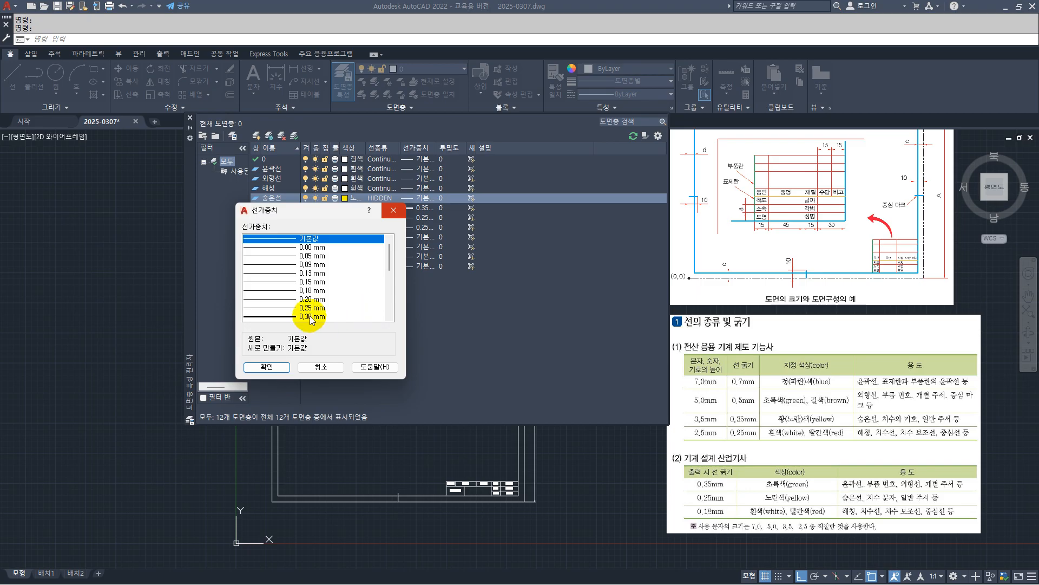
scroll(313, 317, "down", 1)
left_click(313, 299)
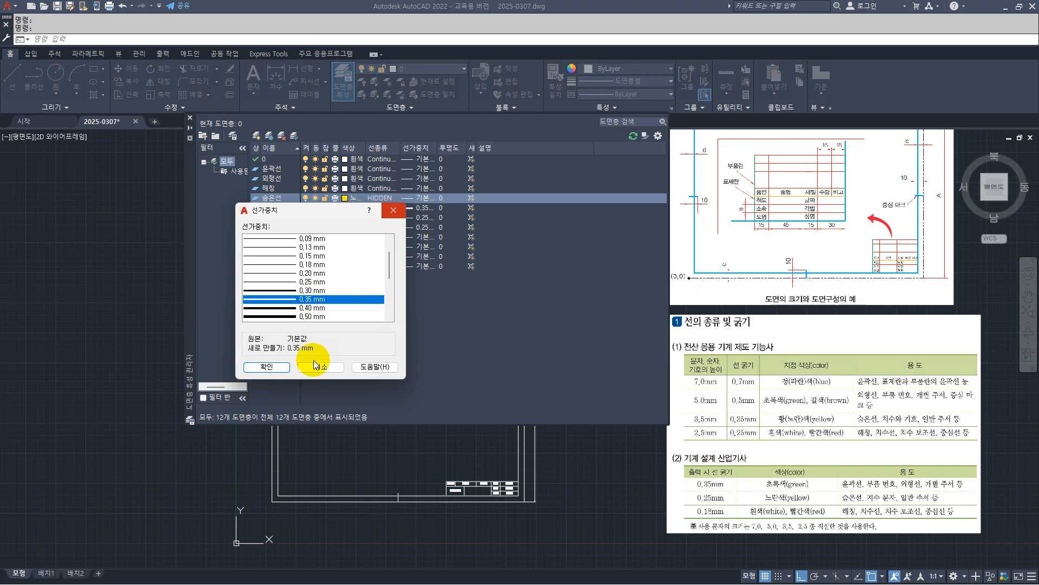
left_click(281, 367)
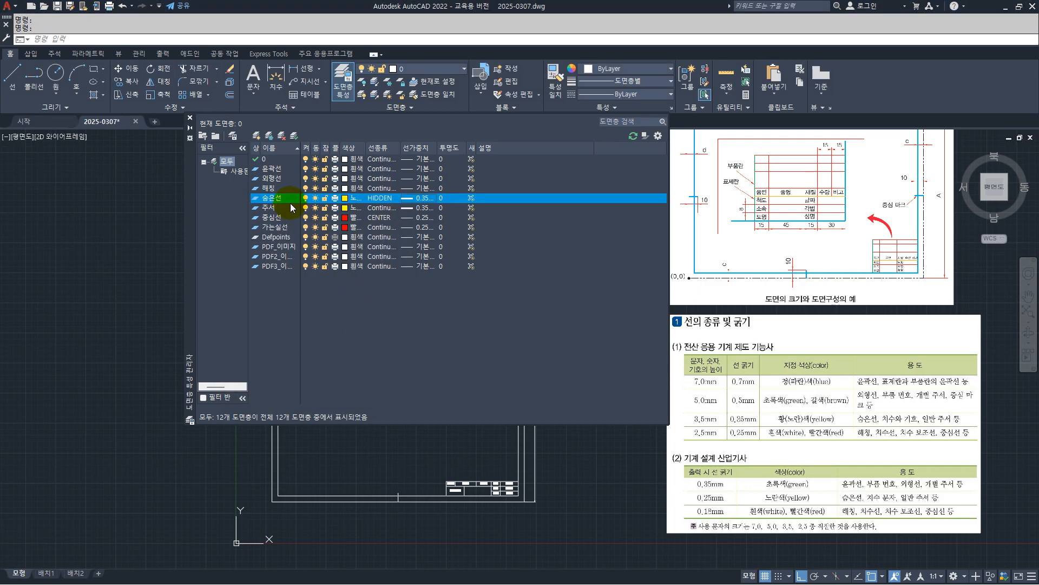
- Set the colour of the 해칭 layer to red
left_click(348, 189)
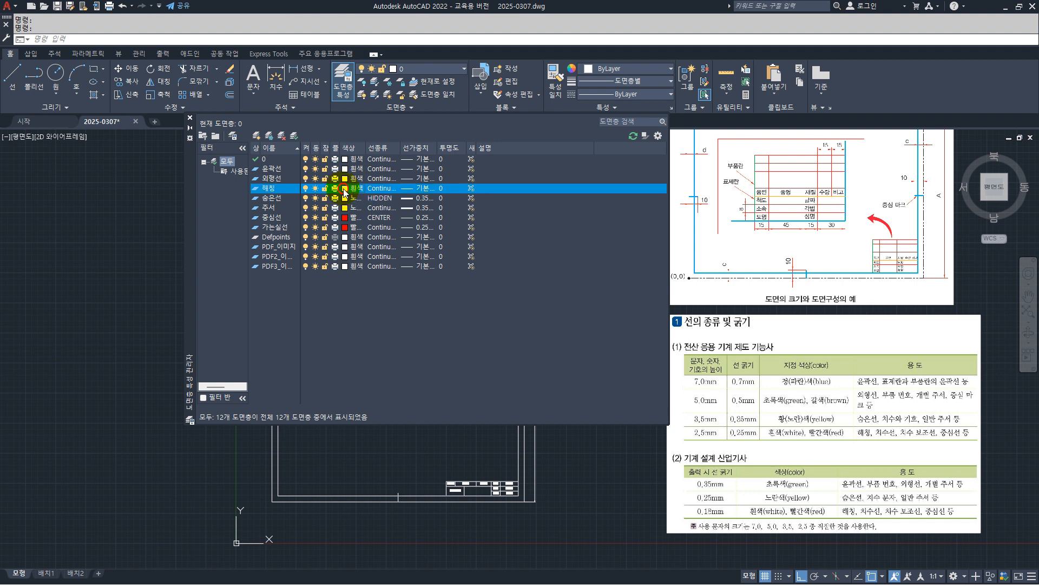
left_click(221, 320)
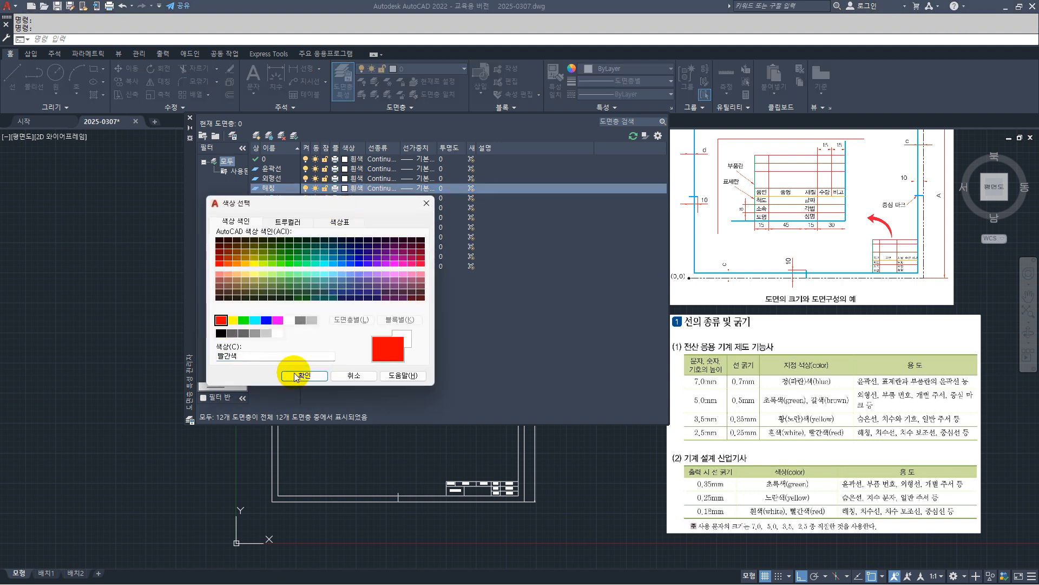
left_click(301, 373)
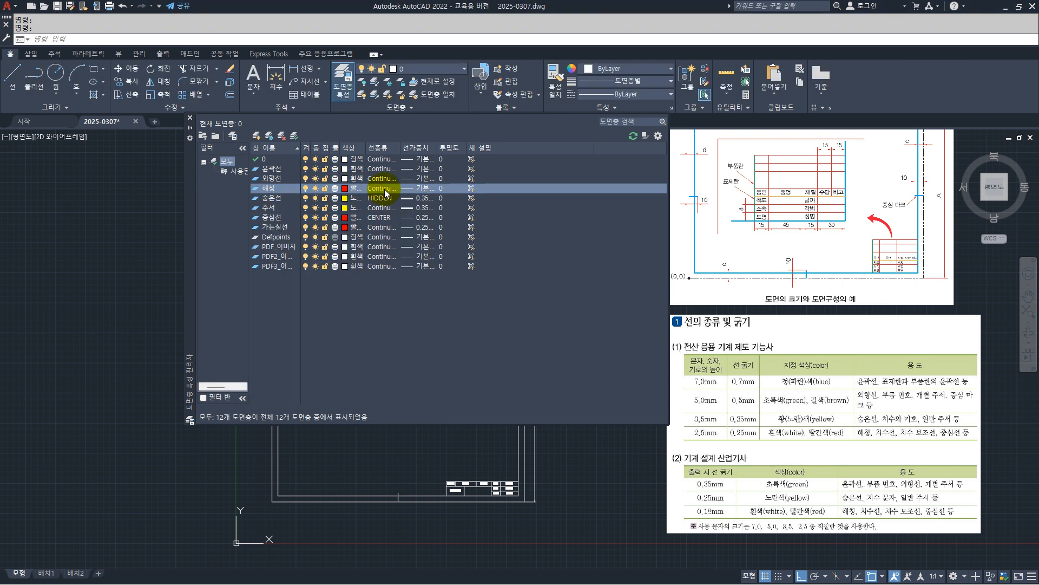
- Set the lineweight of the 해칭 layer to 0.25 mm
left_click(408, 188)
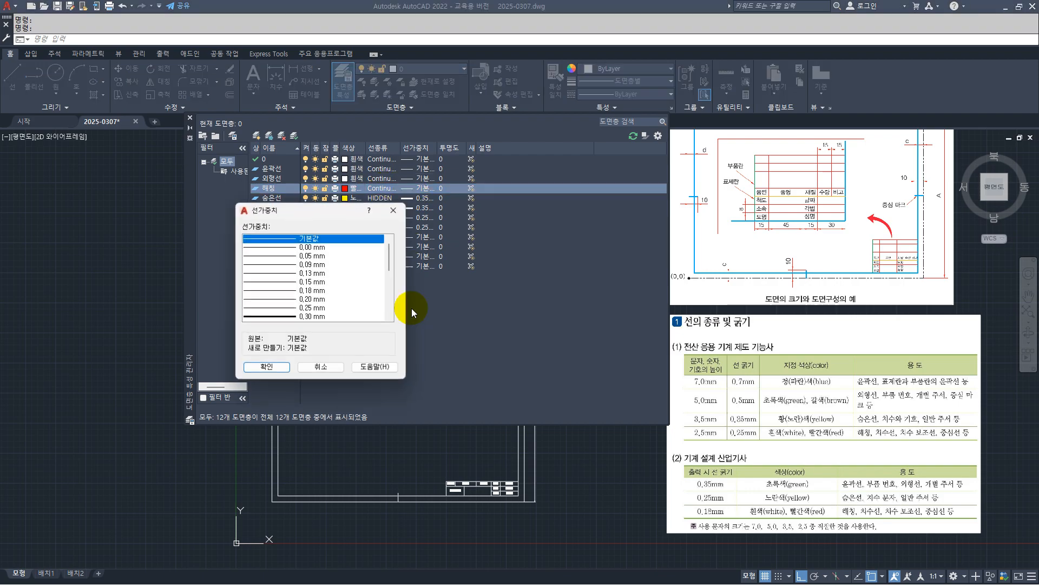
left_click(314, 307)
left_click(275, 366)
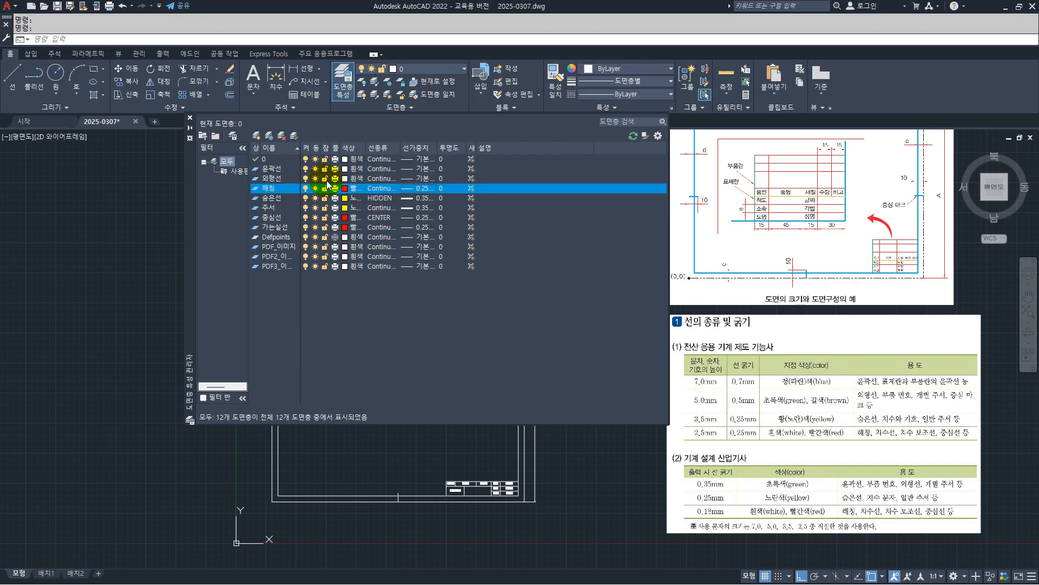
- Set the 외형선 layer's colour to green and its lineweight to 0.50 mm
left_click(353, 178)
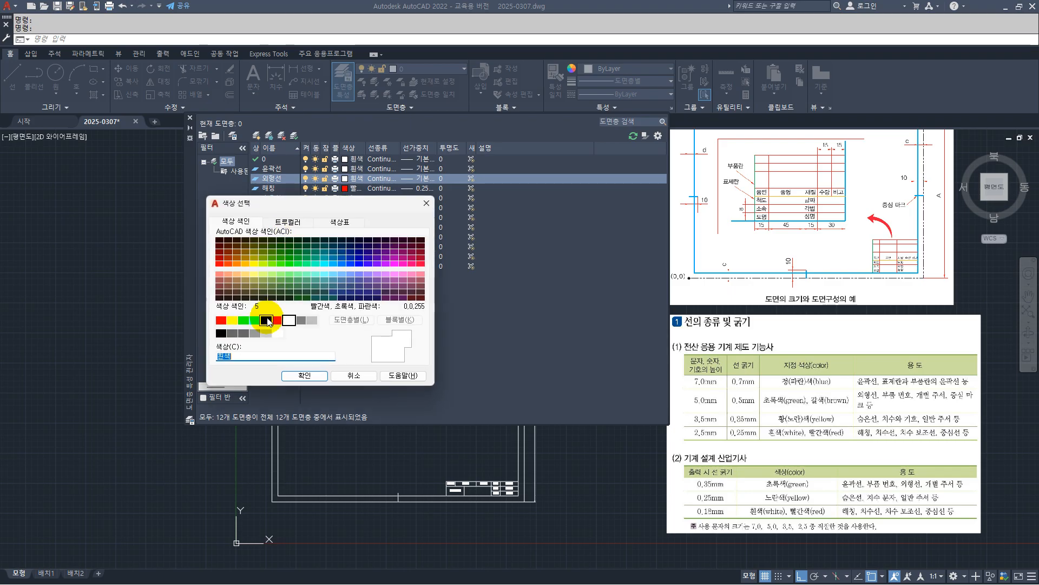
left_click(243, 321)
left_click(298, 376)
left_click(410, 177)
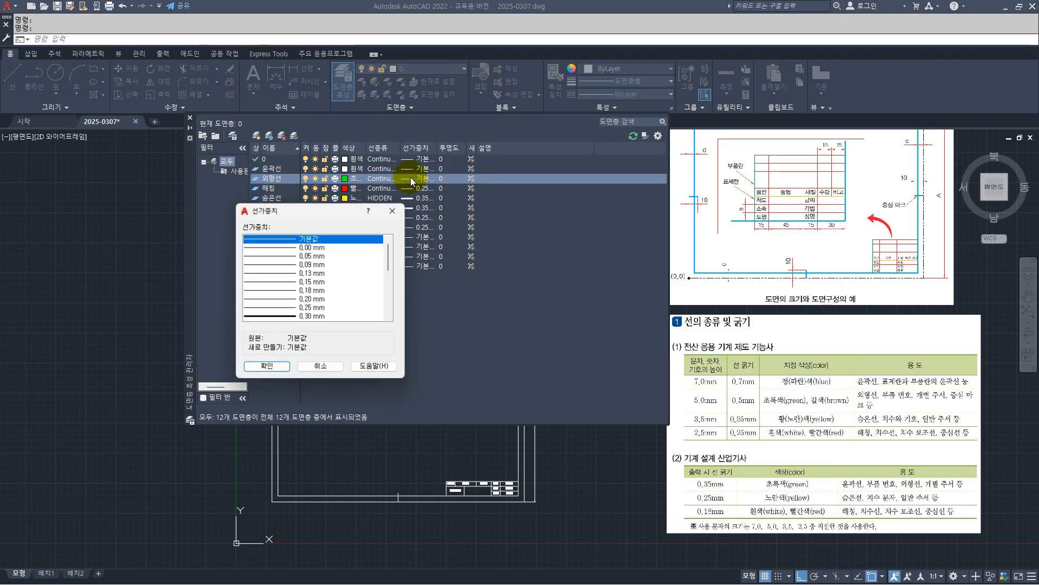
scroll(313, 303, "down", 1)
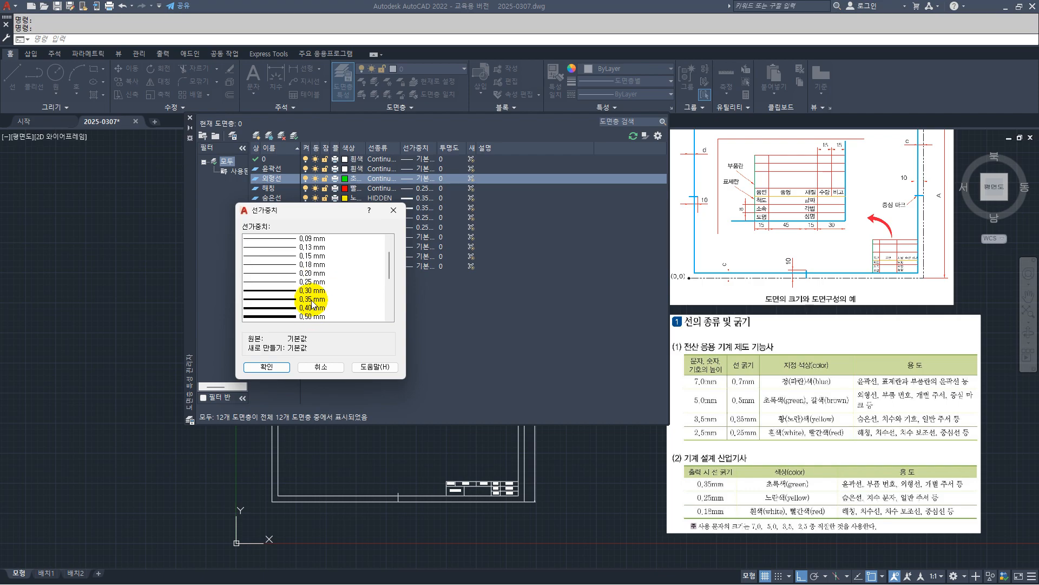
left_click(310, 316)
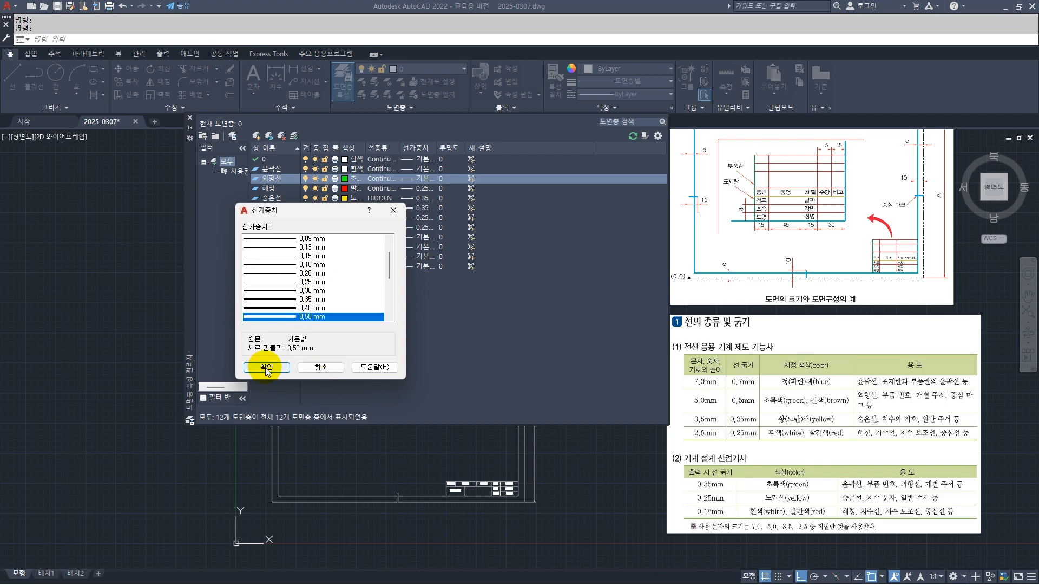
left_click(267, 368)
- Set the 윤곽선 layer's colour to cyan (하늘색) and its lineweight to 0.70 mm
left_click(280, 170)
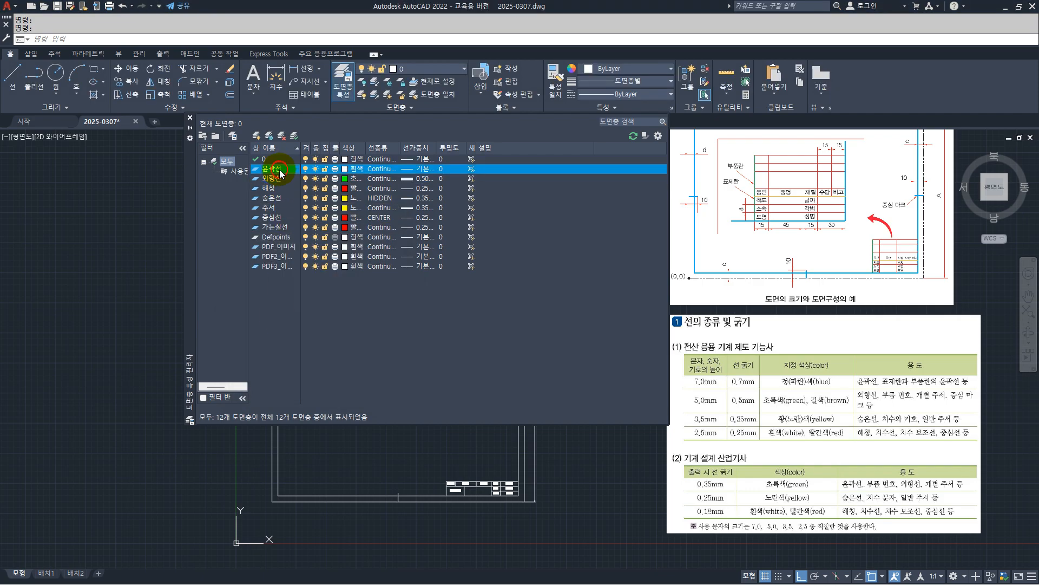
left_click(348, 169)
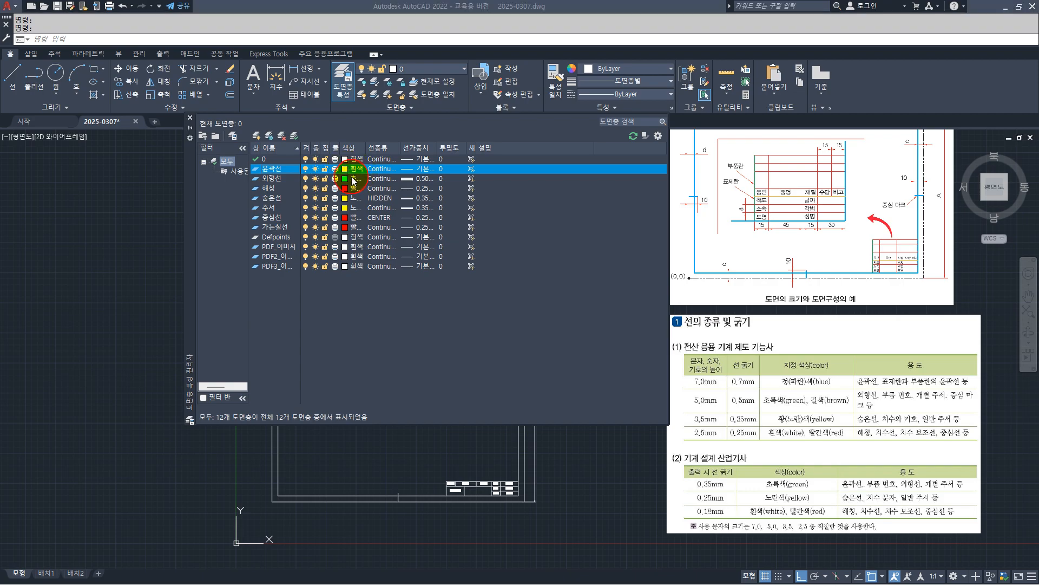
left_click(255, 320)
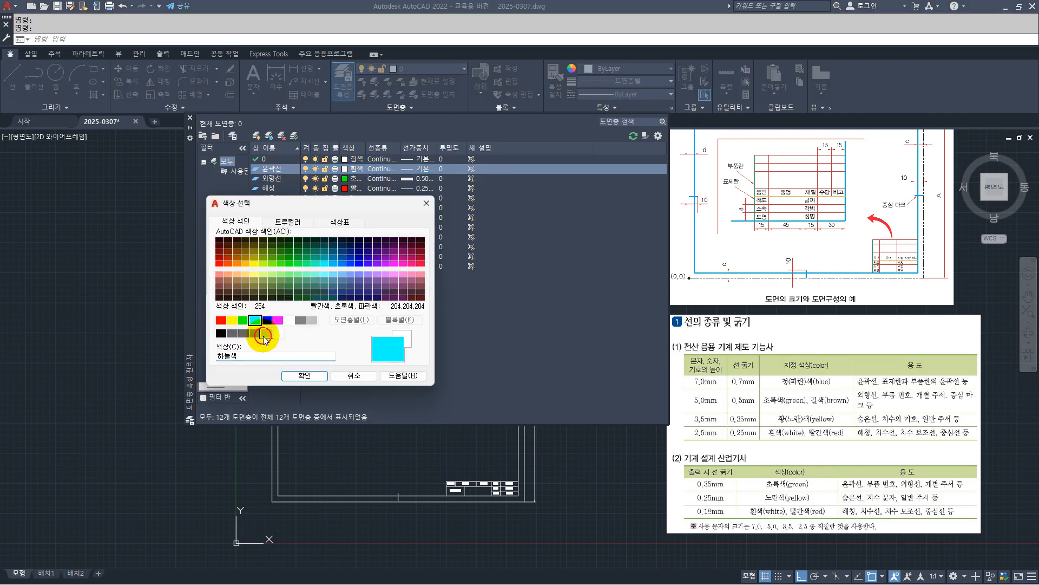
left_click(305, 374)
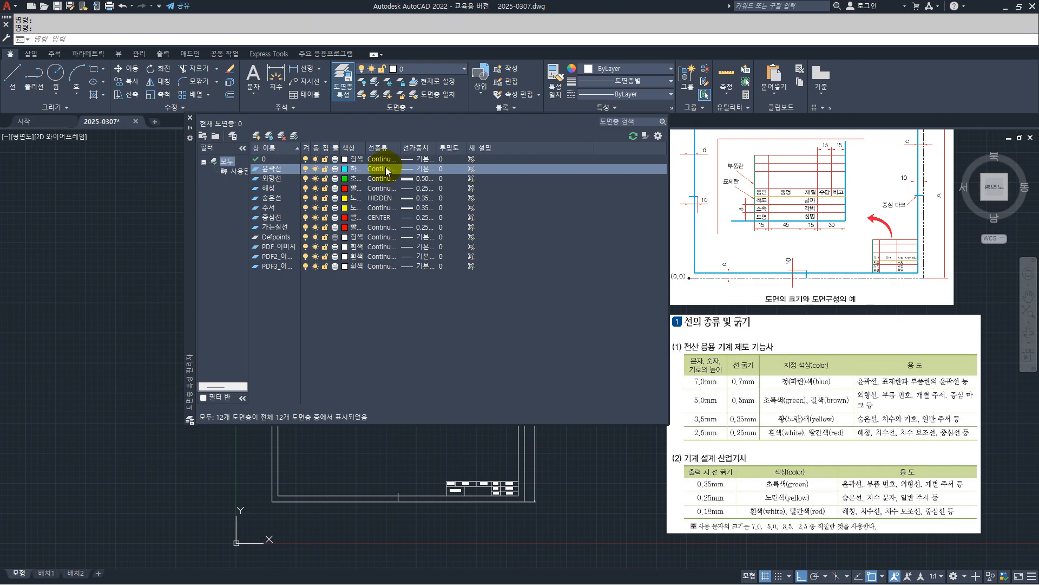
left_click(403, 170)
scroll(320, 304, "down", 1)
scroll(320, 304, "down", 1)
left_click(313, 316)
left_click(277, 367)
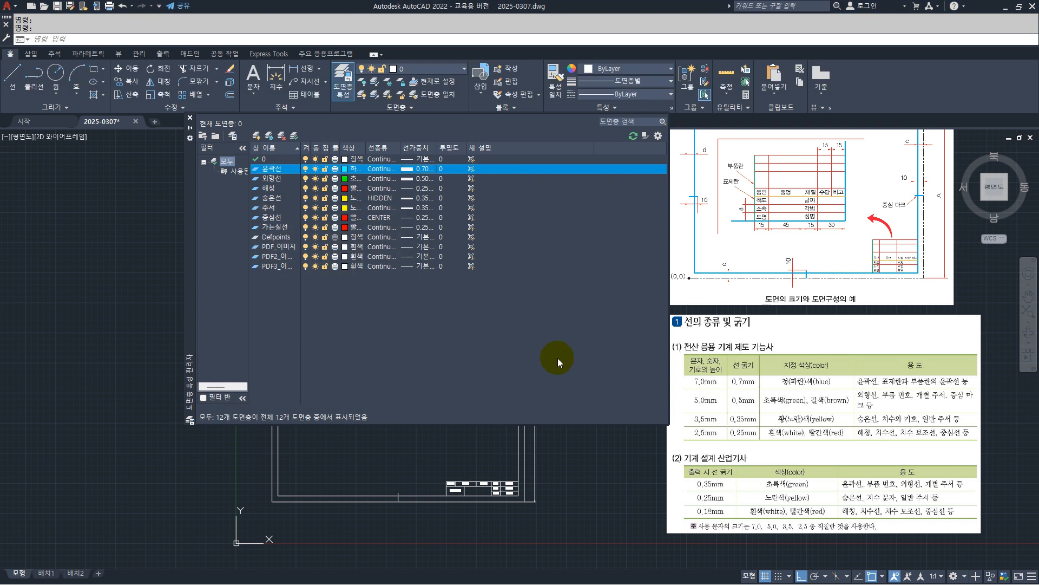
- Close the layer properties manager
mouse_move(800, 438)
left_mouse_down()
mouse_move(812, 374)
mouse_move(826, 428)
left_mouse_up()
mouse_move(375, 334)
left_mouse_down()
mouse_move(508, 177)
mouse_move(460, 282)
left_mouse_up()
key("Escape")
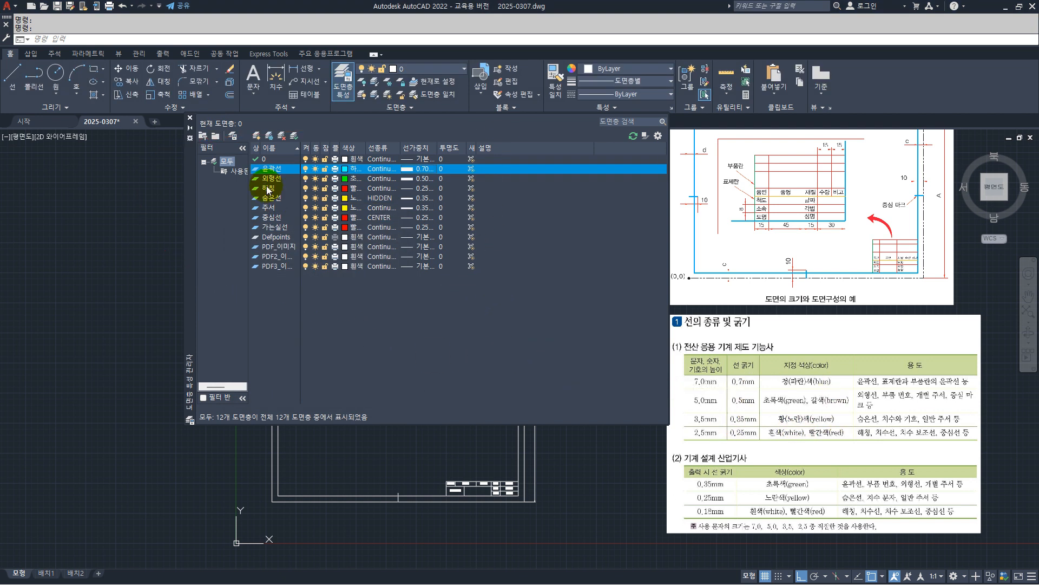
left_click(190, 118)
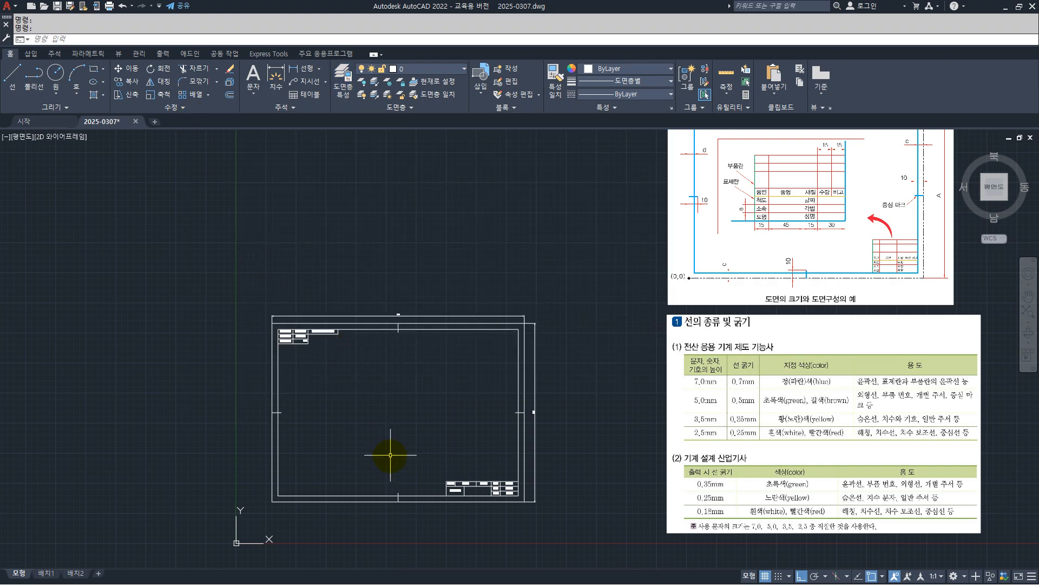
- Move the four centre marks on the sheet edges to the 외형선 layer
scroll(400, 474, "up", 5)
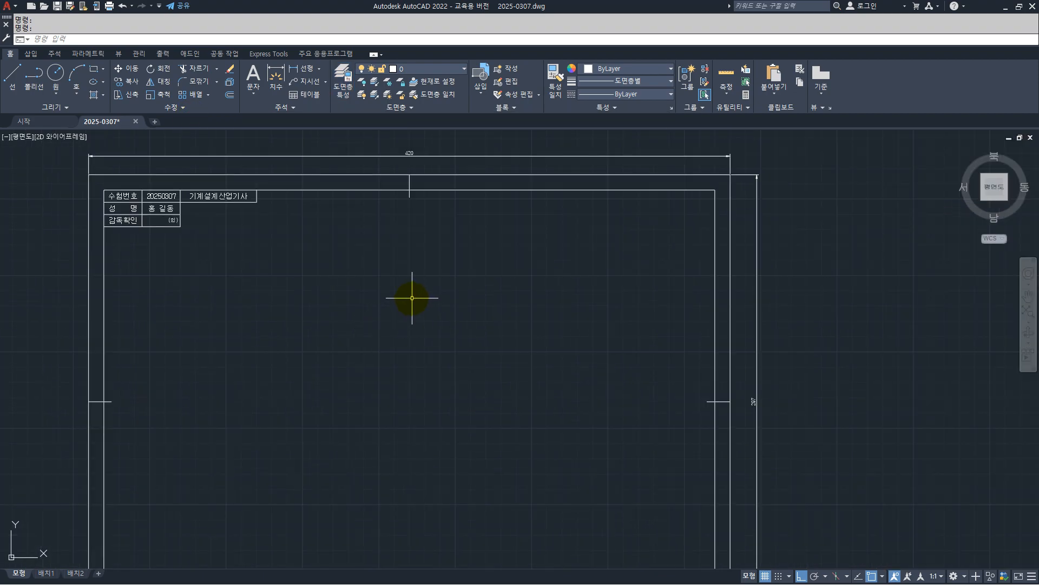
scroll(415, 267, "down", 2)
left_click(150, 319)
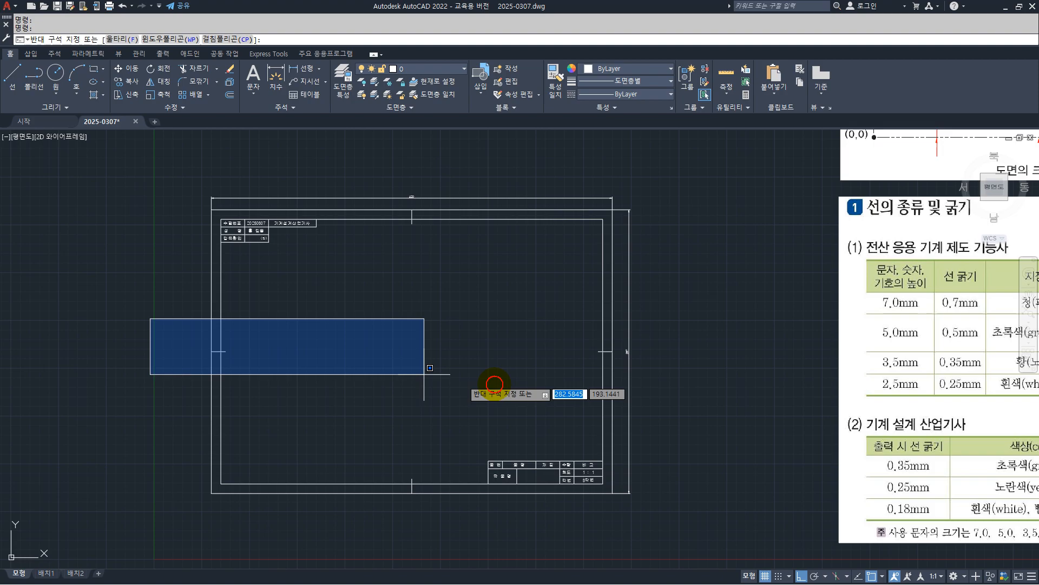
left_click(693, 385)
left_click(398, 165)
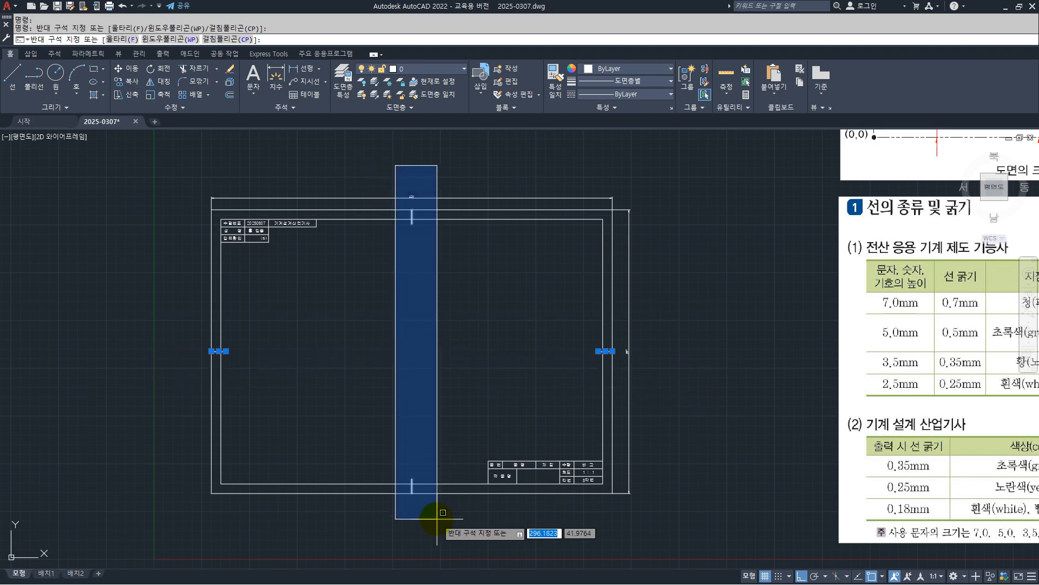
left_click(436, 541)
left_click(412, 69)
left_click(406, 173)
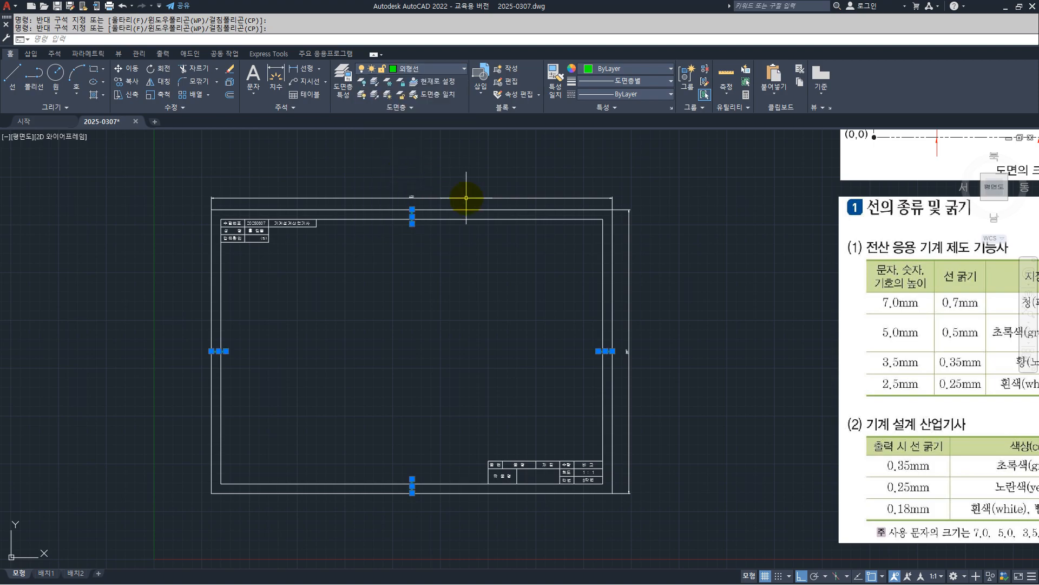
key("Escape")
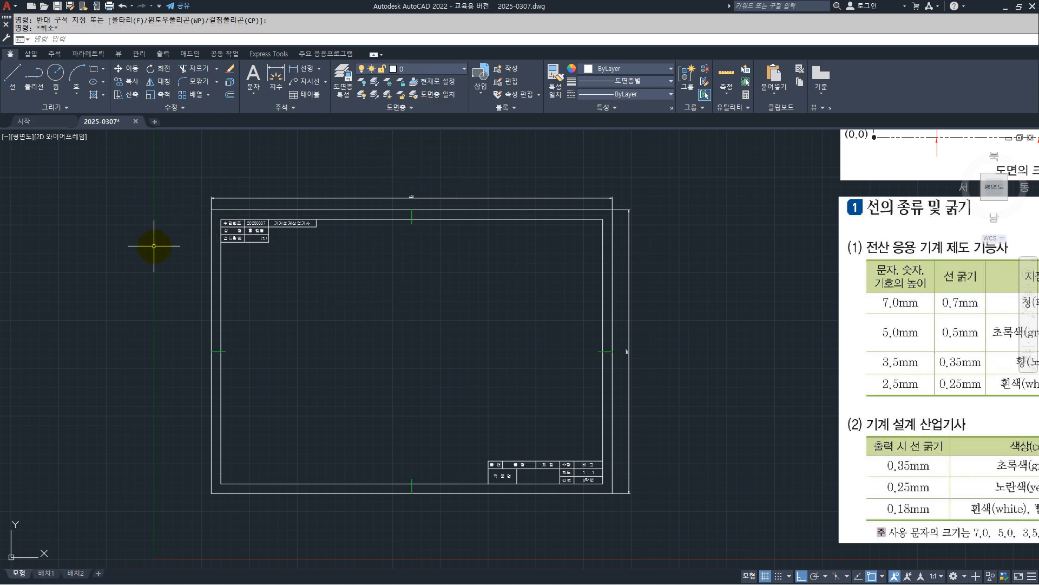
- Move the outer sheet rectangle and the inner border rectangle to the 윤곽선 layer
left_click(138, 270)
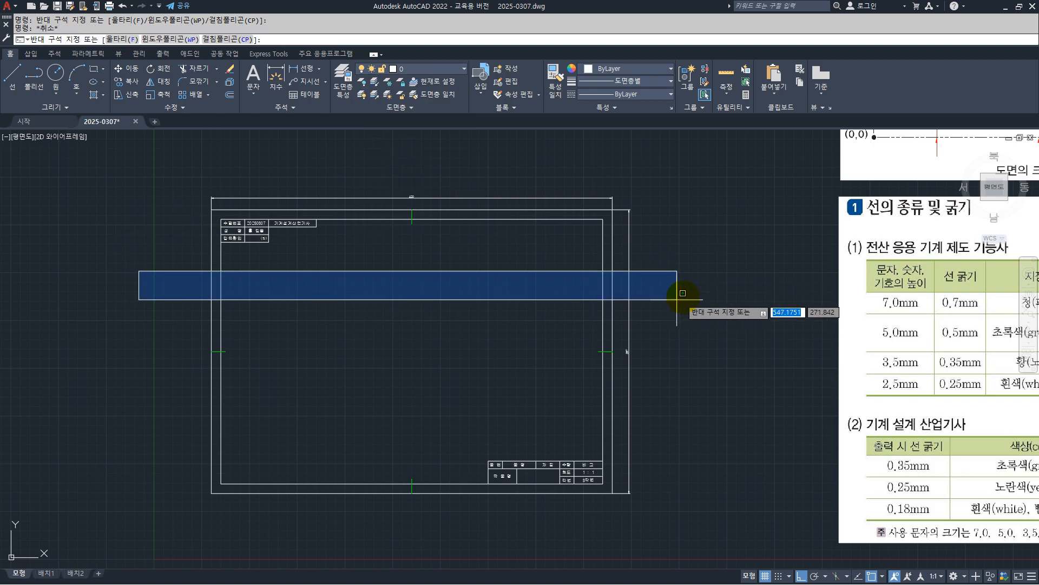
left_click(32, 301)
left_click(619, 309)
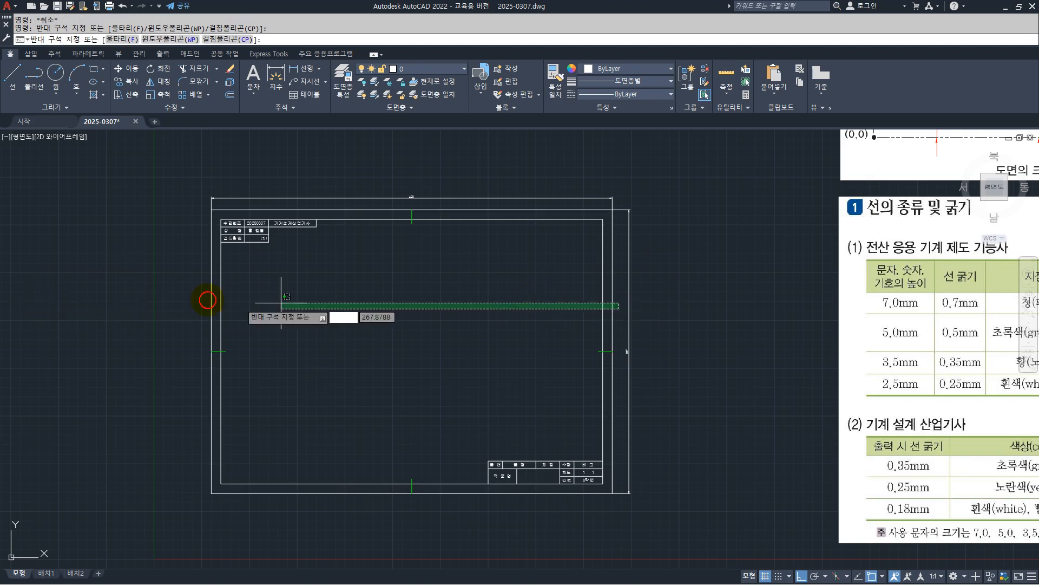
left_click(119, 294)
left_click(322, 524)
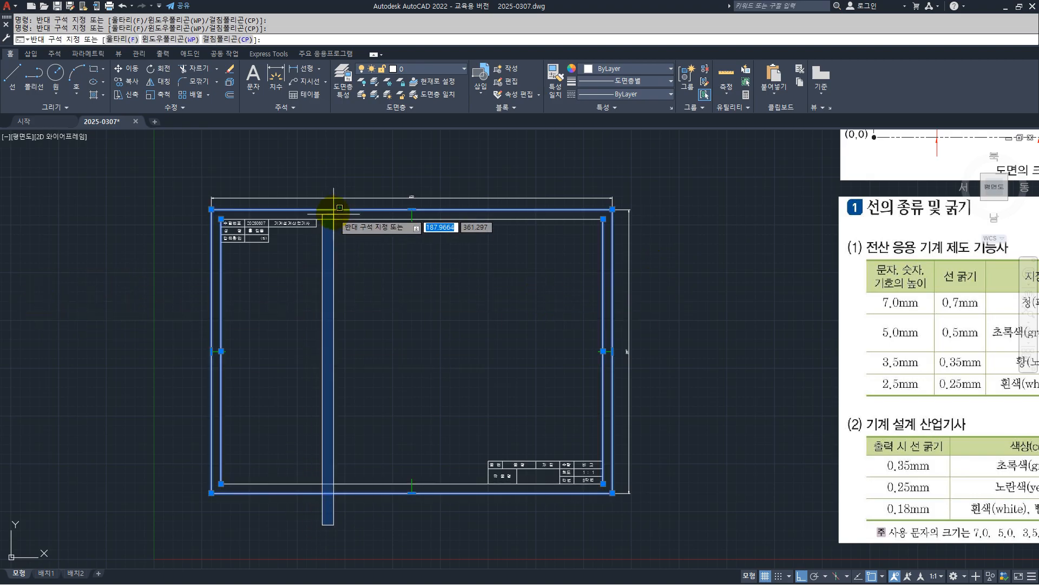
left_click(320, 207)
left_click(420, 76)
left_click(407, 177)
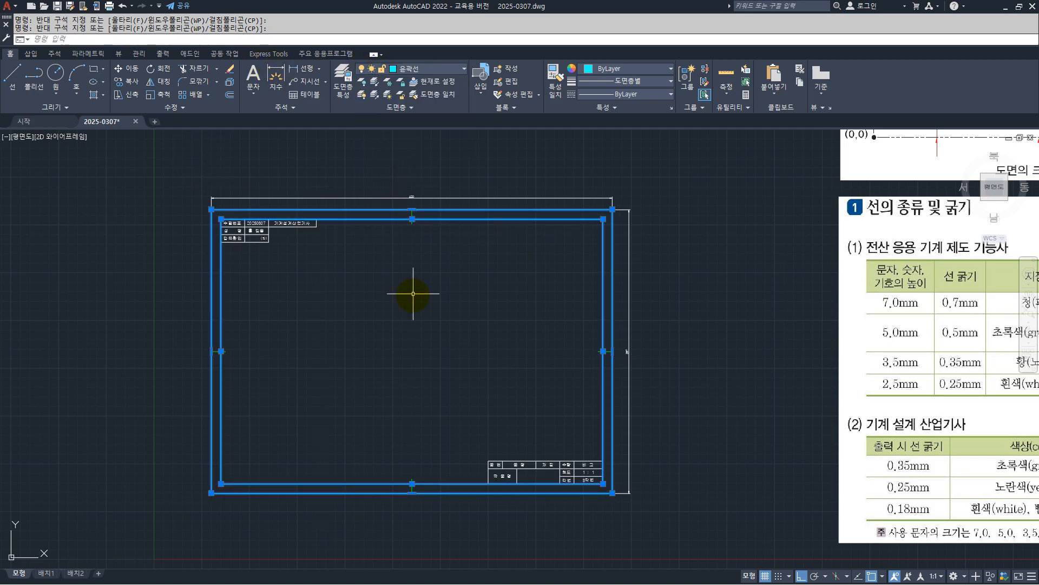
key("Escape")
scroll(224, 231, "up", 5)
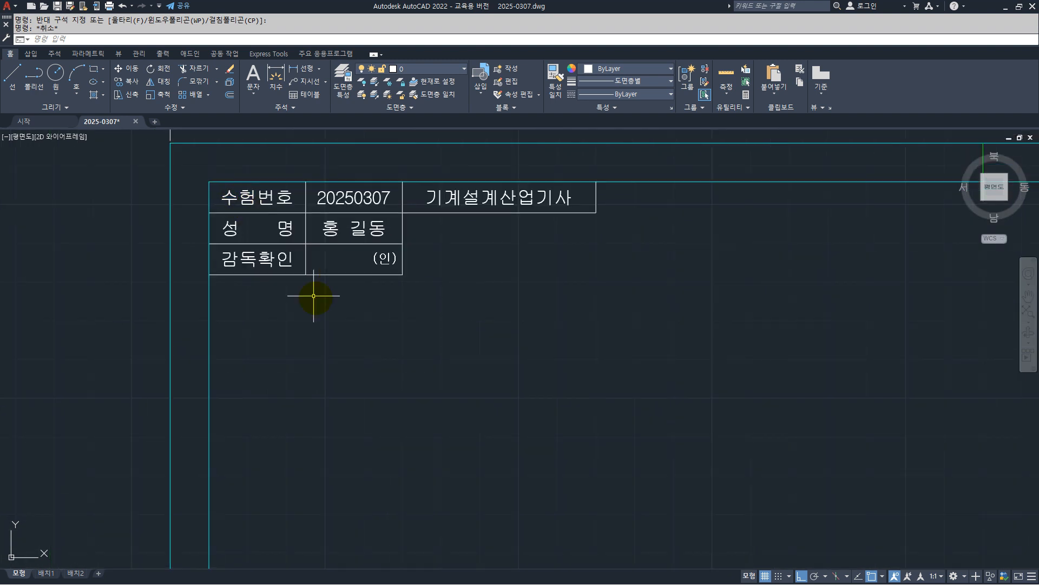
scroll(424, 274, "up", 2)
left_click(439, 321)
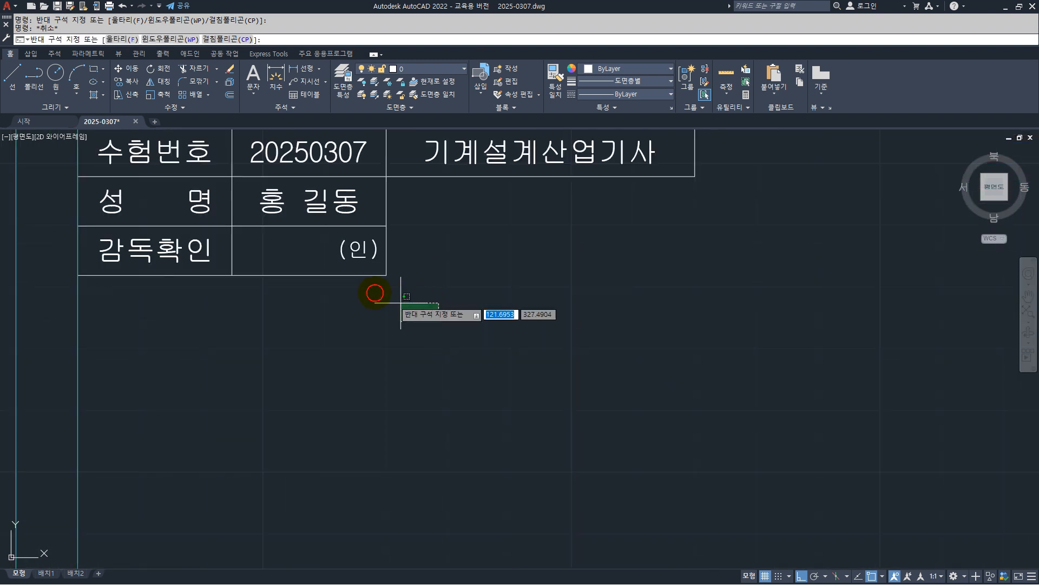
left_click(287, 273)
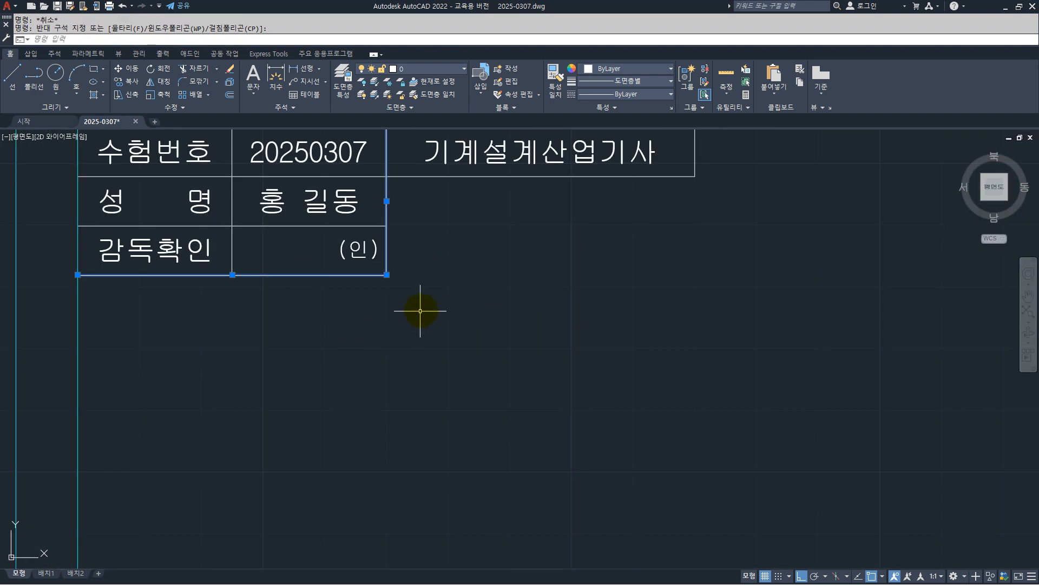
scroll(409, 154, "up", 2)
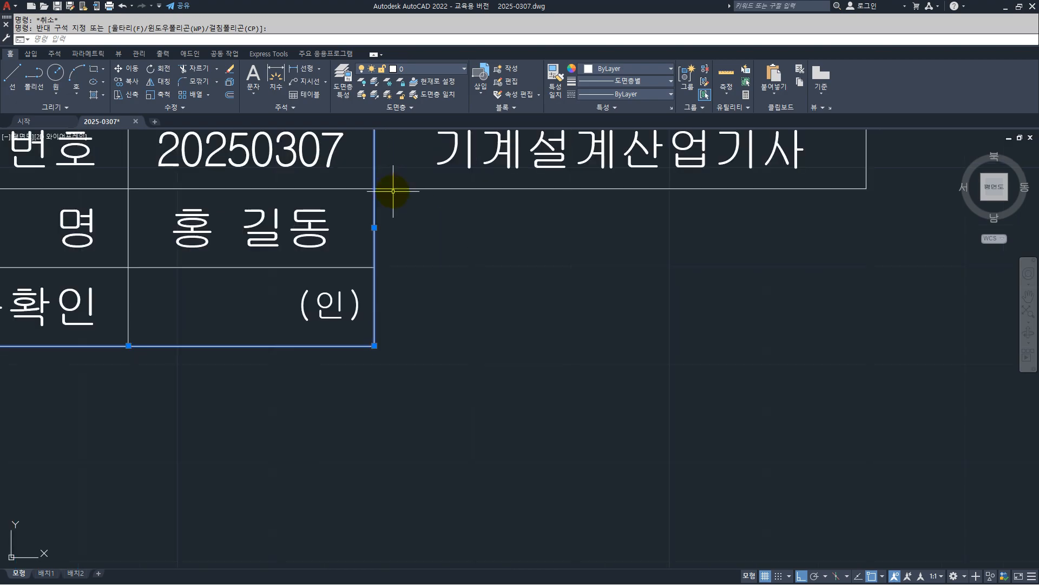
key("Escape")
scroll(390, 235, "down", 2)
scroll(371, 181, "up", 2)
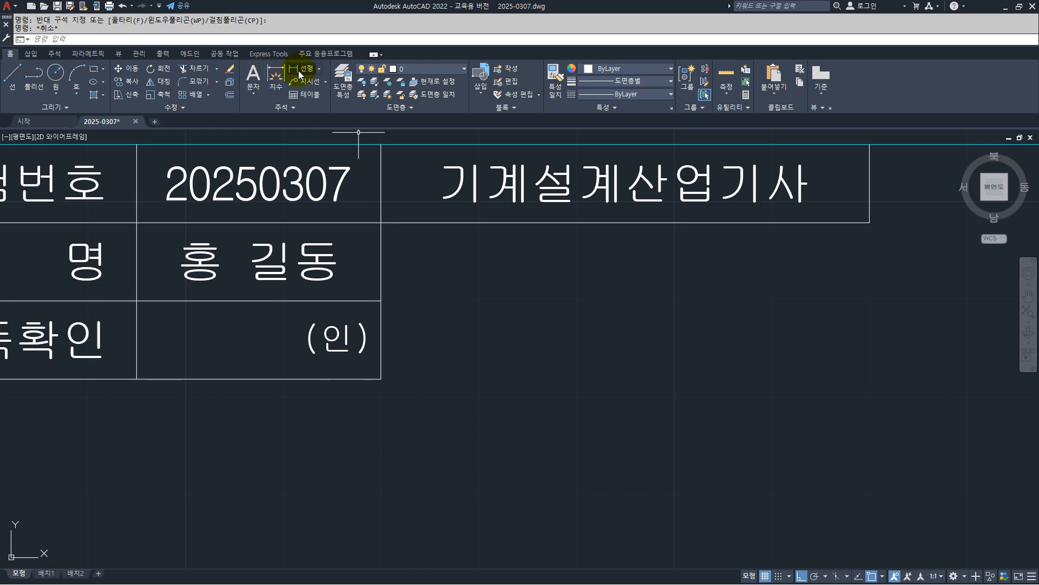
left_click(192, 68)
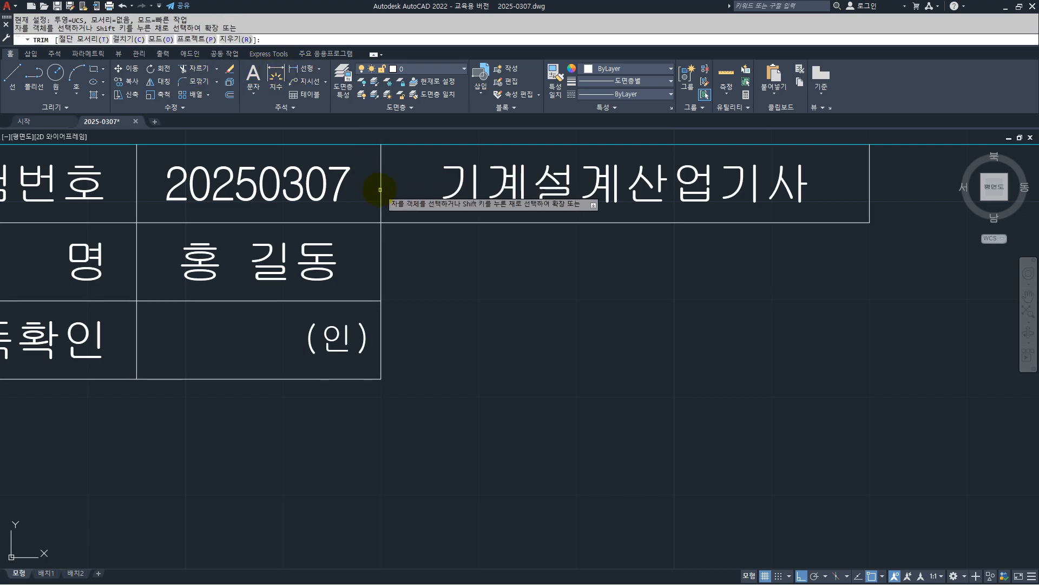
scroll(385, 167, "down", 2)
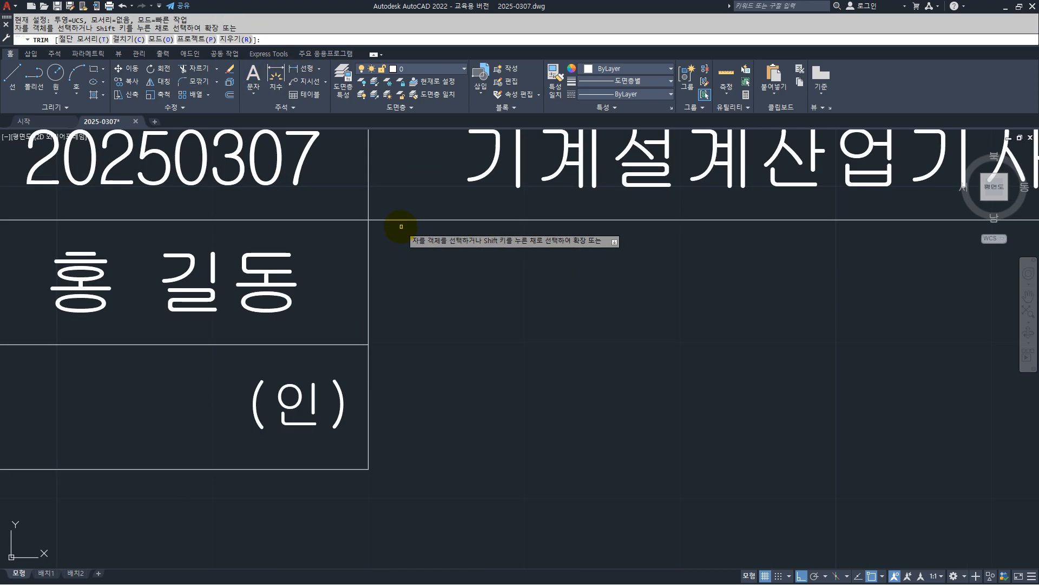
scroll(389, 200, "up", 4)
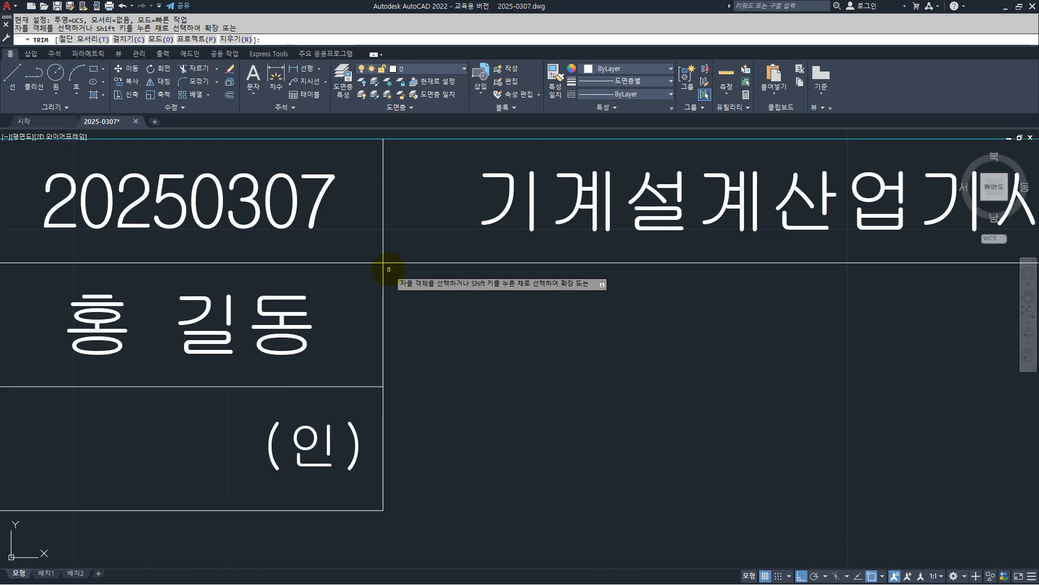
key("Escape")
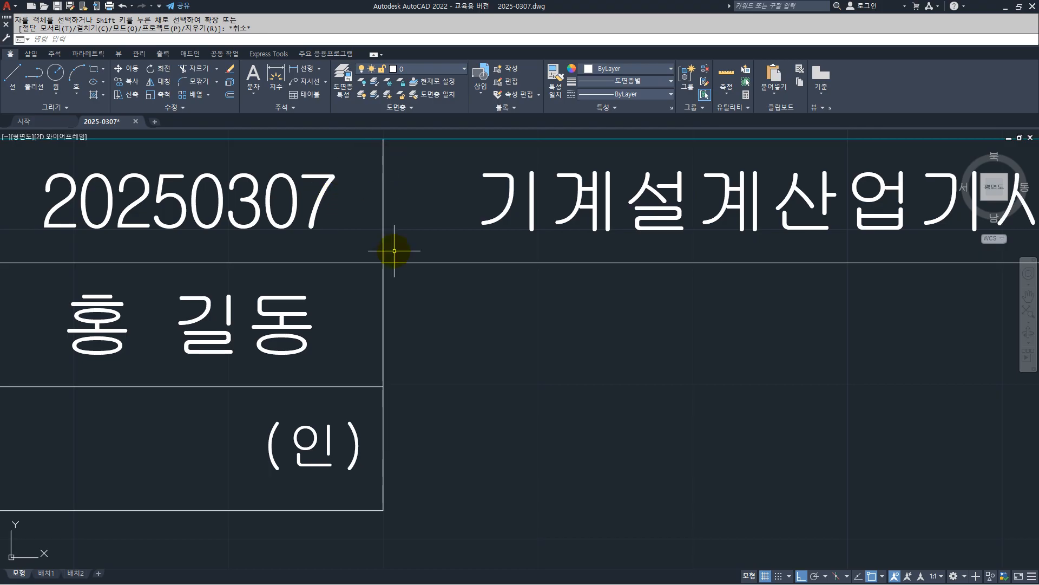
- Trim the vertical divider between the exam-number value cell and the 기계설계산업기사 cell, and erase its leftover pieces
scroll(404, 231, "down", 2)
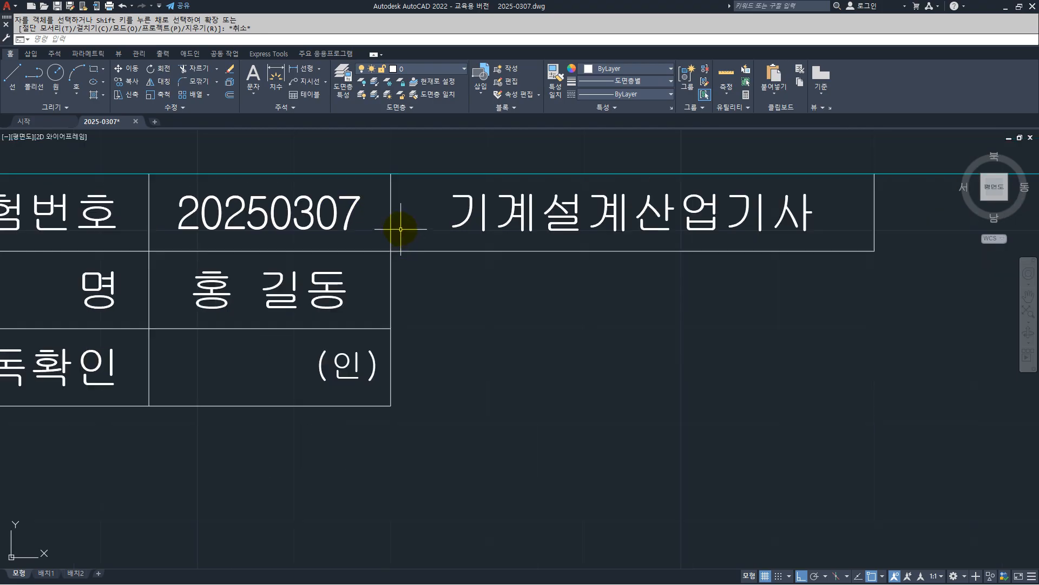
scroll(406, 225, "up", 2)
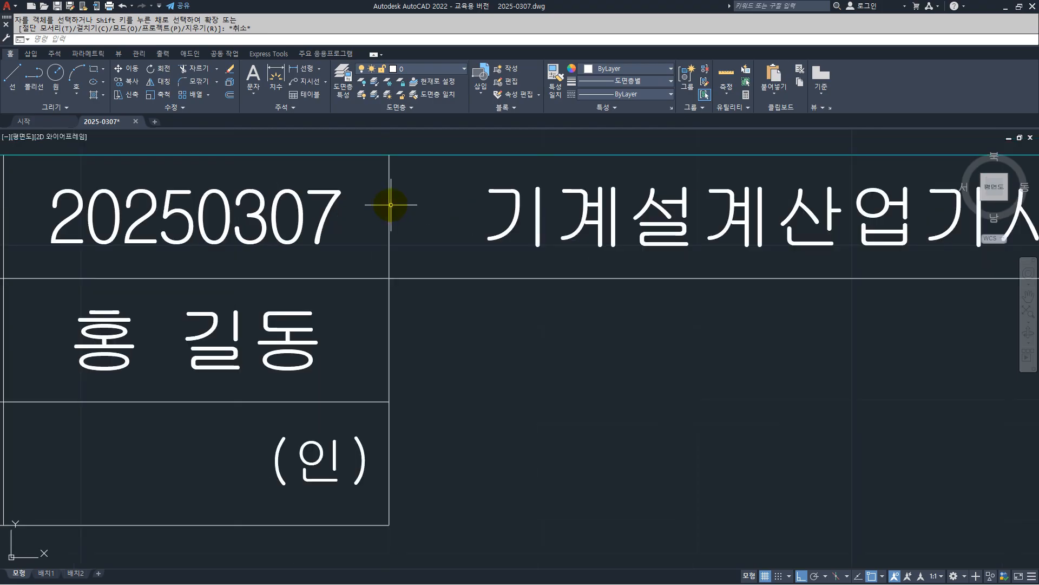
left_click(196, 68)
left_click(405, 258)
key("Return")
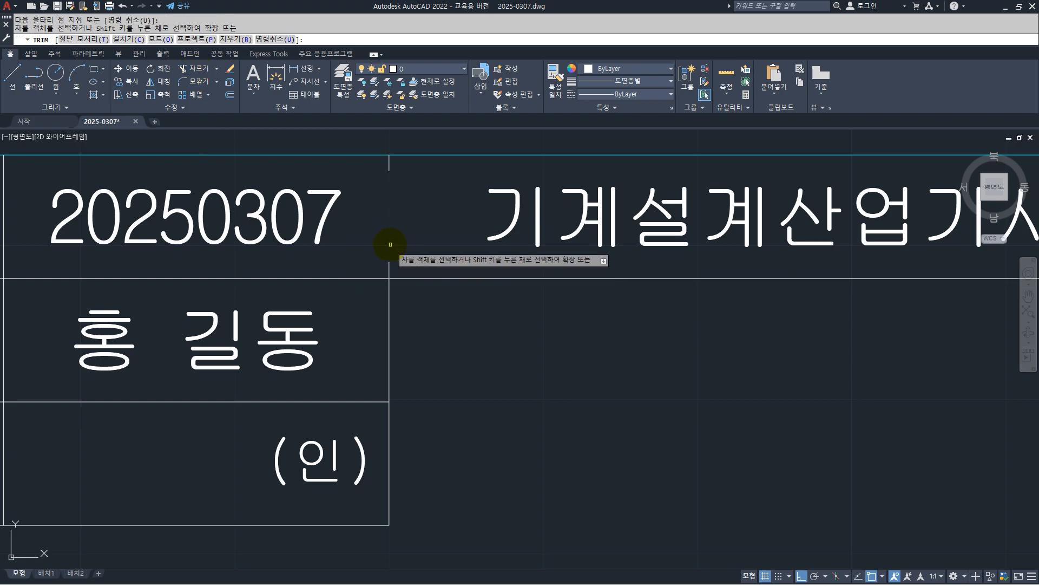
left_click(390, 267)
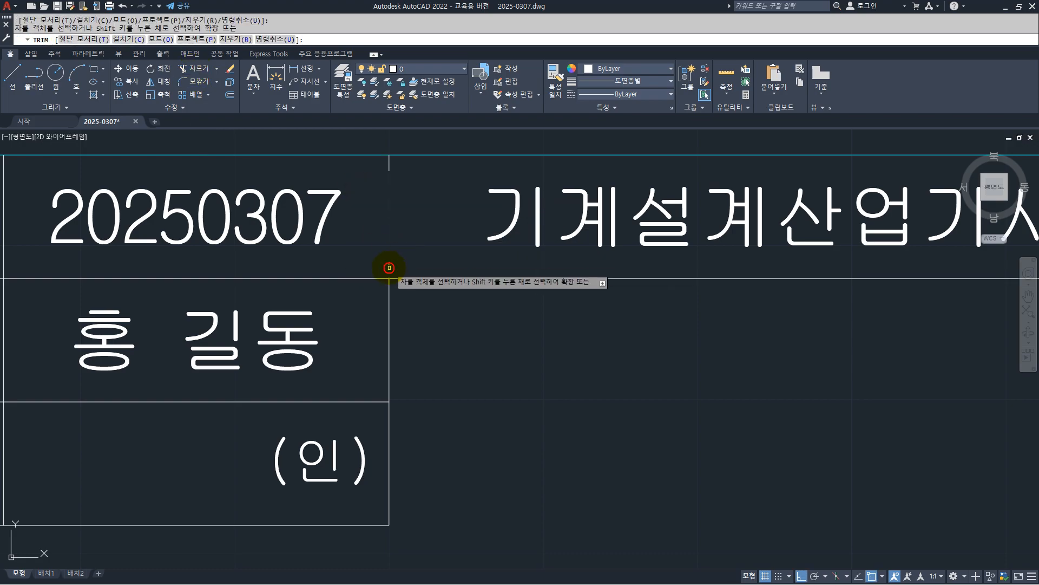
key("Escape")
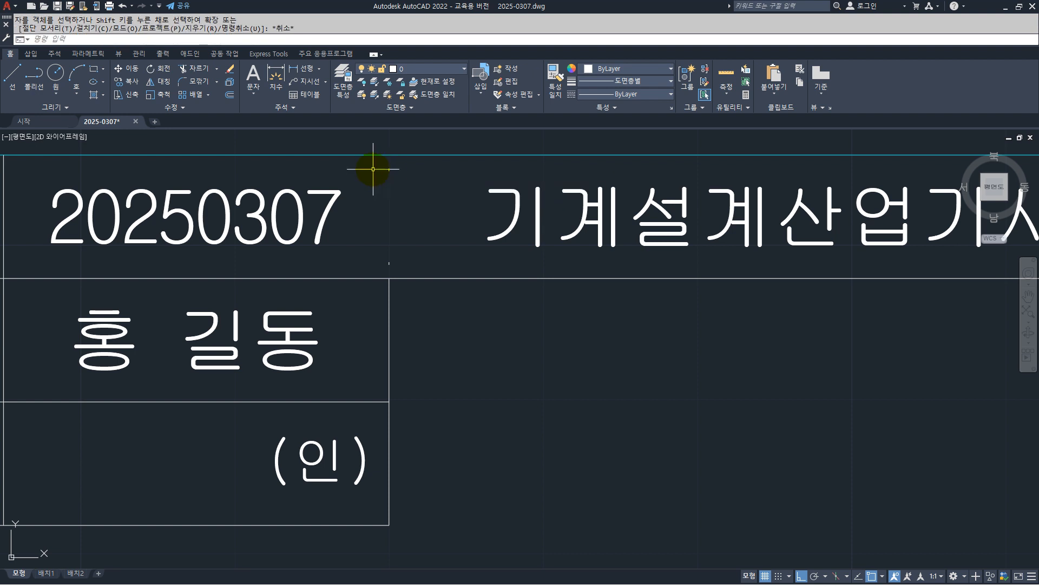
left_click(374, 136)
left_click(406, 273)
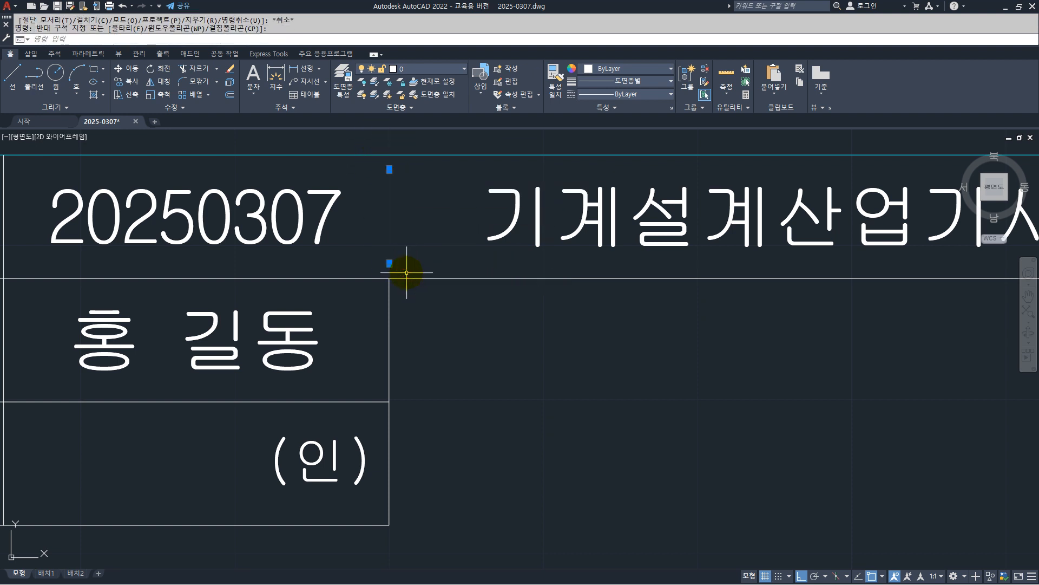
key("Escape")
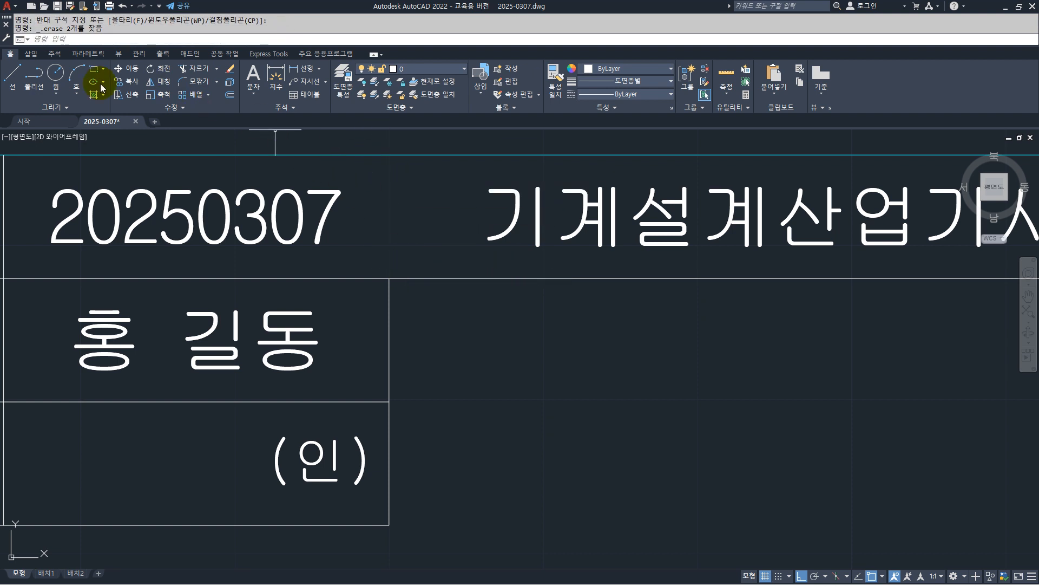
- Redraw the divider before the 기계설계산업기사 cell as a separate vertical line and trim its overshoot at the inner border
left_click(12, 74)
left_click(387, 277)
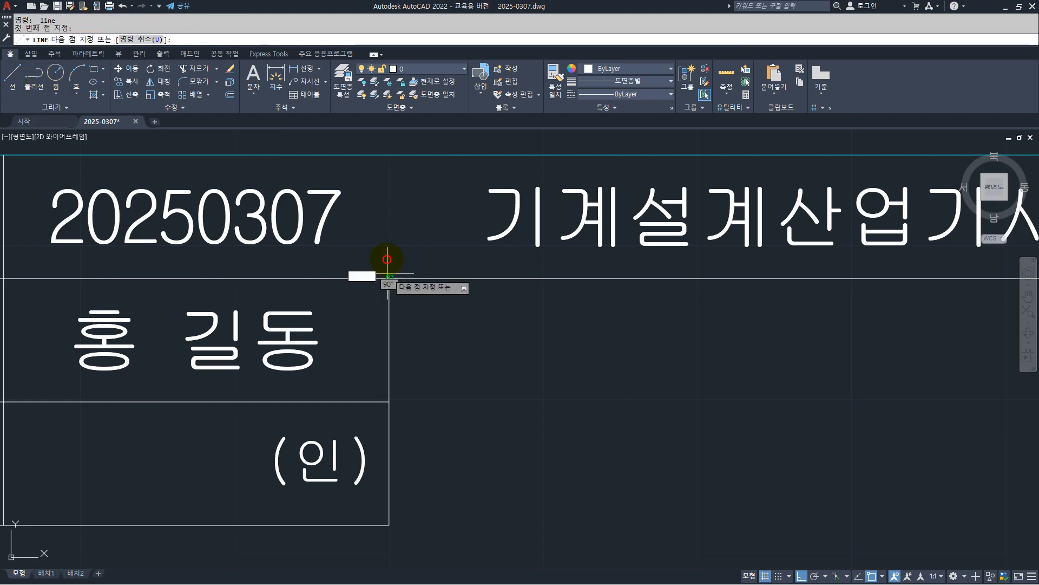
left_click(386, 141)
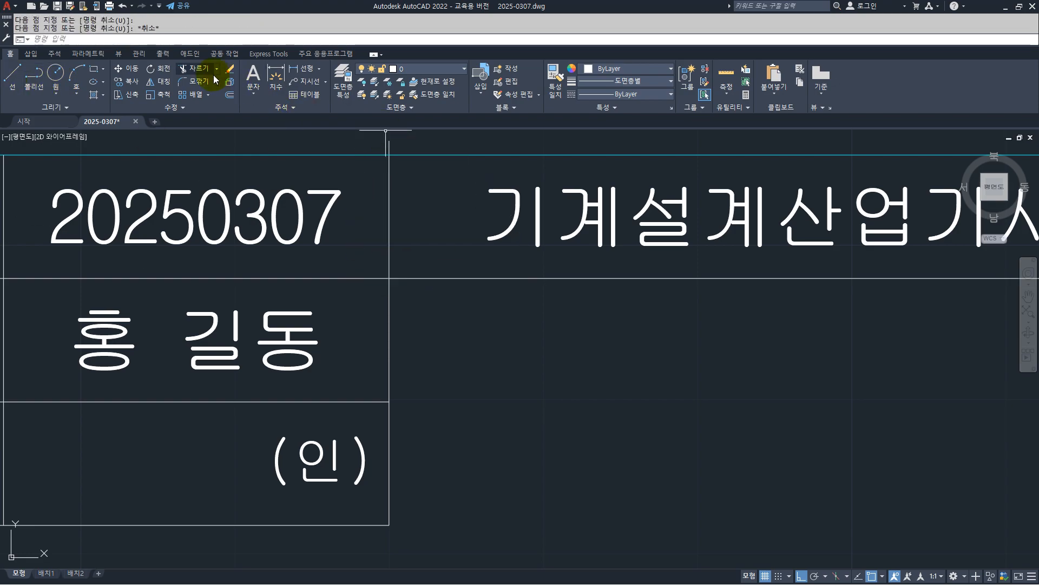
left_click(197, 70)
key("Escape")
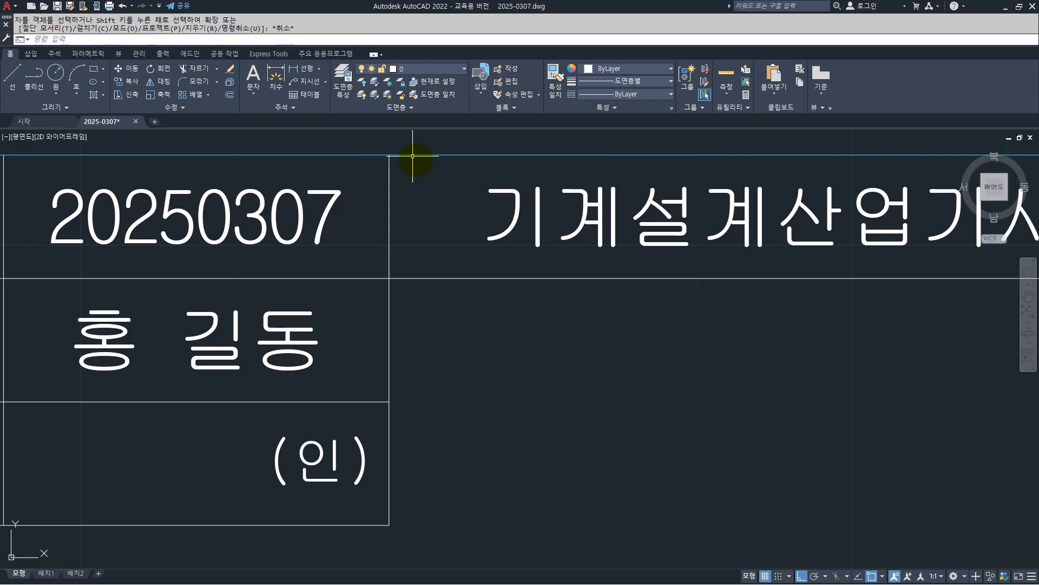
scroll(492, 290, "down", 2)
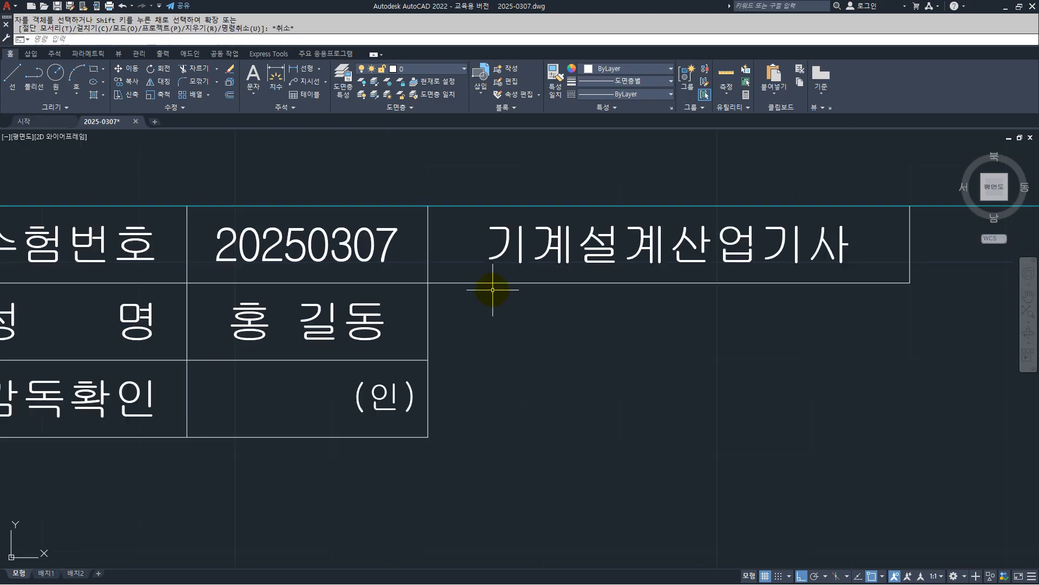
left_click(426, 437)
left_click(428, 332)
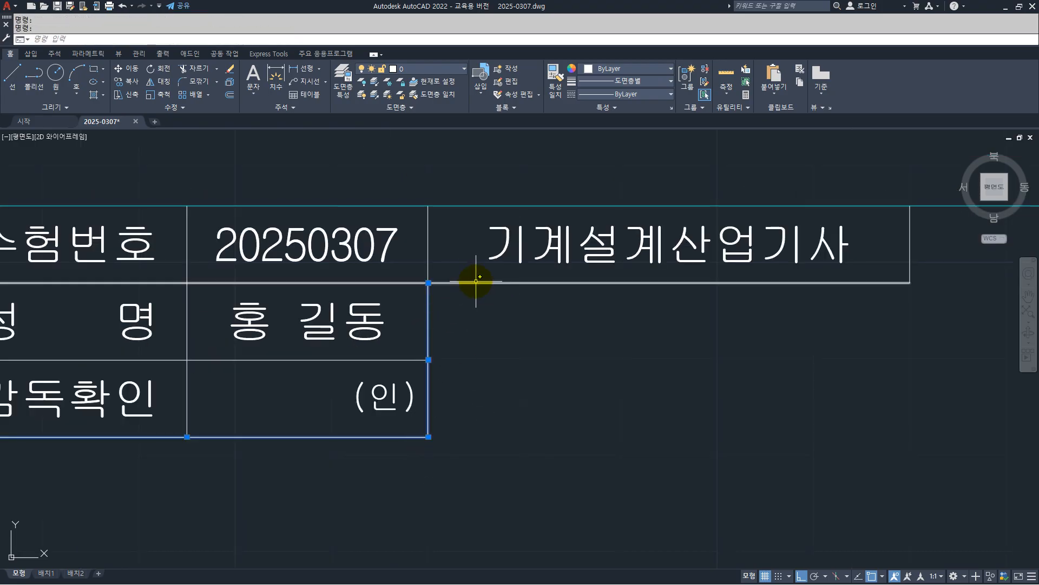
key("Escape")
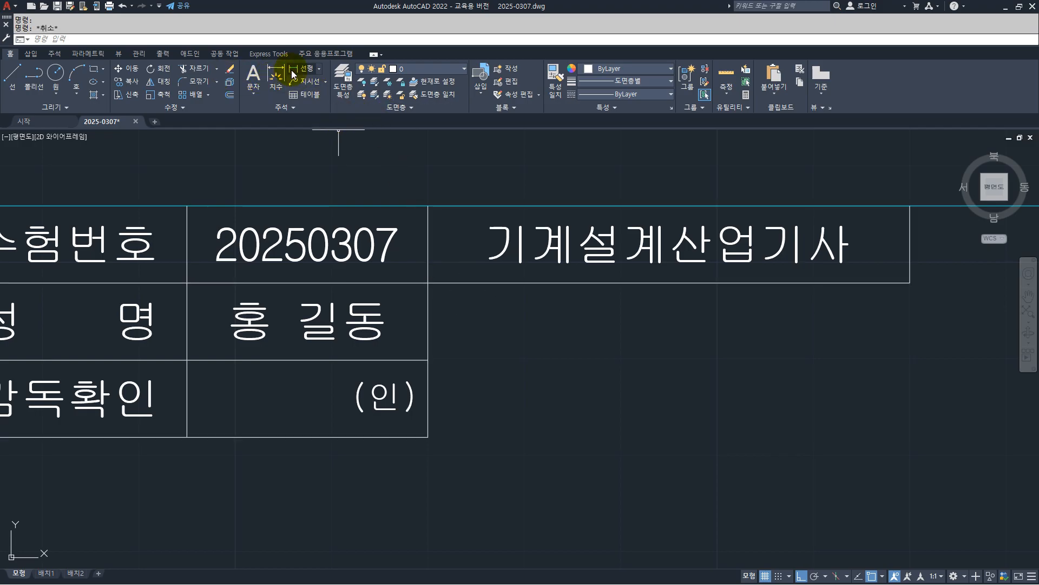
- Trim the horizontal line below the exam-number value cell and redraw that segment as a separate line
left_click(190, 69)
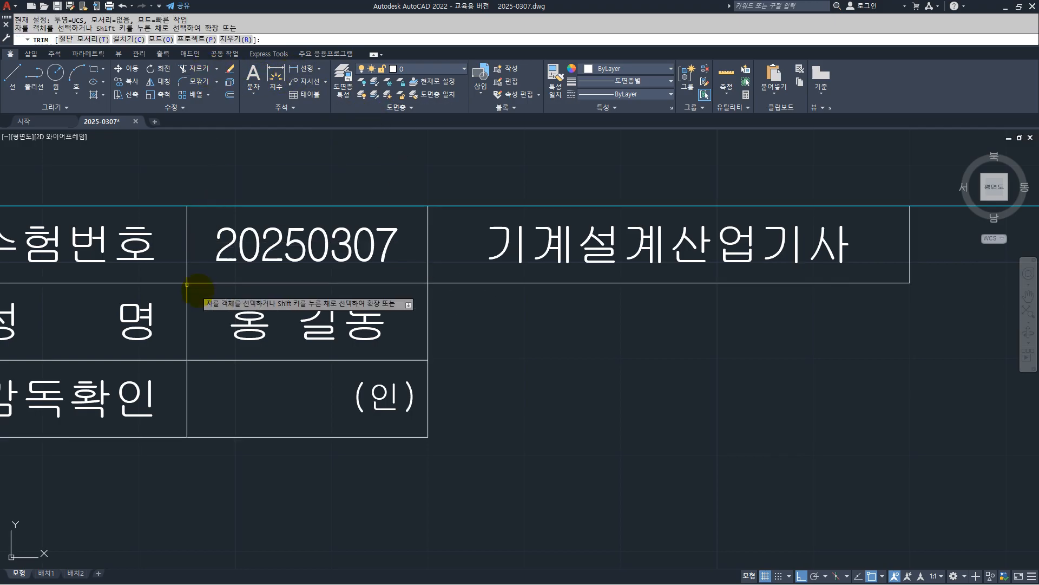
left_click(410, 282)
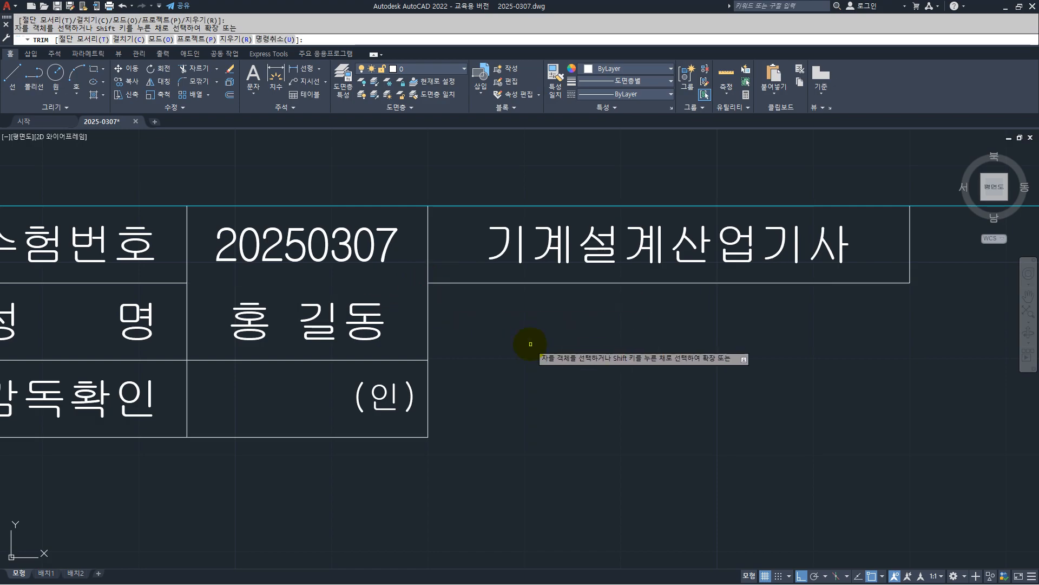
key("Escape")
left_click(14, 74)
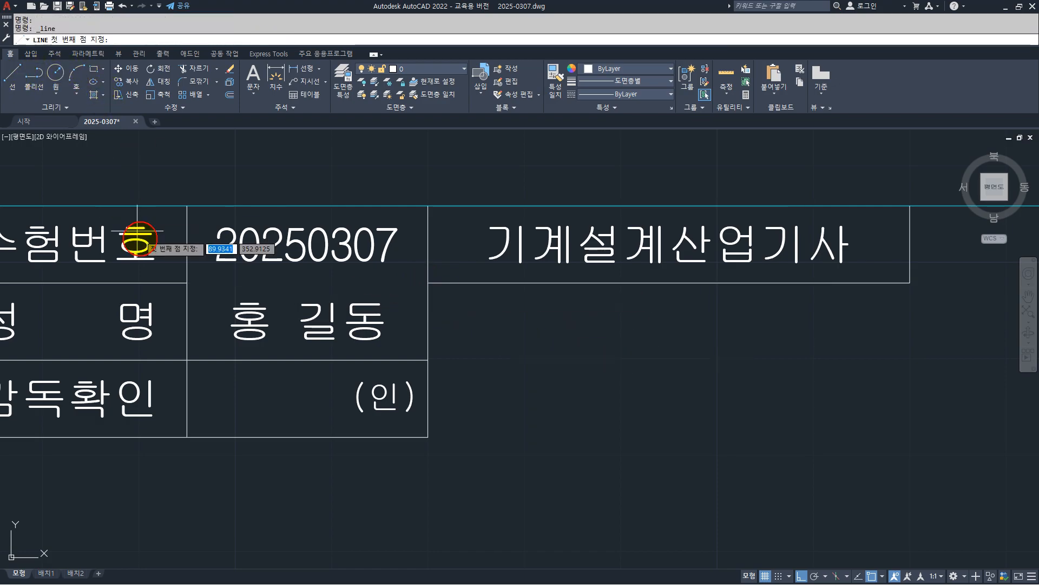
left_click(455, 305)
key("Escape")
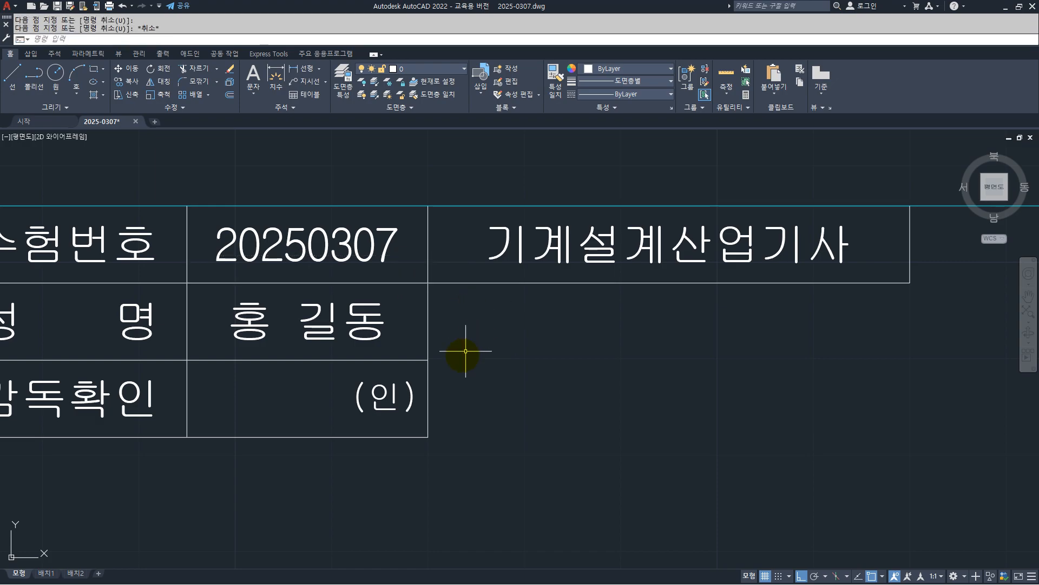
- Move the outer outline of the 수험번호 block, including the bottom and end edges of the 기계설계산업기사 cell, to the 외형선 layer
left_click(418, 439)
left_click(460, 359)
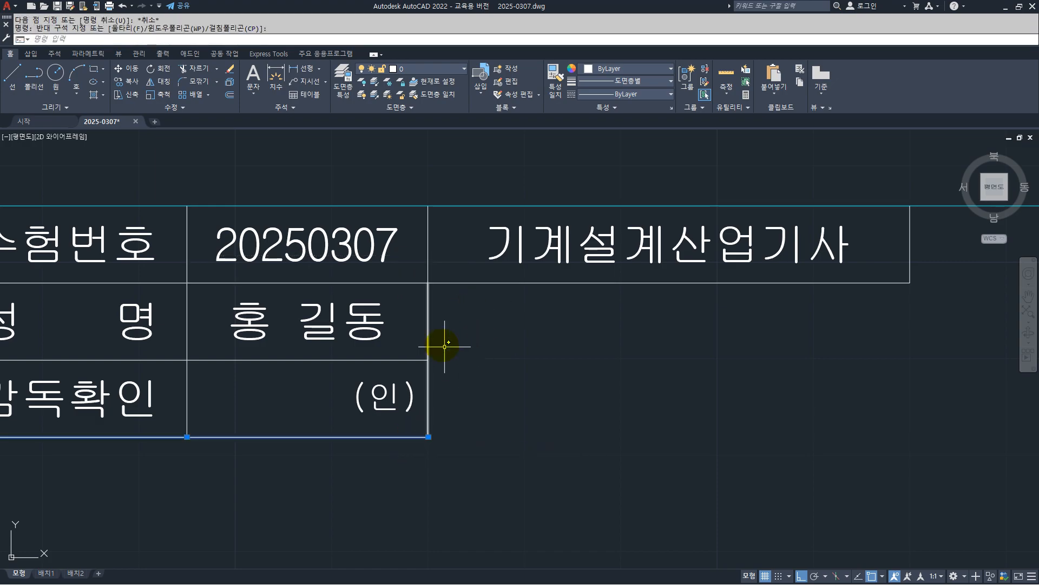
left_click(427, 337)
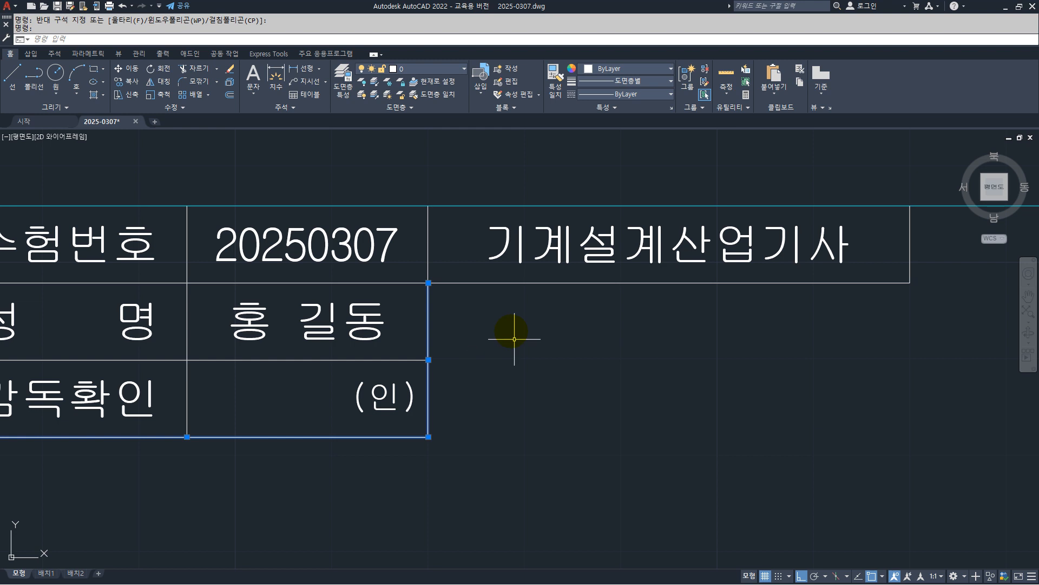
left_click(484, 280)
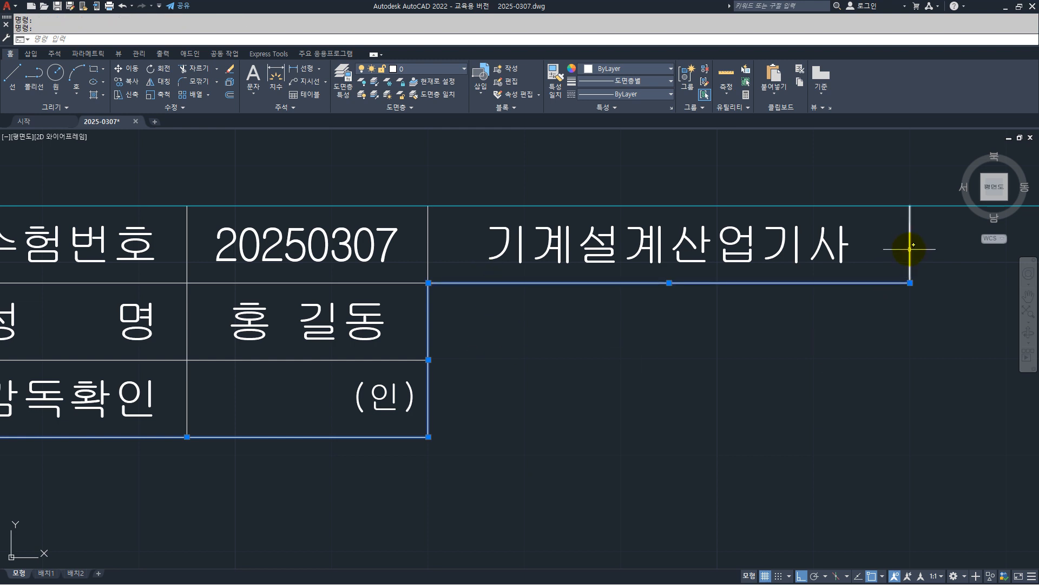
left_click(433, 71)
left_click(401, 171)
key("Escape")
- Move the inner divider lines of the 수험번호 block to the 가는실선 layer
scroll(587, 340, "down", 2)
scroll(328, 372, "up", 2)
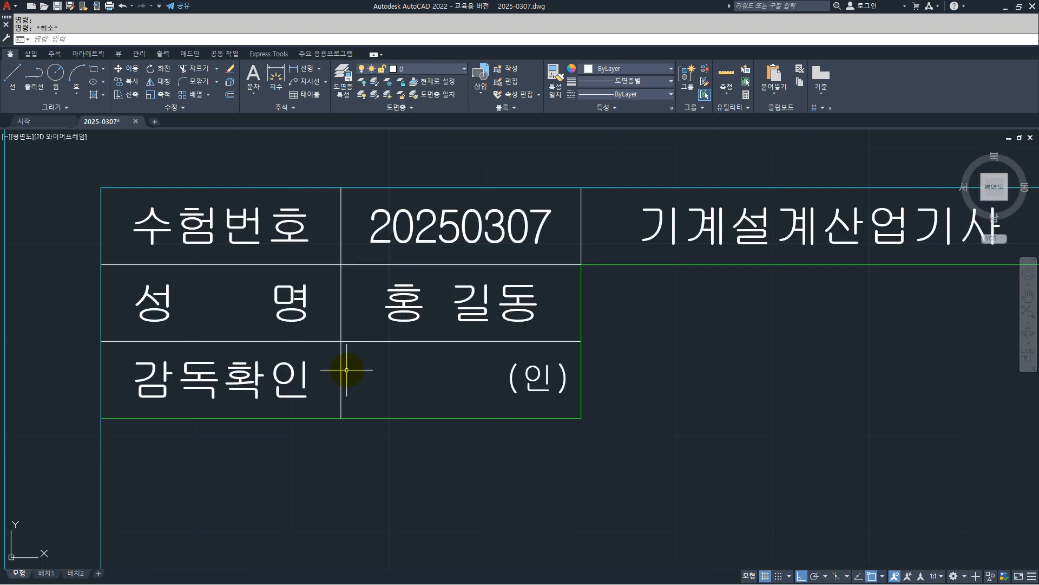
left_click(352, 371)
left_click(324, 213)
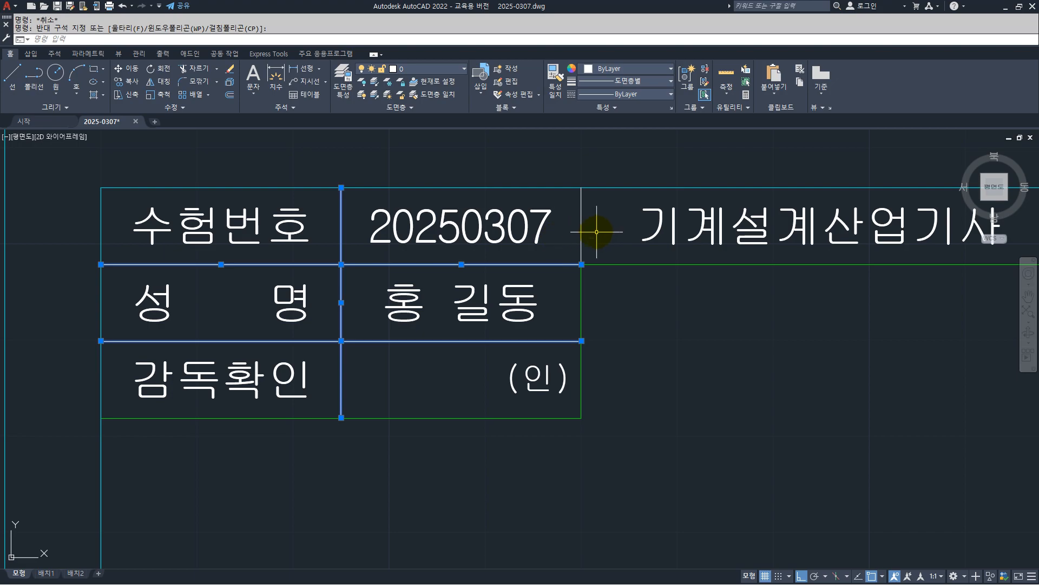
left_click(577, 219)
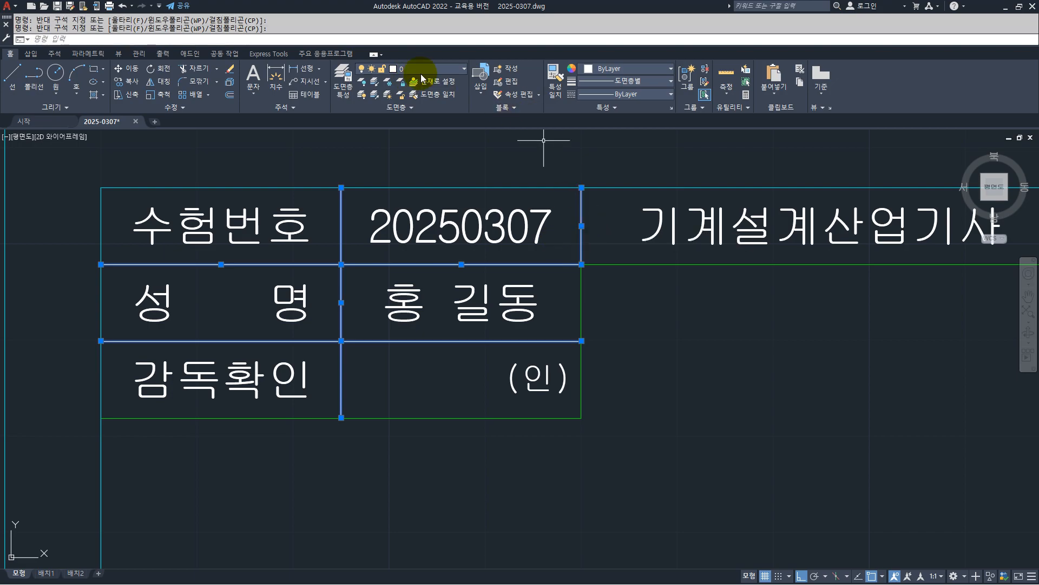
left_click(421, 73)
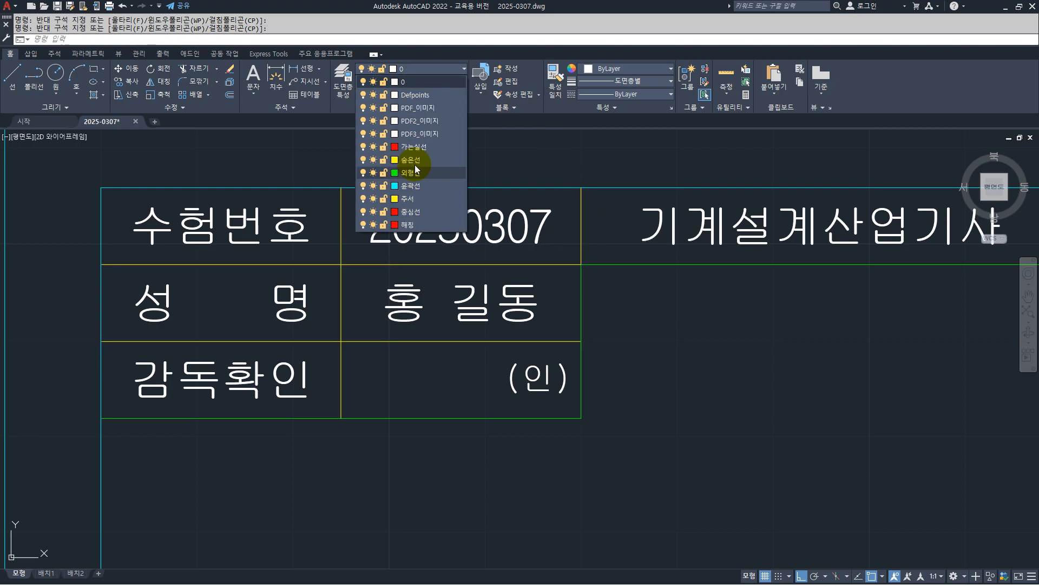
left_click(414, 147)
key("Escape")
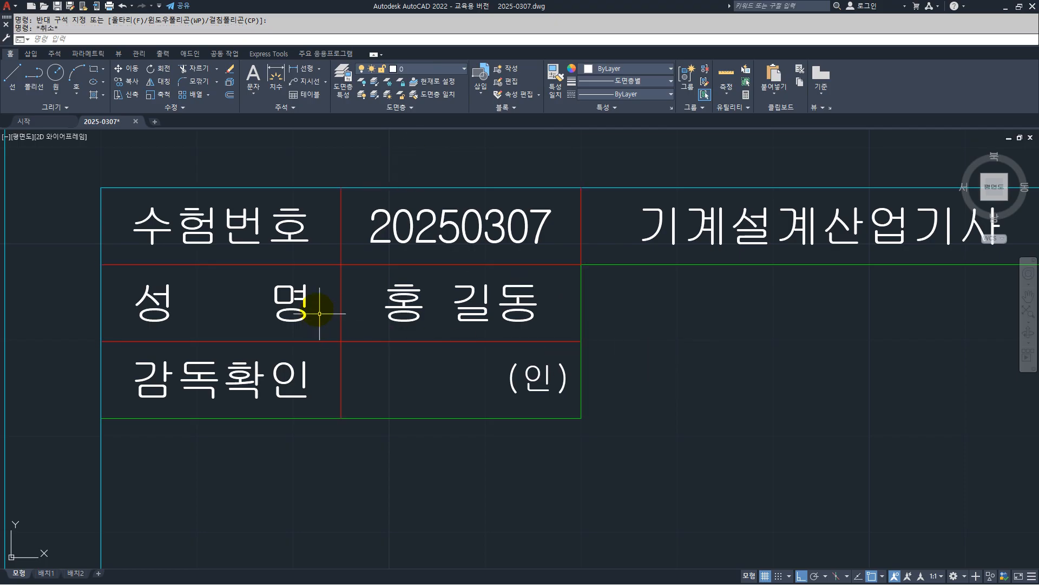
- Move all the texts in the 수험번호 block, including 기계설계산업기사 and (인), to the 주서 layer
left_click(260, 234)
left_click(280, 301)
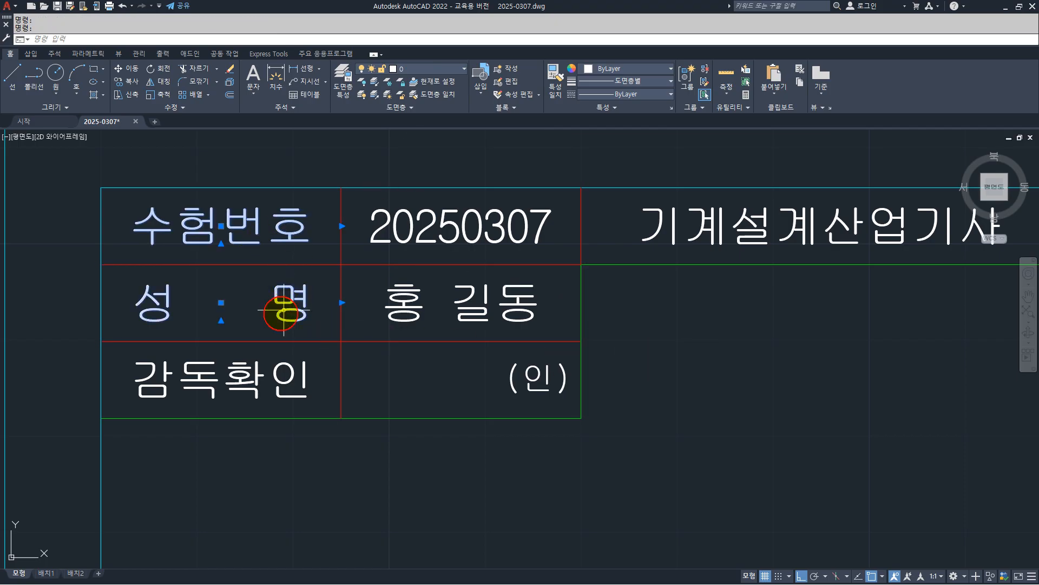
left_click(241, 382)
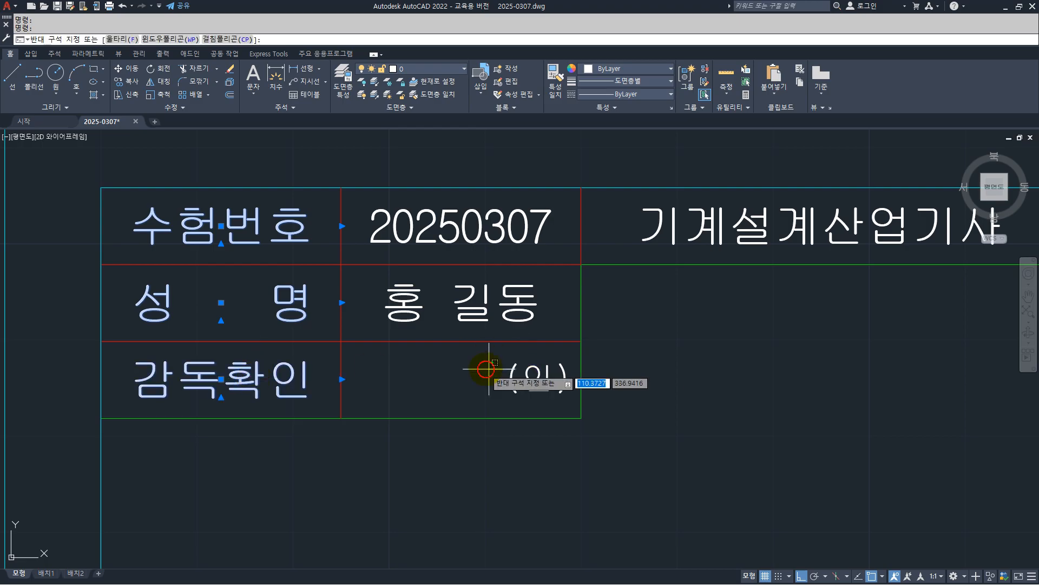
left_click(526, 363)
left_click(506, 306)
left_click(489, 275)
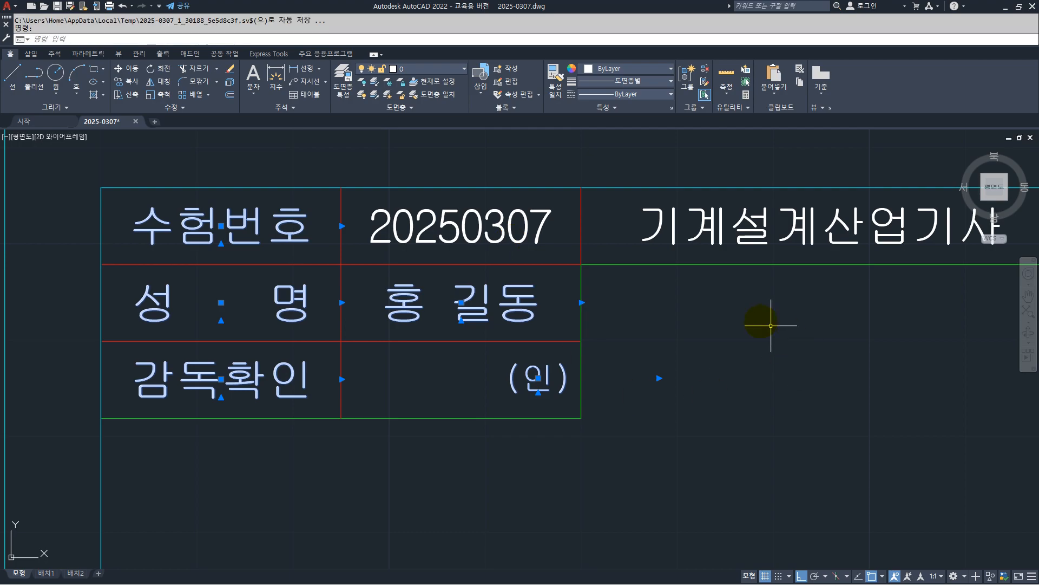
left_click(516, 225)
left_click(587, 231)
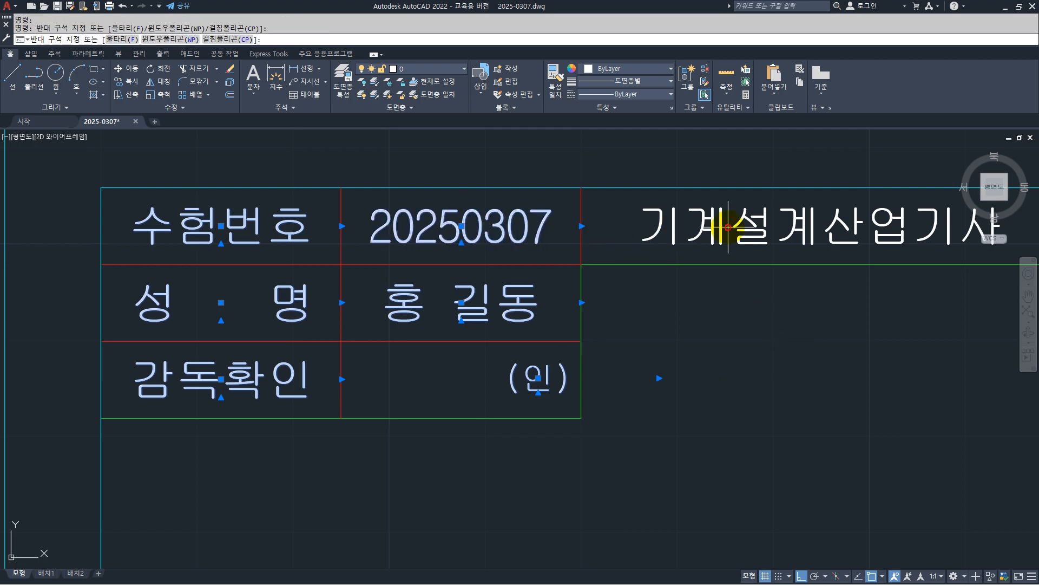
left_click(658, 228)
left_click(422, 71)
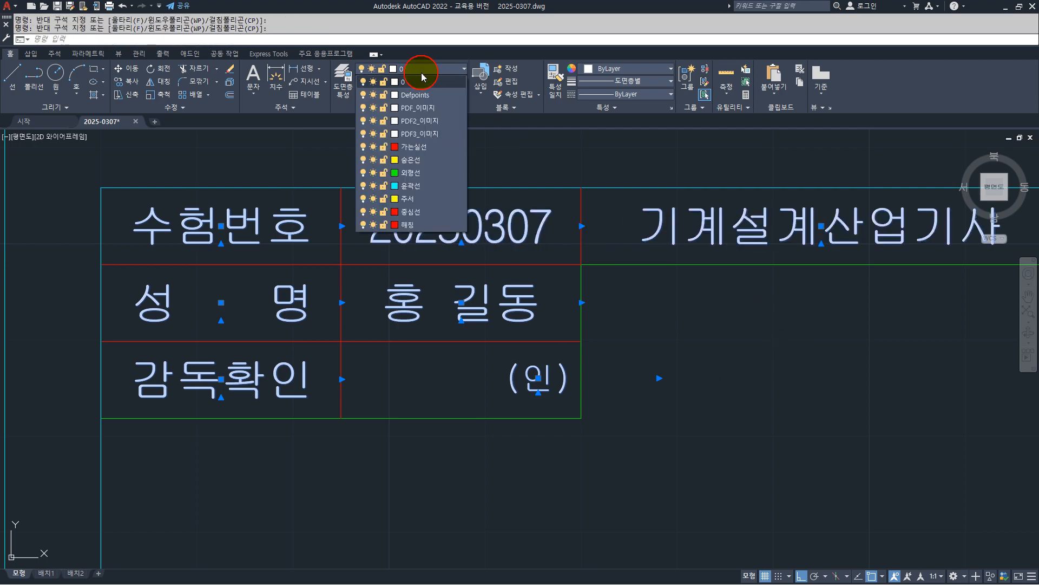
left_click(397, 199)
key("Escape")
key("Escape")
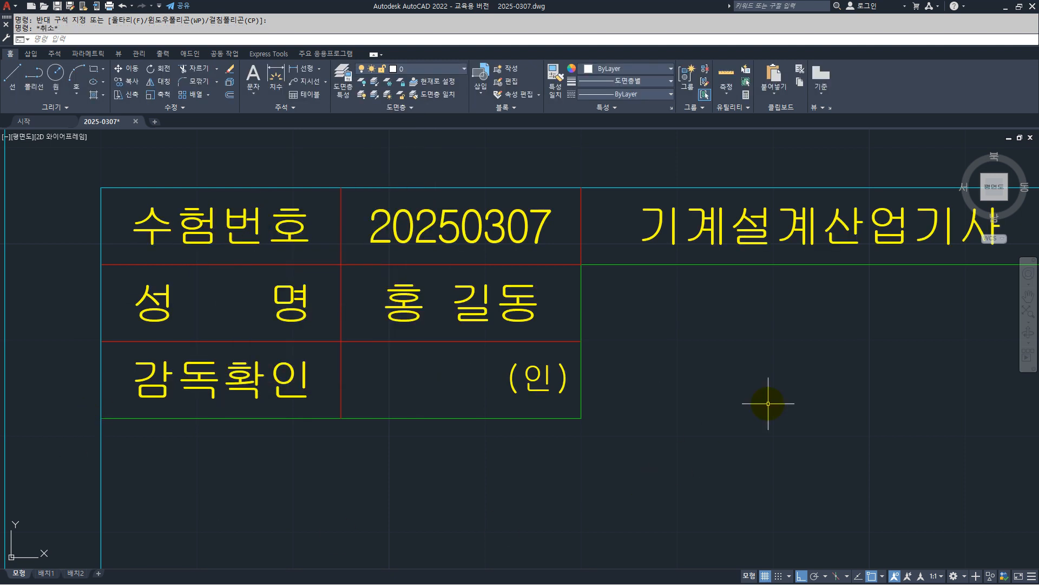
- Move the upper and left outer lines of the 품번/작품명 title block to the 외형선 layer
scroll(359, 290, "down", 8)
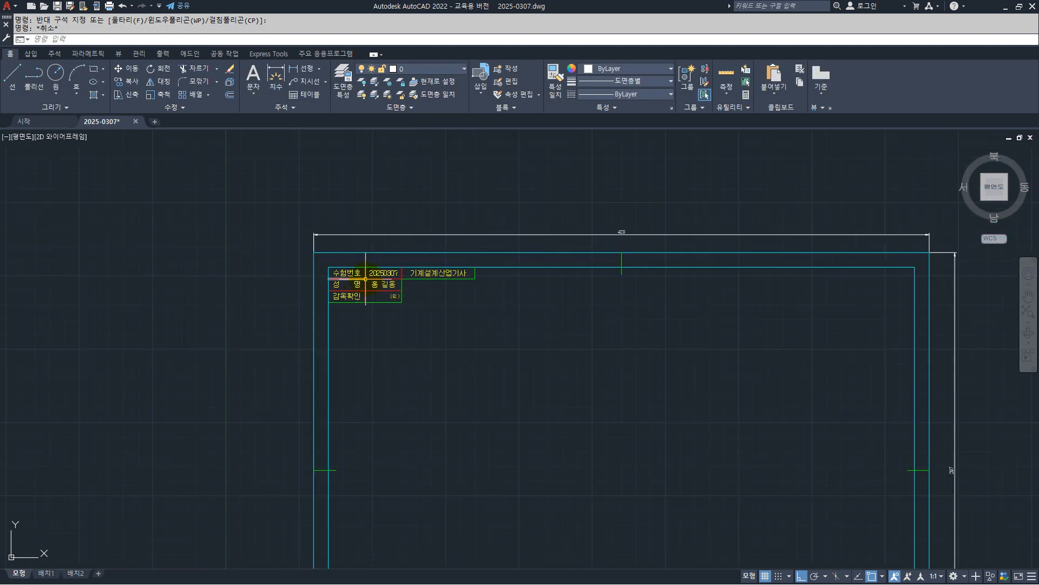
scroll(379, 293, "down", 3)
scroll(510, 413, "up", 8)
scroll(406, 328, "up", 6)
scroll(422, 359, "up", 2)
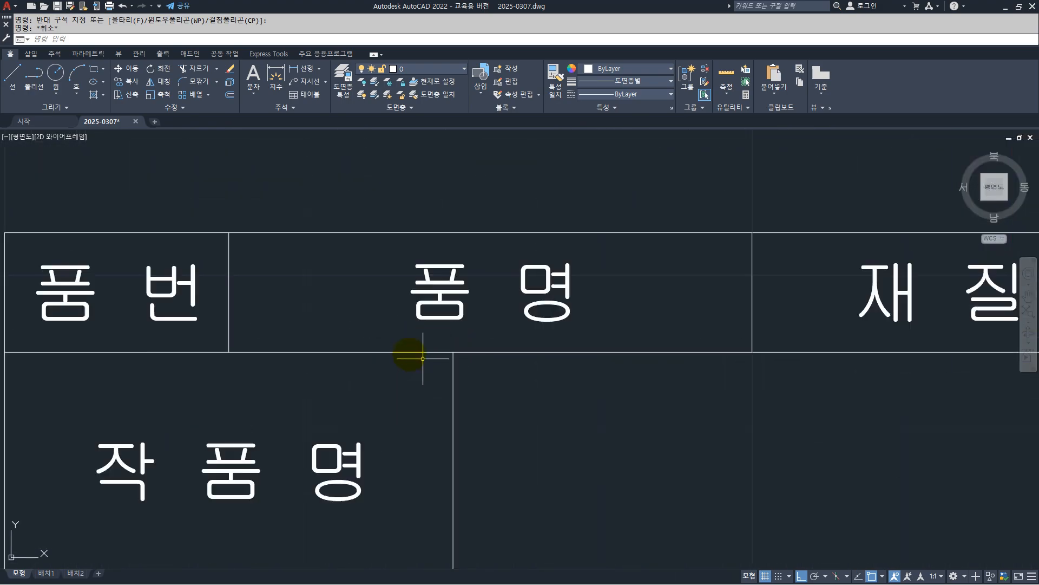
scroll(390, 220, "down", 4)
left_click(303, 224)
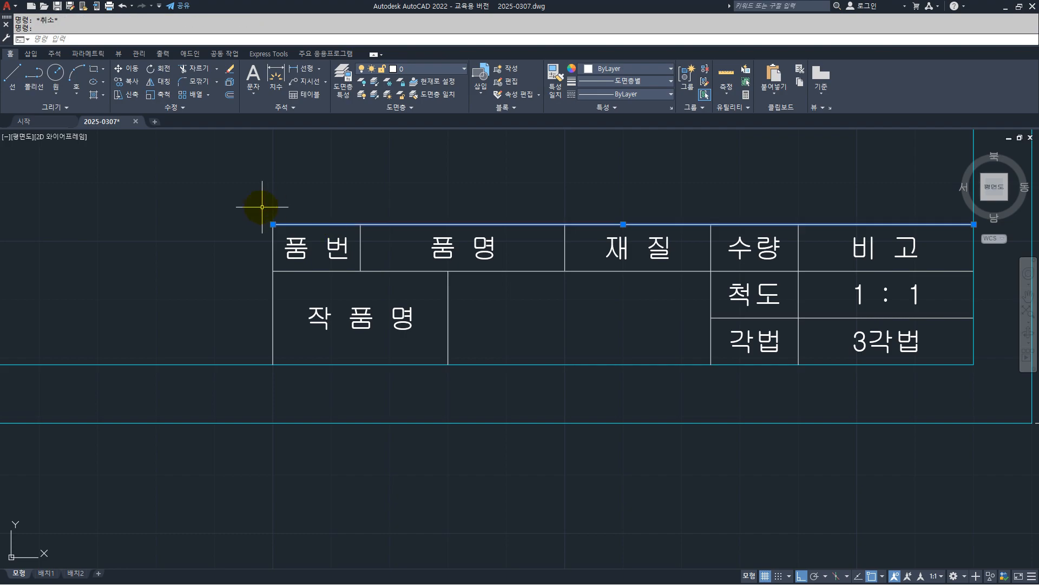
left_click(273, 314)
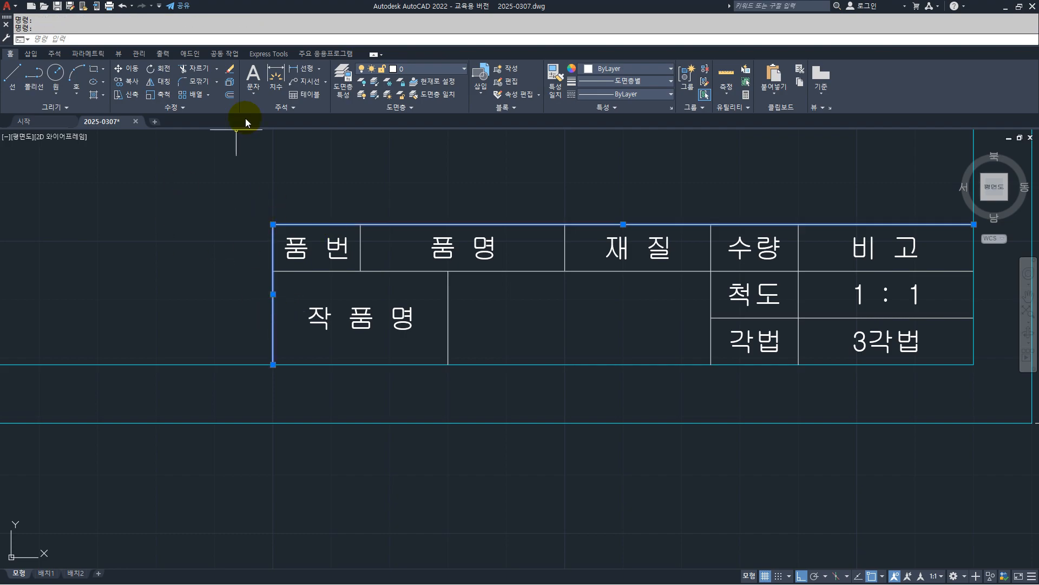
left_click(420, 68)
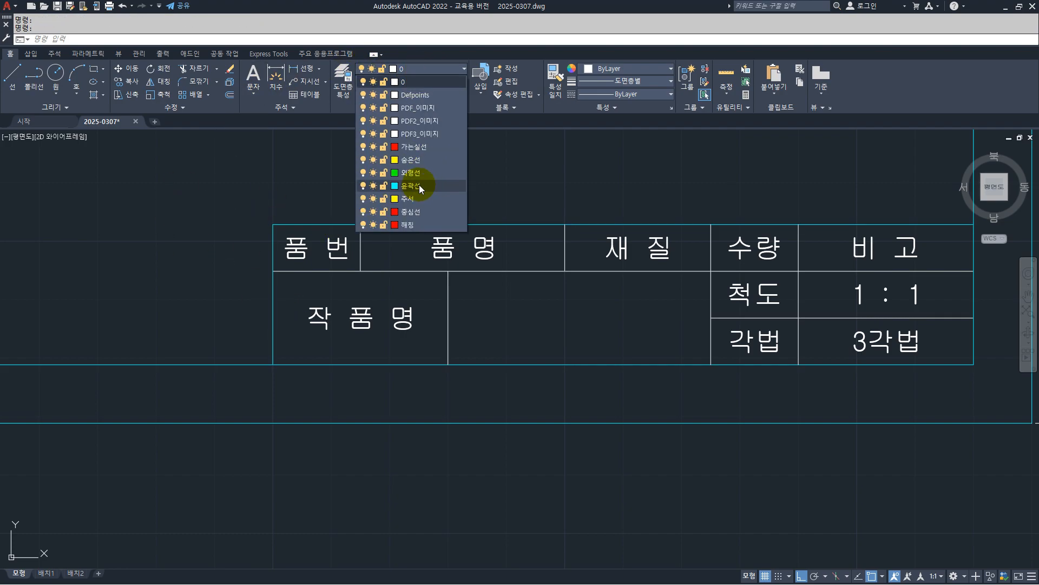
left_click(416, 173)
key("Escape")
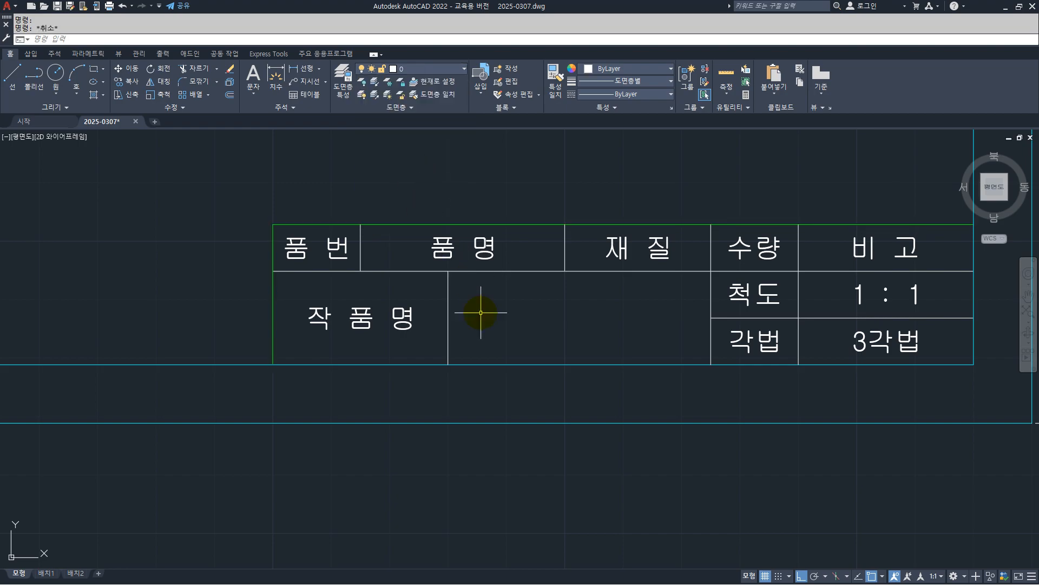
- Move all inner divider lines of the 품번/작품명 title block to the 가는실선 layer
left_click(721, 332)
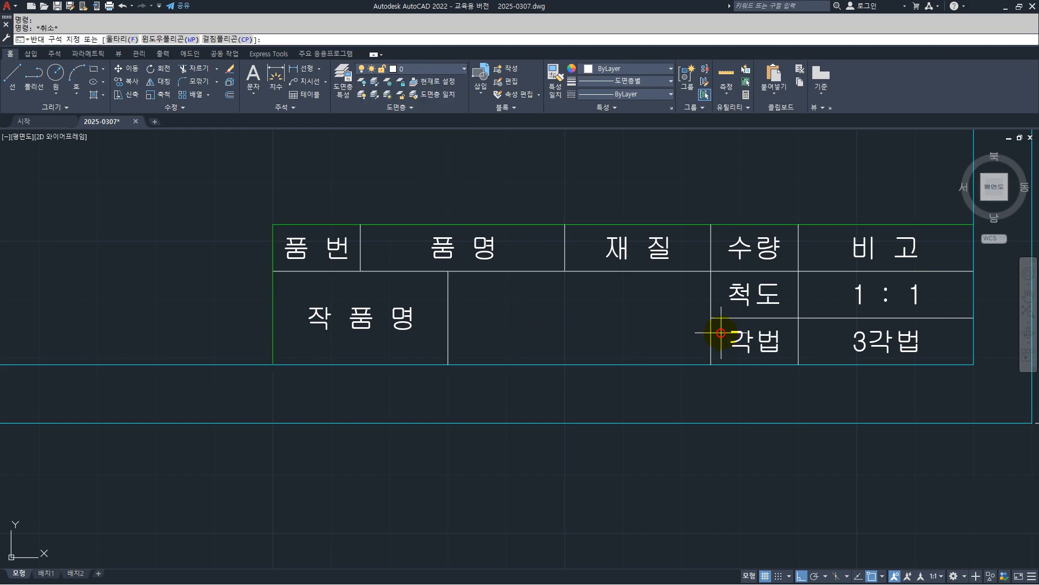
left_click(702, 258)
left_click(808, 329)
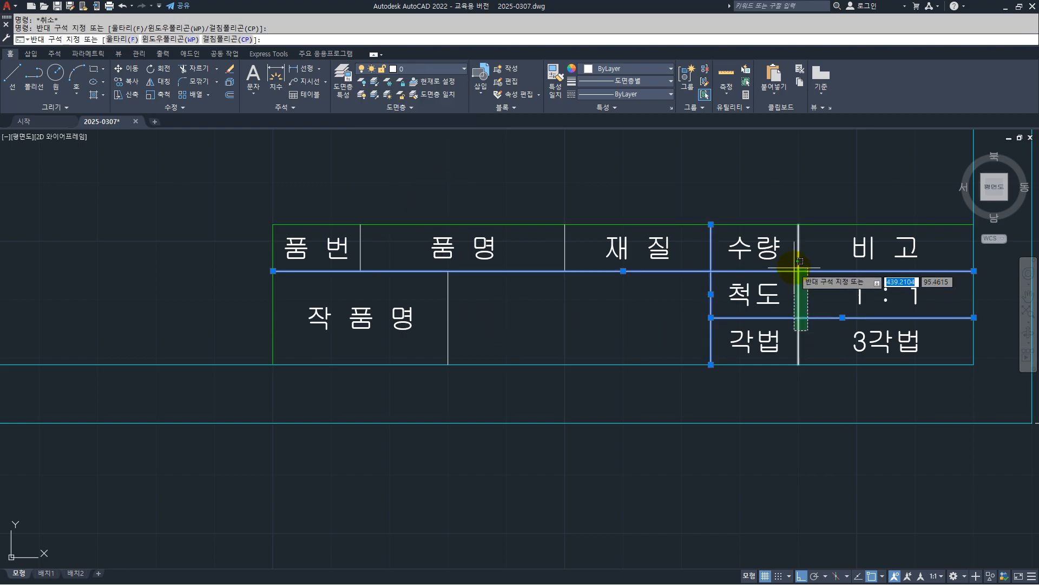
left_click(718, 279)
left_click(573, 295)
left_click(554, 255)
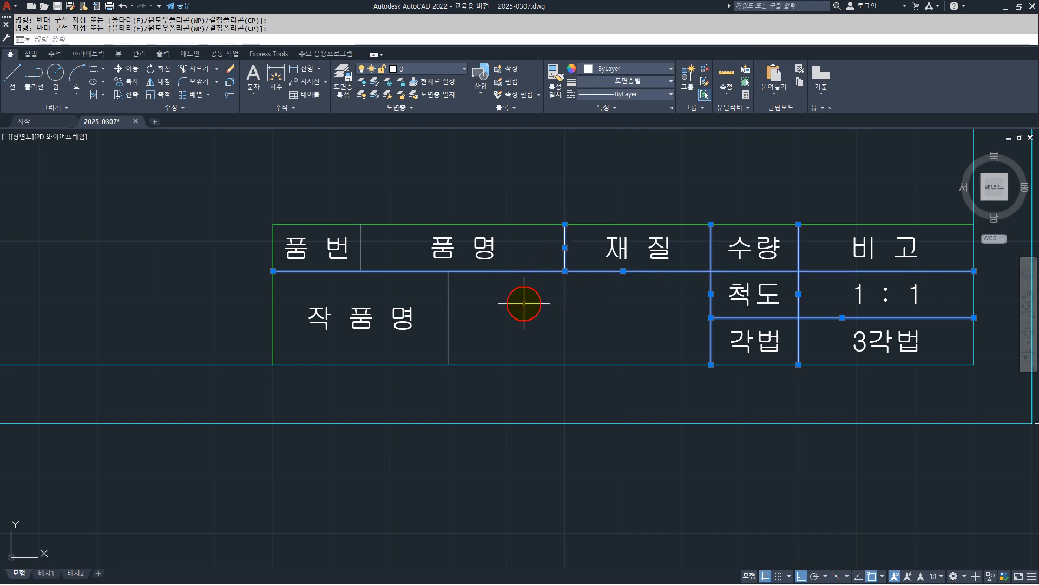
left_click(502, 307)
left_click(439, 284)
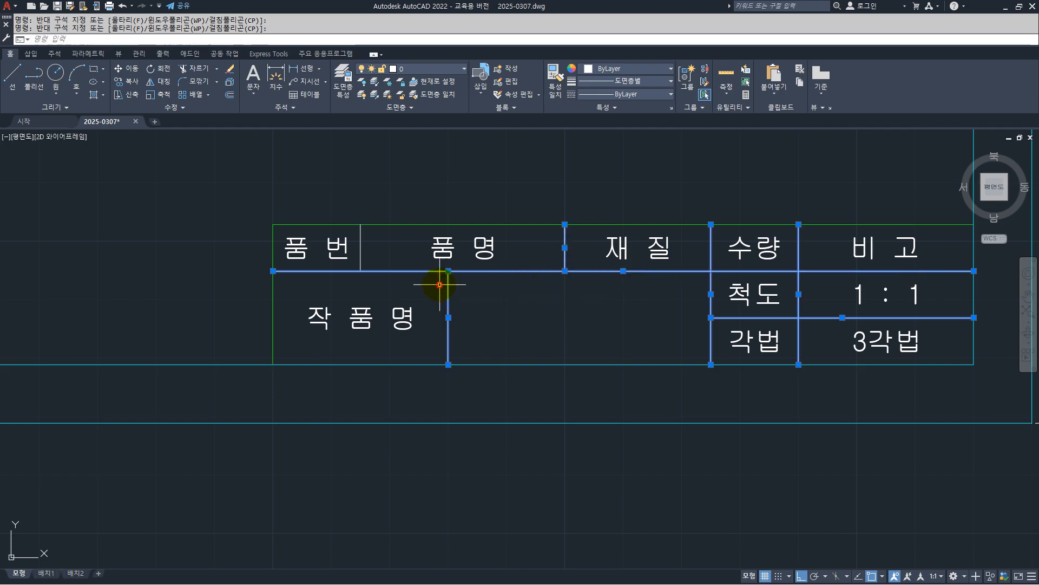
left_click(350, 241)
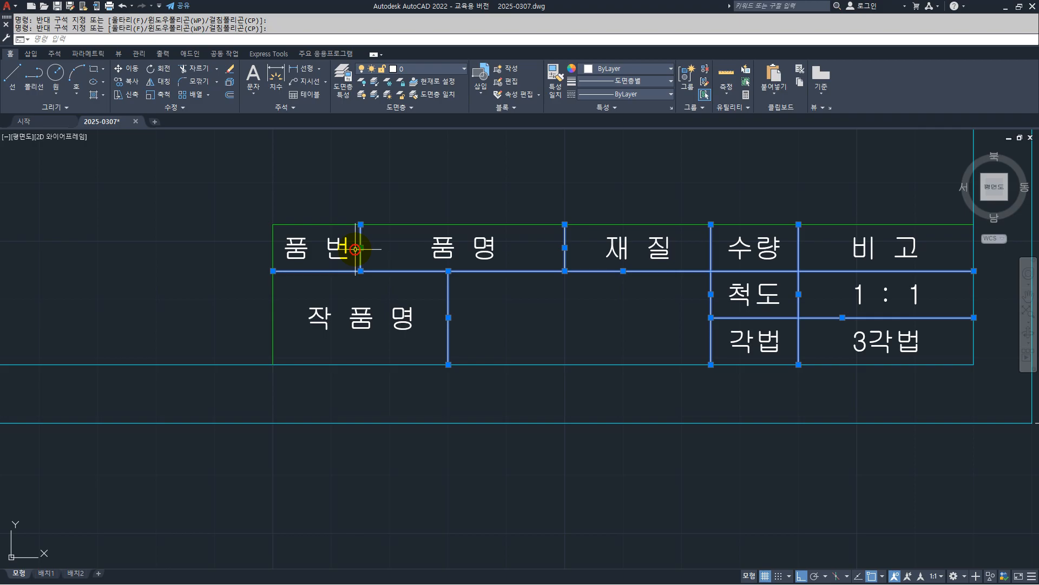
left_click(451, 70)
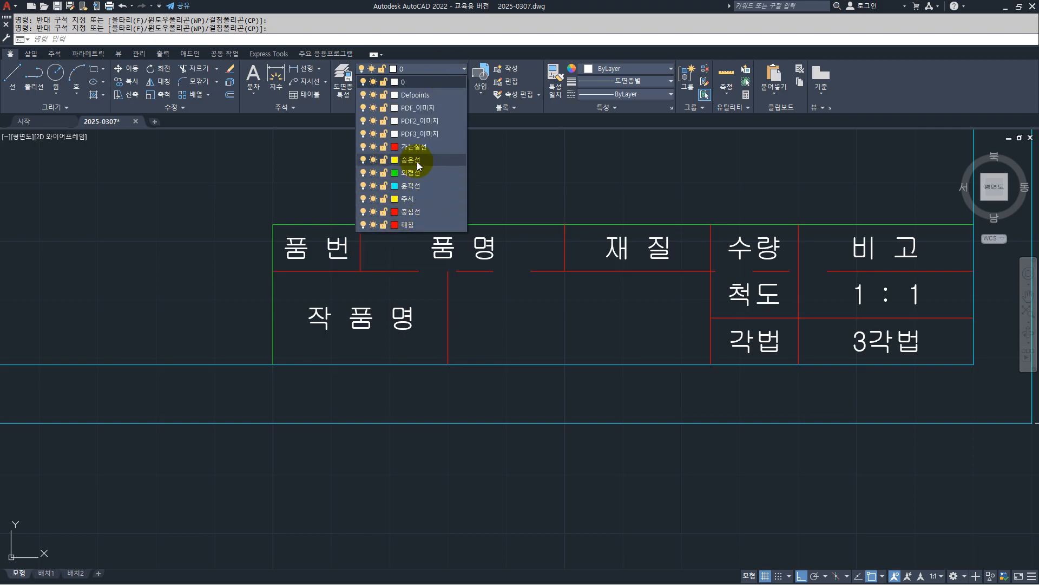
left_click(420, 155)
key("Escape")
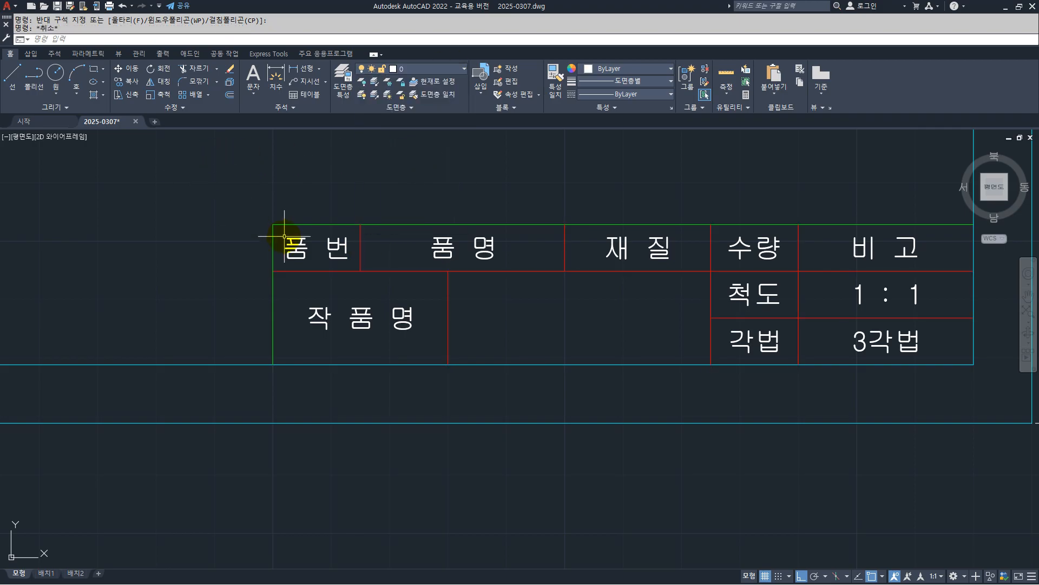
- Move all the texts in the 품번/작품명 title block, including 1 : 1 and 3각법, to the 주서 layer
left_click(295, 249)
left_click(314, 314)
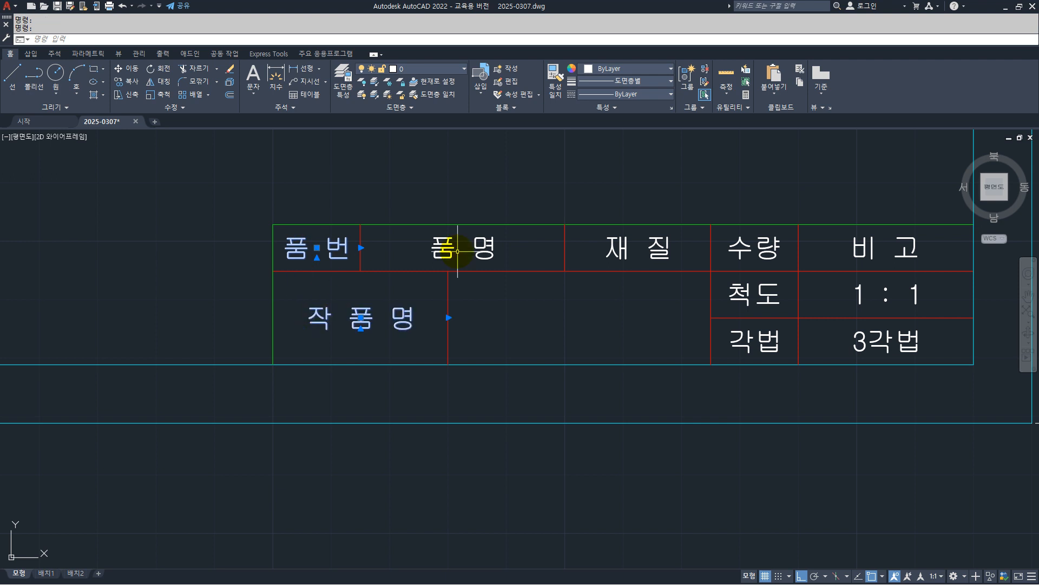
left_click(429, 250)
left_click(481, 252)
left_click(487, 250)
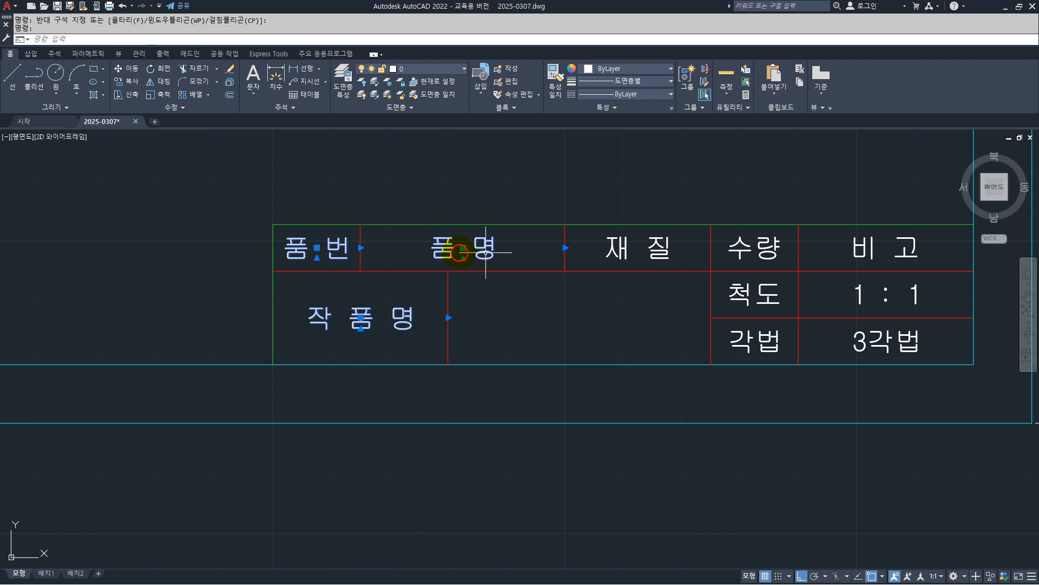
left_click(419, 248)
left_click(530, 242)
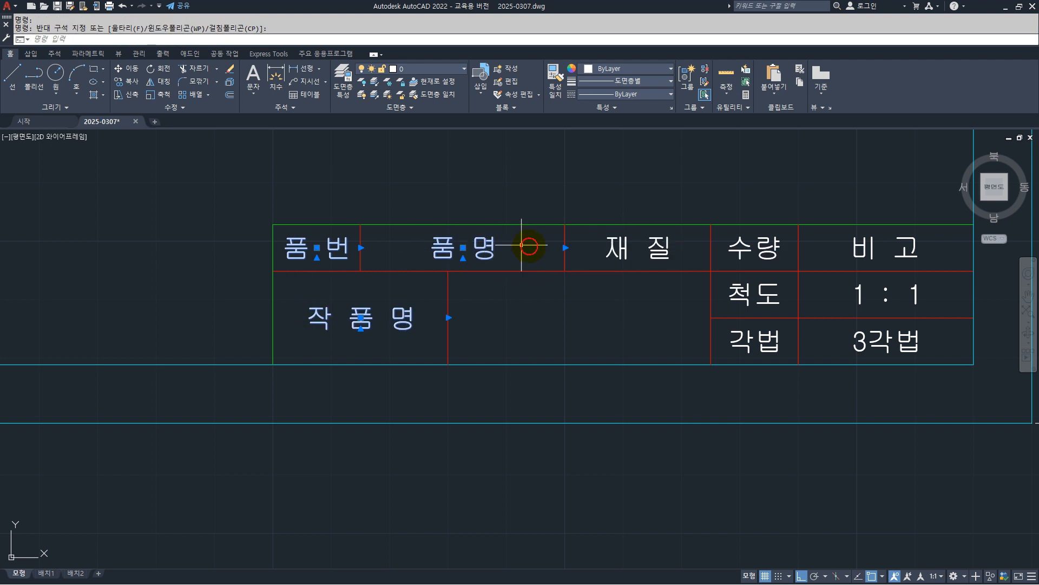
left_click(673, 253)
left_click(738, 246)
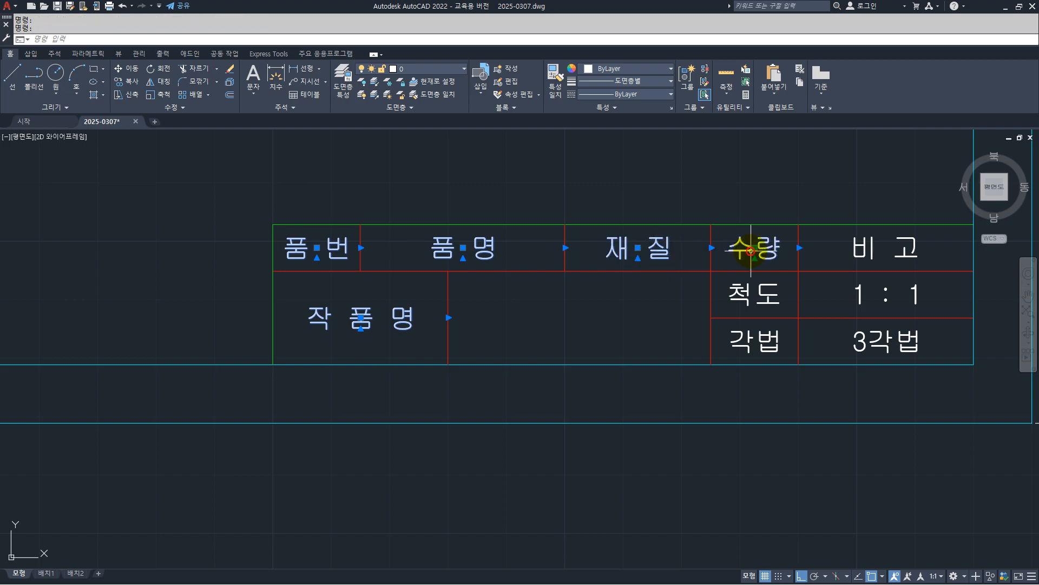
left_click(740, 288)
left_click(746, 343)
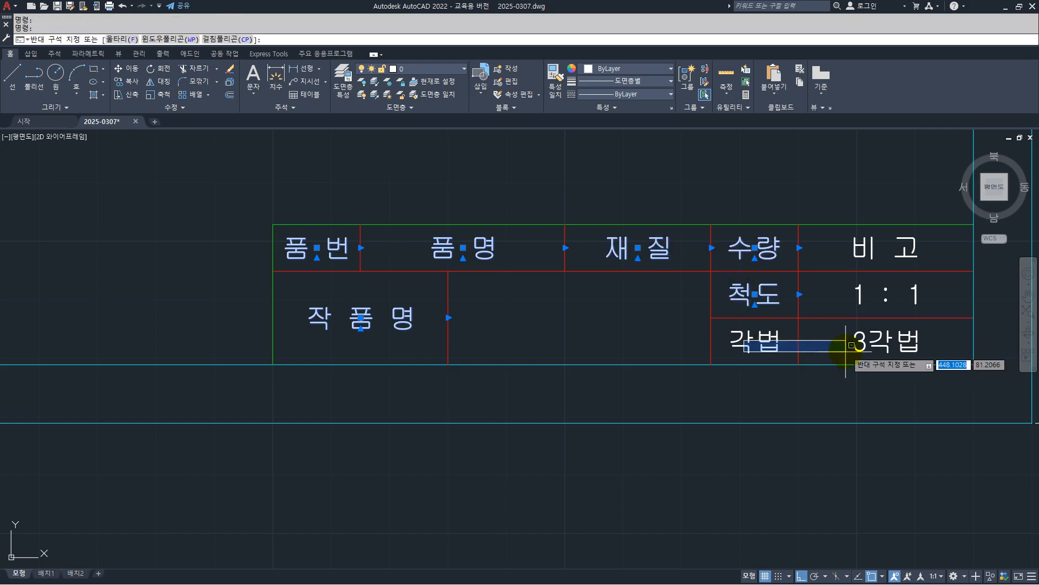
left_click(735, 343)
left_click(858, 341)
left_click(853, 340)
left_click(867, 338)
left_click(861, 339)
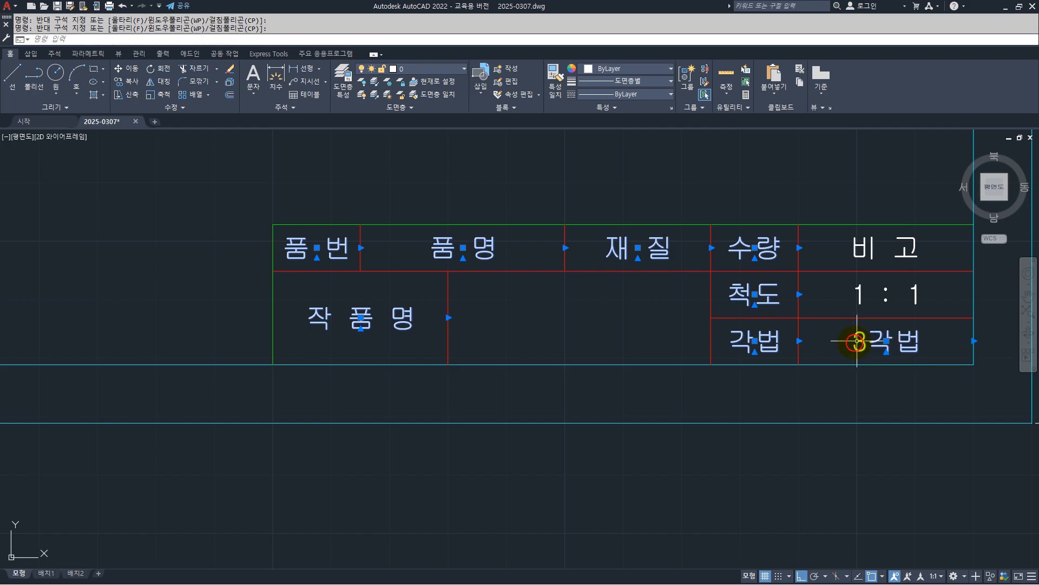
left_click(862, 294)
left_click(867, 240)
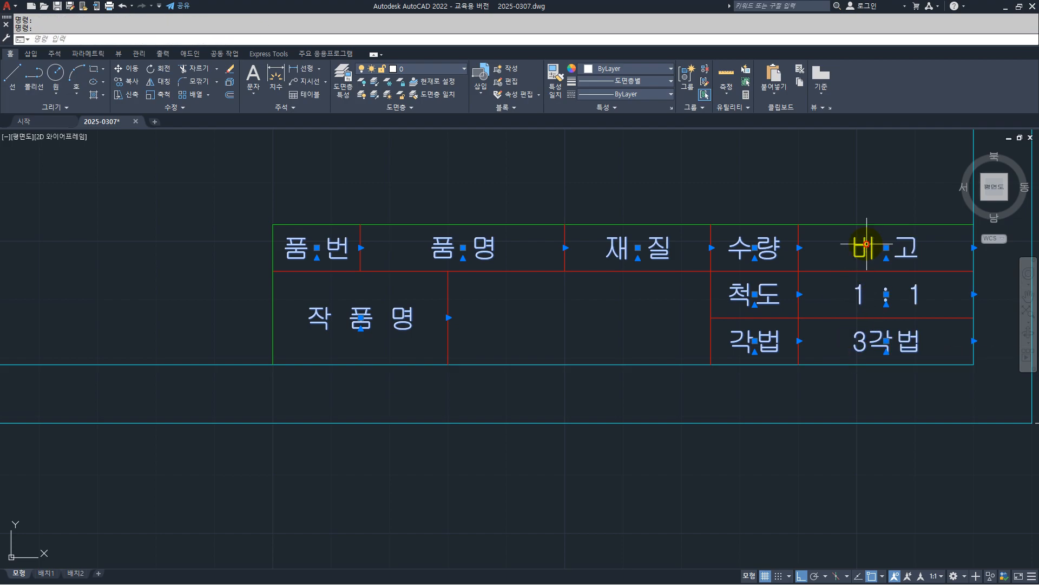
left_click(396, 69)
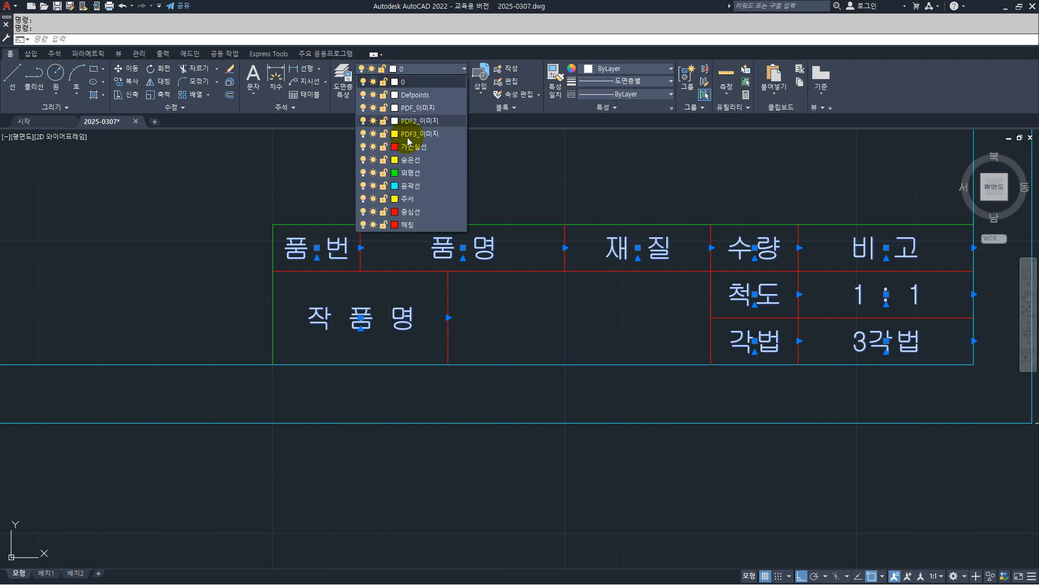
left_click(403, 196)
key("Escape")
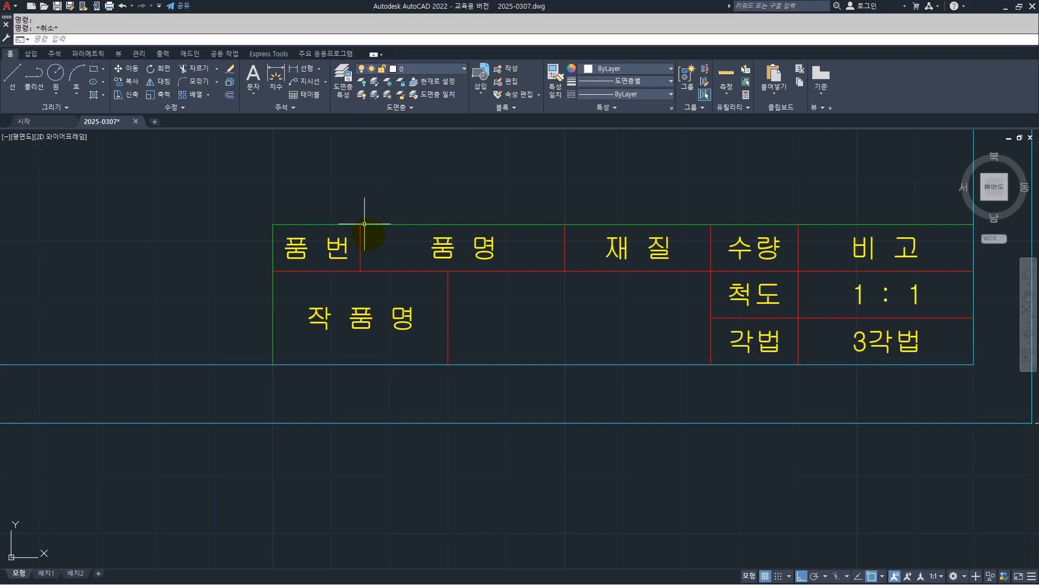
scroll(437, 477, "down", 8)
scroll(371, 406, "up", 3)
mouse_move(371, 406)
middle_mouse_down()
mouse_move(498, 395)
mouse_move(489, 382)
middle_mouse_up()
scroll(486, 401, "down", 2)
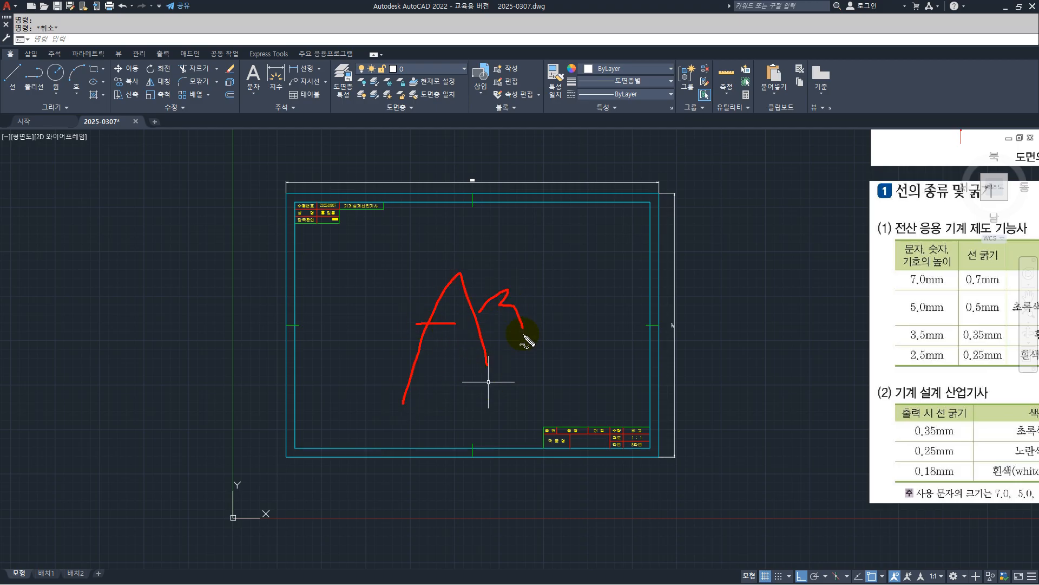
mouse_move(720, 469)
left_mouse_down()
mouse_move(290, 163)
mouse_move(724, 464)
left_mouse_up()
key("Escape")
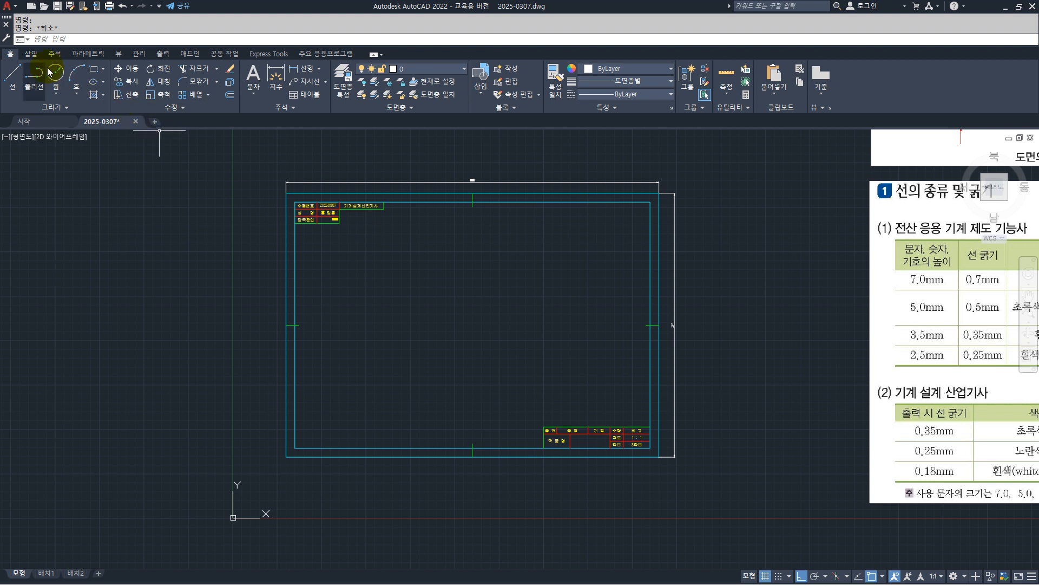
- Save the drawing as an AutoCAD drawing template named 2025-0307.dwt in the Template folder, with 미터법 units and new layers saved as unreconciled
left_click(8, 9)
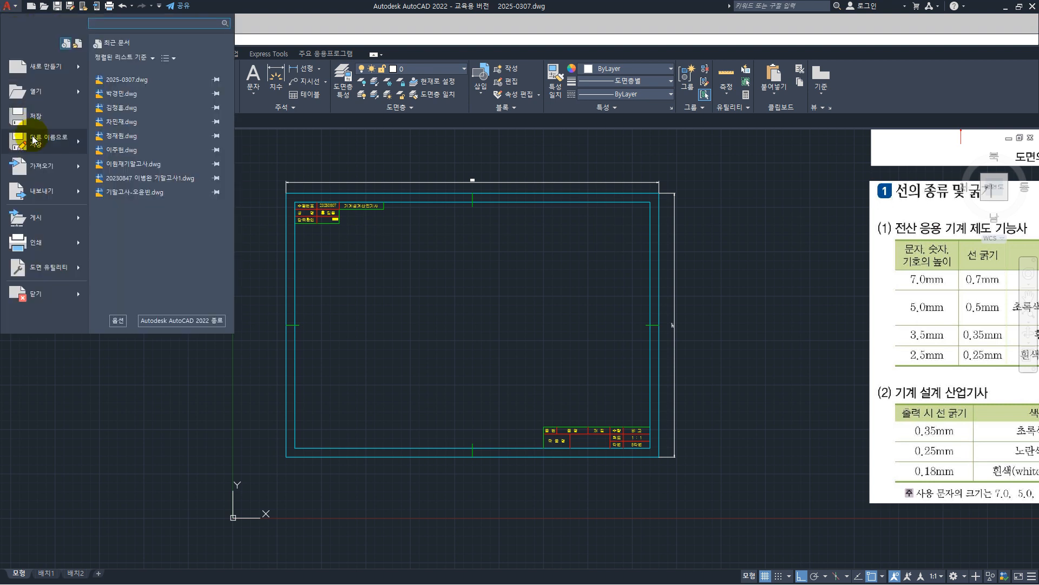
mouse_move(32, 140)
key("Escape")
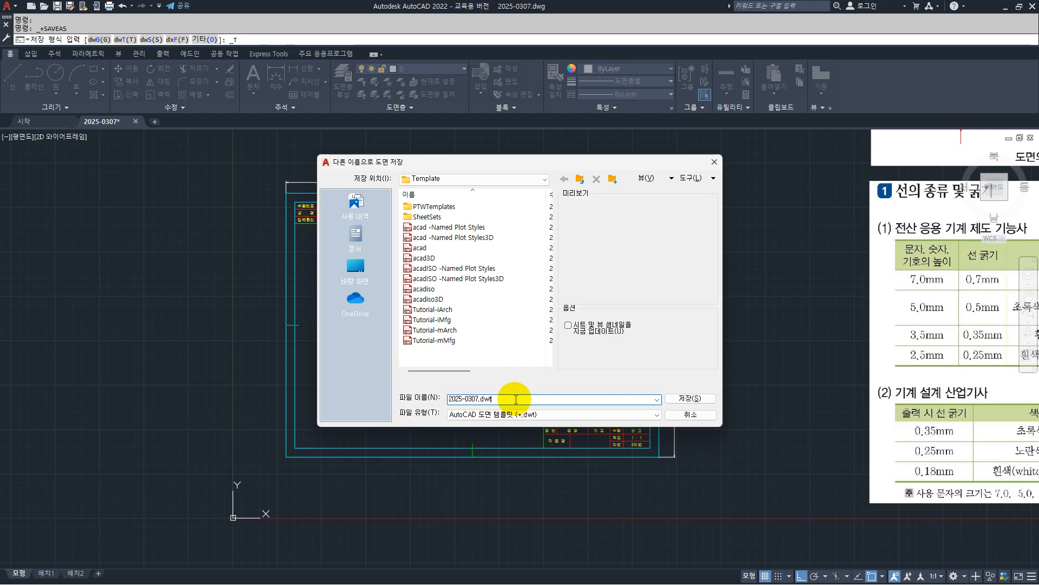
mouse_move(532, 431)
left_mouse_down()
mouse_move(395, 371)
mouse_move(549, 420)
left_mouse_up()
key("Escape")
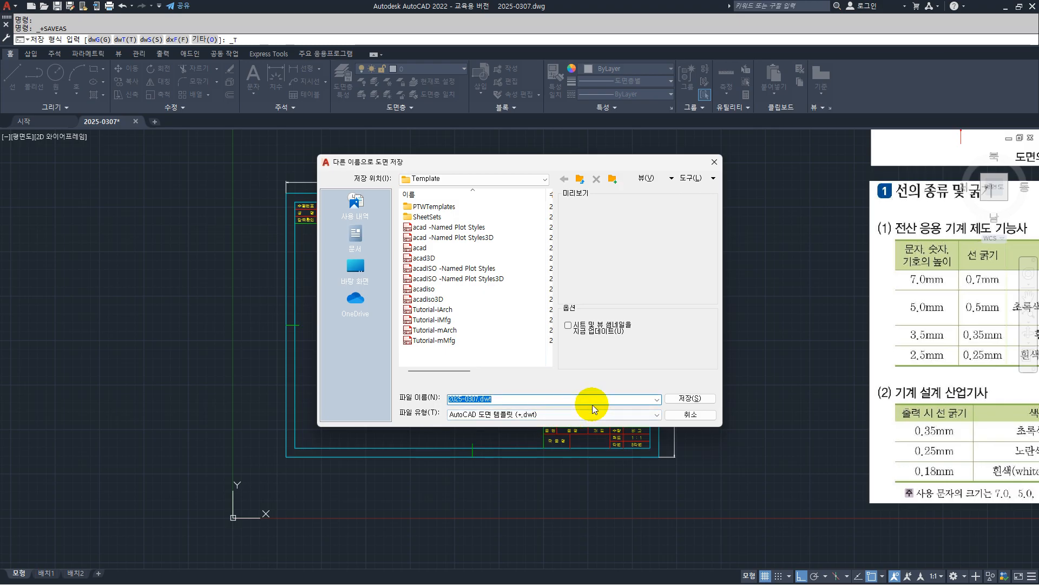
left_click(671, 399)
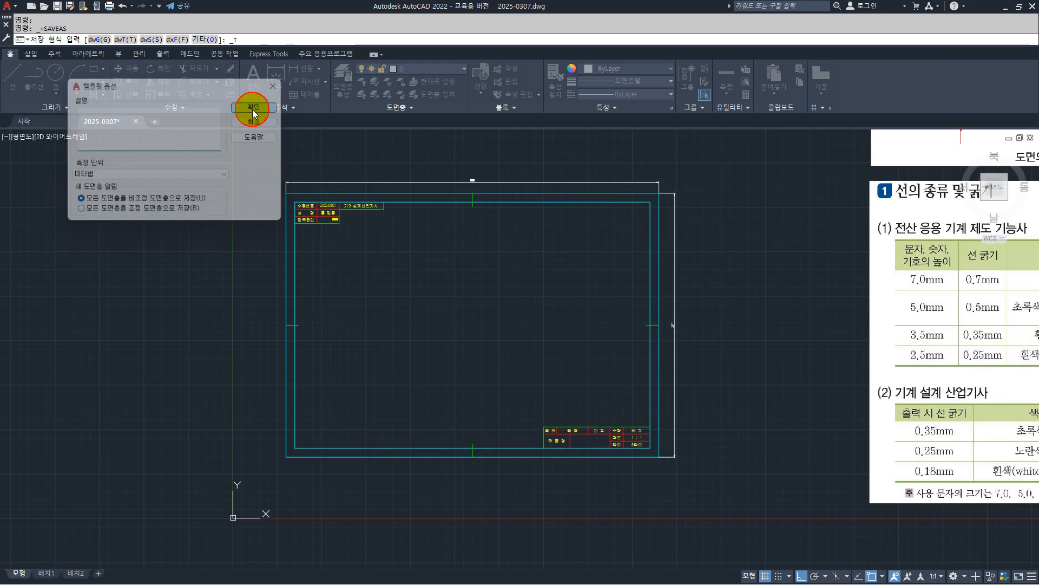
left_click(252, 109)
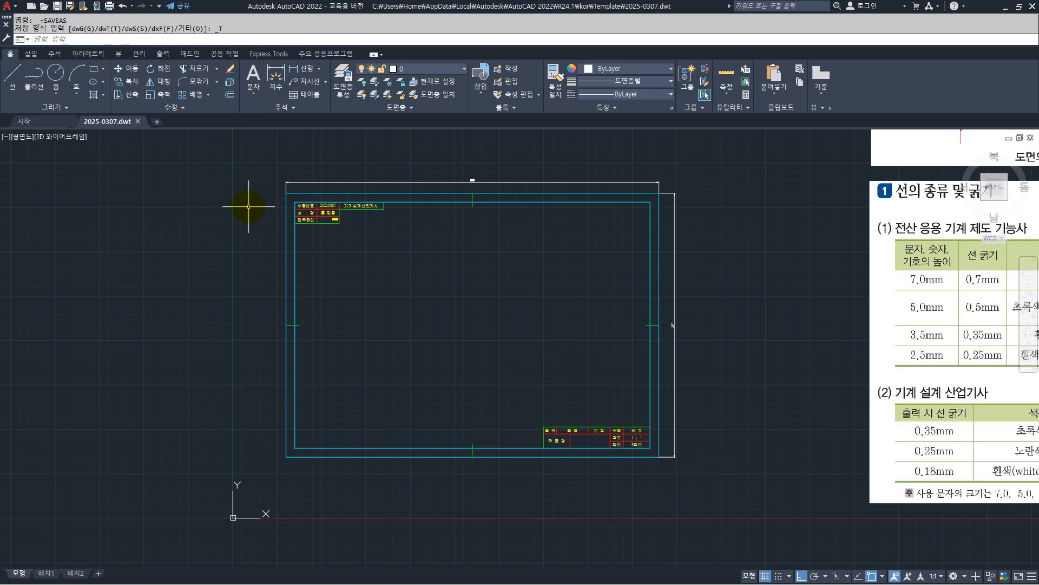